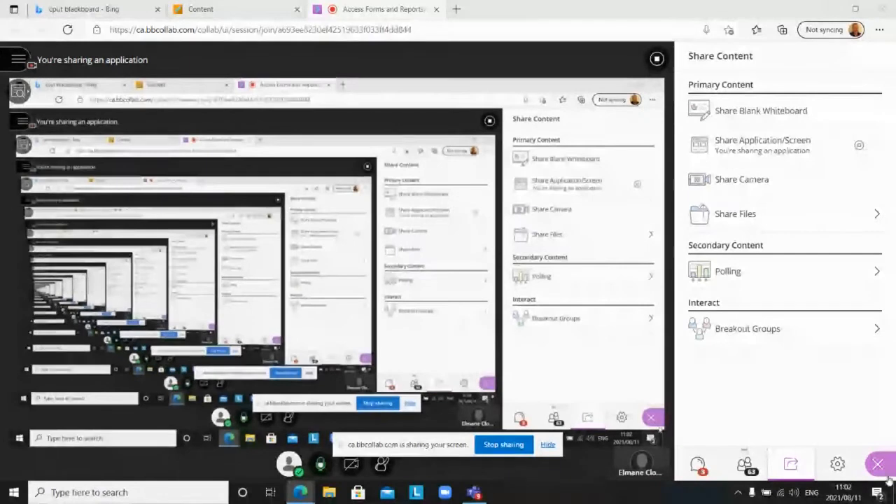
Step: Hide the Collaborate content-sharing panel and switch to the course's Blackboard Learn page
click(877, 465)
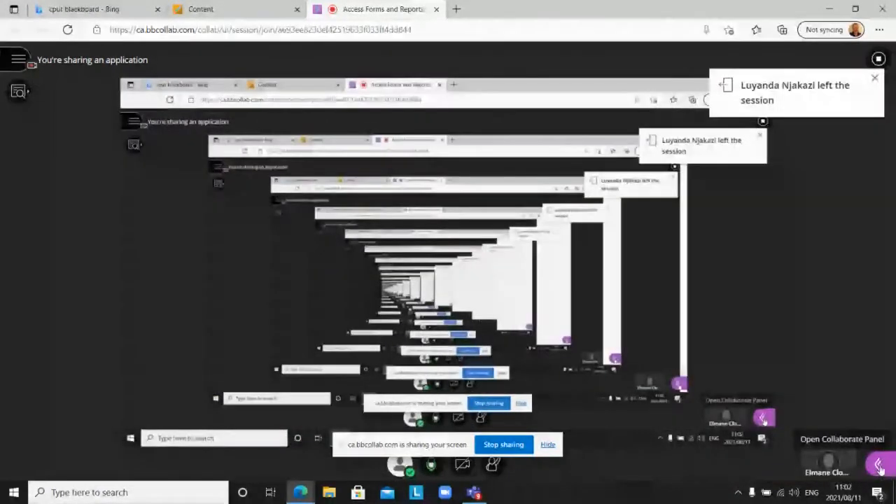
click(878, 466)
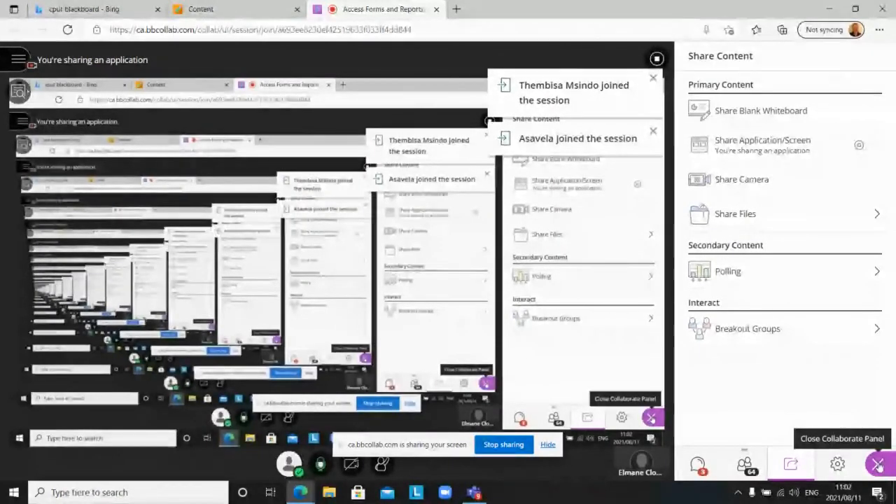
click(879, 466)
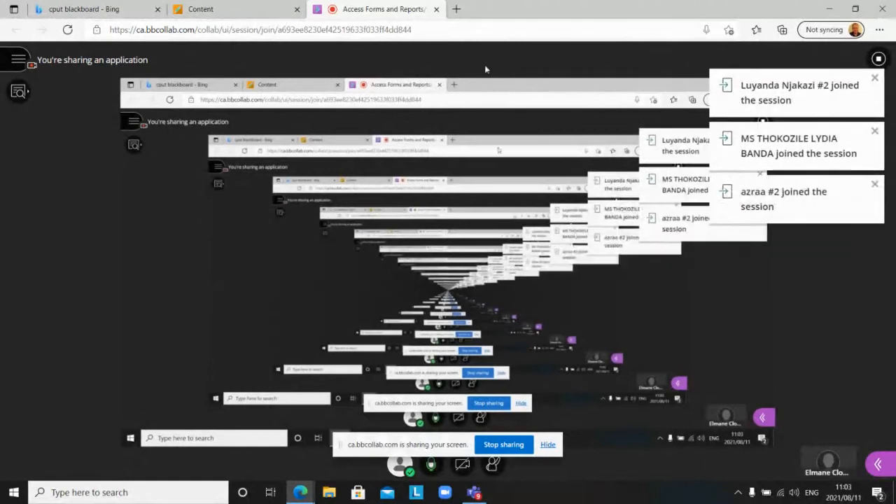
click(234, 8)
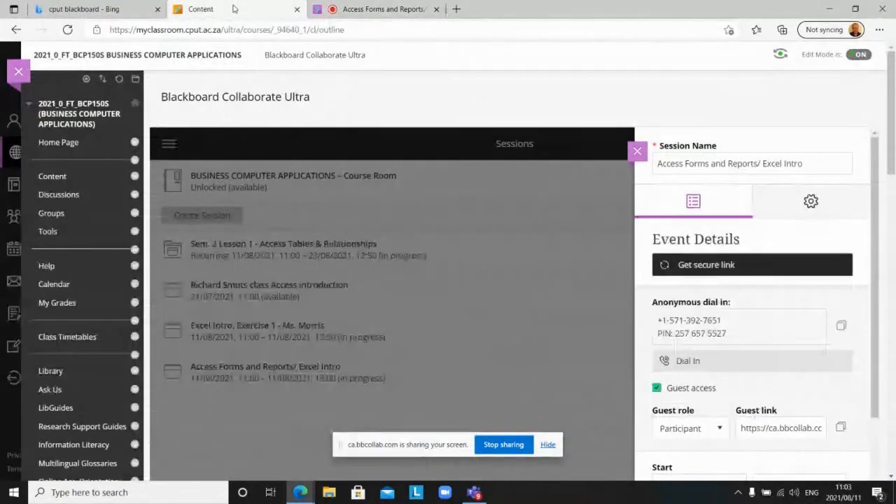
Step: Dismiss the session details, go to course Content, and enter the MS Access Practical Tasks folder
click(441, 183)
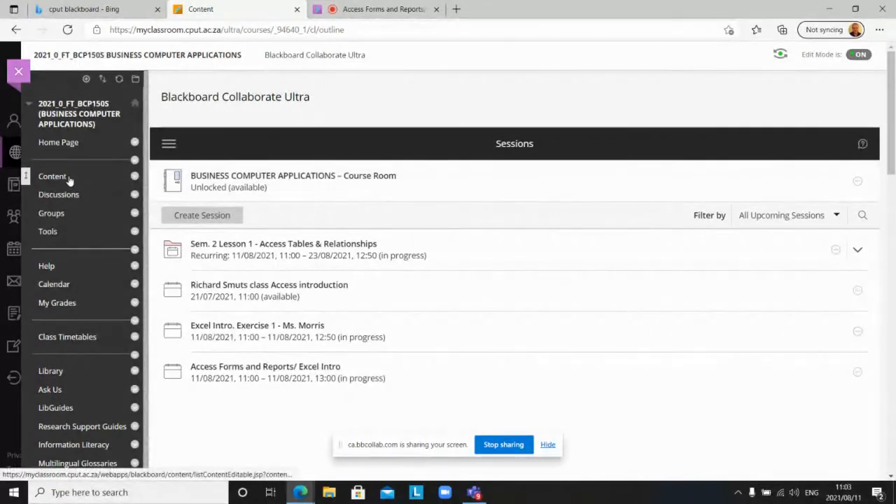
click(69, 181)
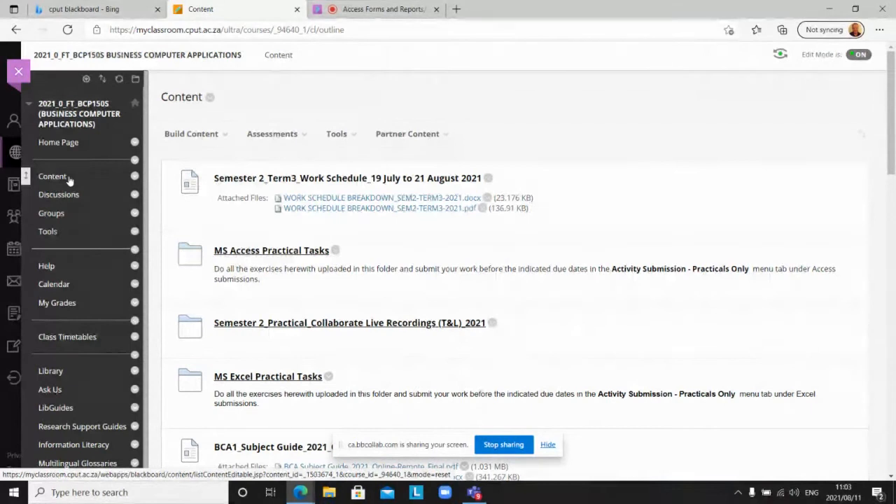
click(52, 179)
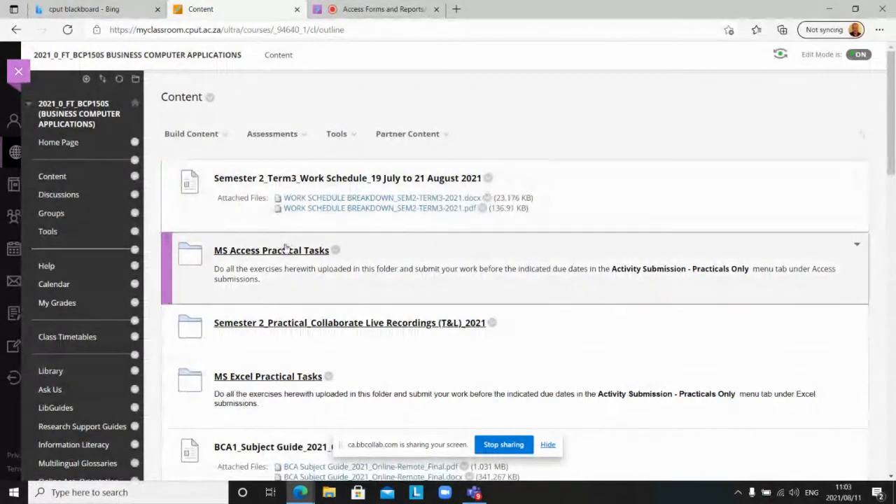
click(281, 252)
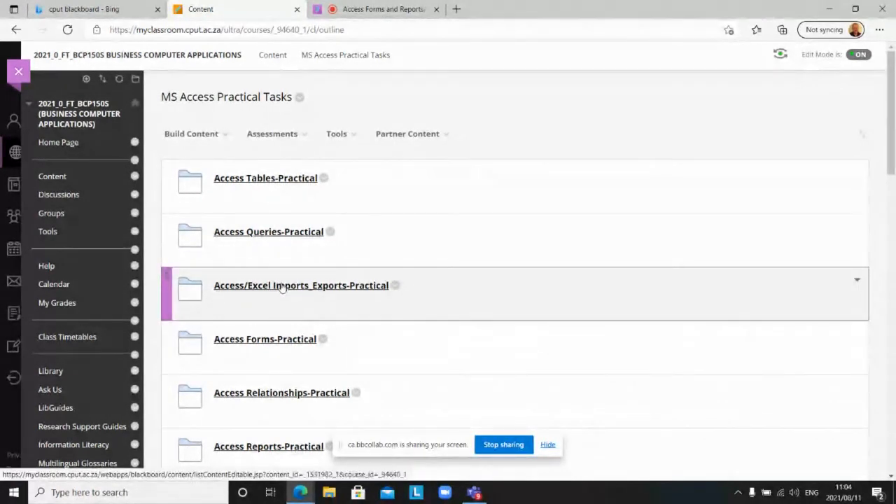
scroll(282, 288, down, 2)
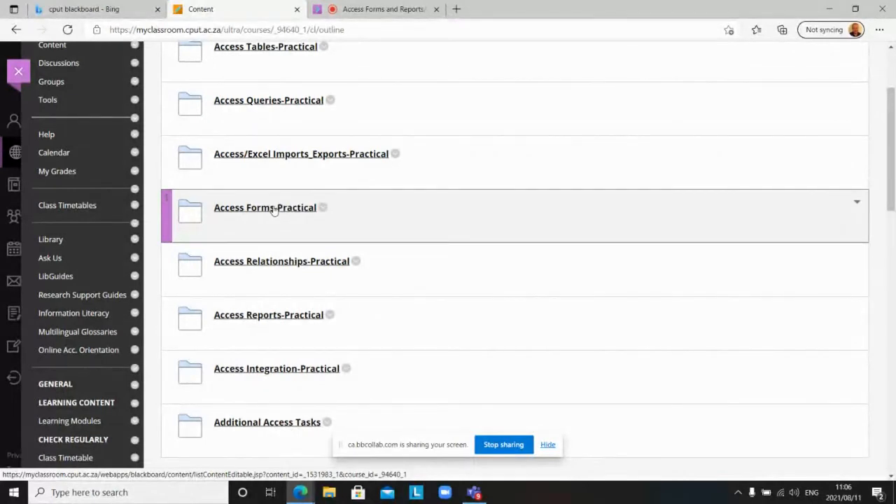
click(274, 209)
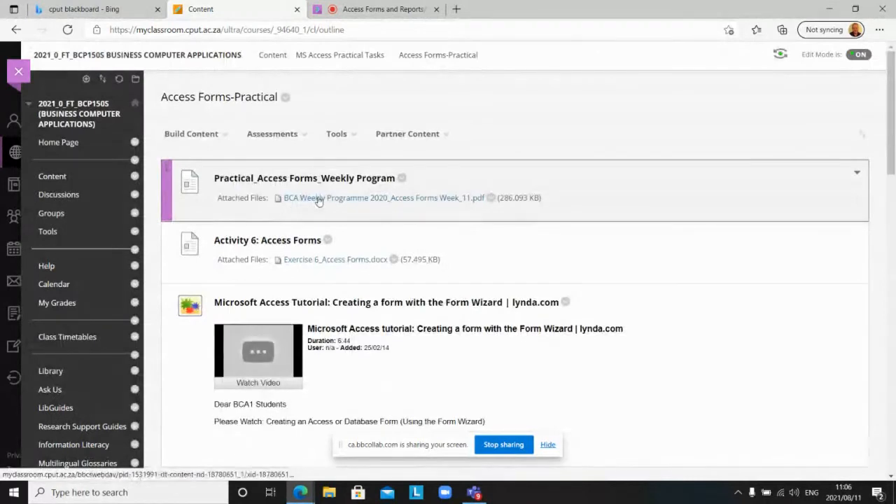
Step: Download Exercise 6_Access Forms.docx from Access Forms-Practical and open it in Word
scroll(318, 201, down, 2)
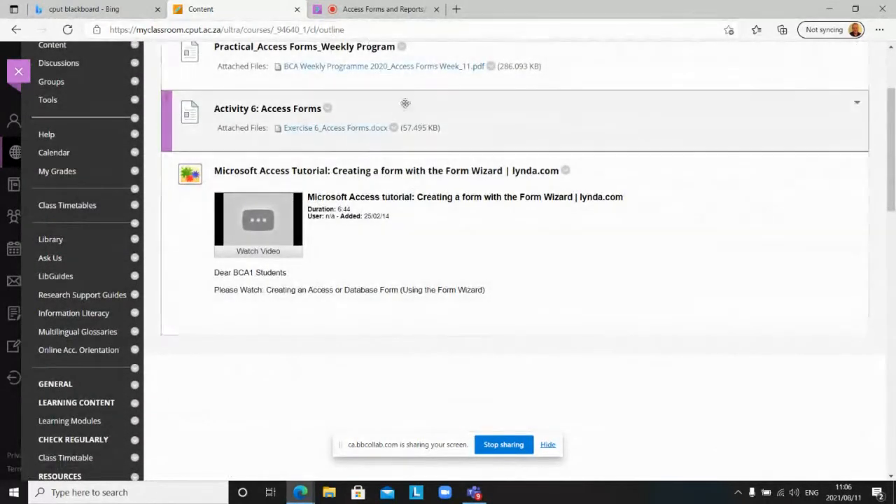
click(357, 129)
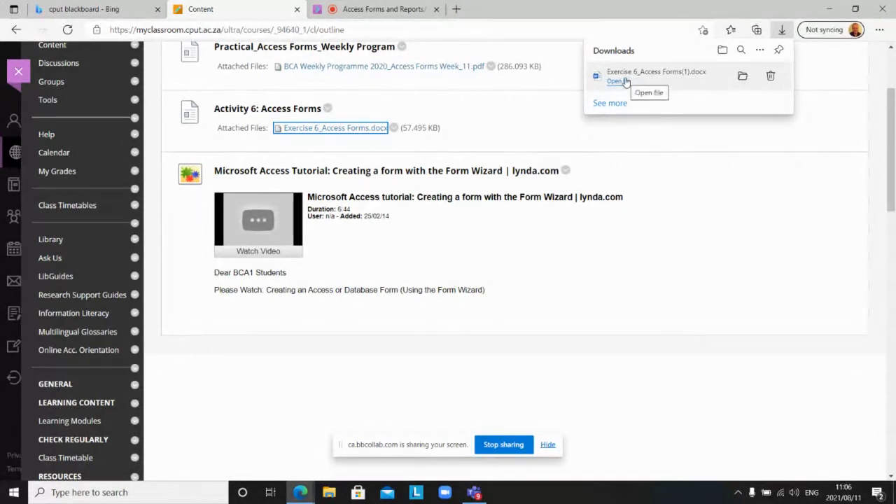
click(625, 82)
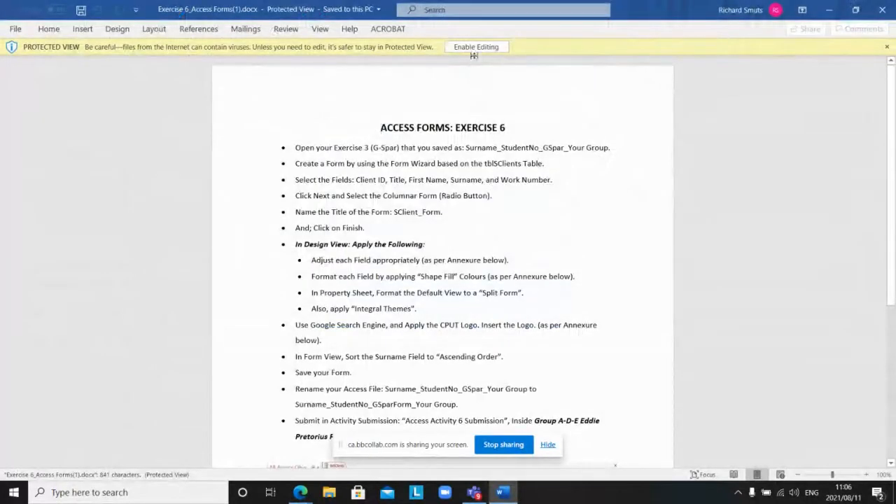
Step: Enable editing on the Exercise 6 document and zoom in five steps
click(475, 46)
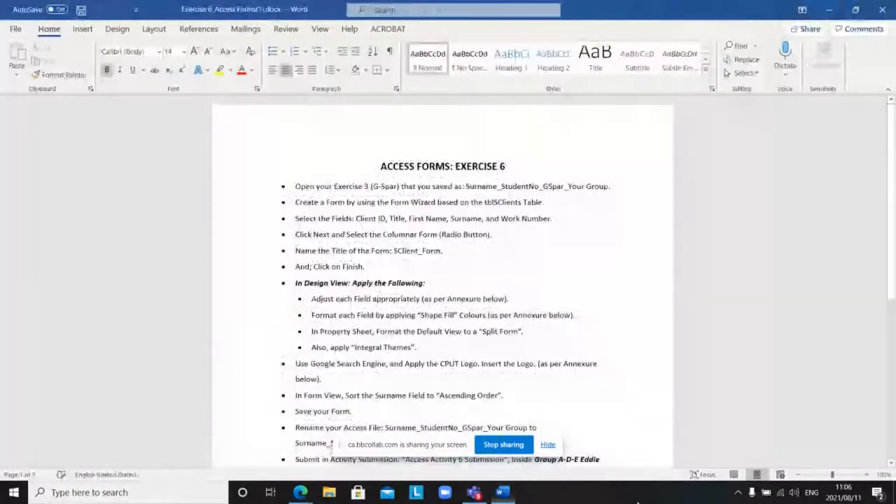
click(865, 475)
click(865, 475)
click(865, 475)
click(865, 475)
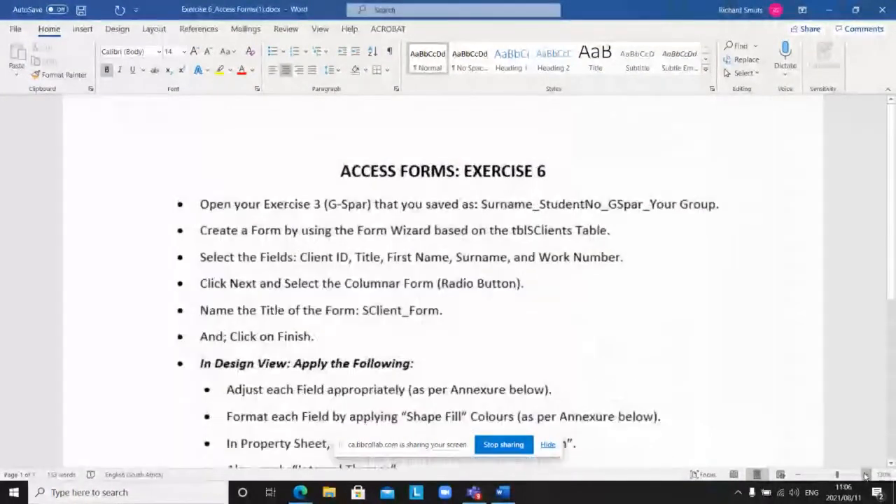
click(865, 475)
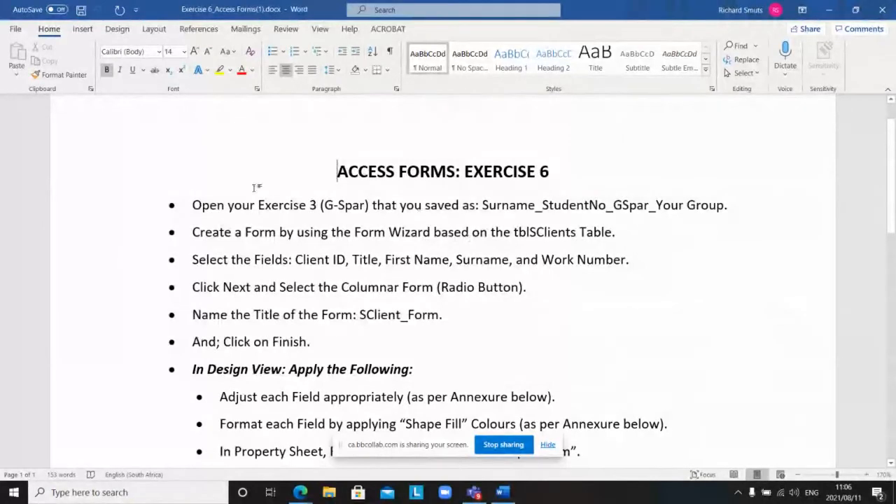
Step: Highlight the first instruction's opening words and scroll through the exercise instructions
drag(193, 205, 376, 218)
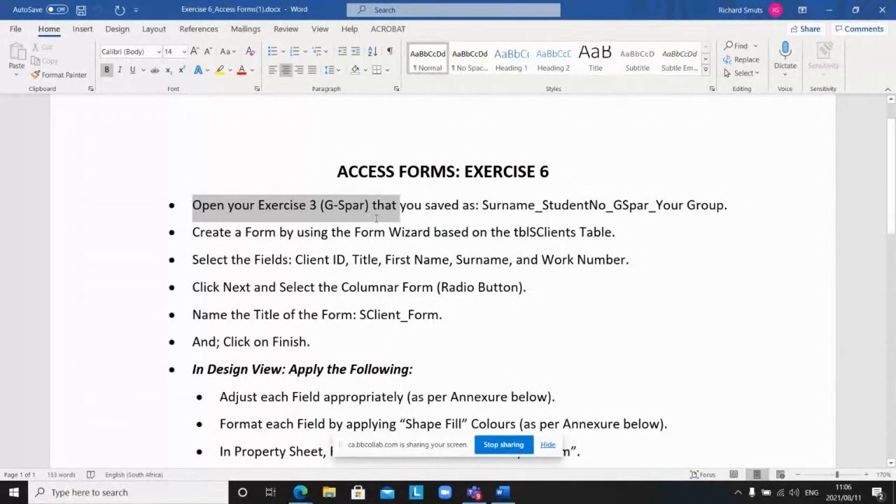
drag(376, 218, 376, 219)
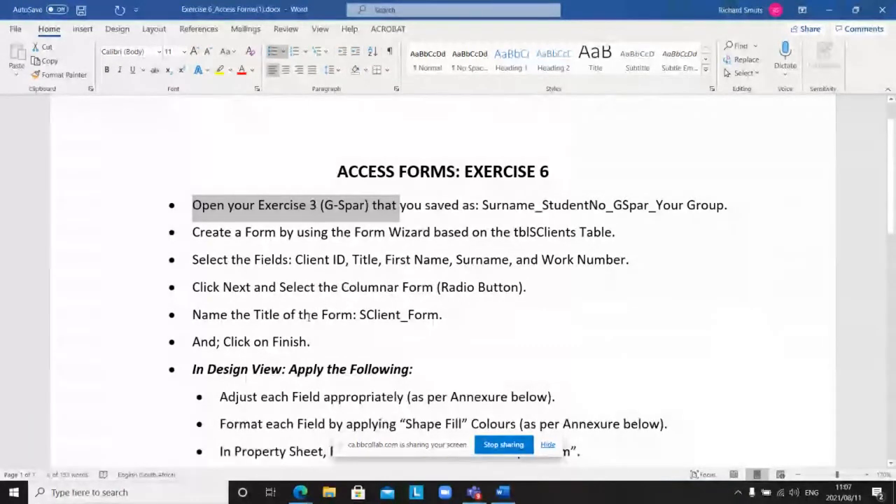
scroll(312, 316, down, 1)
scroll(312, 317, down, 3)
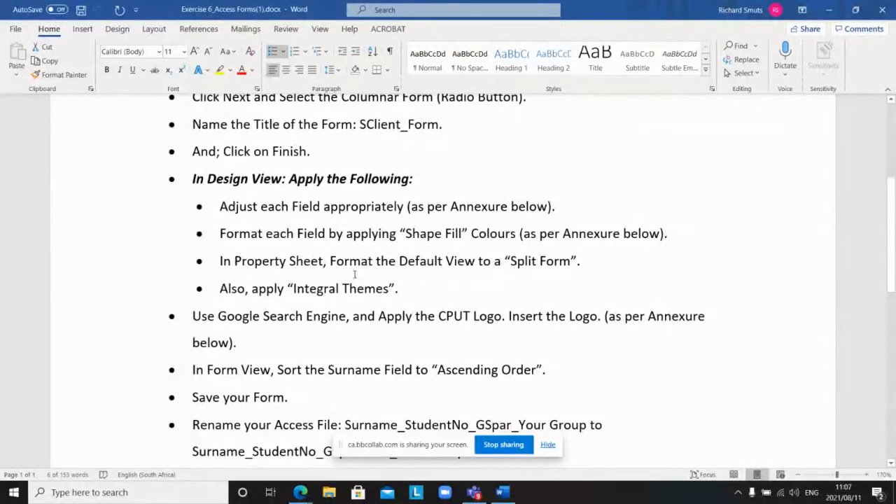
scroll(354, 255, down, 3)
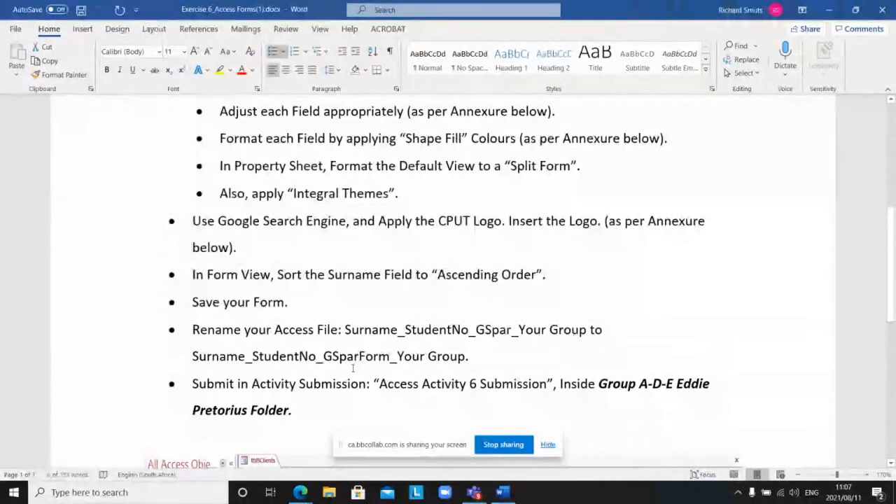
scroll(385, 313, up, 1)
scroll(385, 313, up, 5)
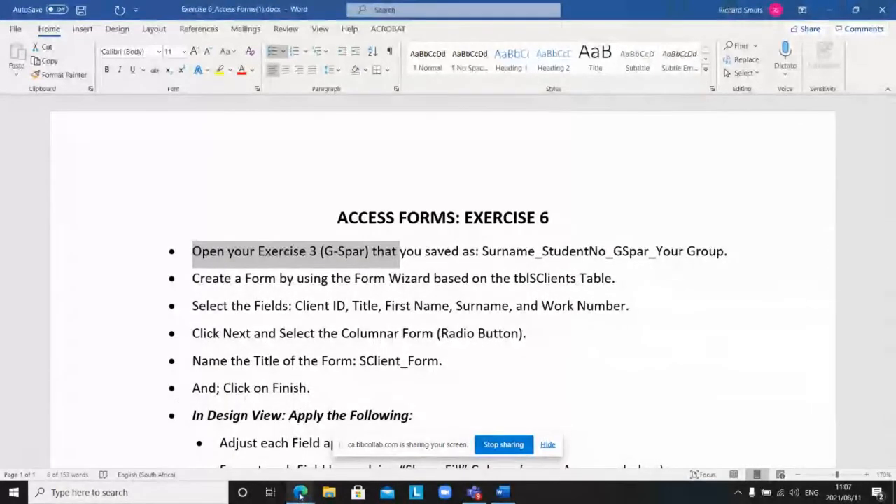
Step: Back in Edge, open Access Reports-Practical and download Exercise 8_Access Reports.docx
mouse_move(297, 494)
click(271, 453)
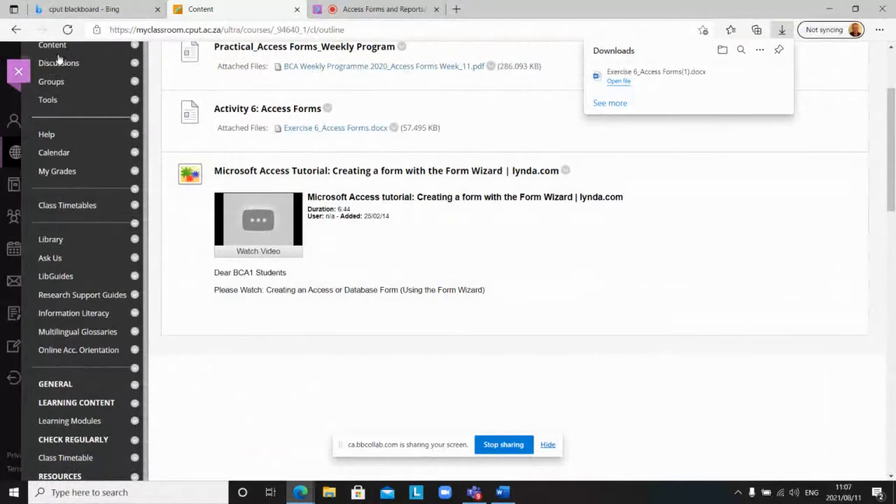
click(17, 31)
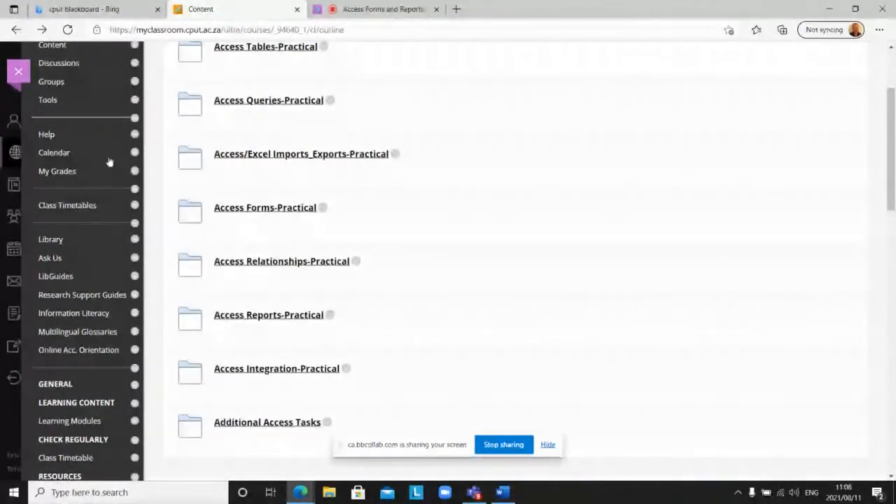
scroll(269, 315, down, 1)
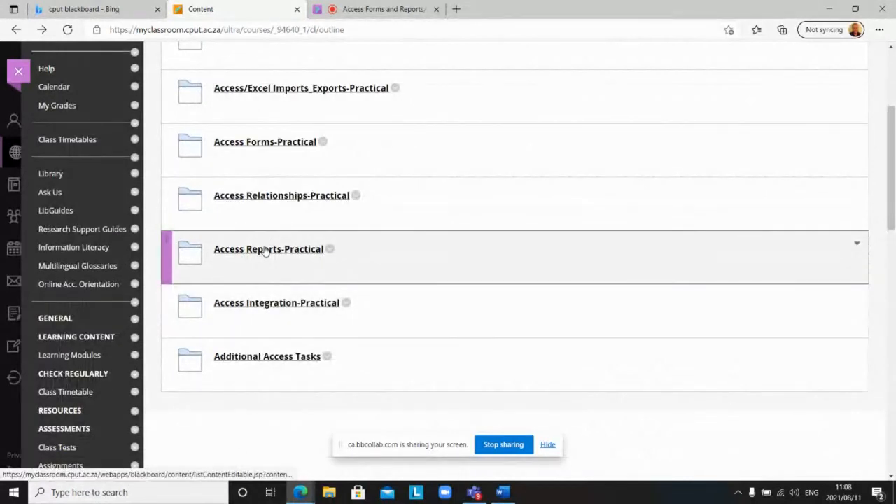
click(265, 251)
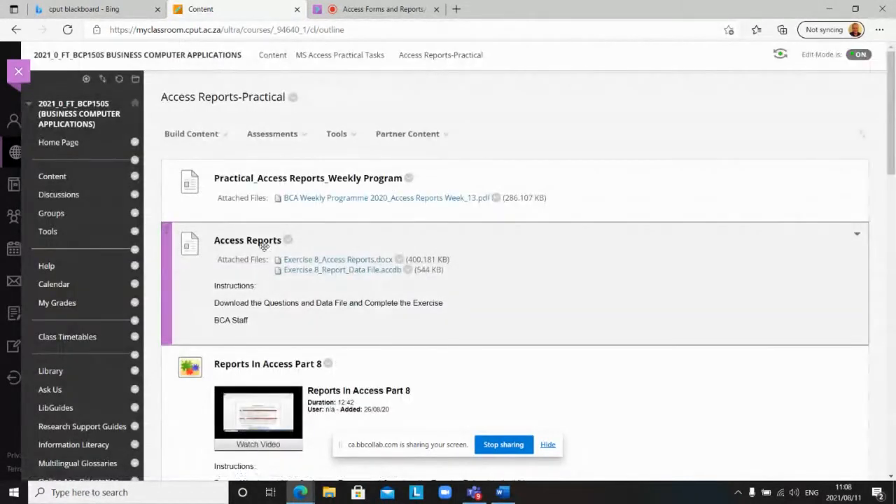
scroll(290, 246, down, 1)
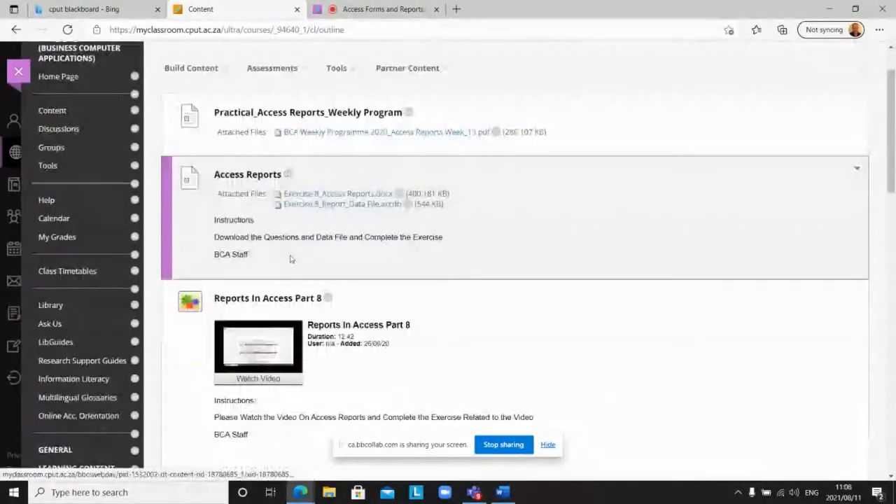
click(346, 198)
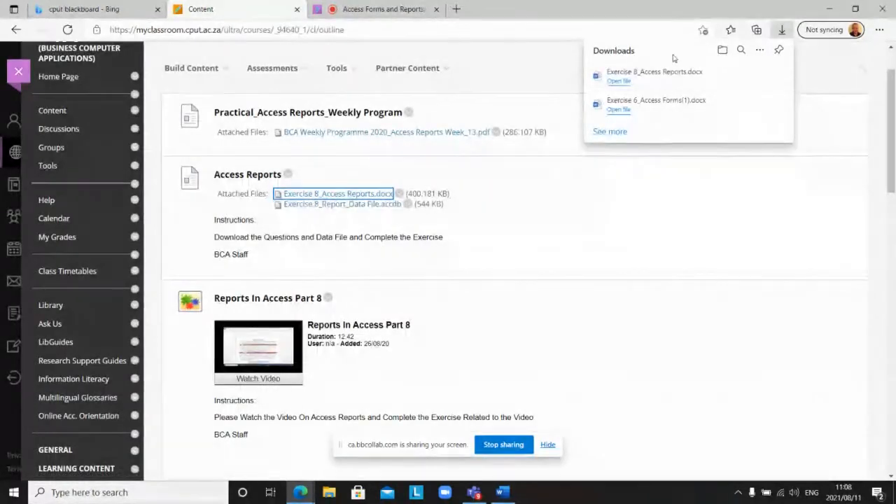
Step: Open the Exercise 8 document, enable editing, and zoom in three steps
click(618, 82)
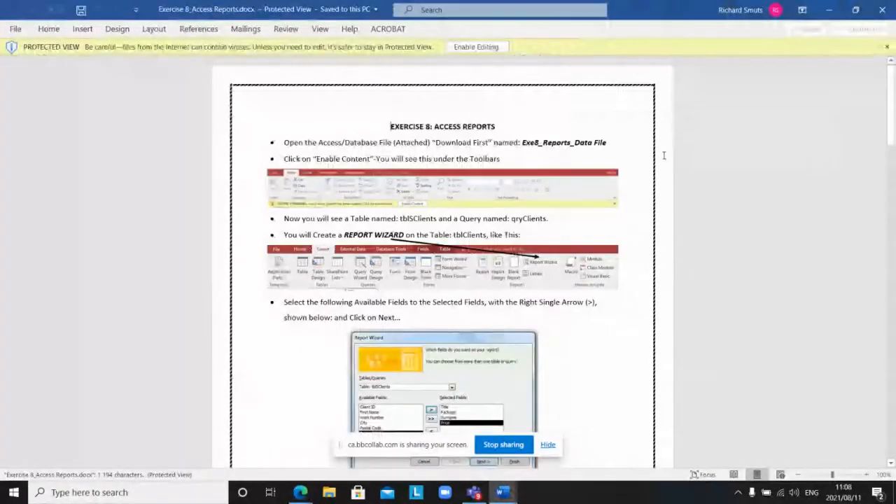
click(490, 48)
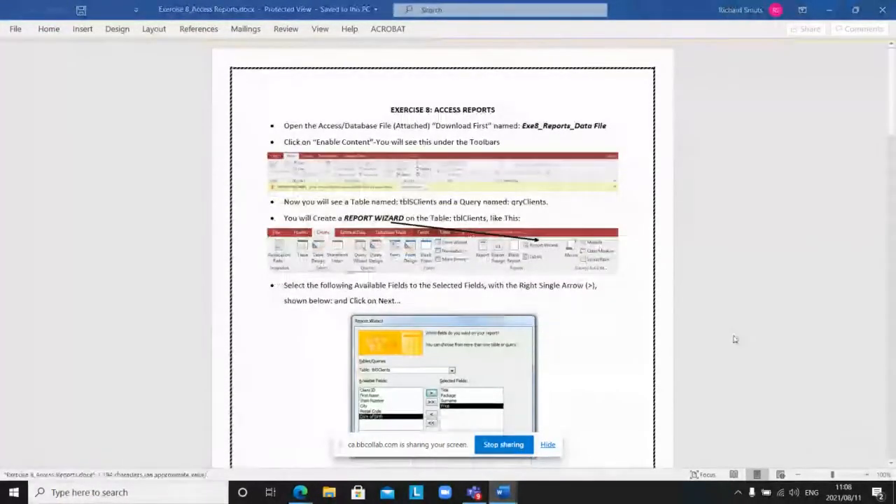
click(866, 474)
click(866, 474)
click(865, 474)
click(865, 475)
click(866, 475)
click(866, 474)
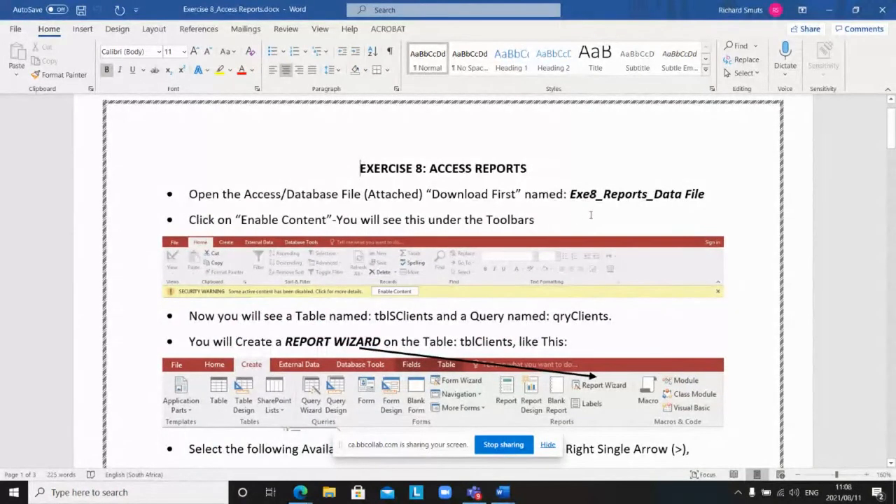
Step: Scroll through the Report Wizard instructions, then close Exercise 8_Access Reports.docx
scroll(590, 215, down, 1)
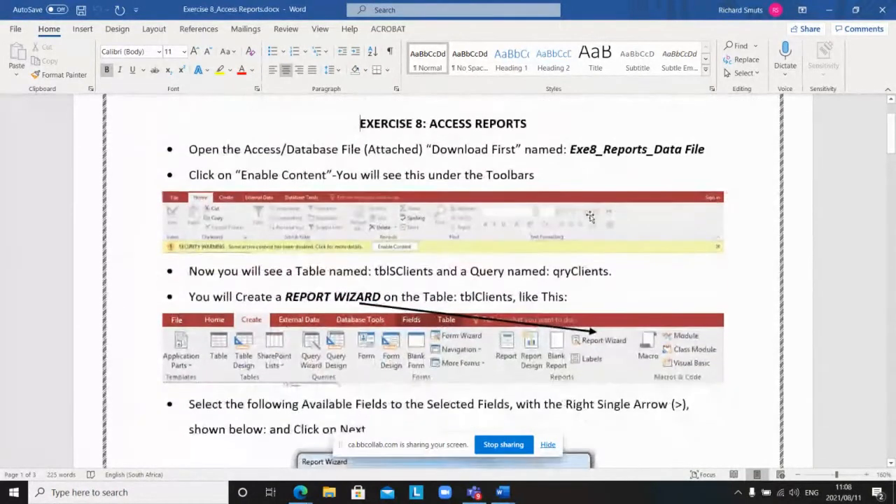
scroll(590, 215, down, 1)
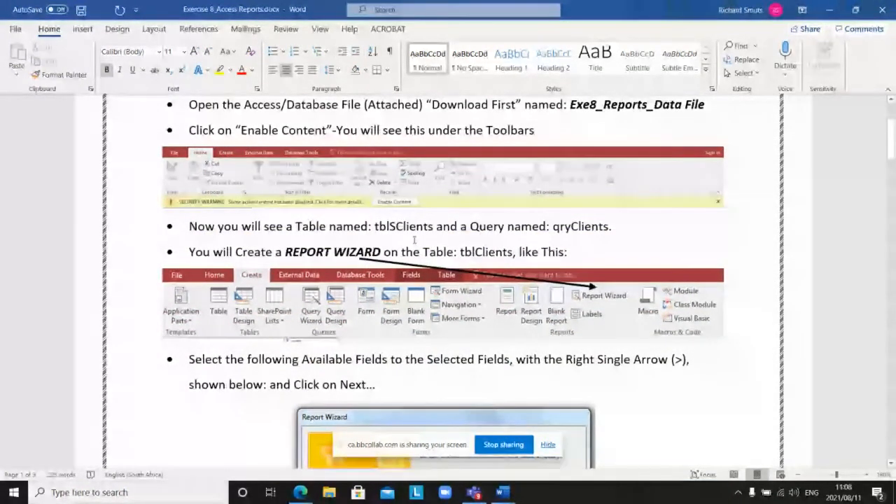
scroll(414, 240, down, 2)
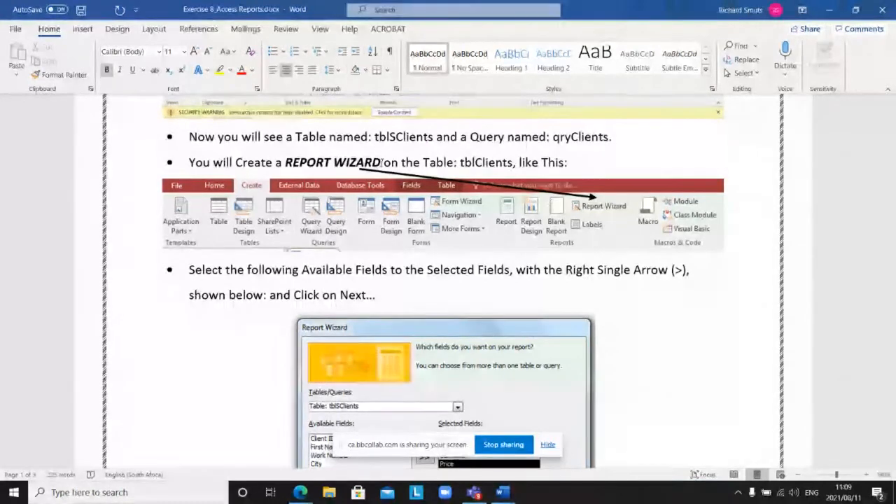
scroll(455, 291, down, 3)
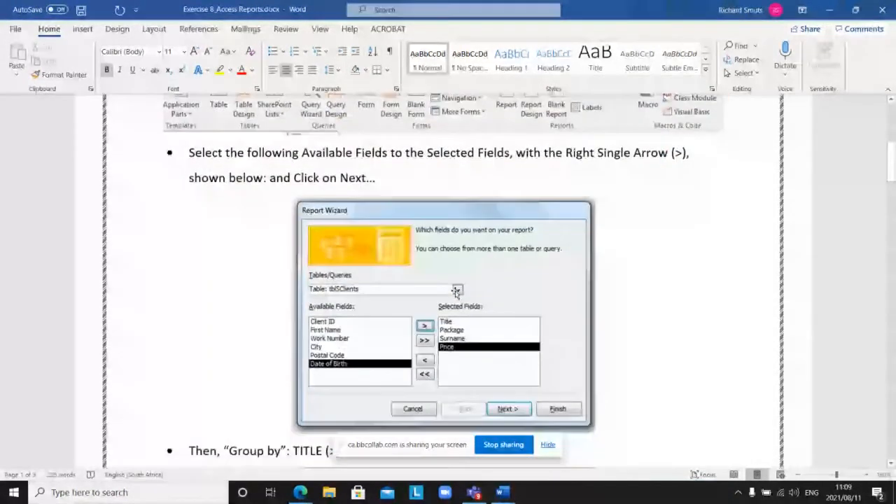
scroll(455, 291, down, 9)
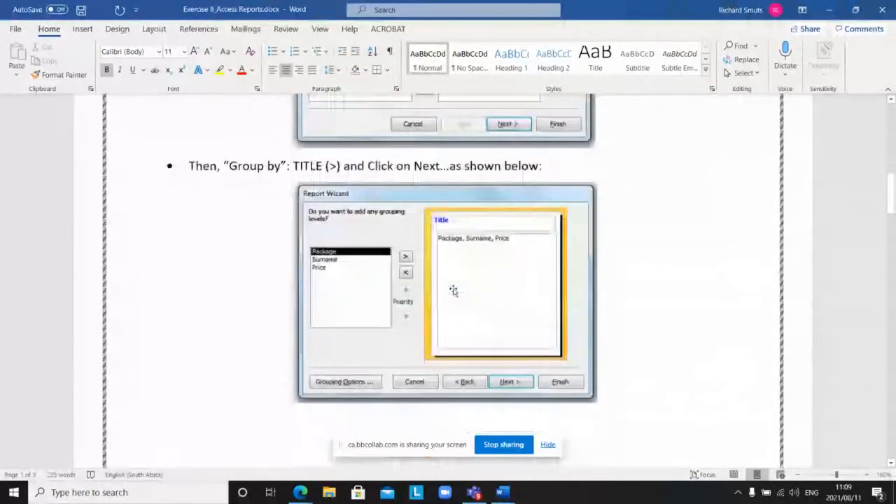
scroll(453, 290, down, 8)
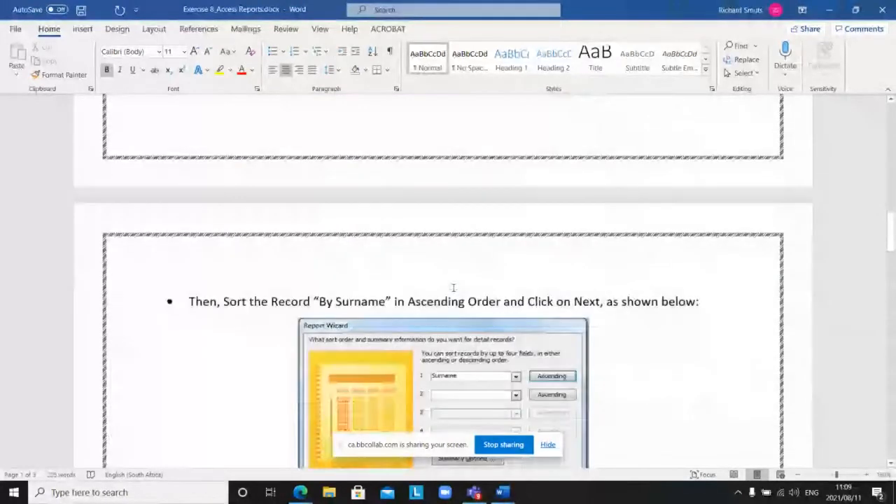
scroll(453, 289, down, 6)
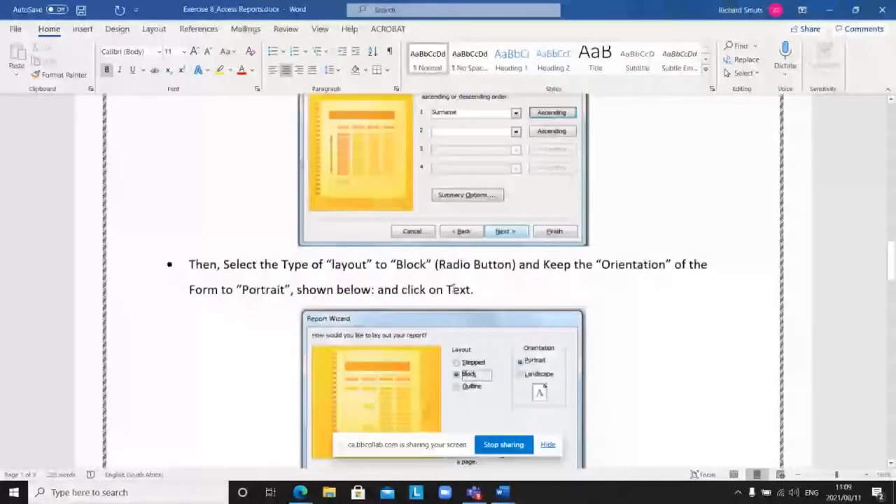
scroll(453, 290, down, 9)
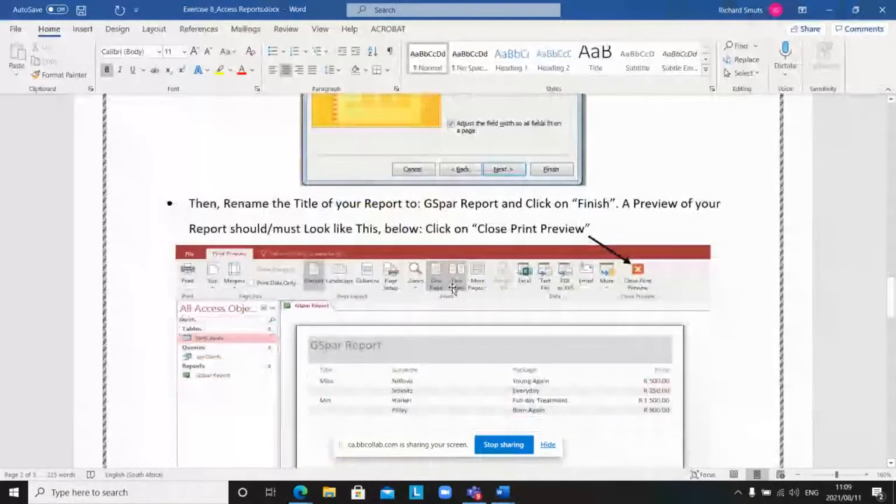
scroll(452, 289, down, 2)
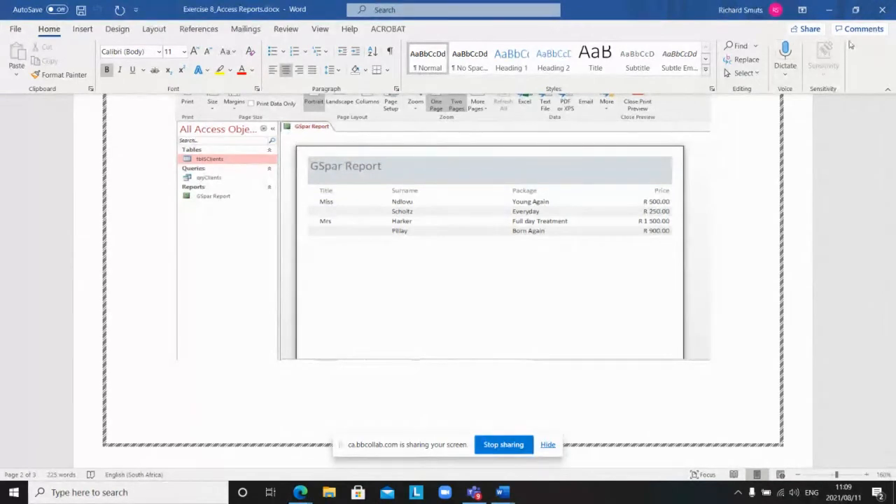
click(883, 10)
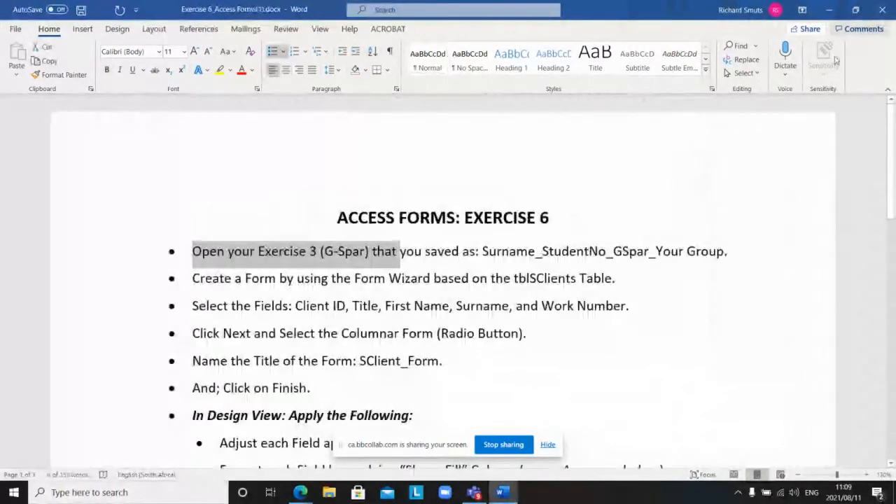
Step: Close the Exercise 6_Access Forms(1) Word window
click(882, 10)
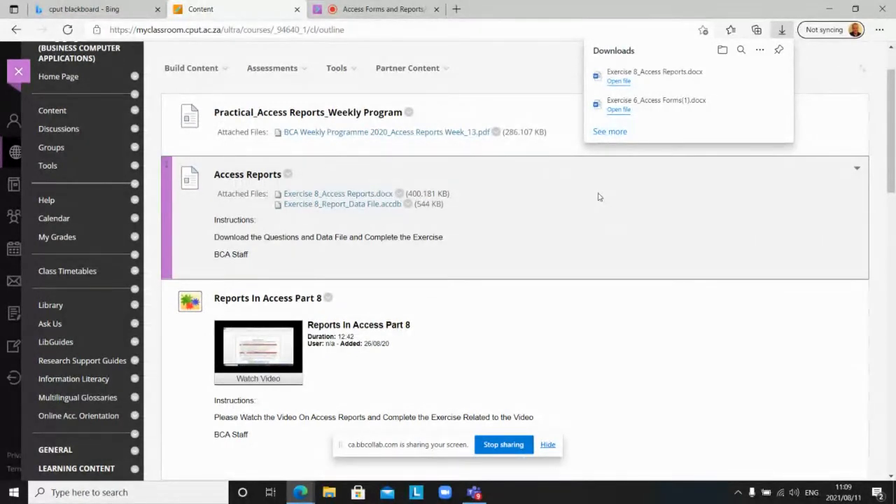
Step: Minimize Edge and open Exercise 8_Report_Data File.accdb from the desktop
scroll(599, 197, up, 1)
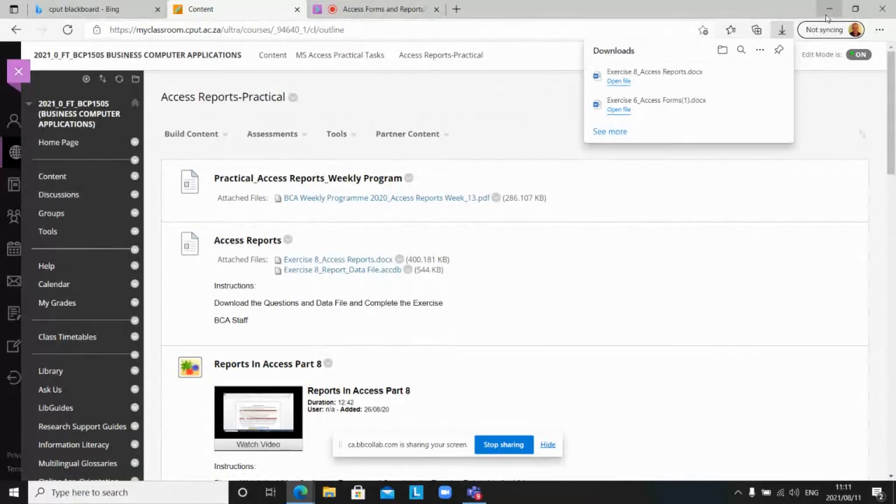
click(827, 9)
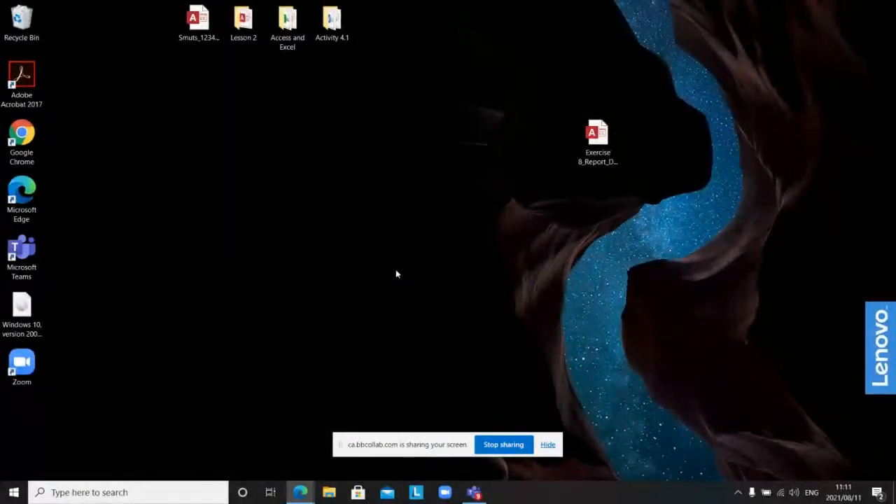
double_click(597, 144)
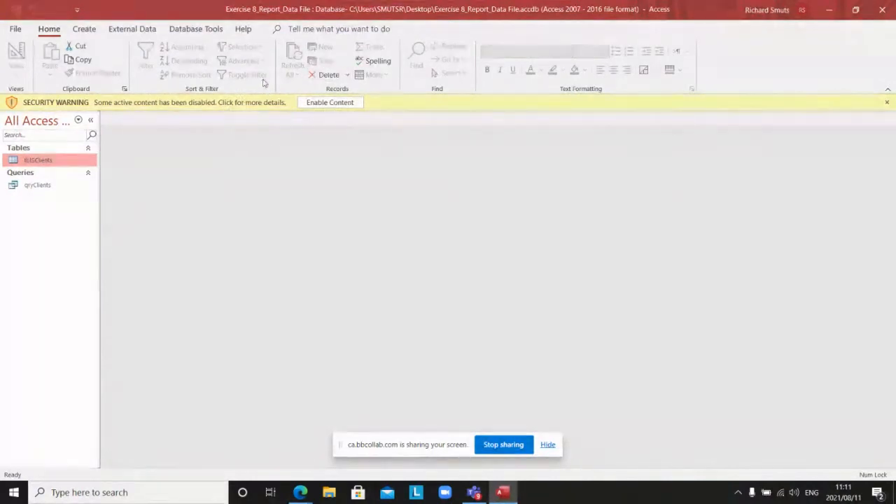
Step: Enable the blocked content and open tblSClients with its four client records
click(330, 102)
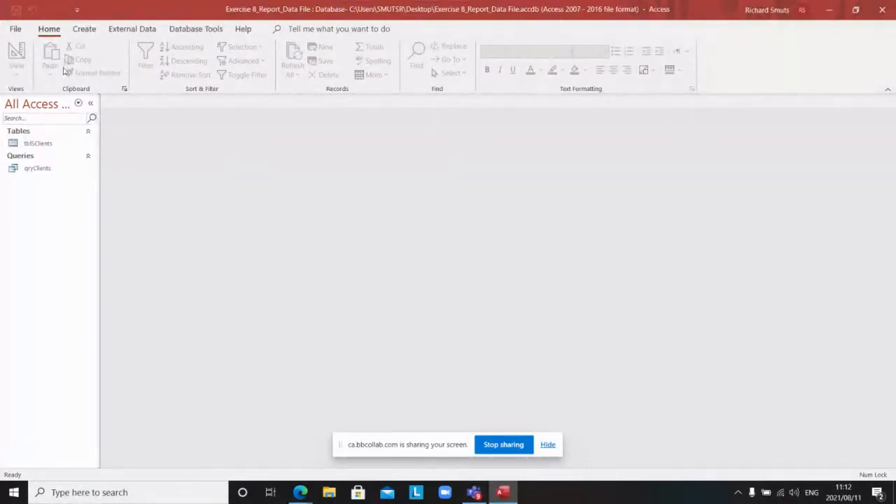
double_click(40, 143)
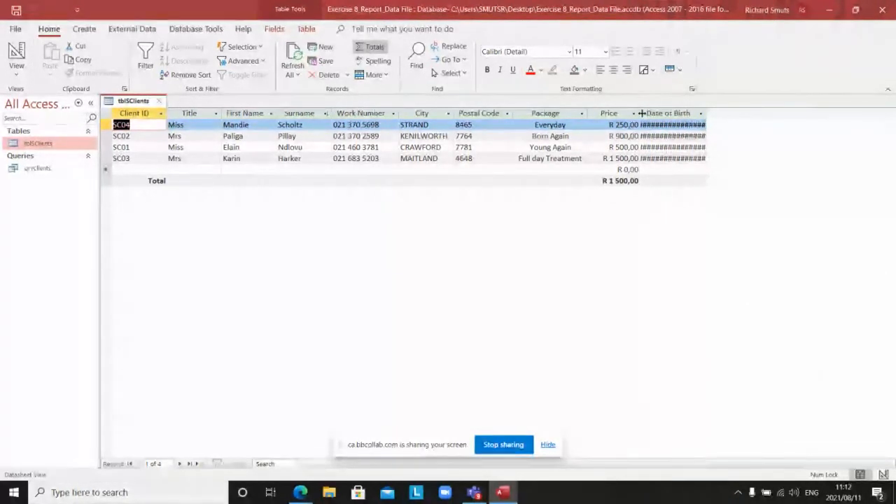
drag(705, 112, 705, 112)
Step: Auto-fit the tblSClients Date of Birth column so complete birth dates appear
double_click(705, 112)
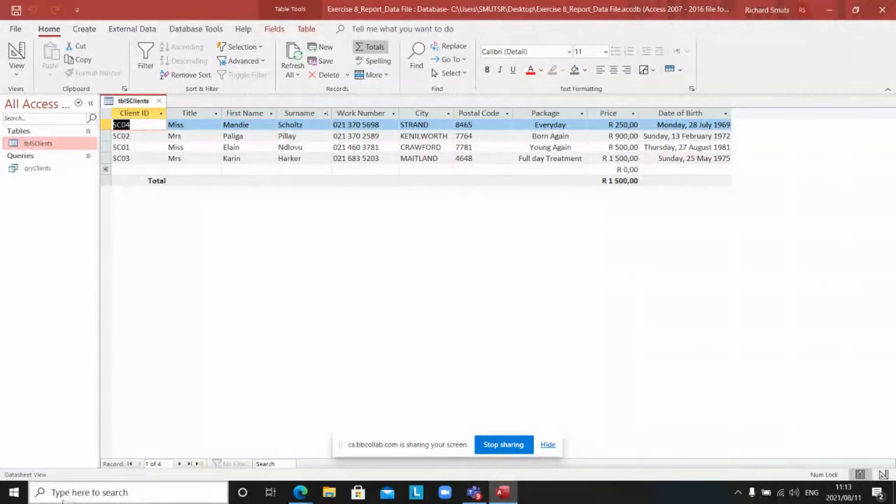
click(11, 496)
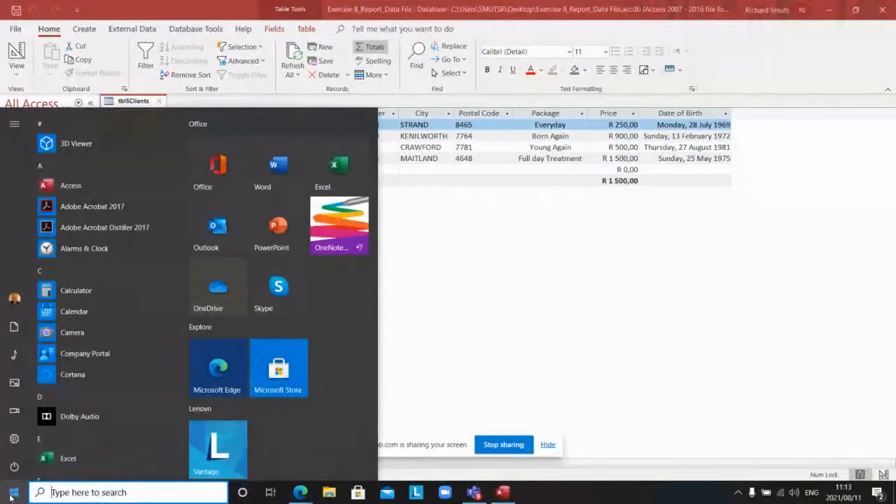
Step: In Notepad, write 'A form is a user friendly manner of entering data or records into a table' with Word Wrap on
text(No)
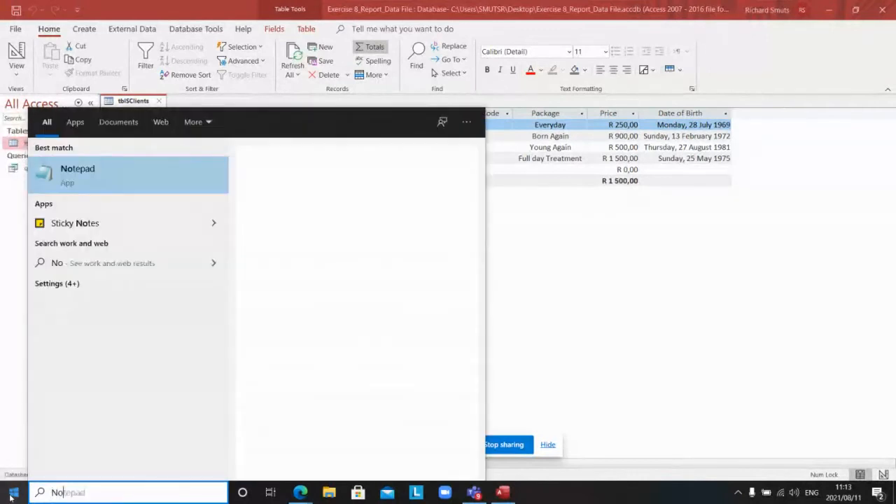
text(tepad)
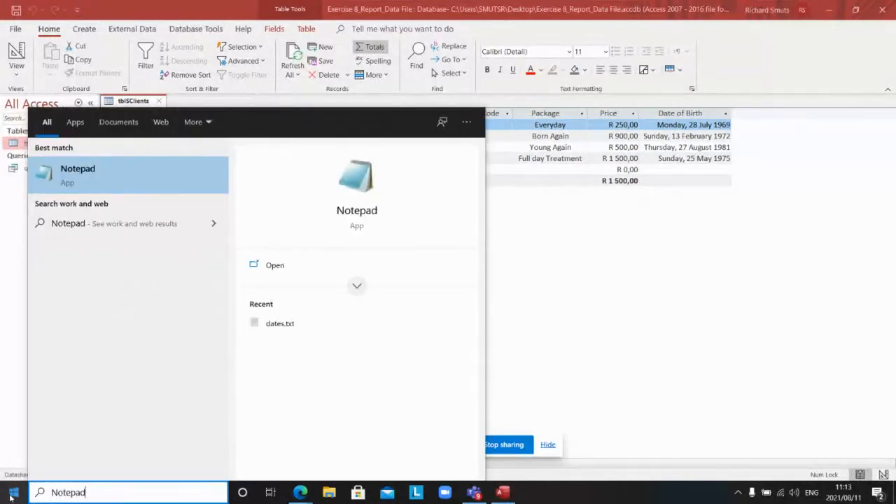
key(Return)
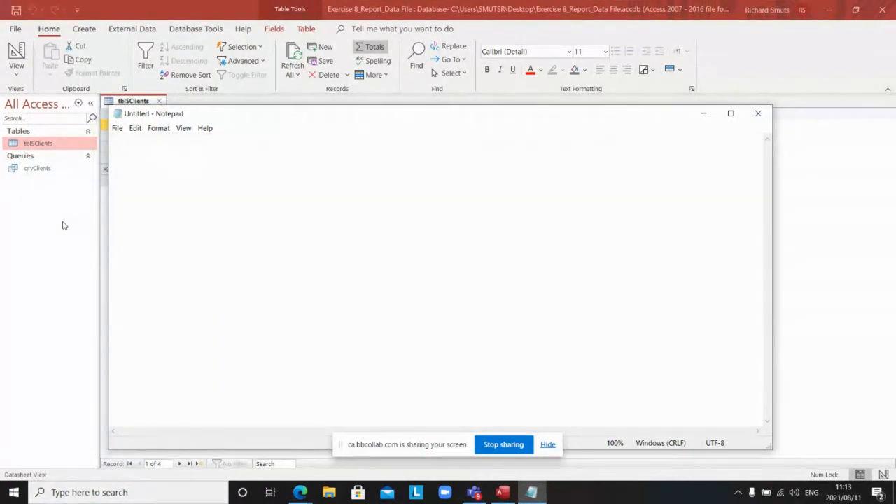
text(A f)
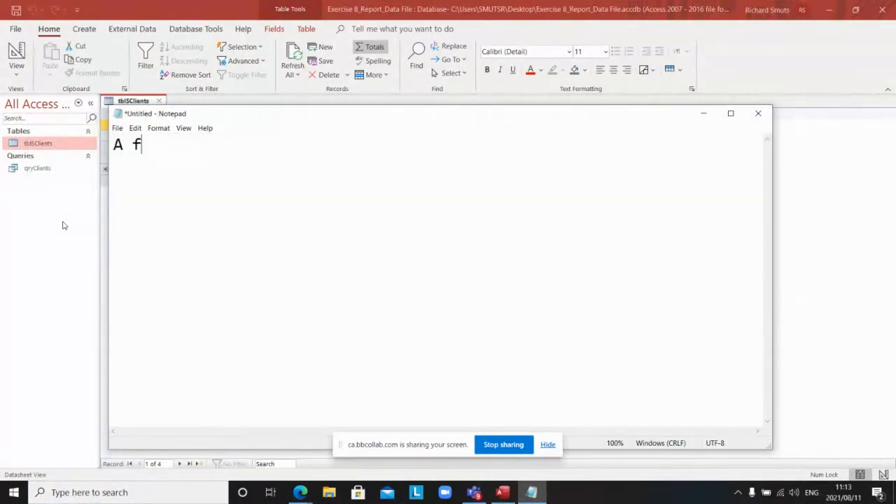
text(orm is a )
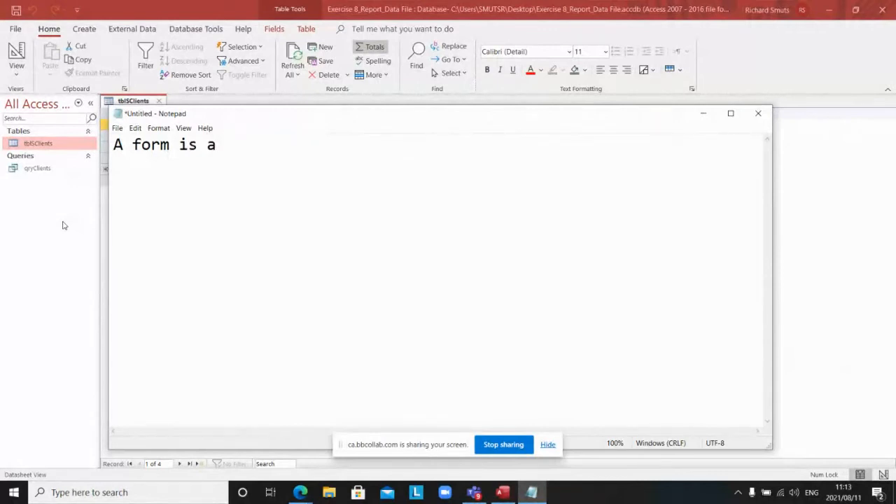
text(user fr)
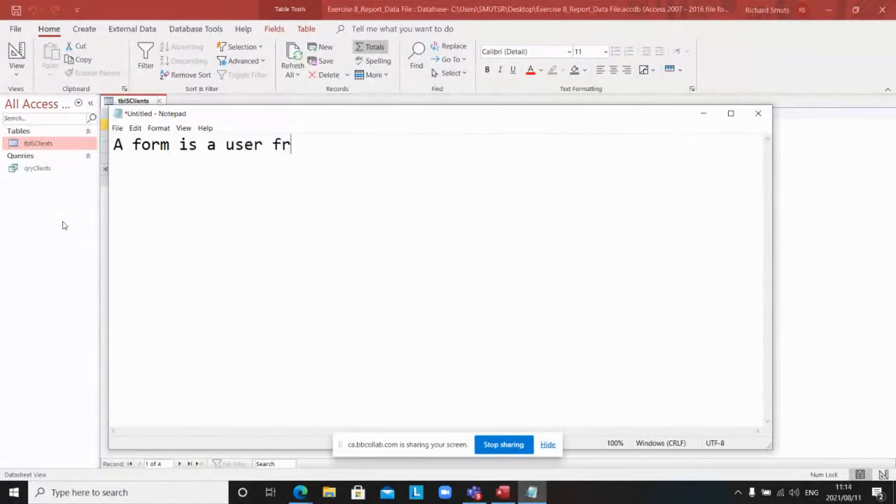
text(iendly)
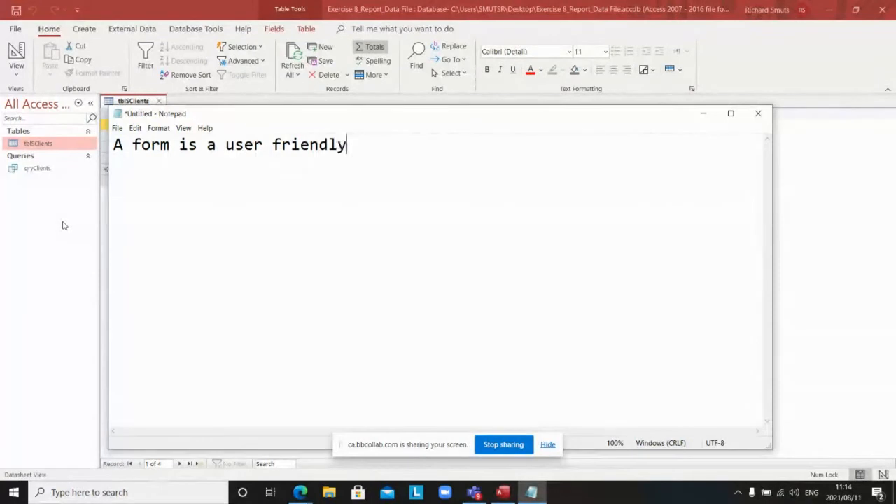
text( manner )
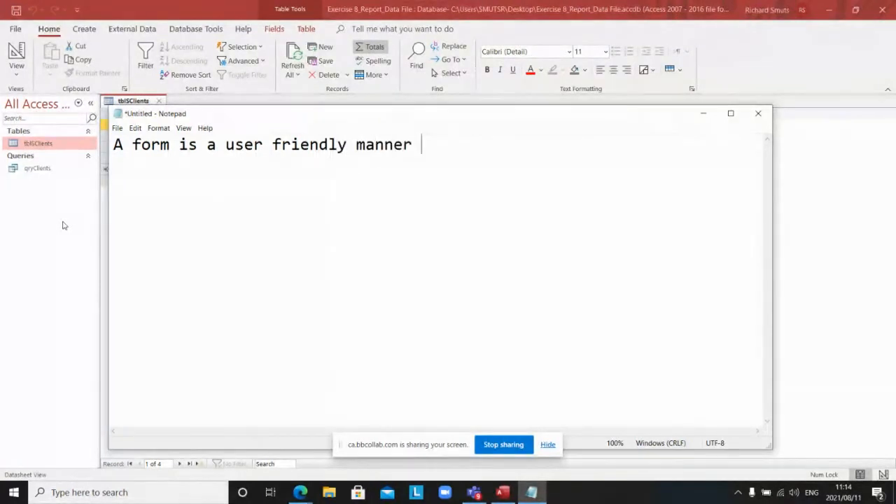
text(of ent)
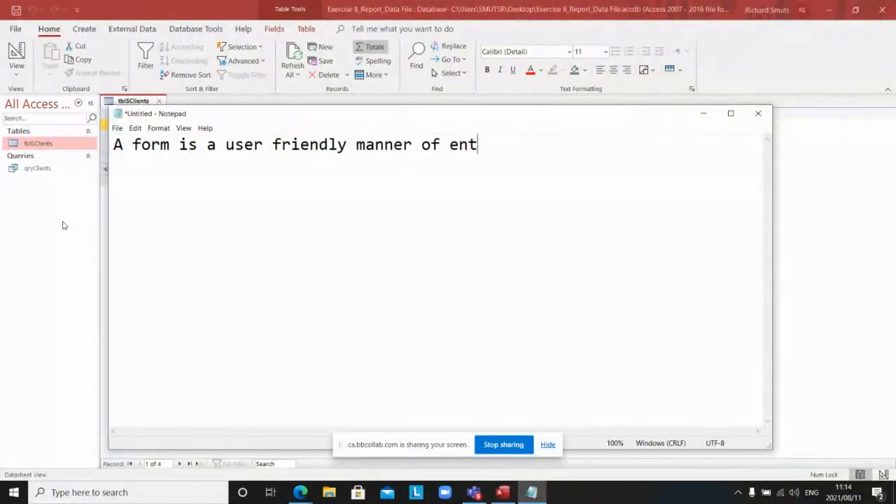
text(ering data)
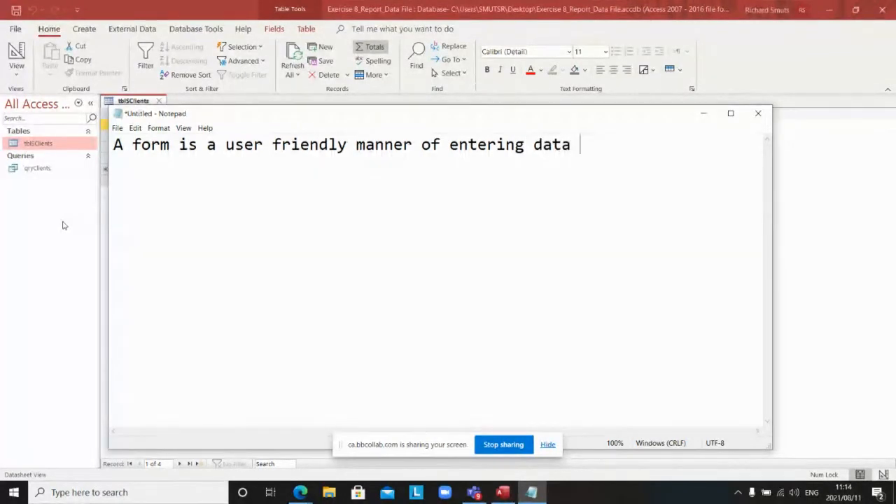
text( or records)
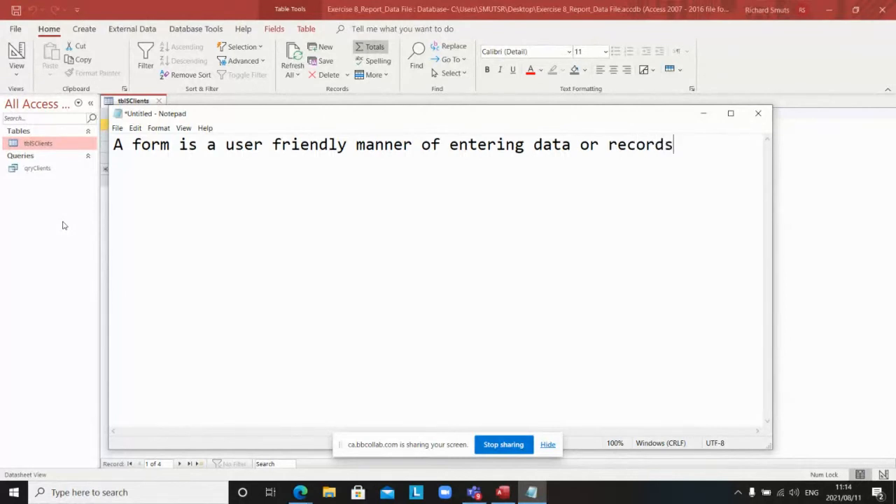
text( into a )
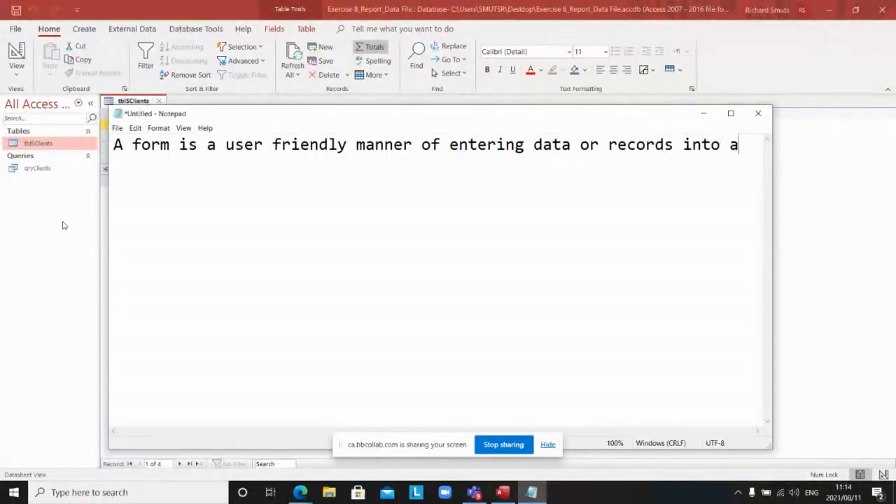
text(t)
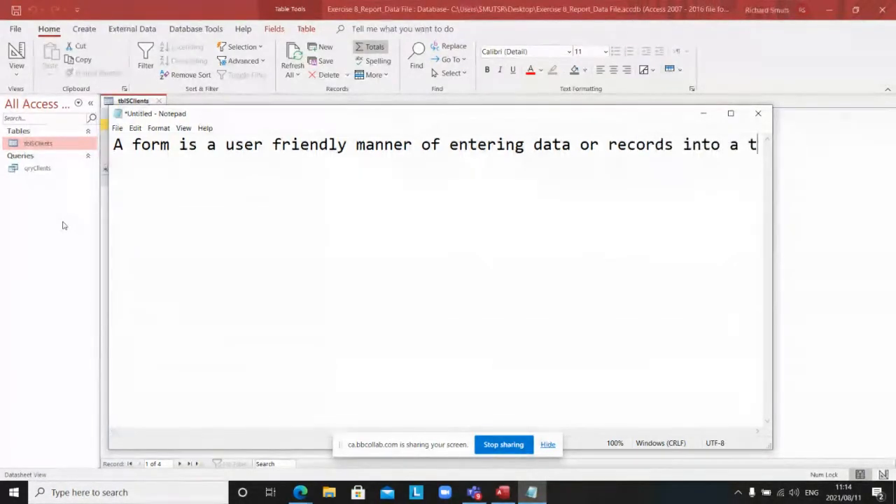
text(able)
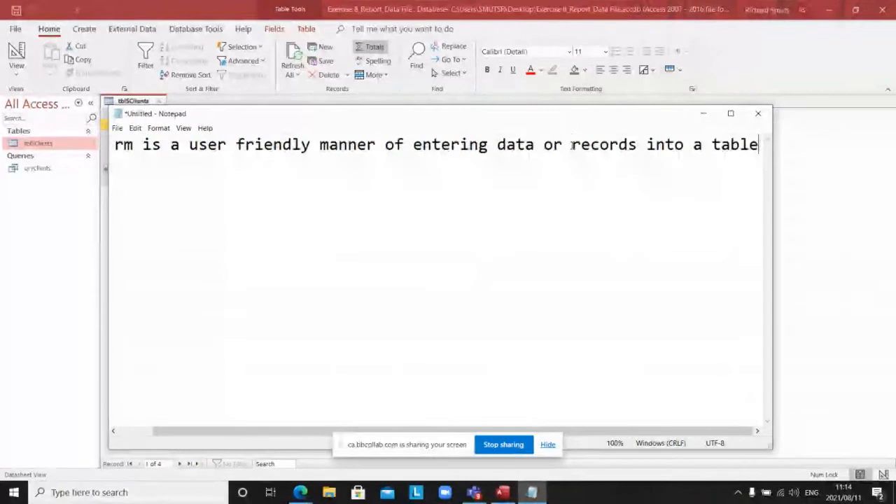
key(alt+o)
key(w)
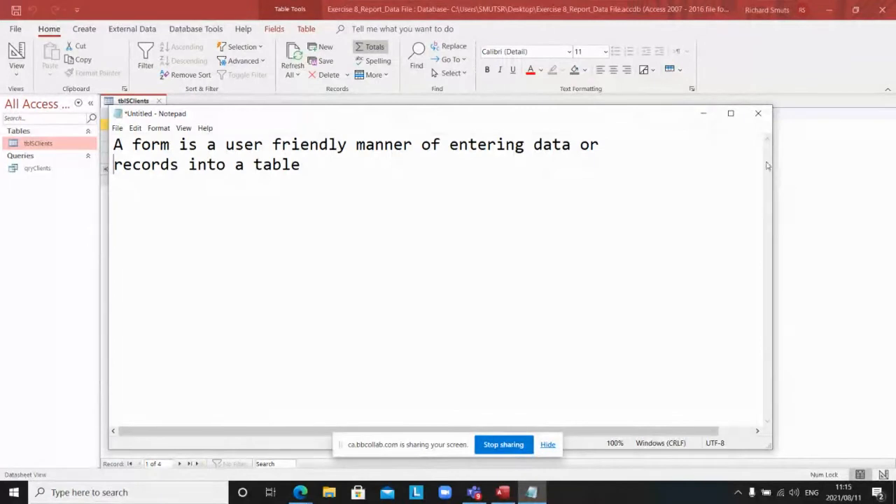
Step: Minimize Notepad and close tblSClients without saving its layout changes
click(706, 116)
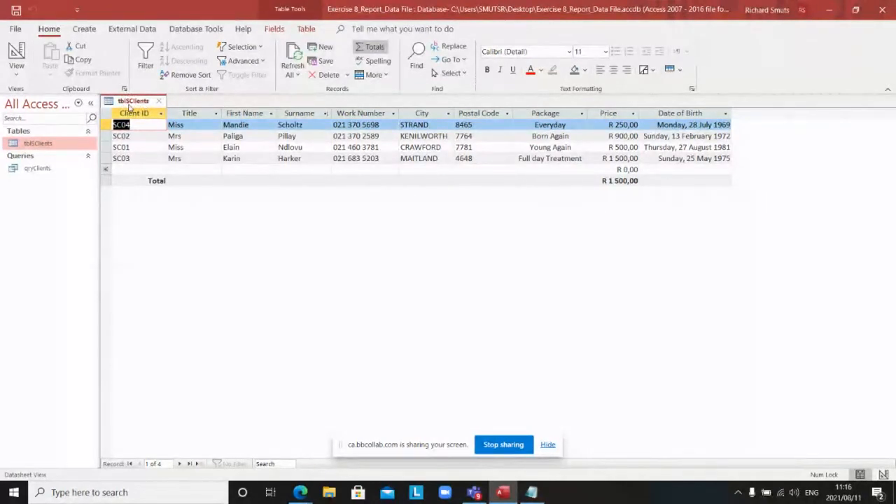
right_click(129, 105)
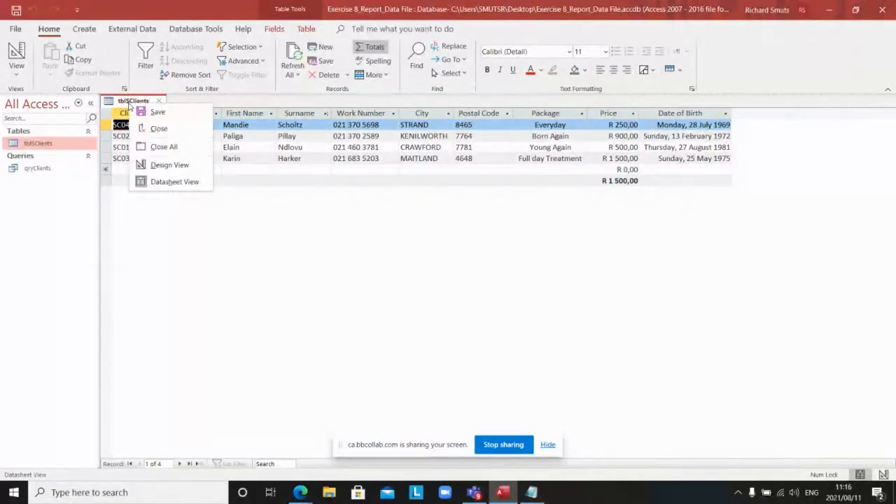
click(158, 129)
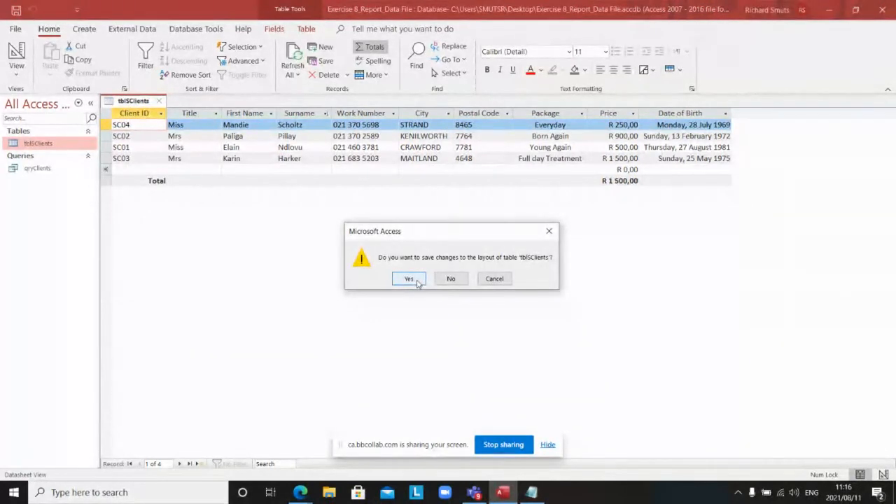
click(445, 280)
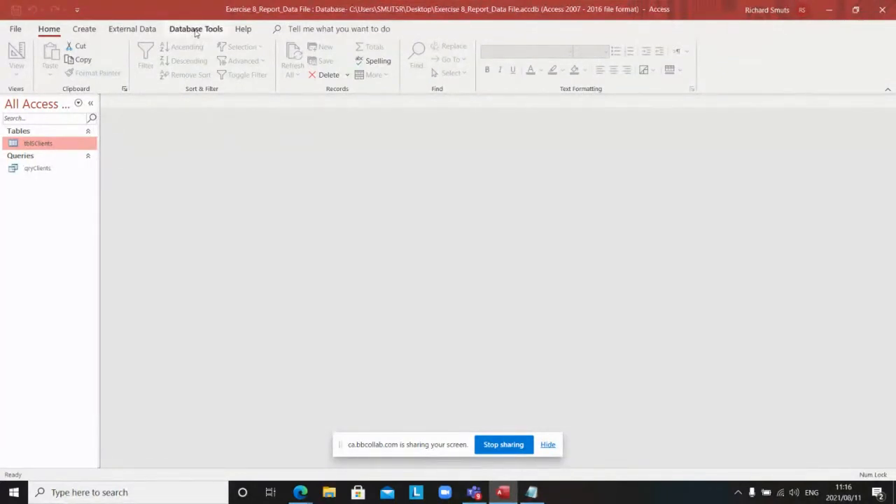
Step: Launch the Form Wizard from the Create ribbon
click(89, 30)
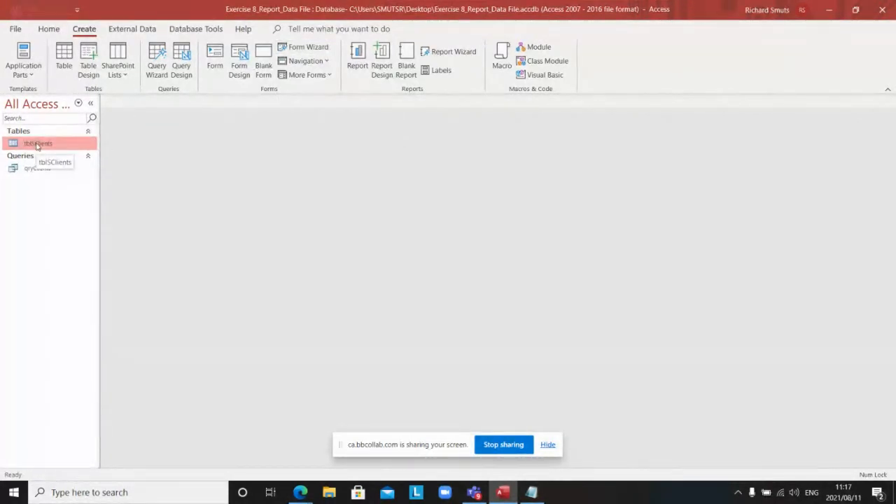
click(301, 48)
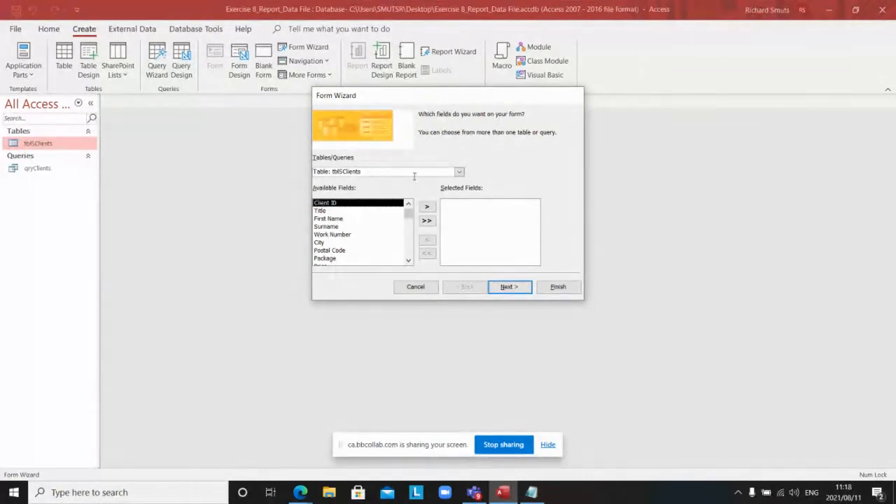
Step: Keep Table: tblSClients as the source, add all its fields, and advance to the layout page
click(458, 172)
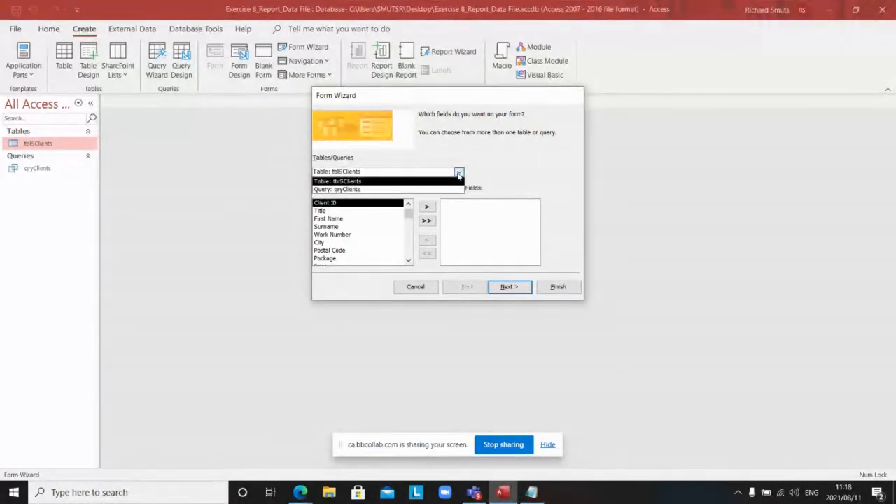
click(340, 183)
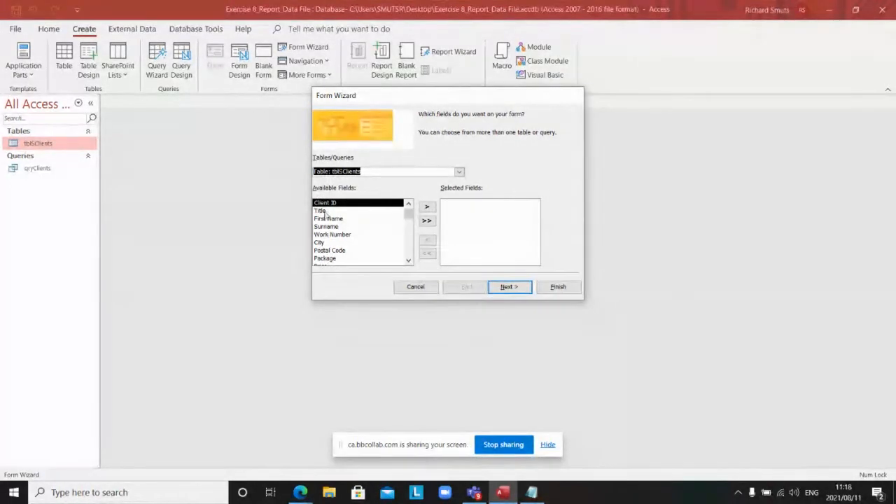
click(426, 222)
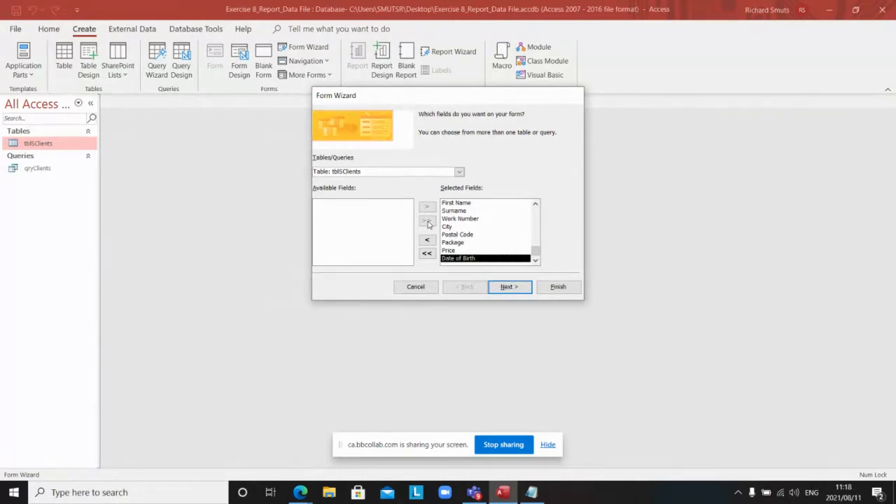
click(506, 288)
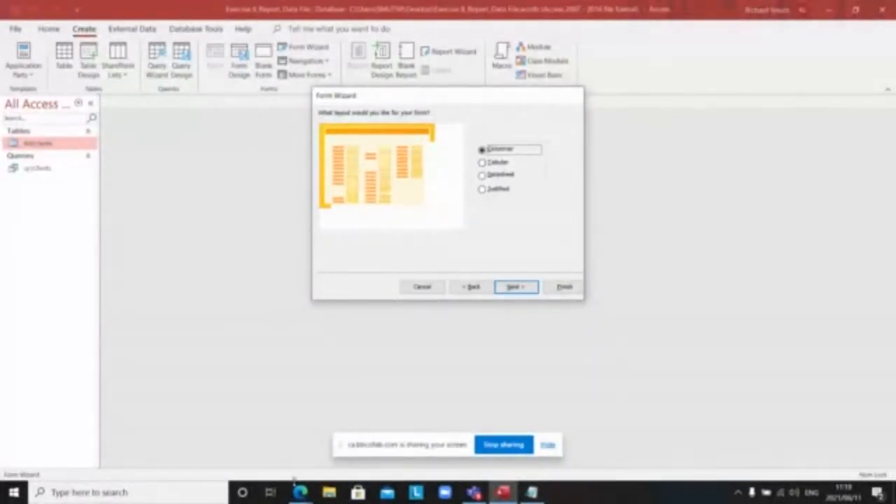
mouse_move(300, 492)
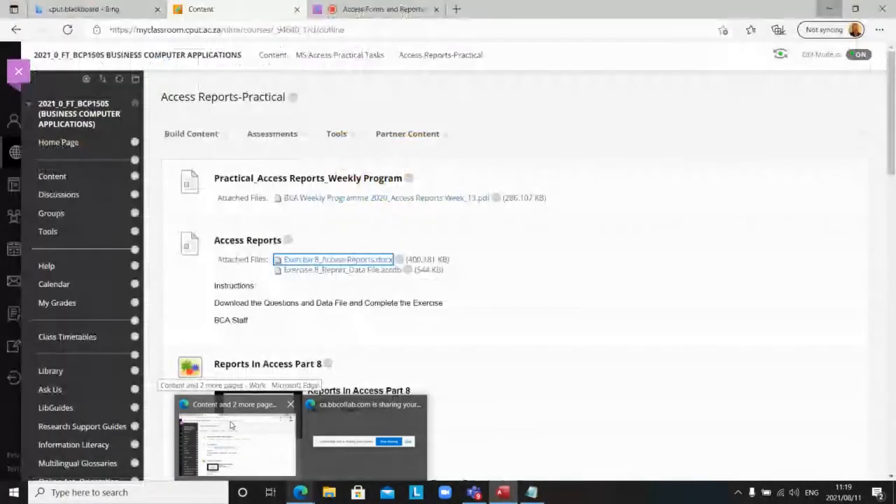
click(231, 424)
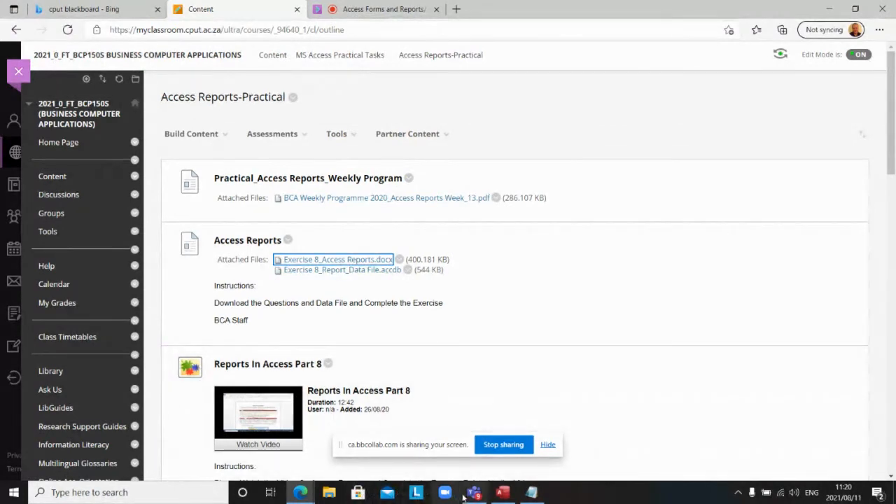
click(501, 493)
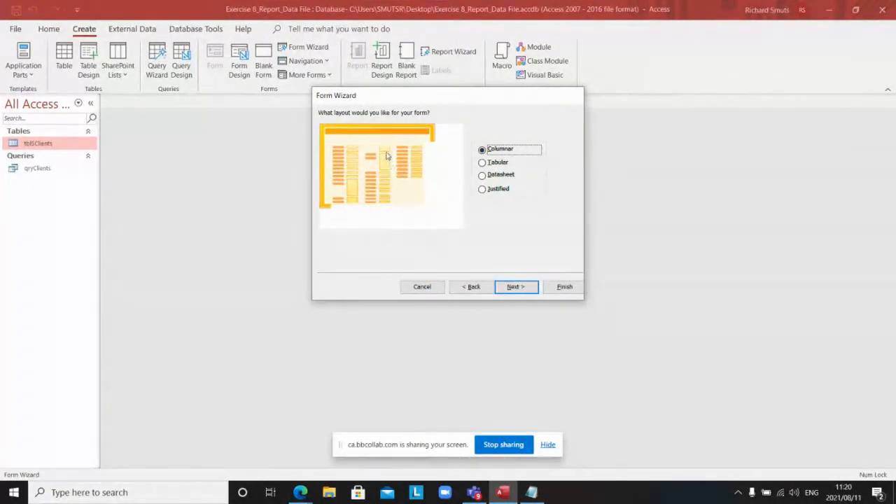
Step: Accept the Columnar layout and advance to the form title page
click(516, 288)
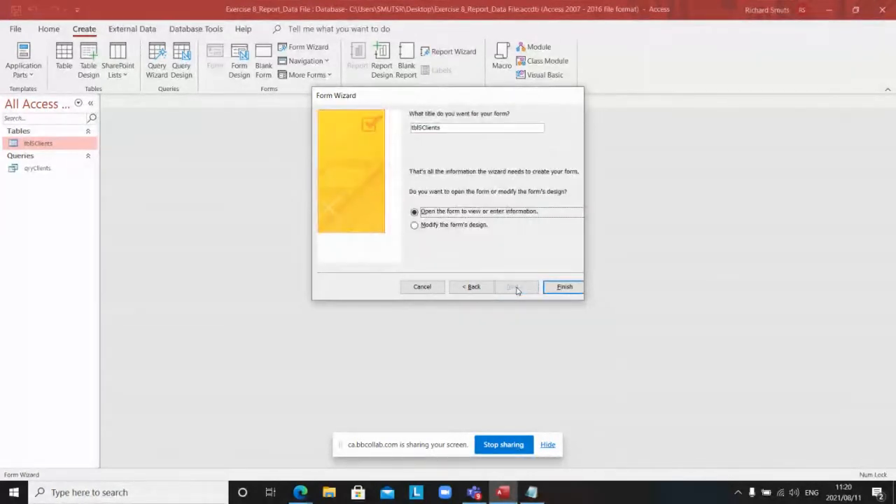
Step: Title the form Form_clients and finish, opening it to view the client records
click(444, 126)
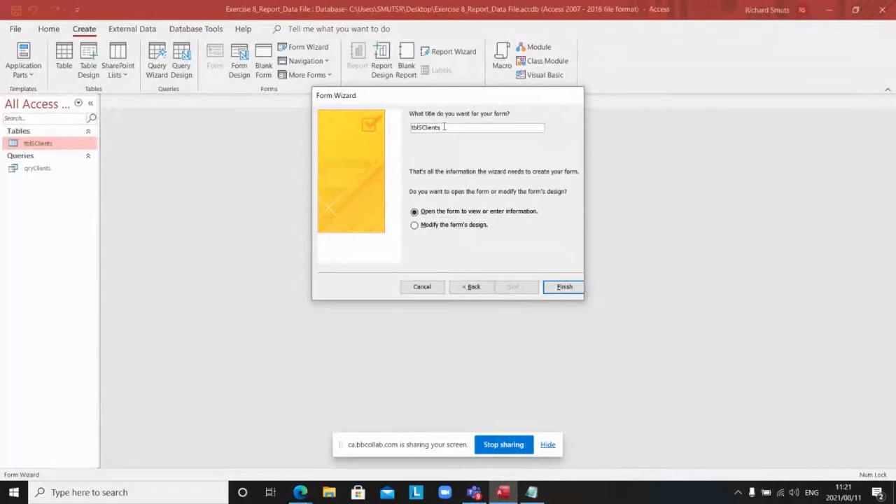
key(BackSpace)
key(BackSpace)
key(BackSpace)
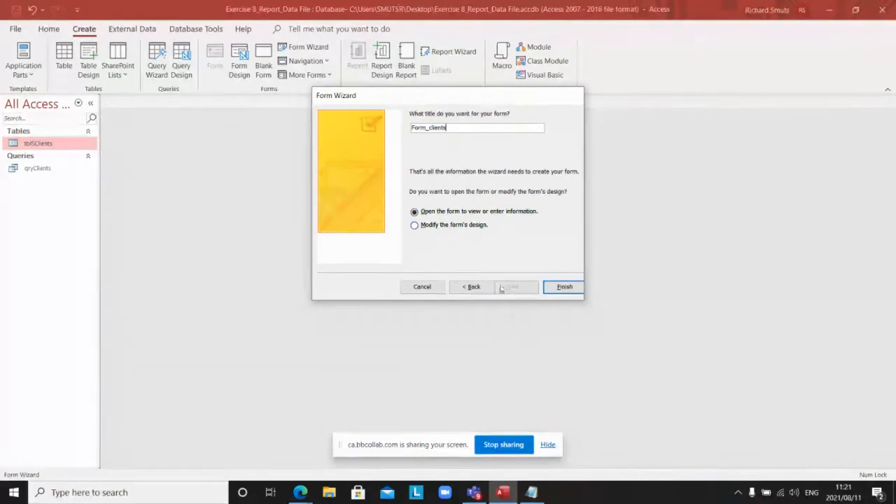
click(563, 288)
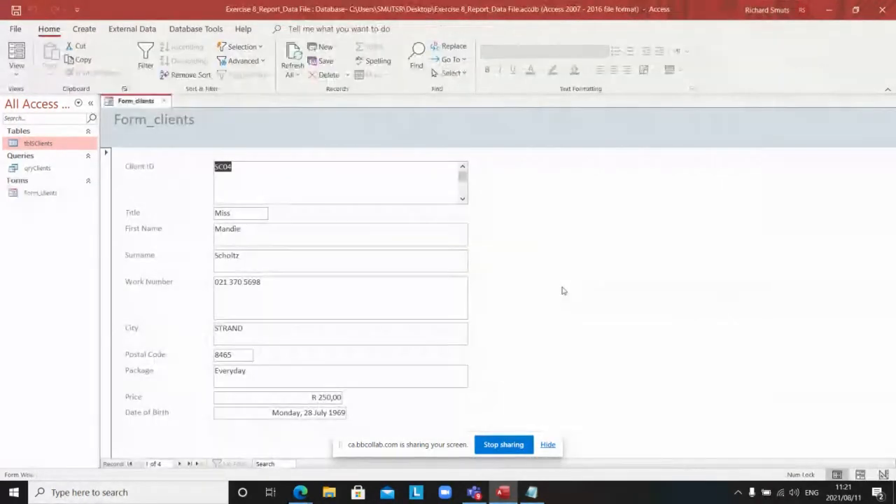
Step: Close the Form_clients form from its document tab's context menu
right_click(140, 104)
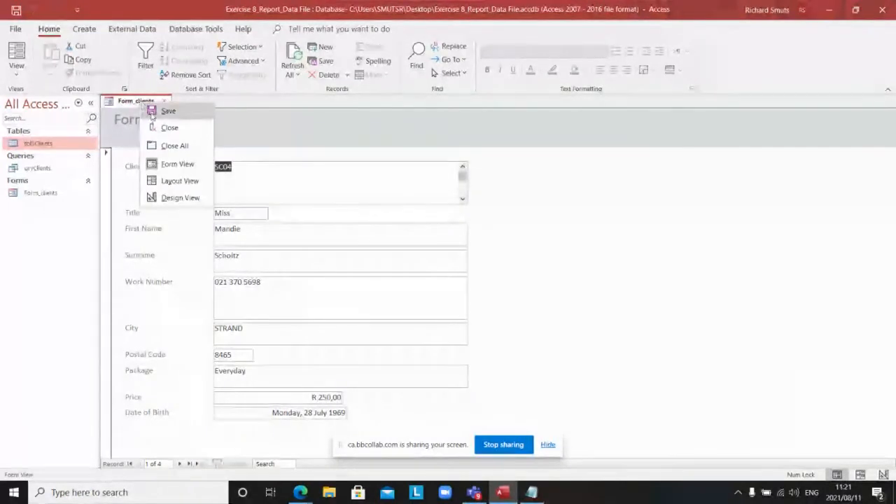
click(159, 111)
right_click(145, 104)
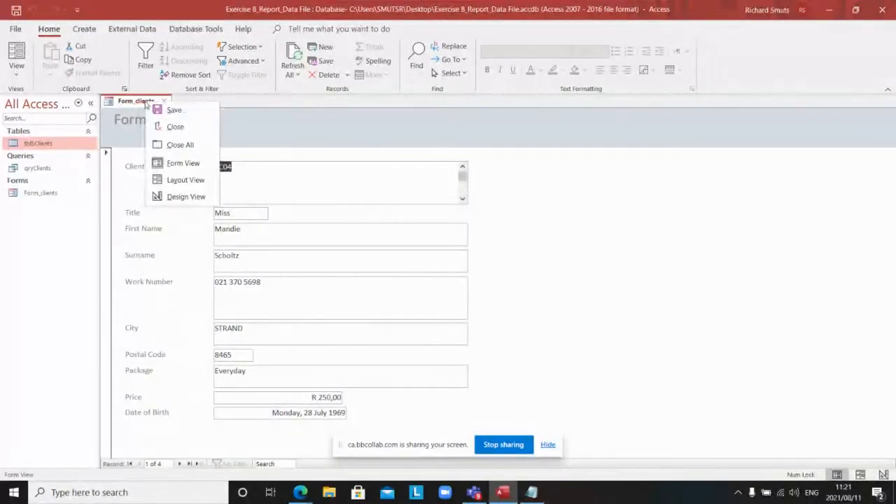
click(174, 126)
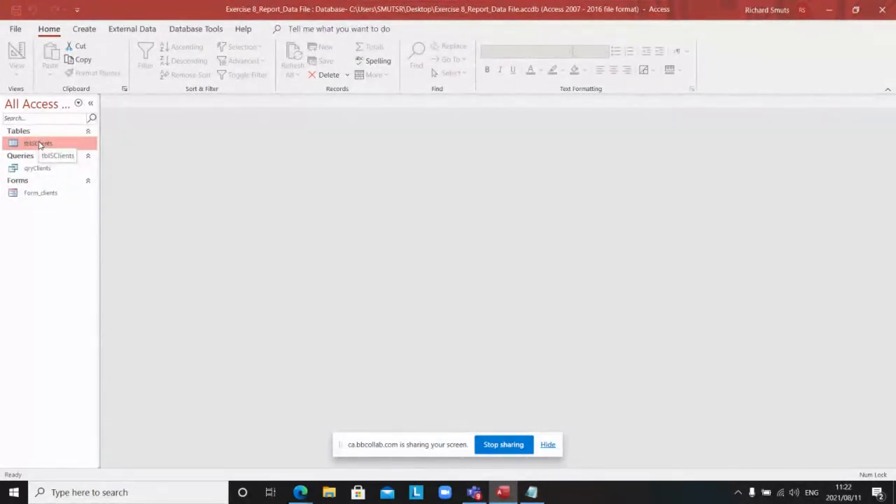
Step: Reopen Form_clients, collapse the ribbon, and step past the four records to blank record 5 of 5
double_click(42, 194)
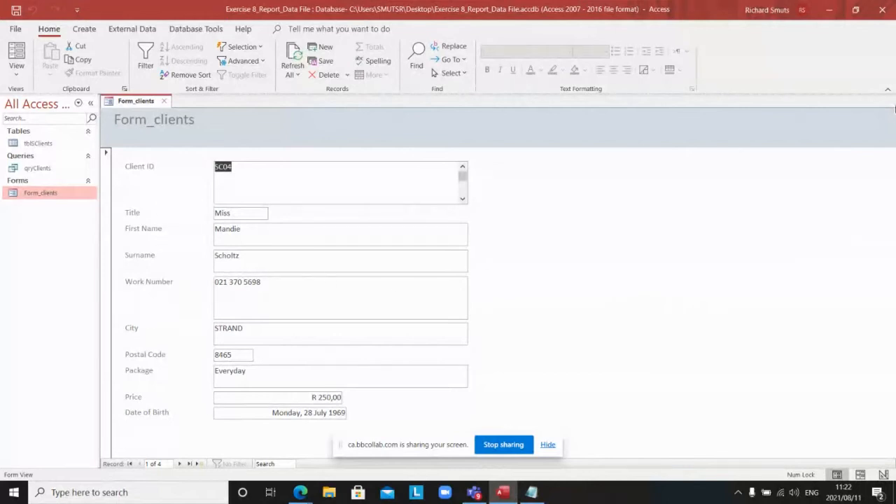
click(888, 88)
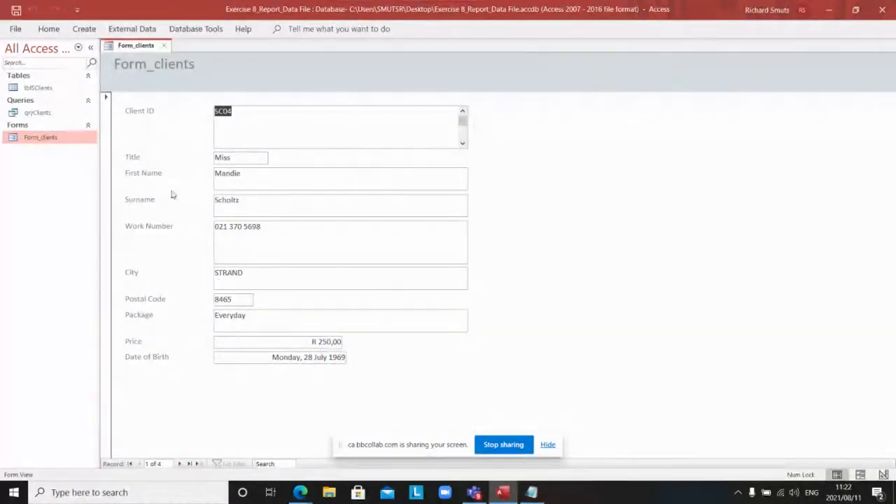
click(181, 463)
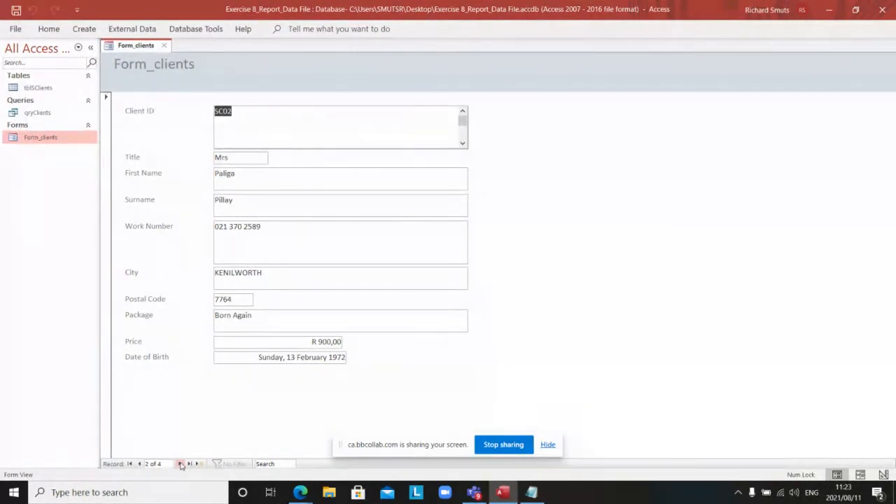
click(181, 464)
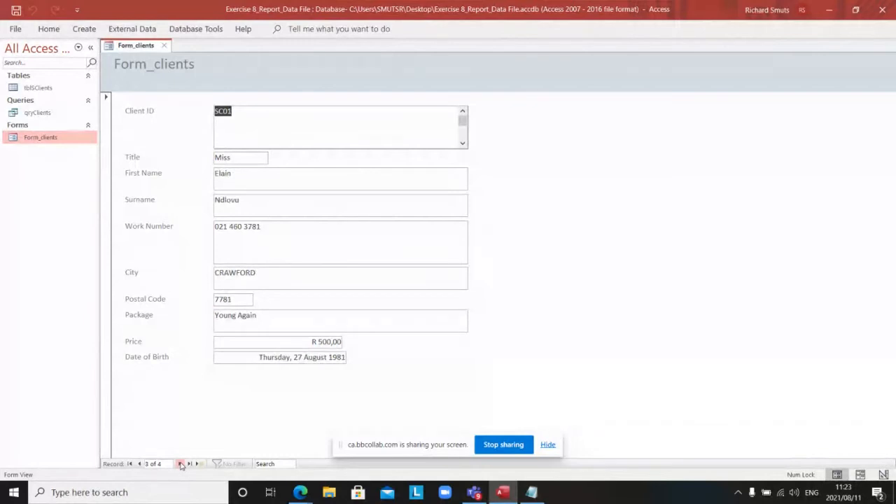
click(180, 464)
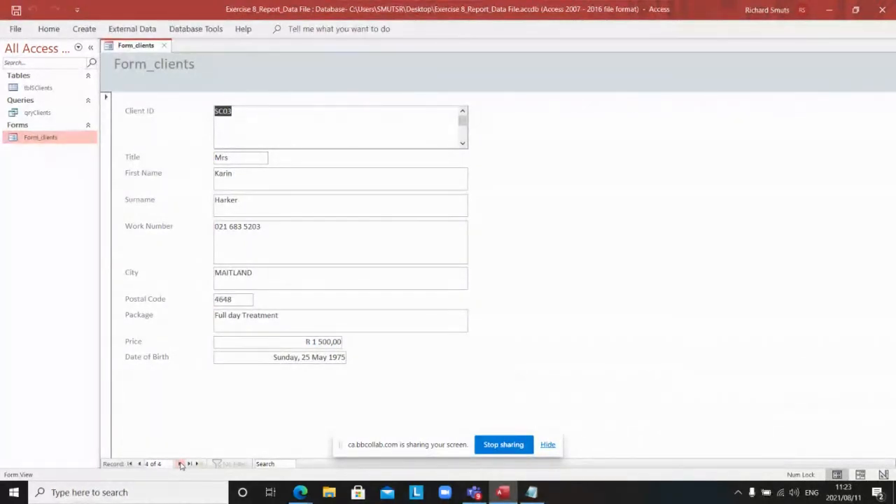
click(181, 464)
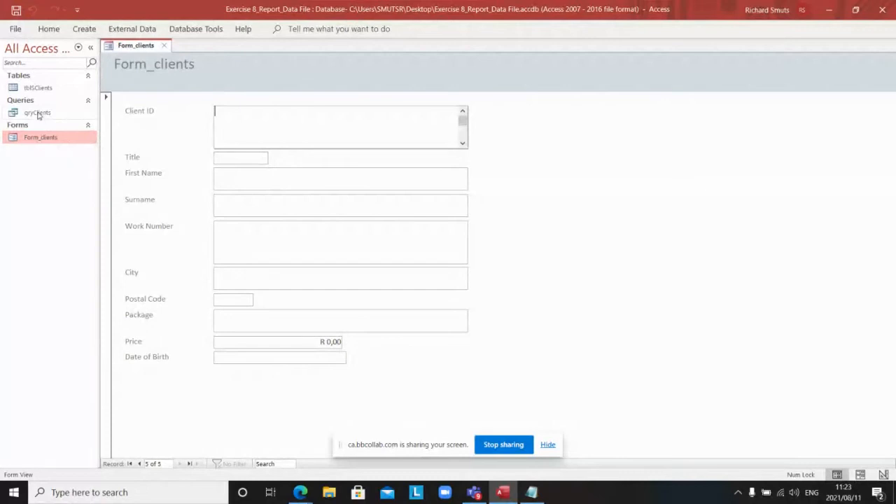
Step: Open tblSClients to review its four client records, Price totalling R 1 500,00
click(39, 89)
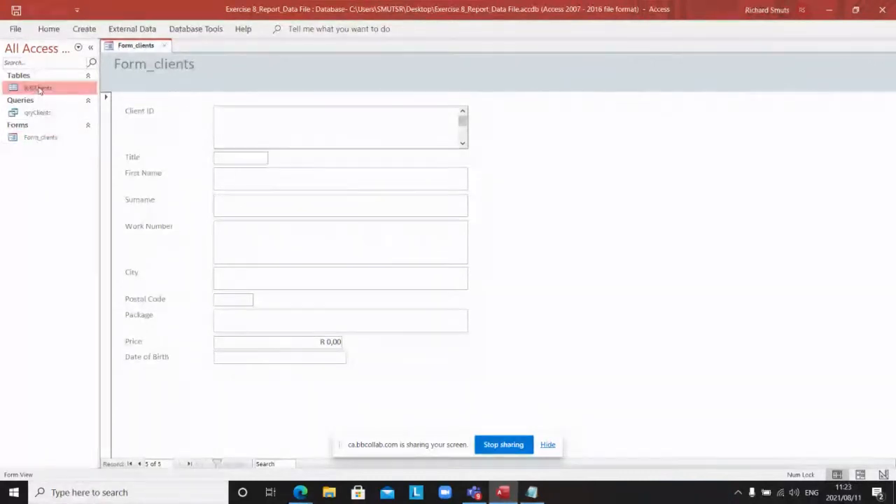
double_click(39, 88)
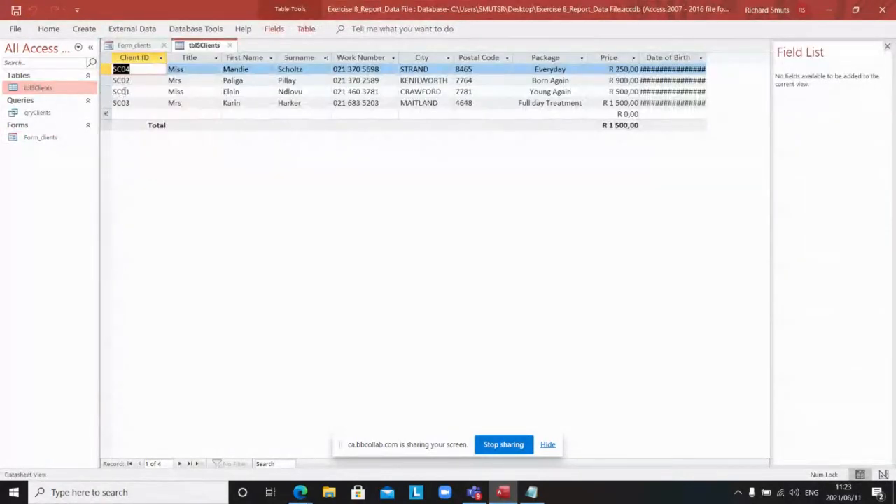
click(134, 70)
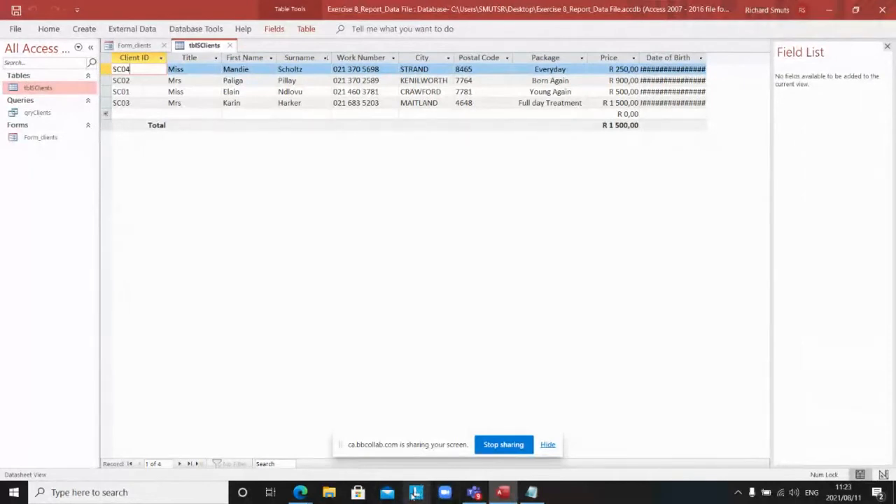
mouse_move(386, 496)
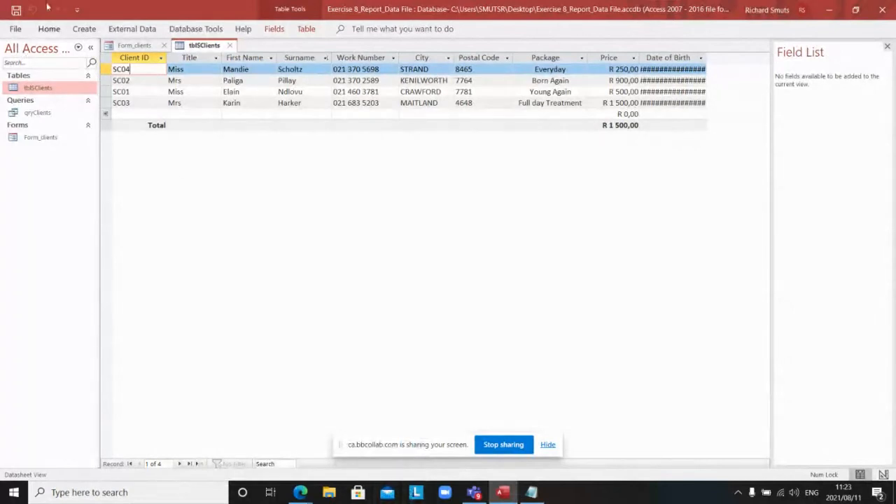
Step: On Form_clients, enter the new client's ID, title Mr, first name, surname and start of the work number
click(145, 46)
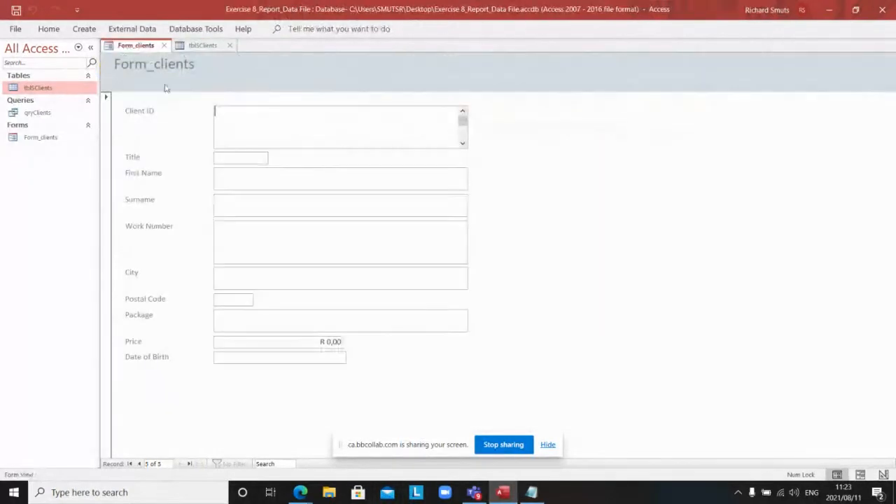
click(251, 117)
text(SC)
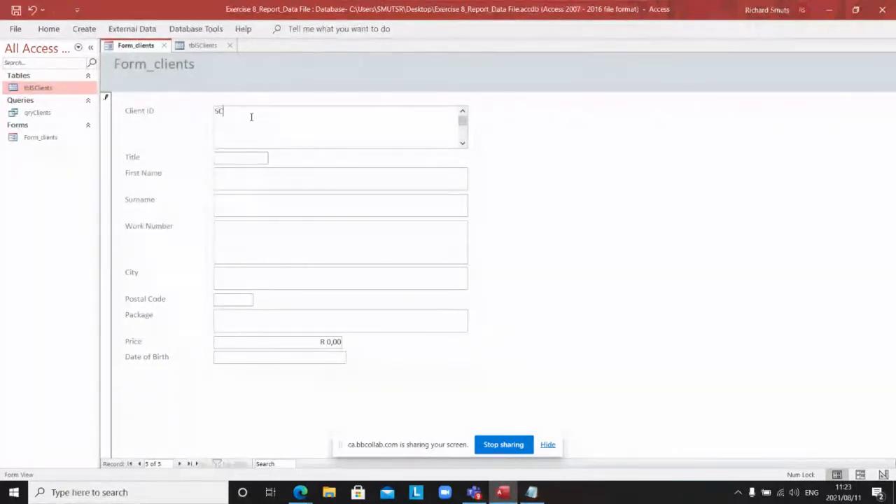
text(04)
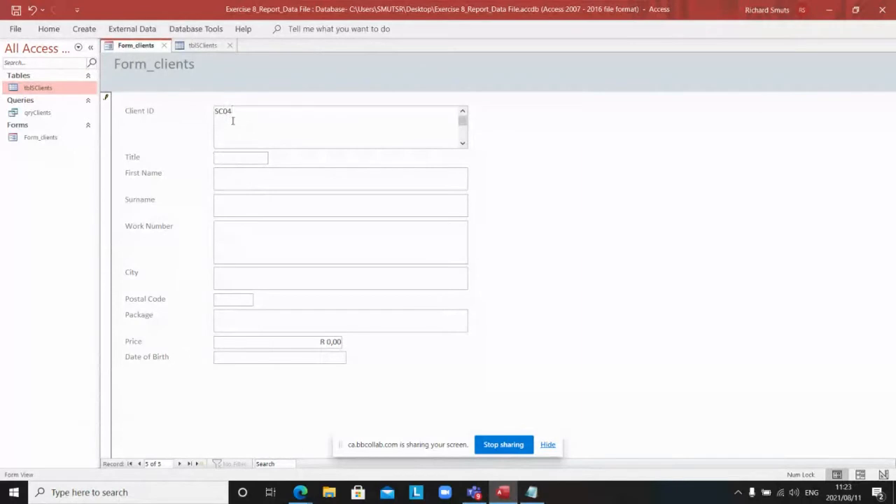
click(238, 159)
text(Mr)
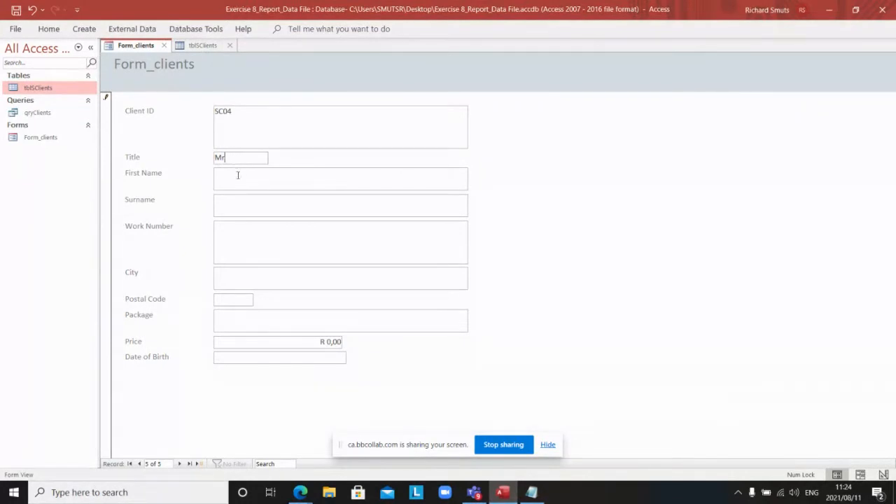
click(238, 175)
click(233, 207)
click(231, 243)
text(021)
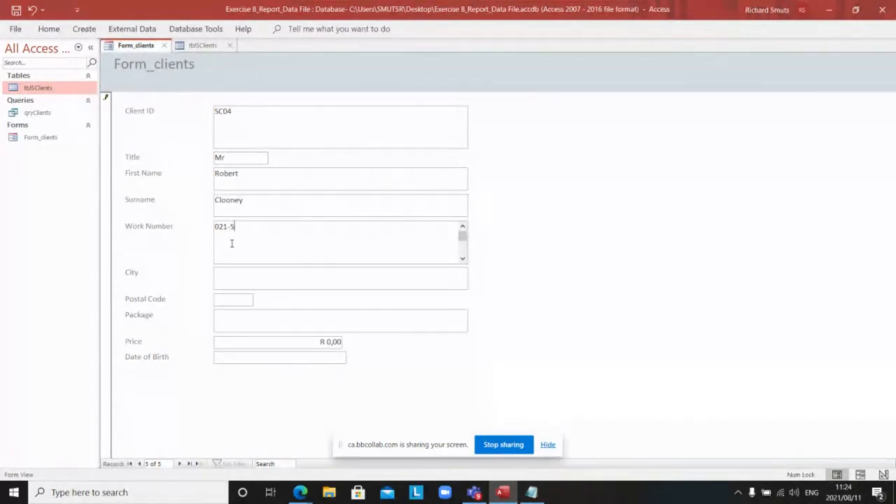
text(-555-)
Step: Correct the client ID, finish the work number, add the city and postal code, then view tblSClients
click(233, 110)
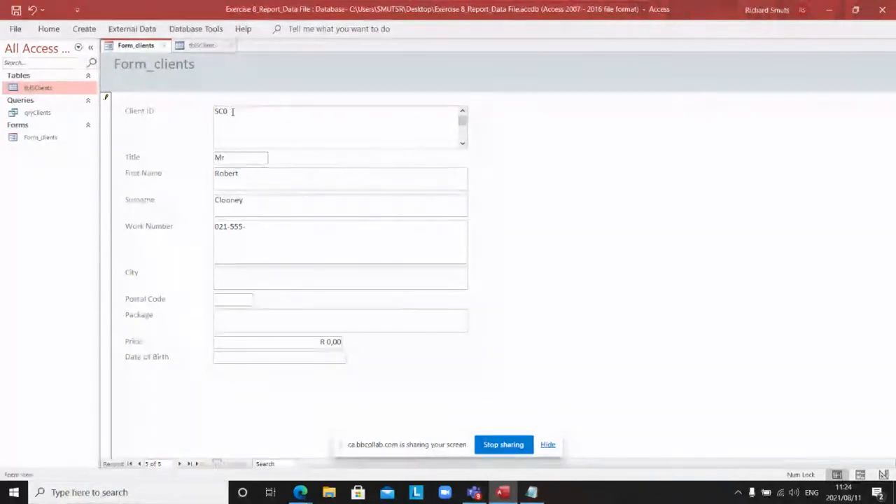
text(5)
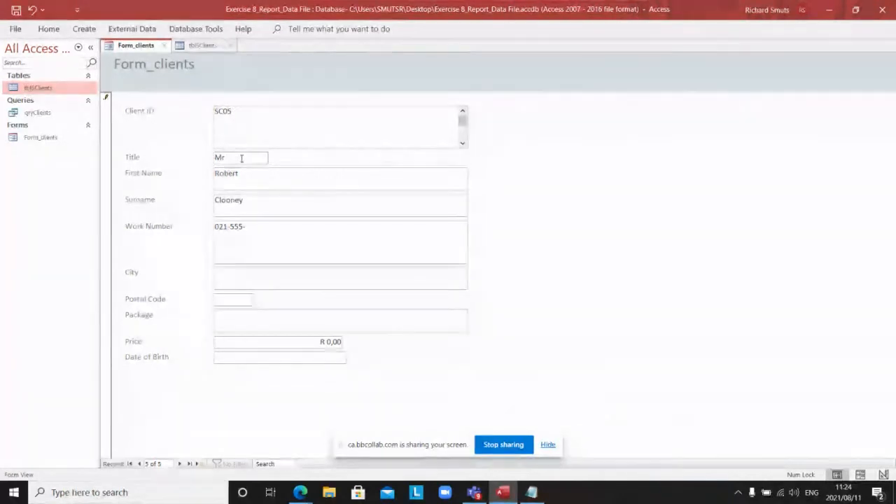
click(244, 228)
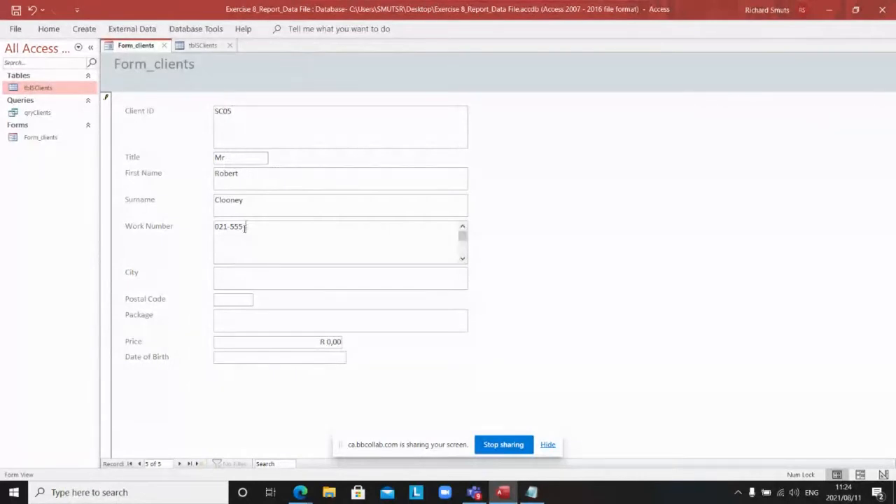
text(1234)
text(-)
click(245, 282)
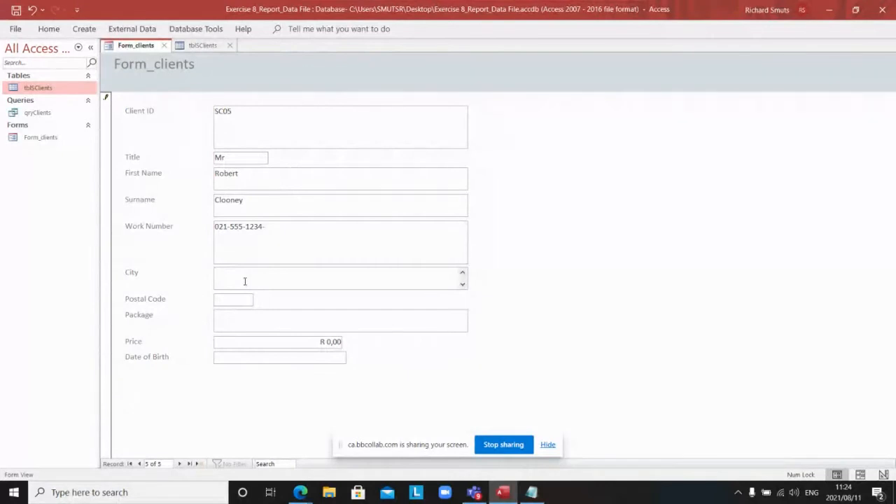
text(Somerset West)
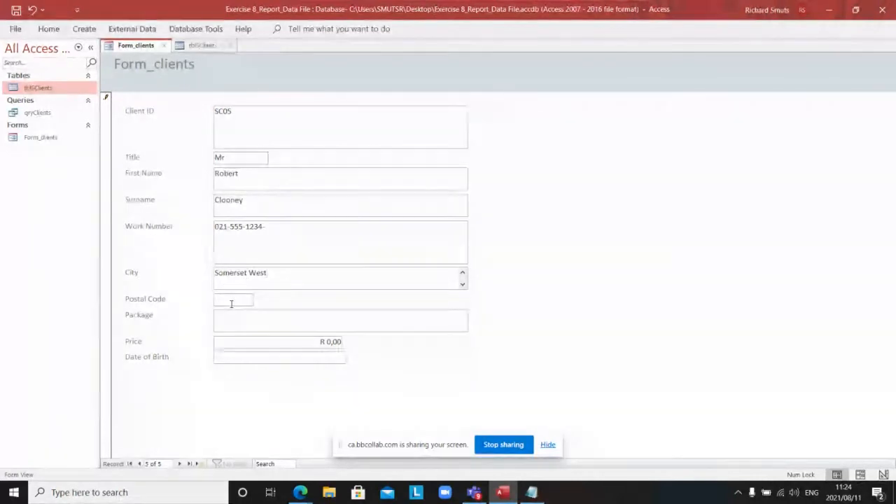
click(230, 302)
text(7)
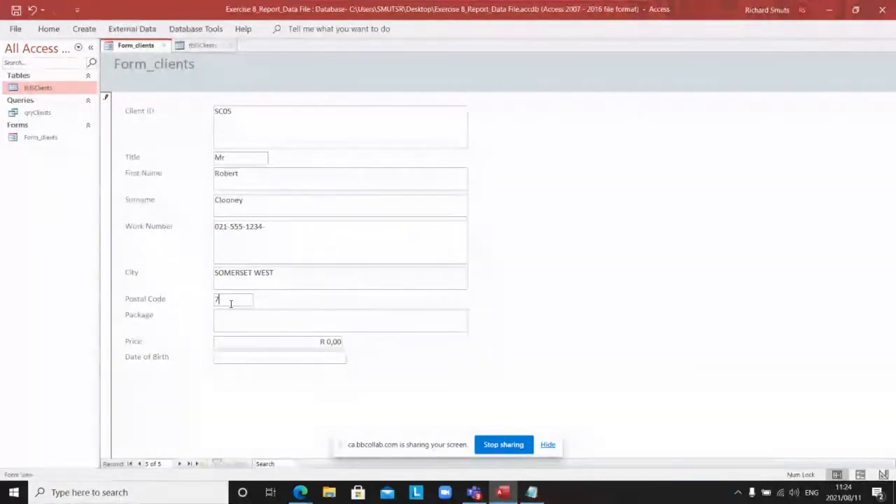
text(130)
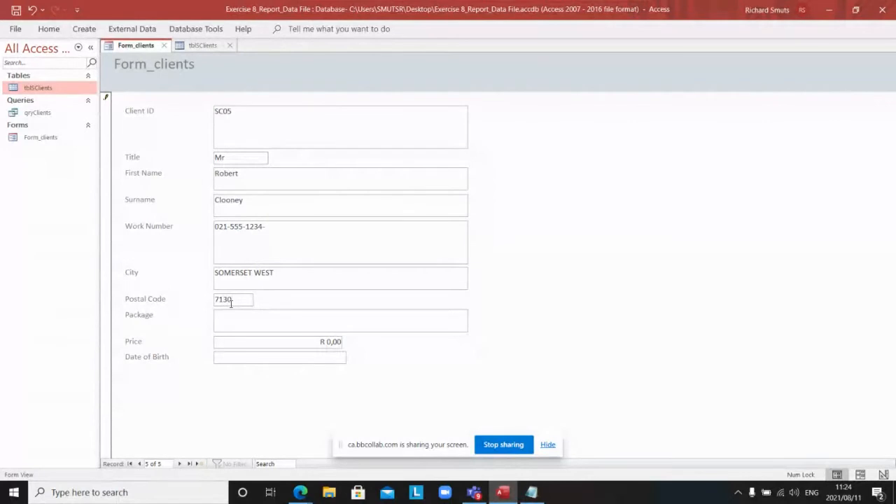
click(242, 322)
click(198, 45)
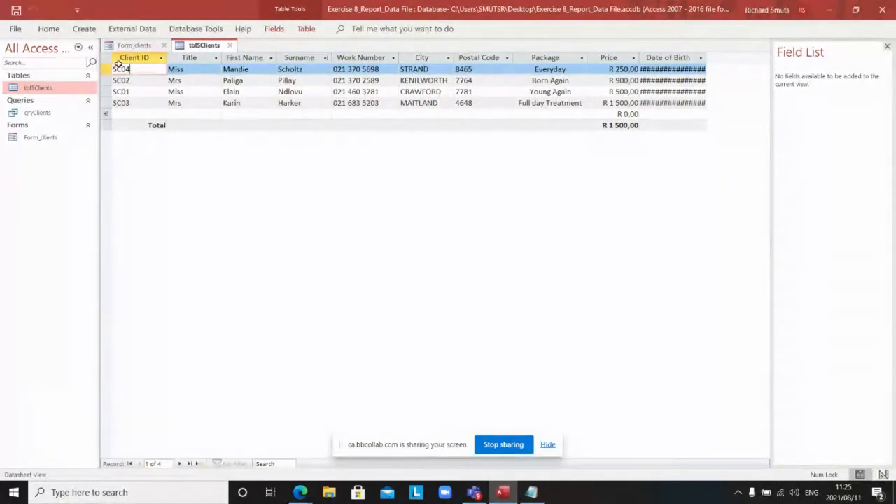
Step: Enter Young Again as the fifth client's package, glancing at tblSClients before returning to the form
click(135, 46)
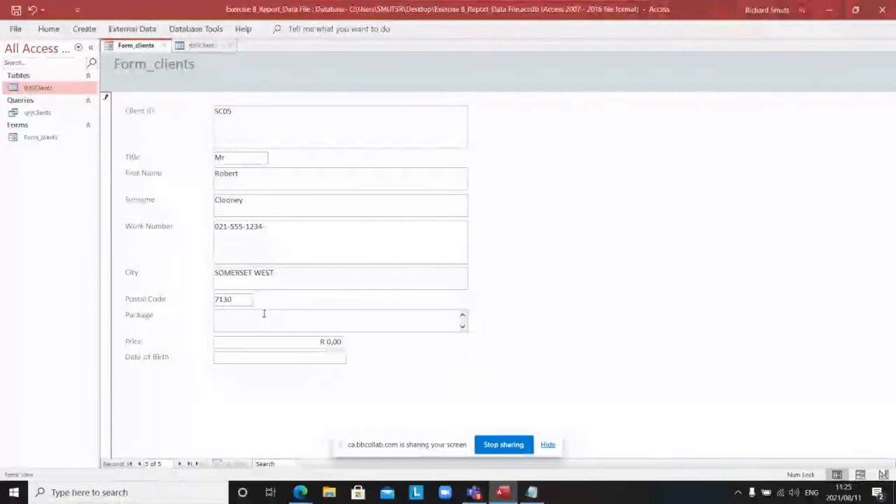
text(Y)
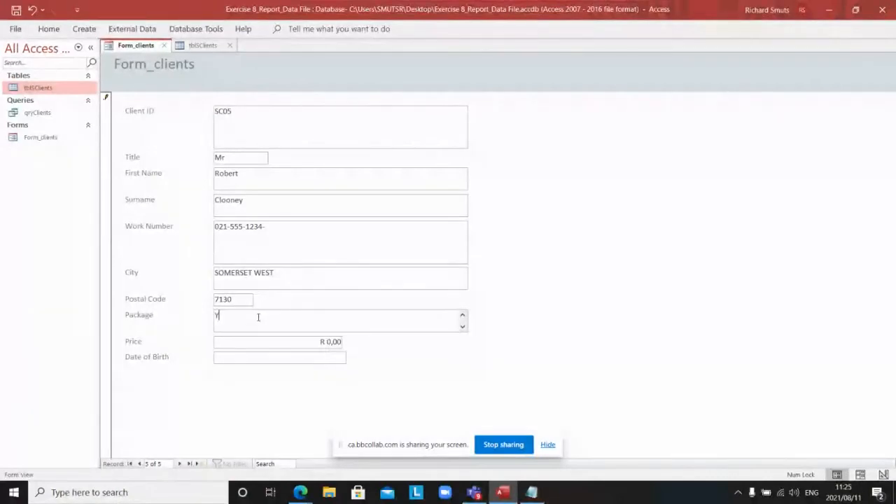
text(oung Again)
click(195, 46)
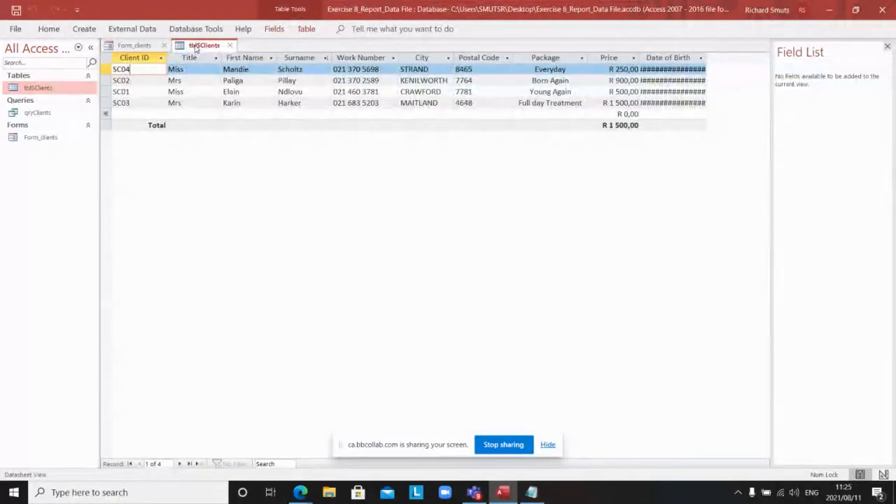
click(143, 46)
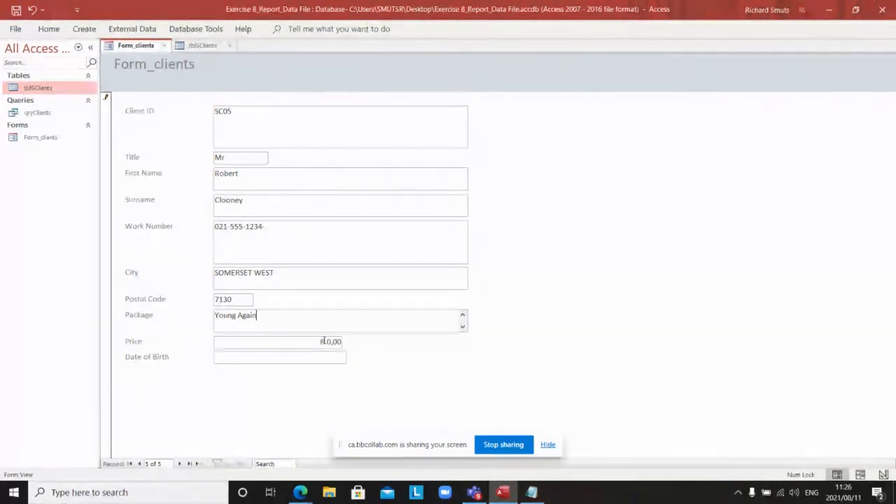
Step: Set client SC05's price to R 500,00 and birth date to 25/4/1976, then start blank record 6
click(324, 342)
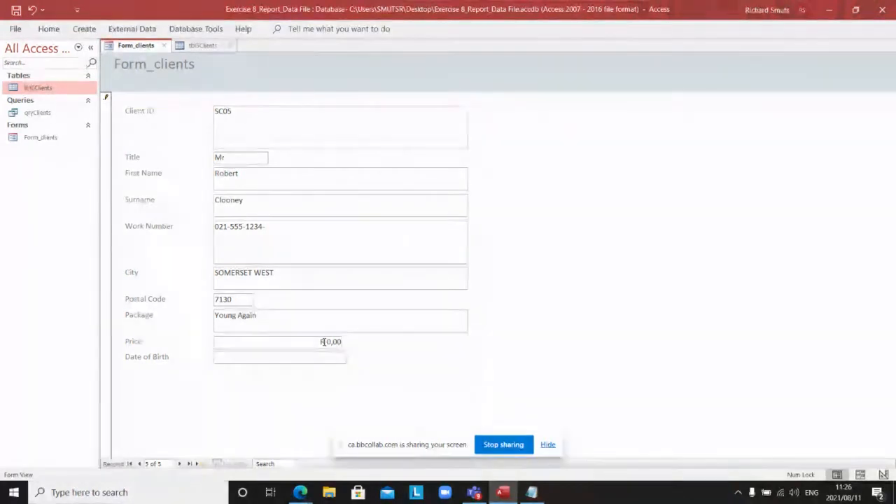
text(500)
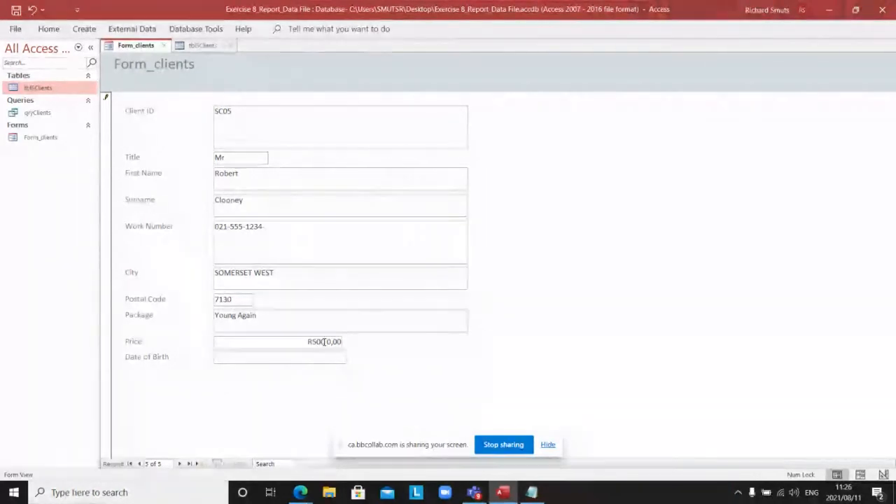
key(Delete)
key(Delete)
key(Delete)
key(Delete)
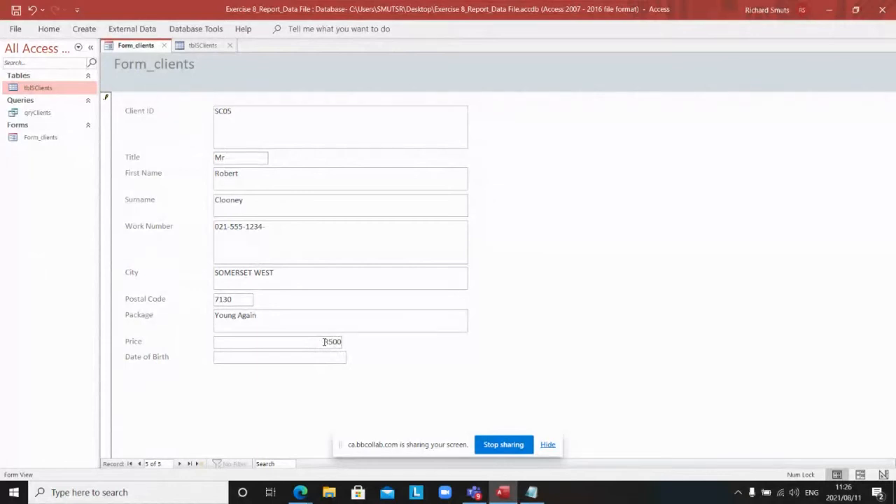
click(274, 360)
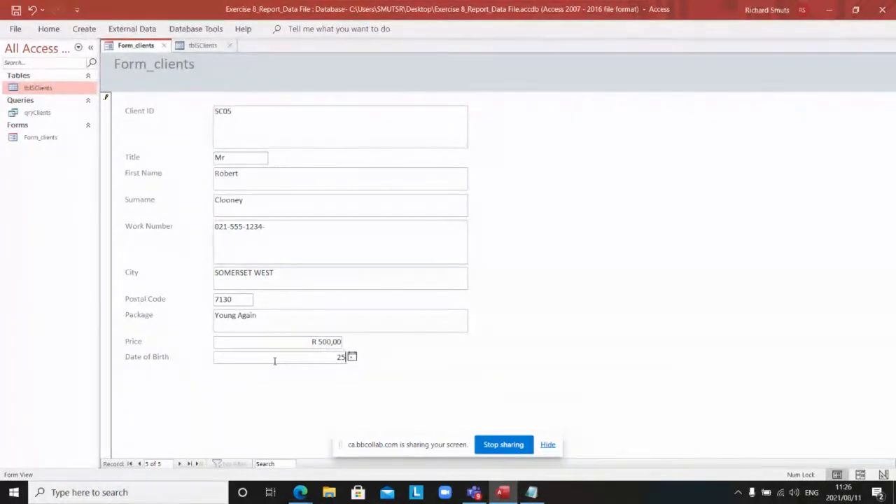
text(/4)
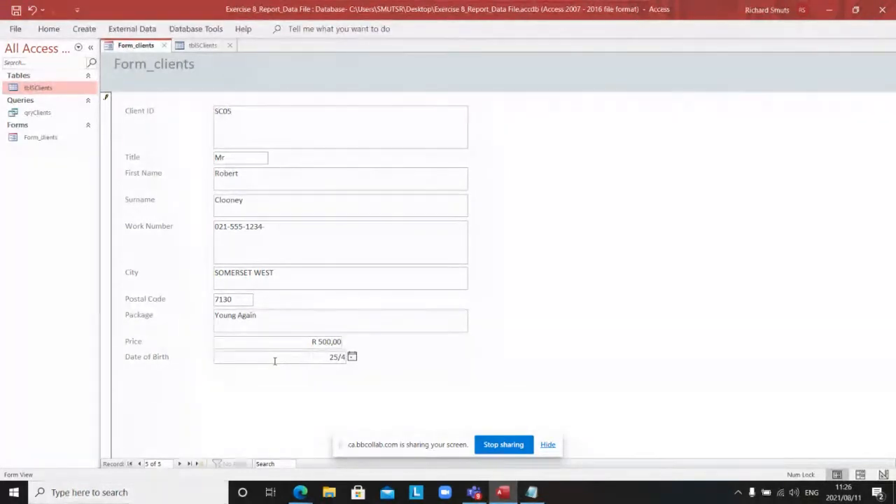
text(/1976)
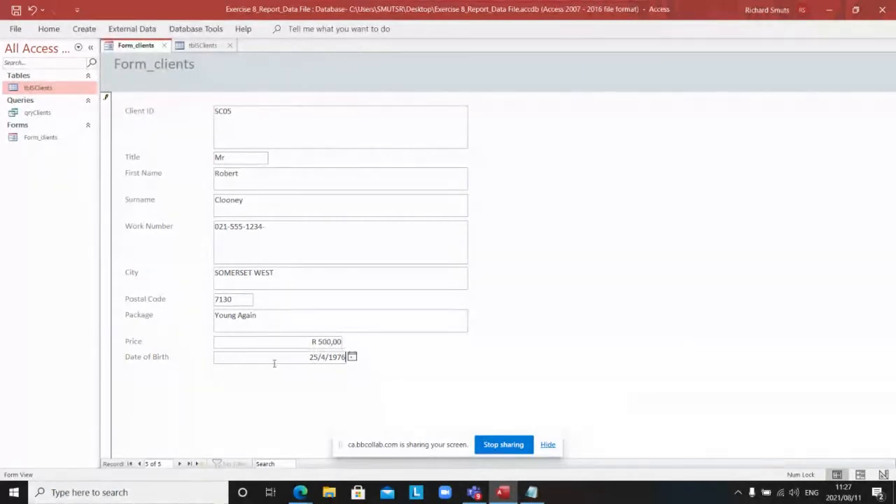
click(200, 464)
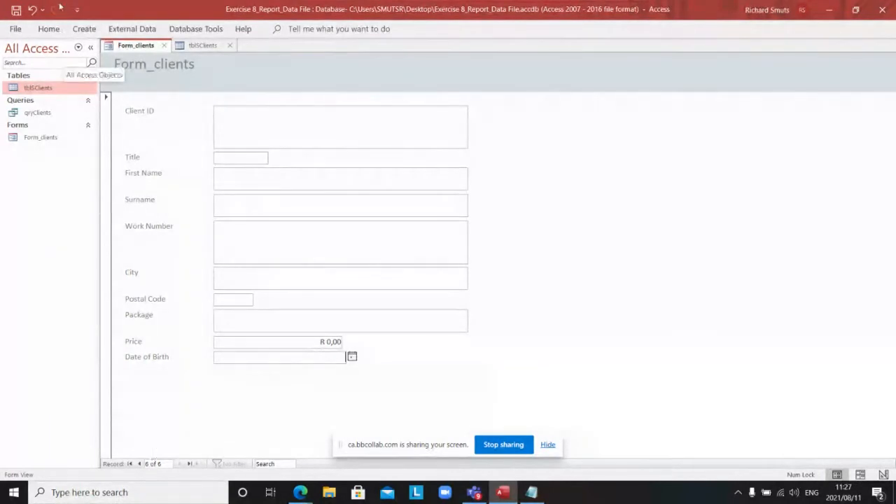
Step: Close tblSClients and reopen it from the Navigation Pane to see all five client records
click(195, 47)
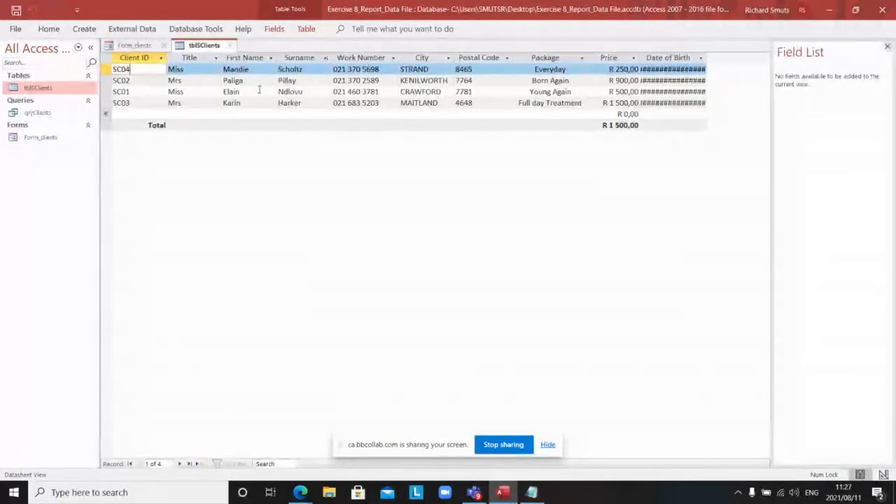
right_click(196, 49)
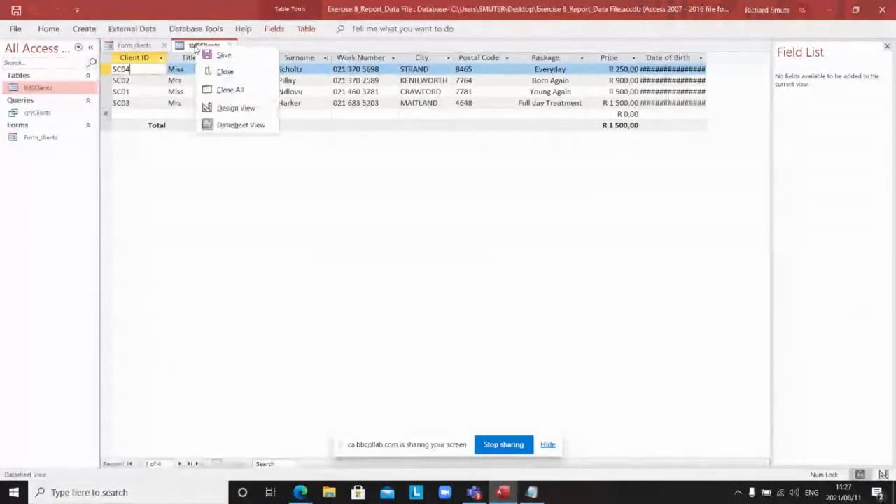
click(225, 72)
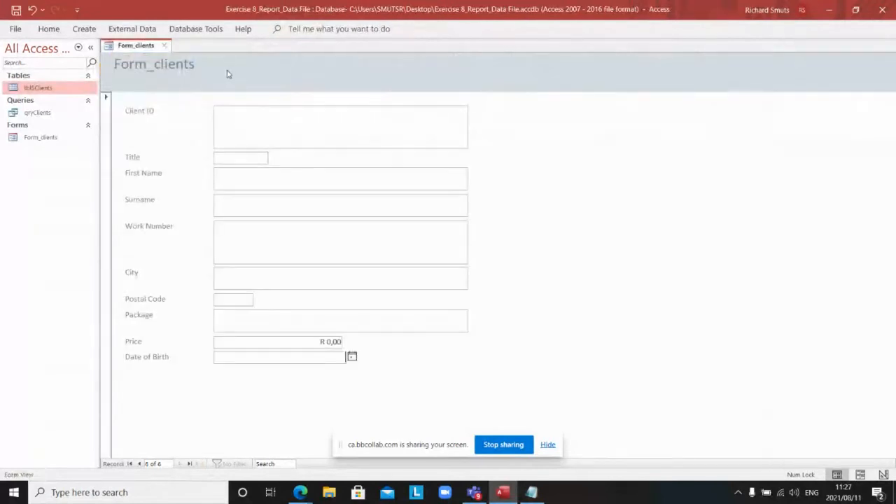
double_click(46, 89)
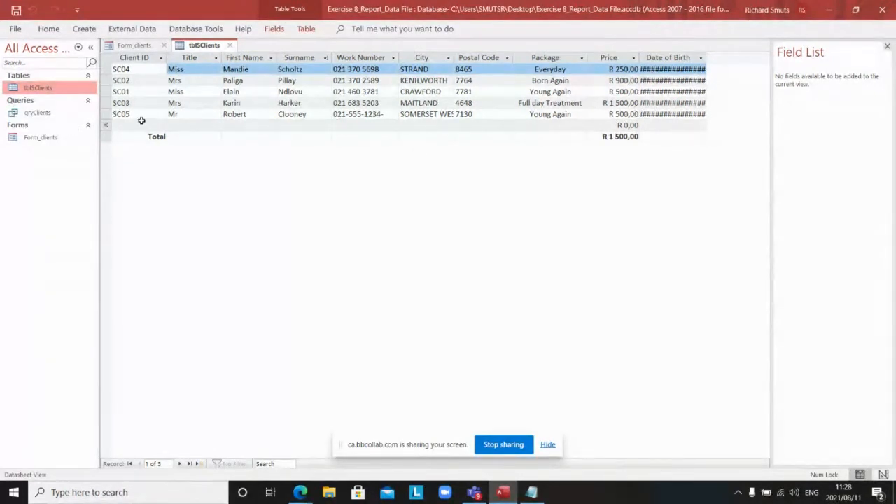
right_click(218, 45)
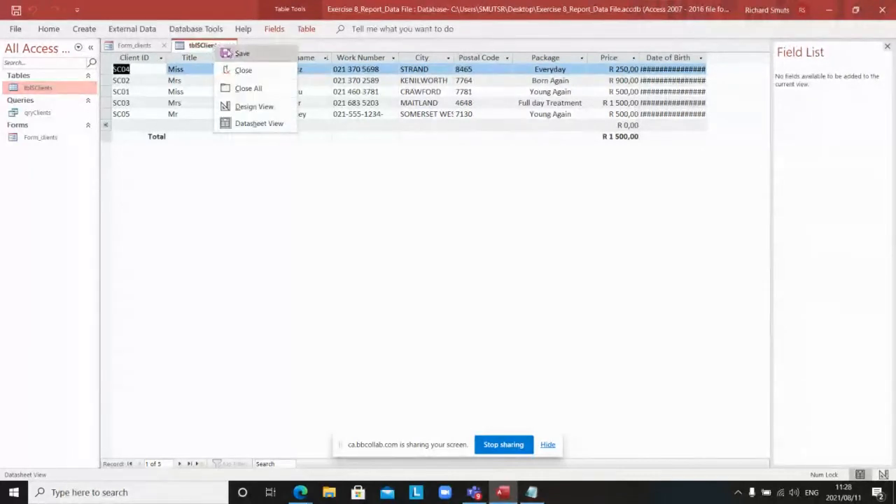
click(239, 53)
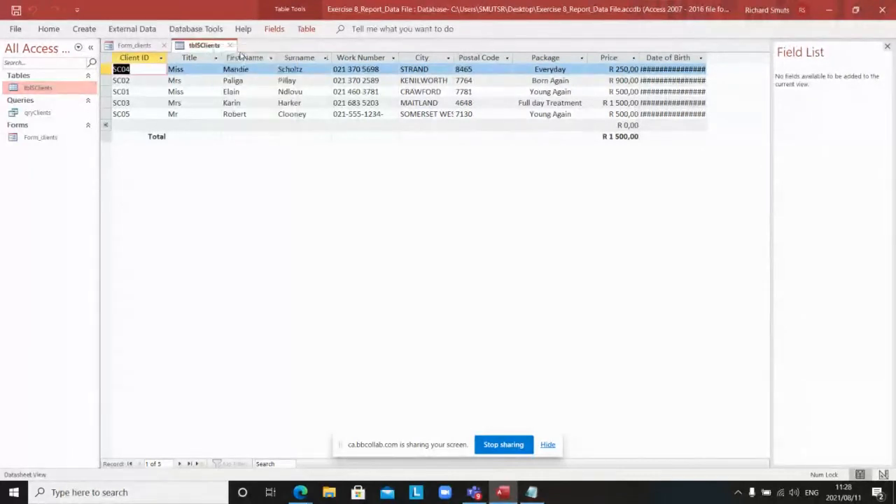
click(49, 137)
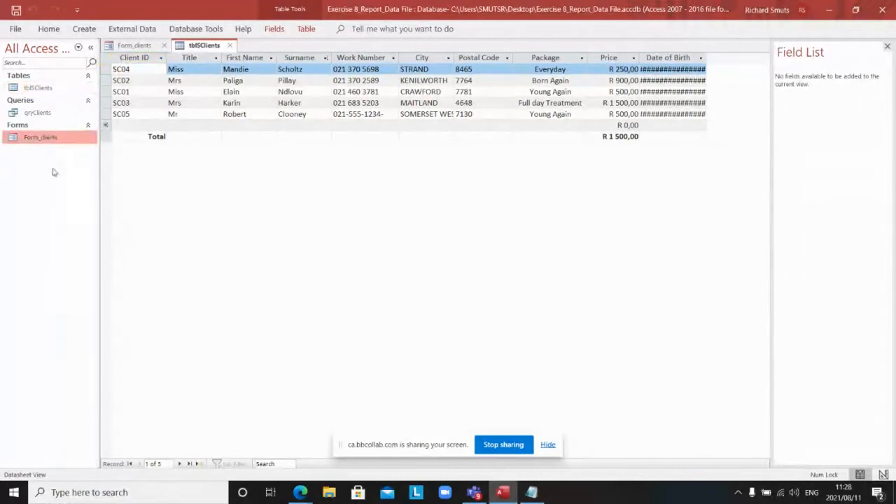
click(145, 45)
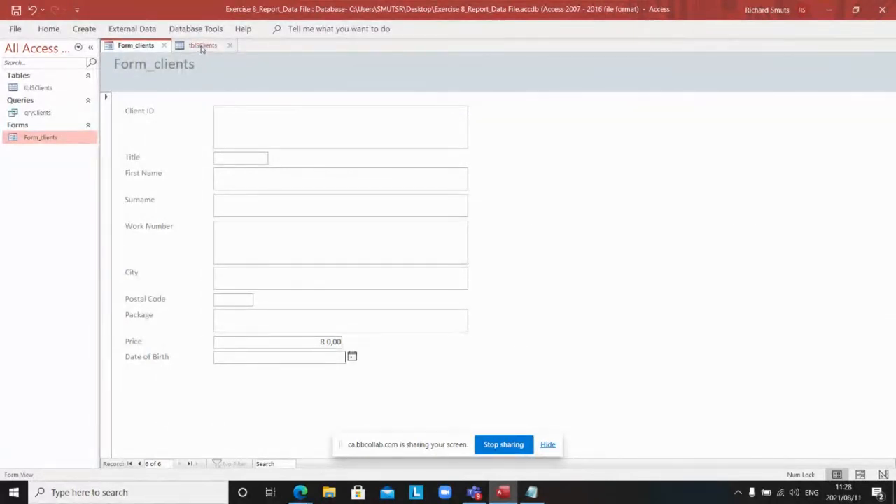
click(202, 45)
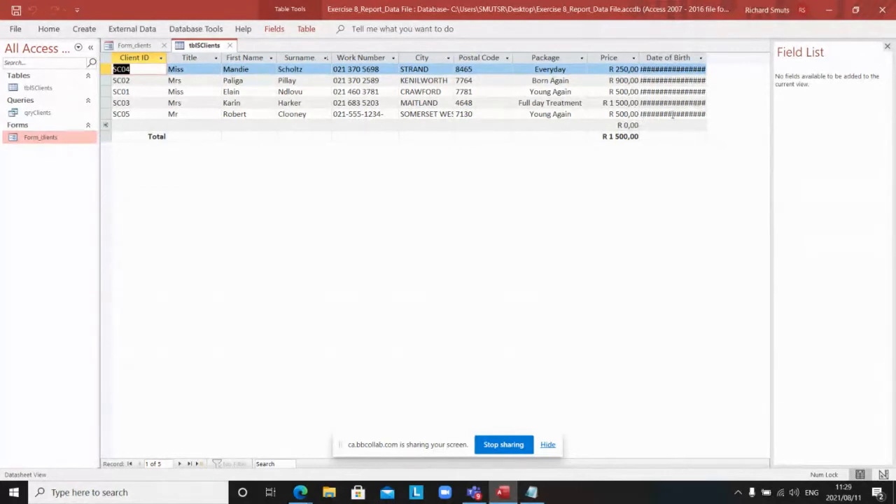
Step: Autofit the Date of Birth column to show full dates, then save and close tblSClients
double_click(706, 58)
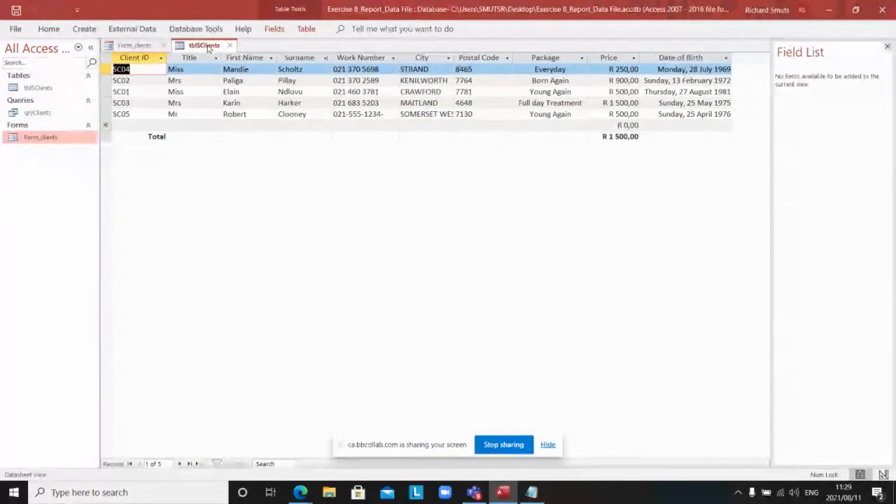
right_click(208, 48)
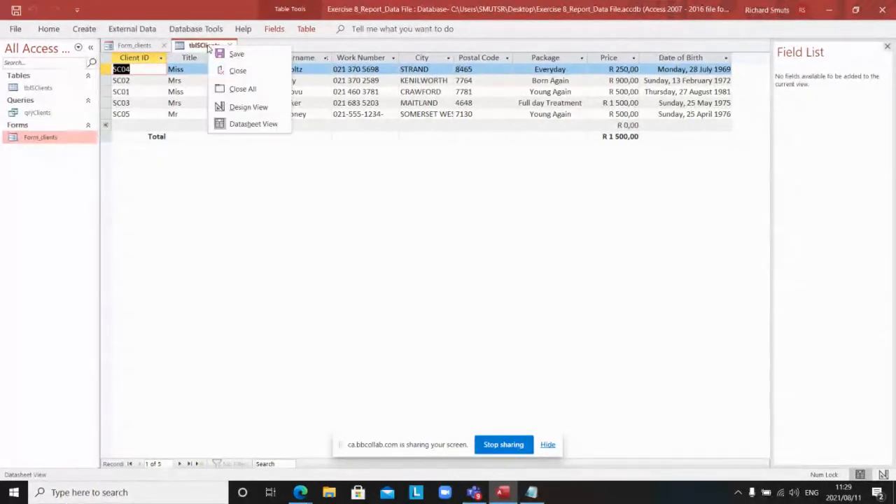
click(234, 55)
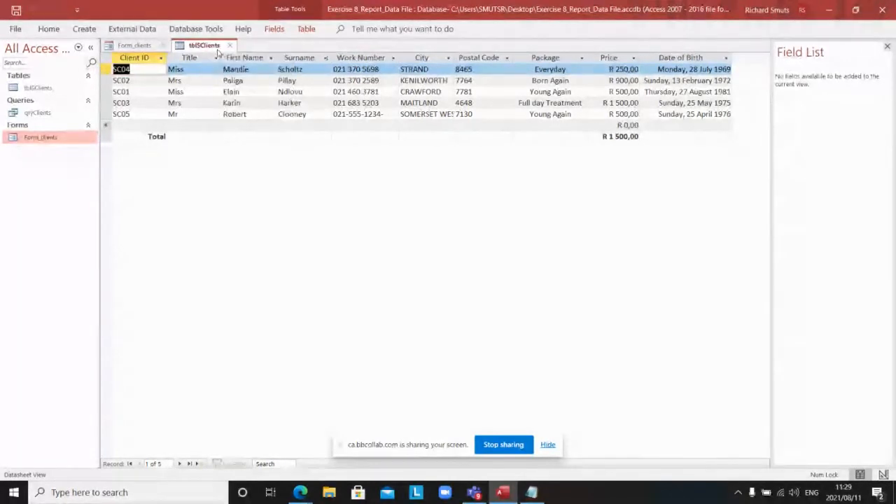
right_click(212, 48)
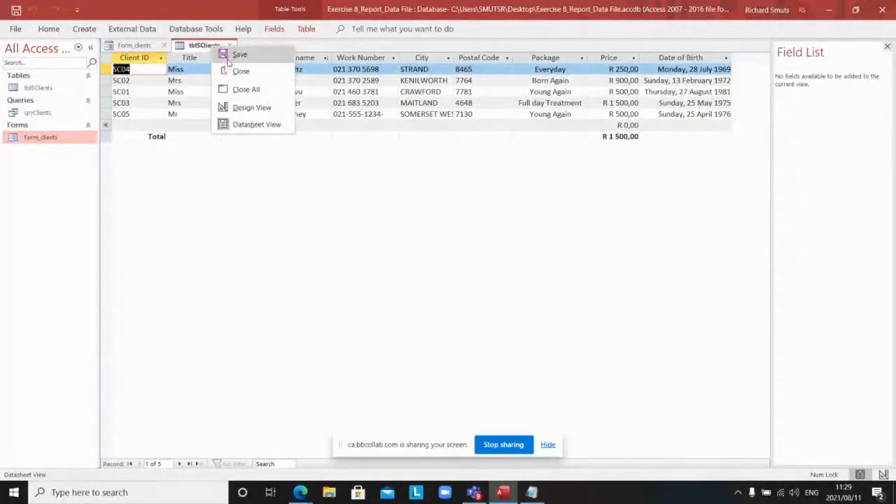
click(238, 71)
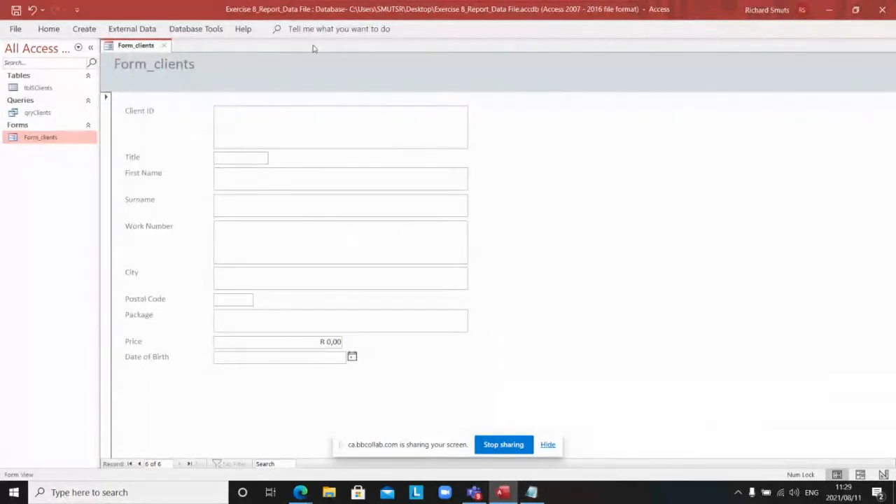
Step: Enter Client ID SC06 along with the client's first name, surname and work number
click(280, 119)
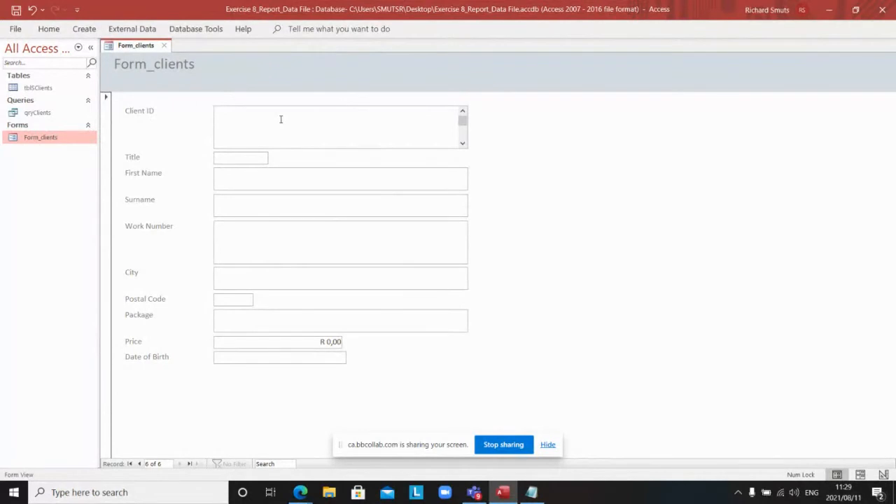
text(SC06)
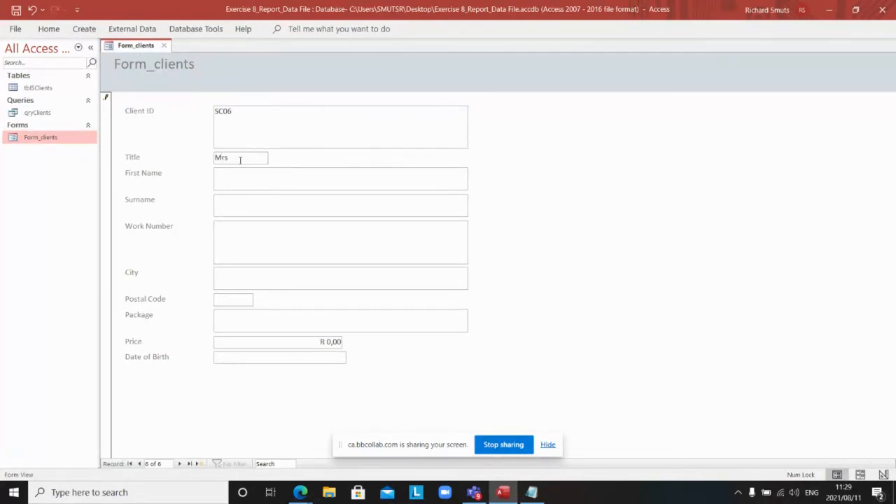
click(237, 178)
text(Bette)
click(241, 206)
text(Middler)
click(250, 238)
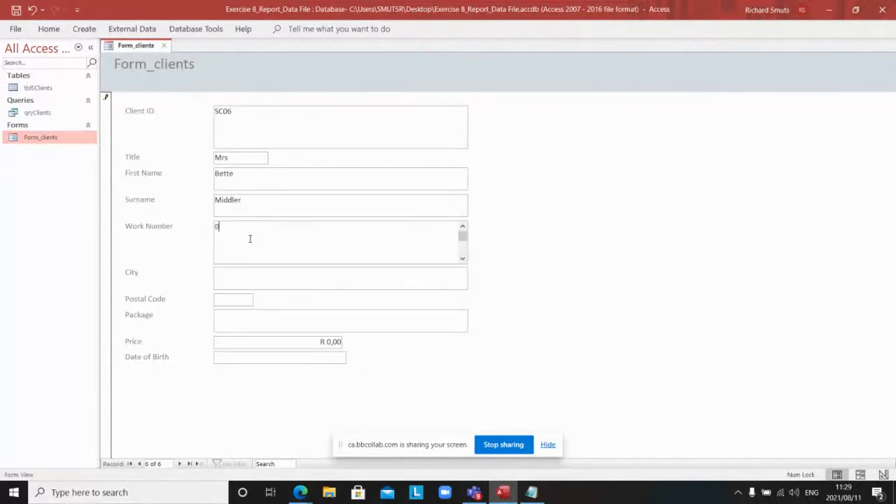
click(278, 281)
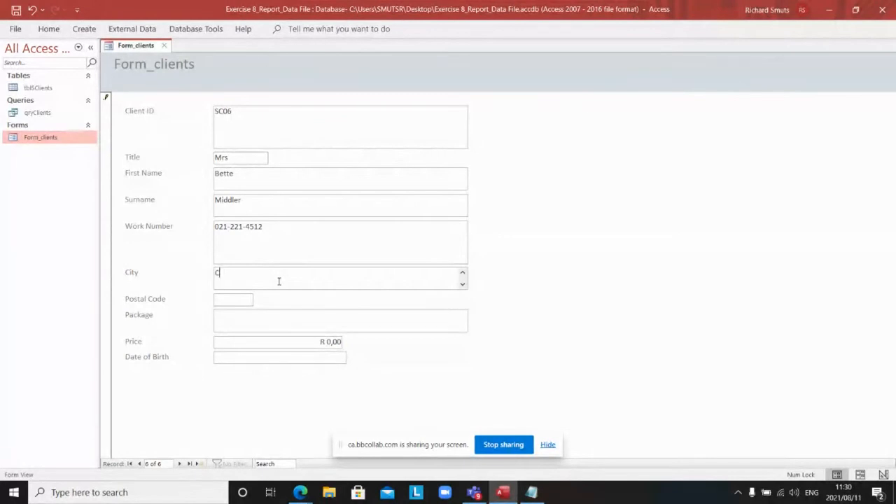
text(Cape Town)
click(244, 303)
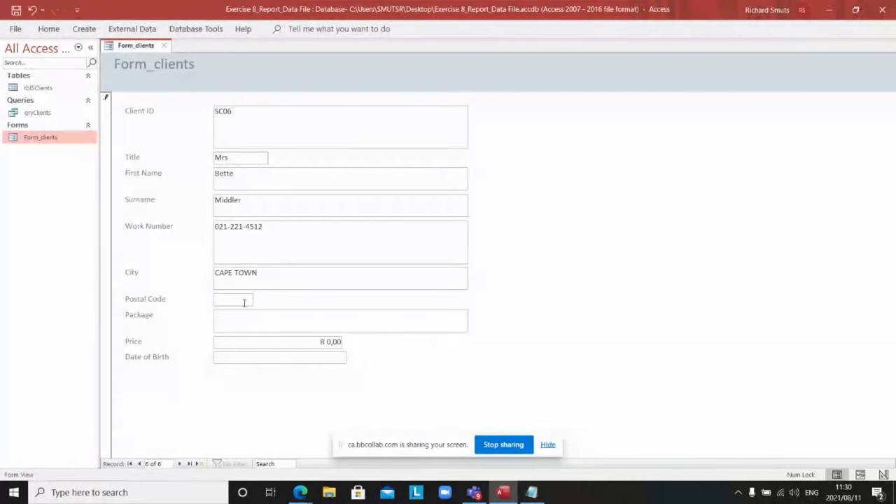
text(2000)
click(229, 316)
text(Young again)
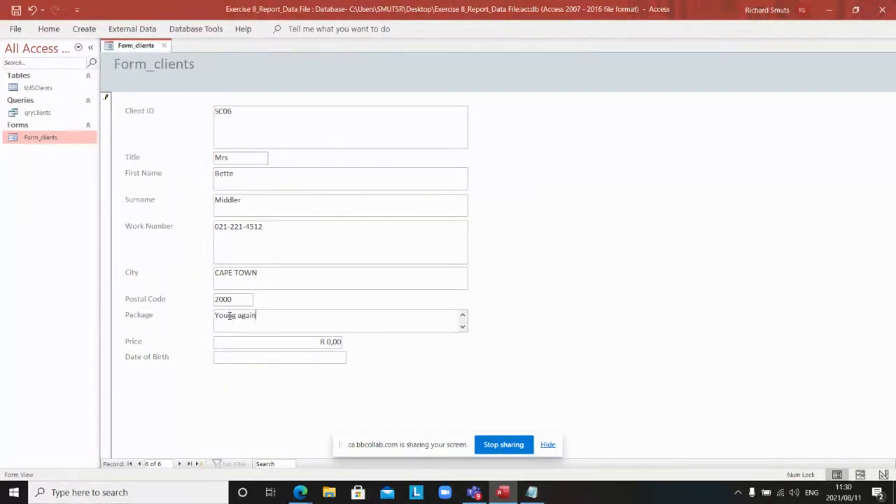
click(341, 342)
key(BackSpace)
key(BackSpace)
key(BackSpace)
click(299, 356)
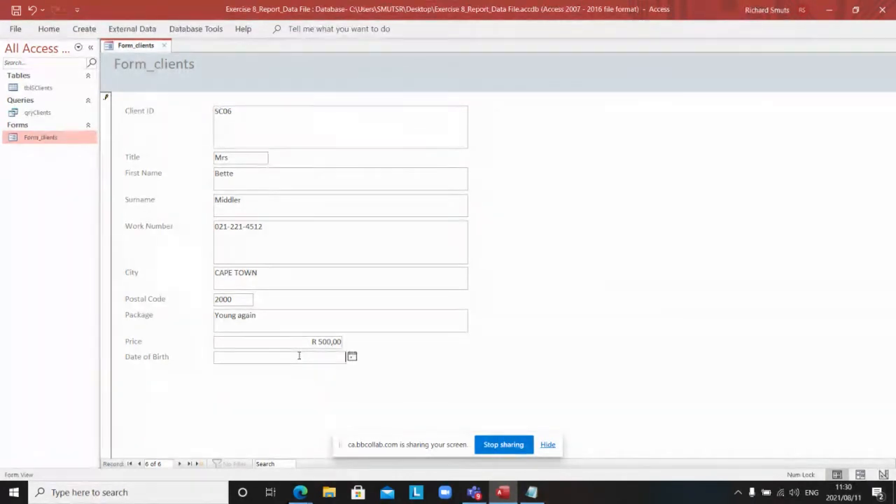
text(12)
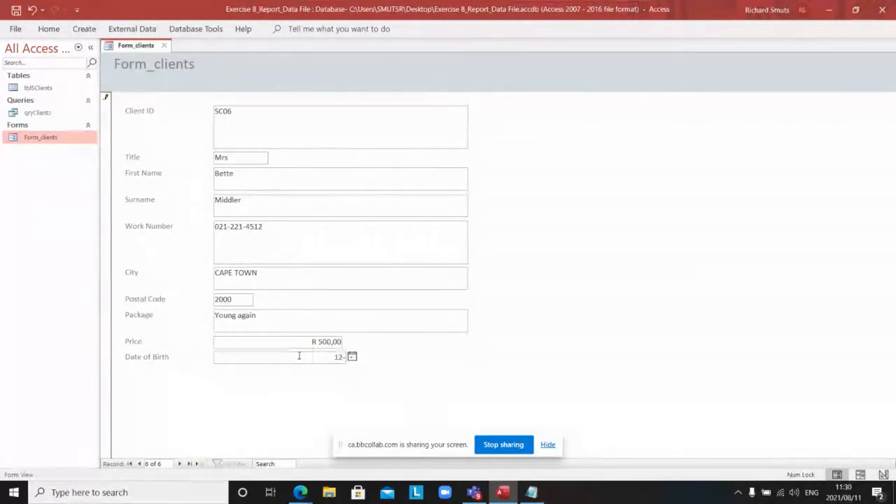
text(-02-1959)
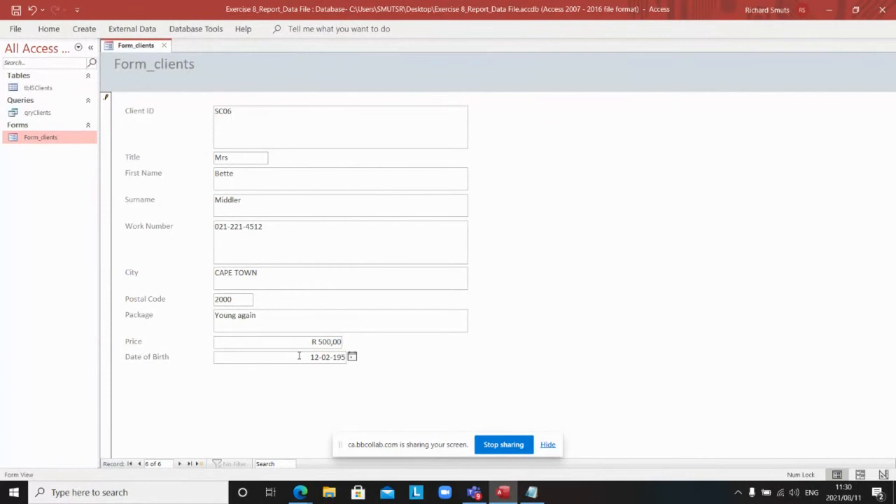
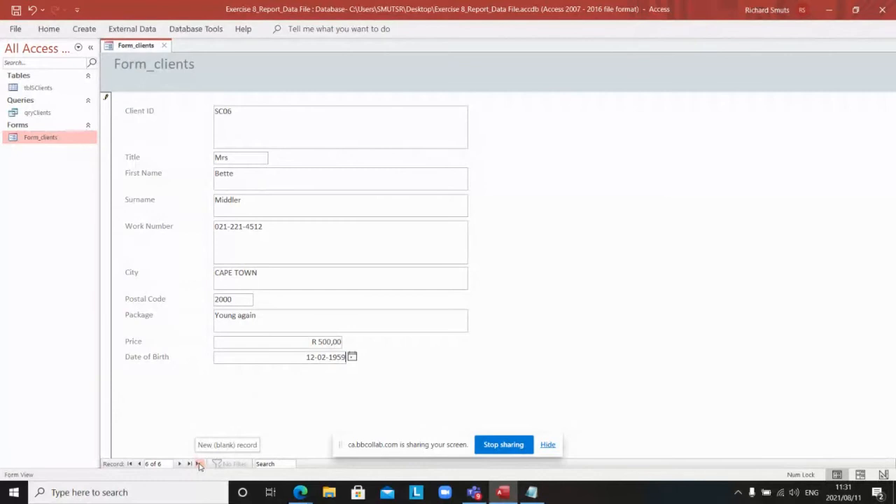
Step: Go to a blank new client record, 7 of 7, on Form_clients
click(199, 463)
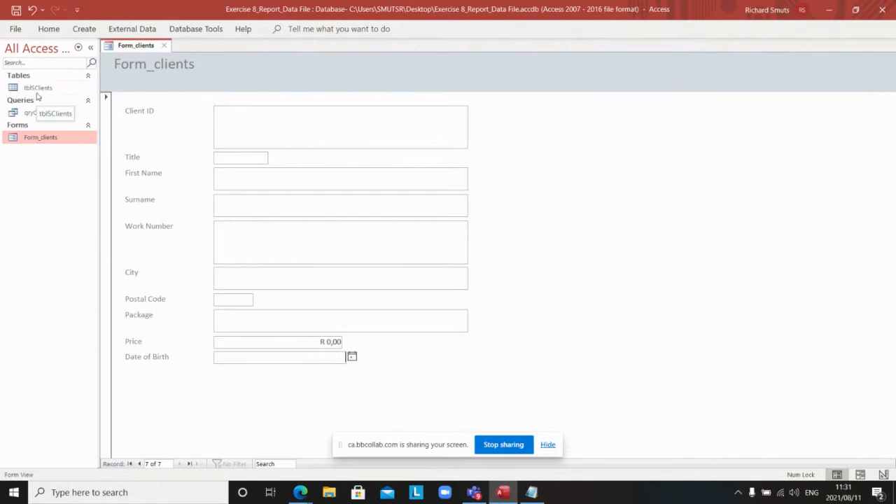
Step: Open tblSClients from the Navigation Pane and request its Design View
double_click(38, 91)
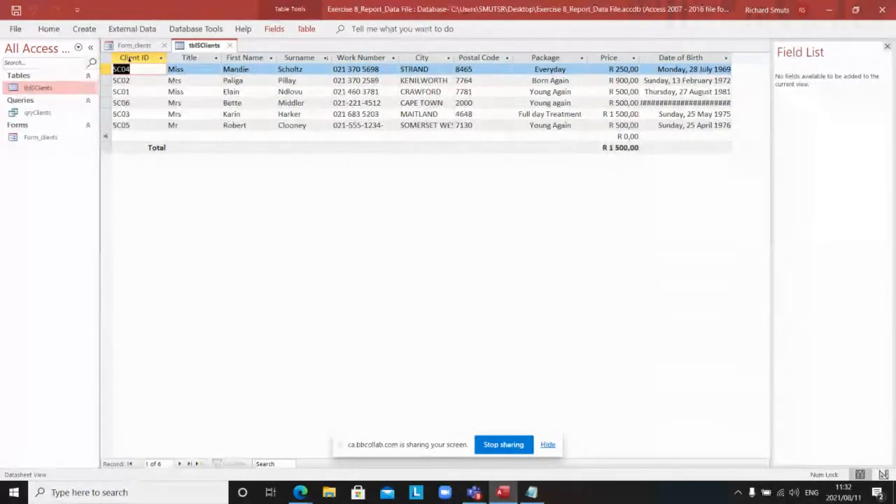
right_click(200, 48)
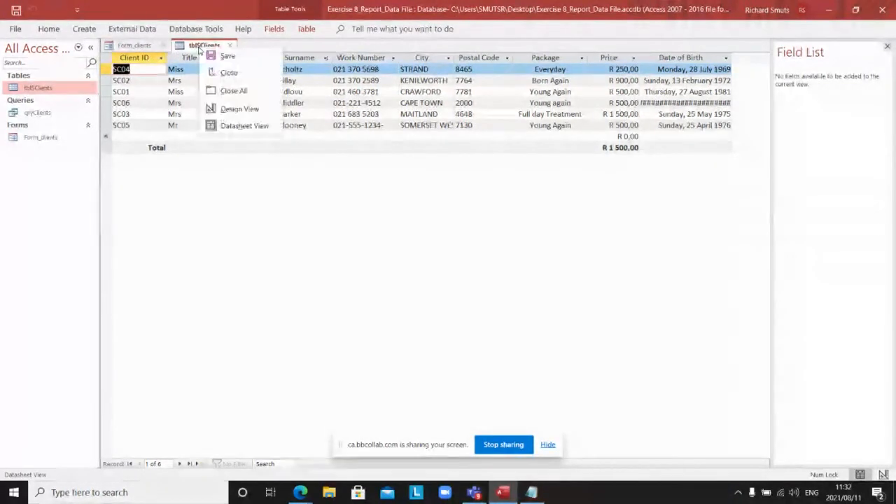
click(229, 109)
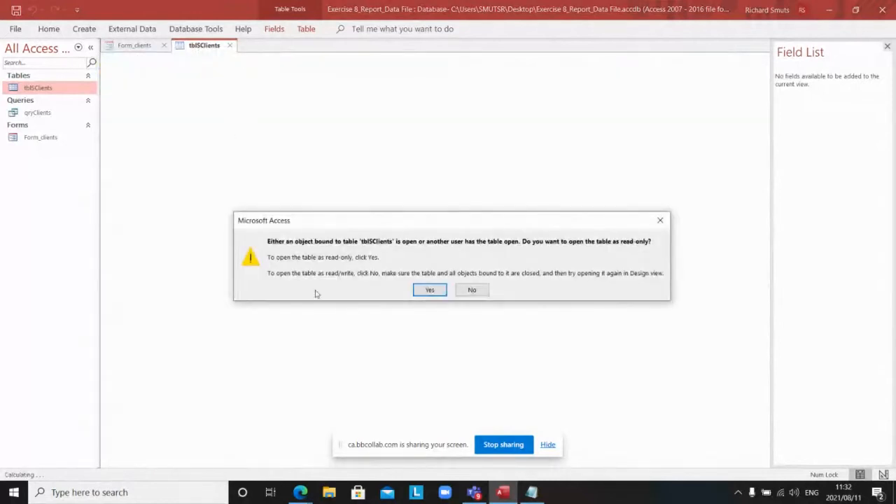
Step: Accept the read-only design of tblSClients and select the Client ID data type
click(423, 291)
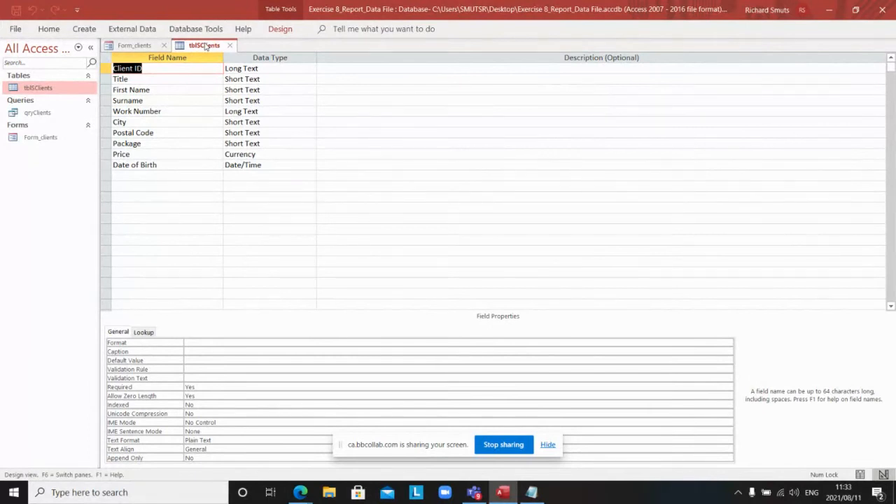
click(259, 75)
click(262, 68)
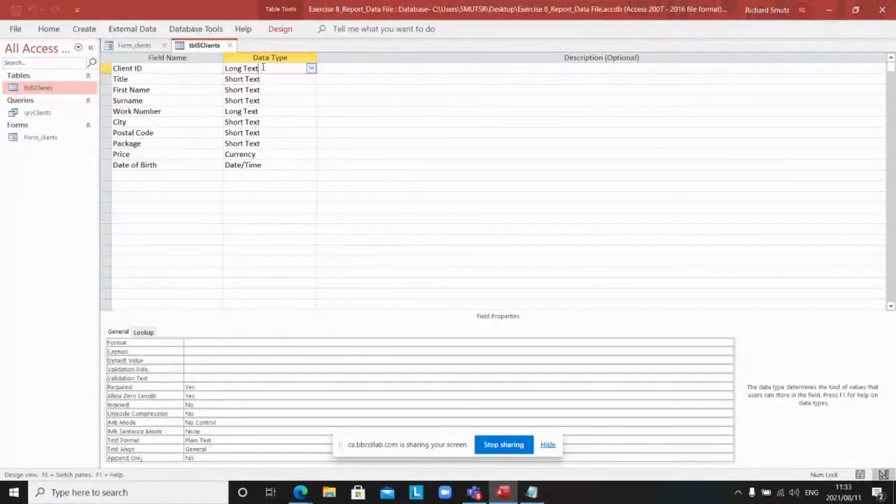
click(311, 69)
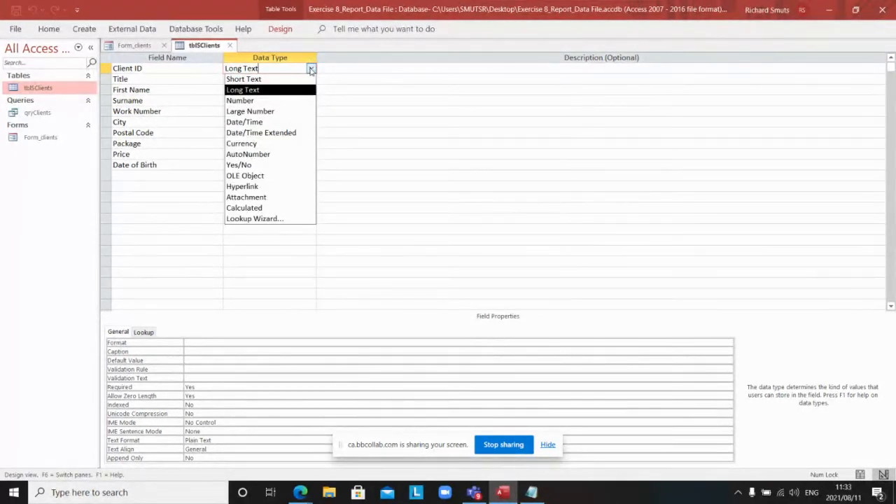
click(310, 69)
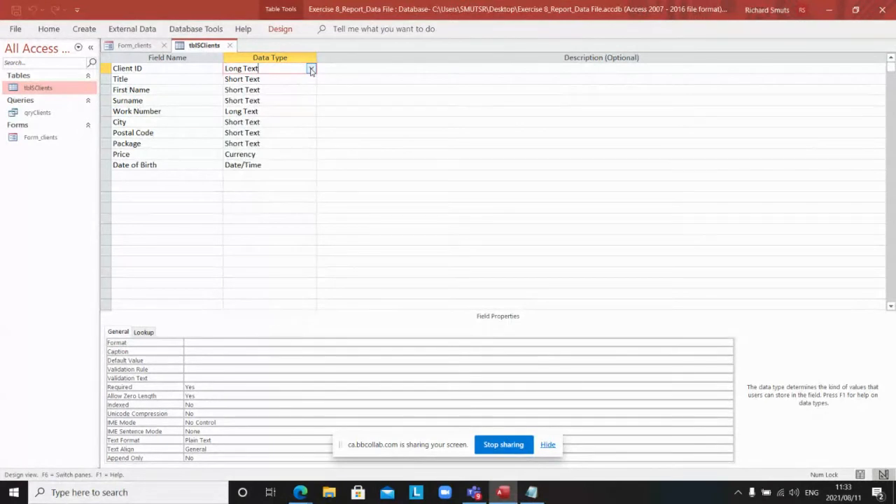
click(168, 70)
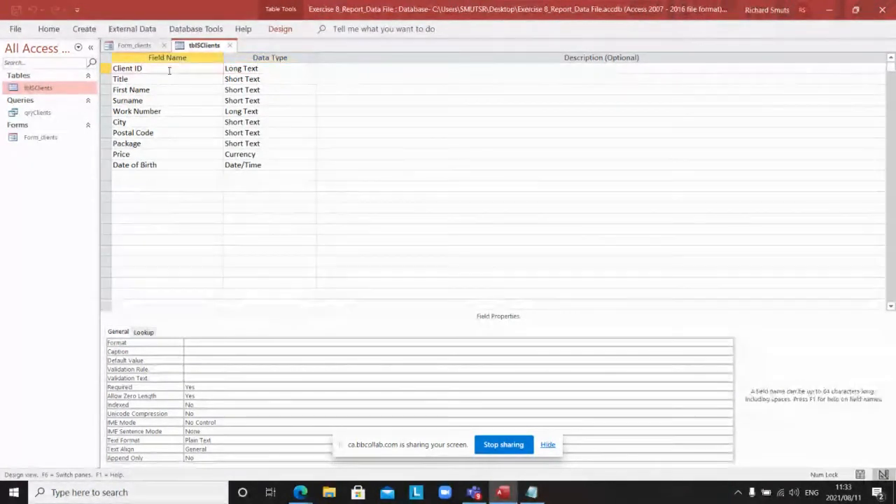
click(276, 69)
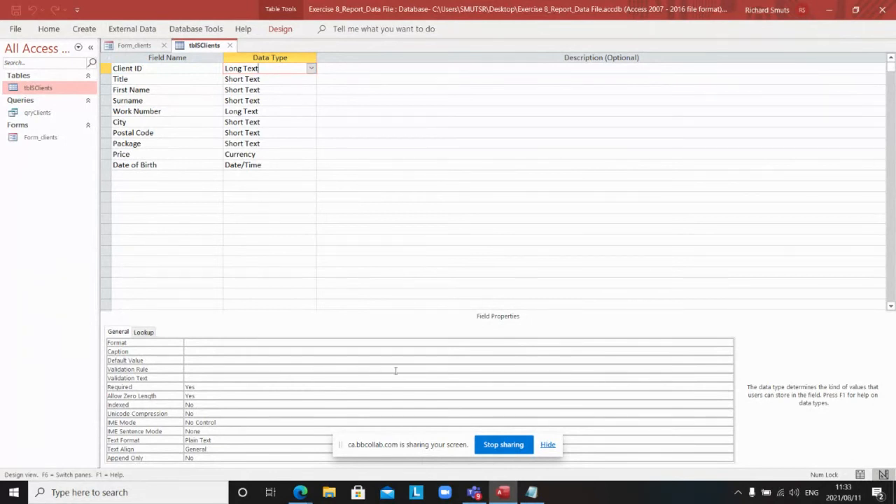
click(445, 342)
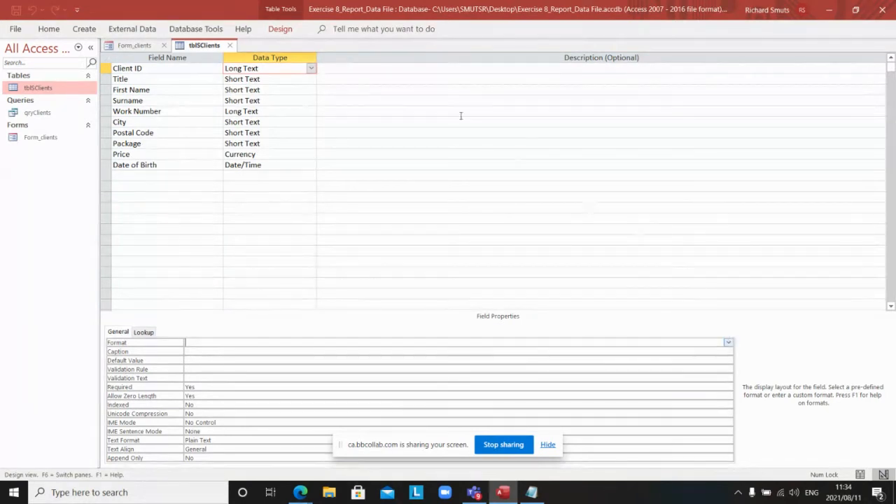
right_click(200, 45)
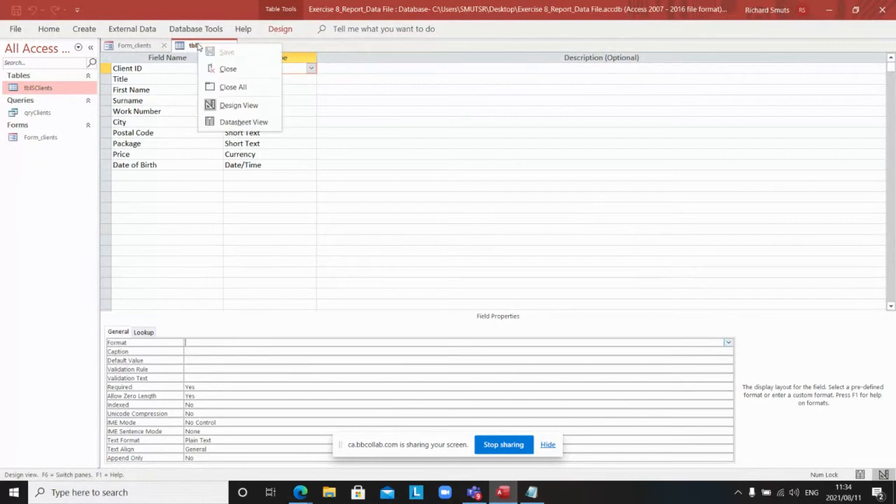
Step: Return tblSClients to Datasheet View and inspect the SC04 cell and Client ID column options
click(228, 122)
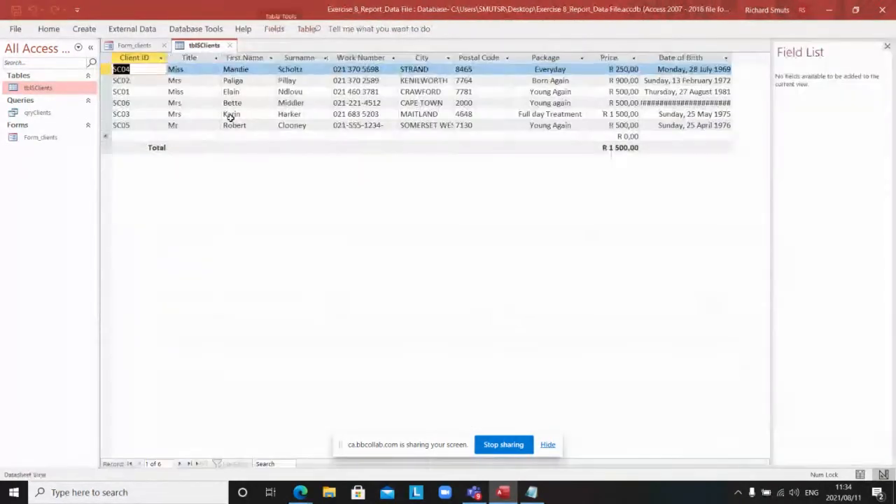
click(166, 69)
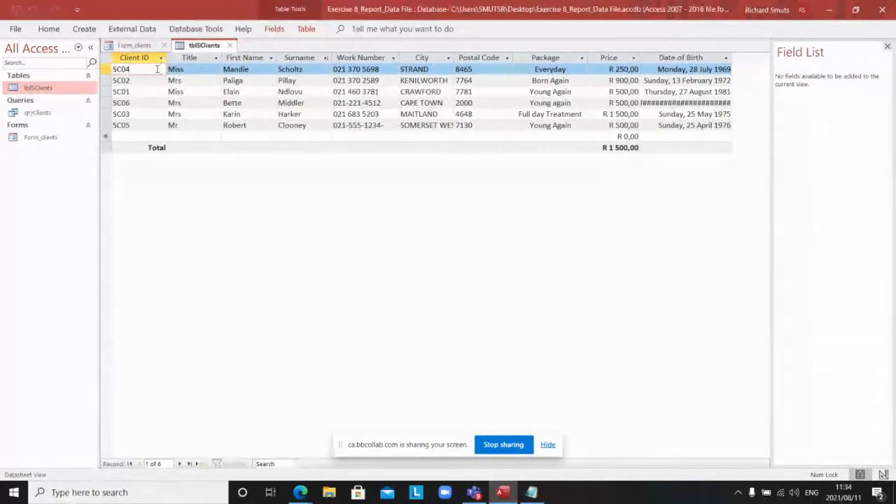
right_click(157, 69)
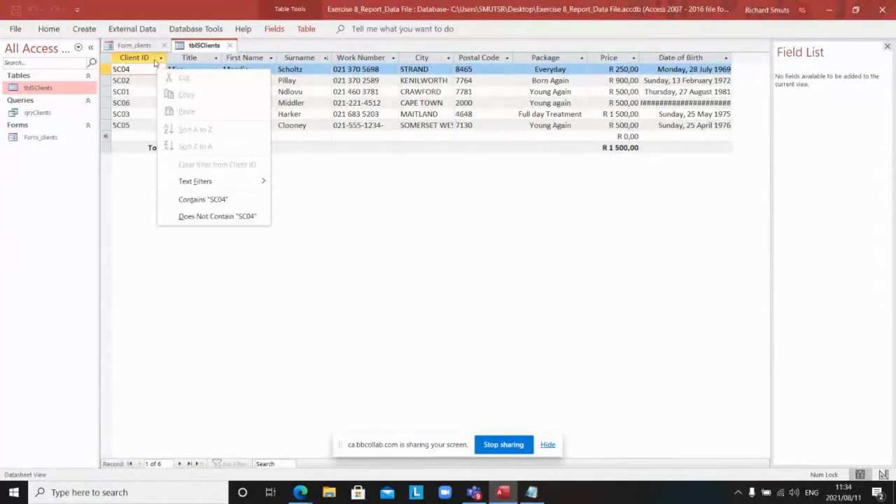
click(151, 60)
right_click(151, 61)
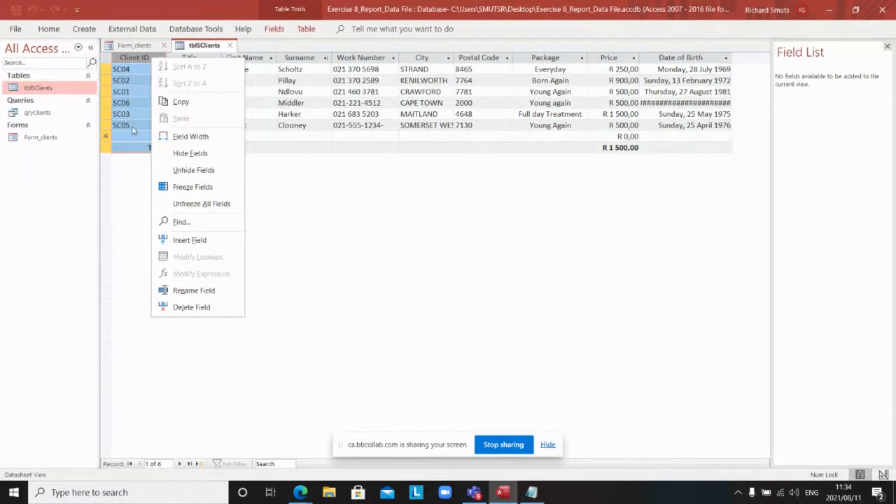
click(142, 58)
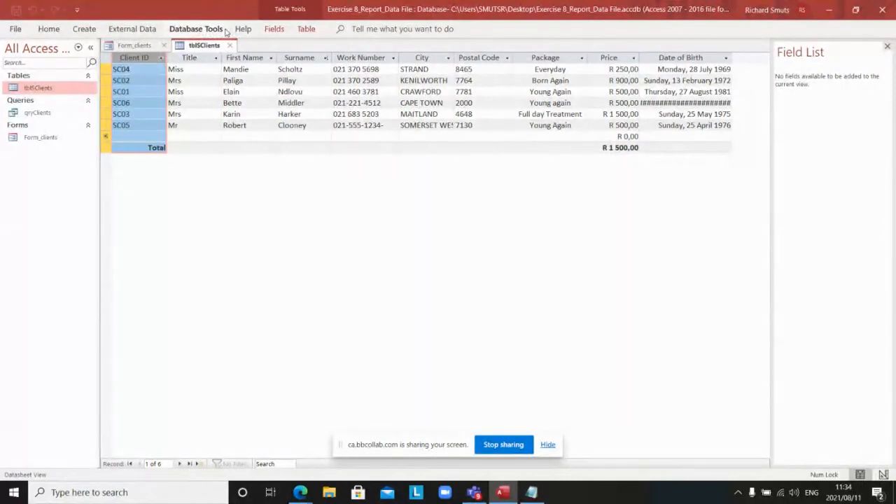
click(286, 11)
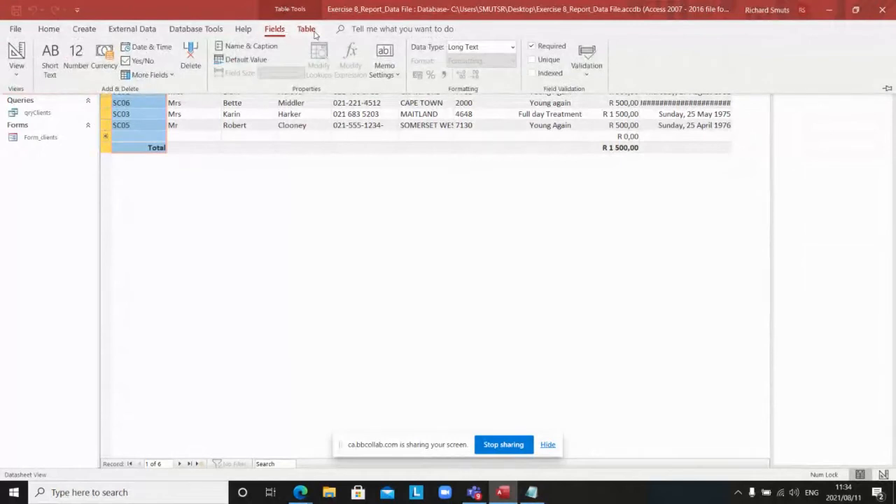
click(307, 30)
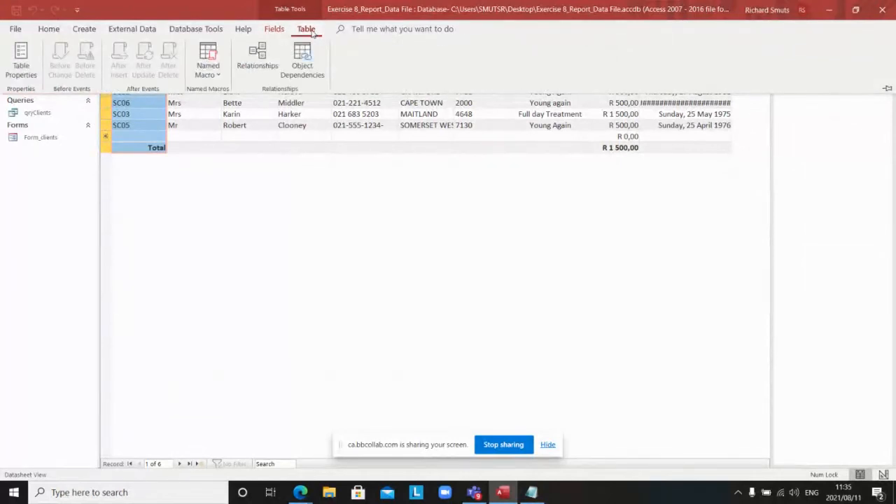
click(276, 29)
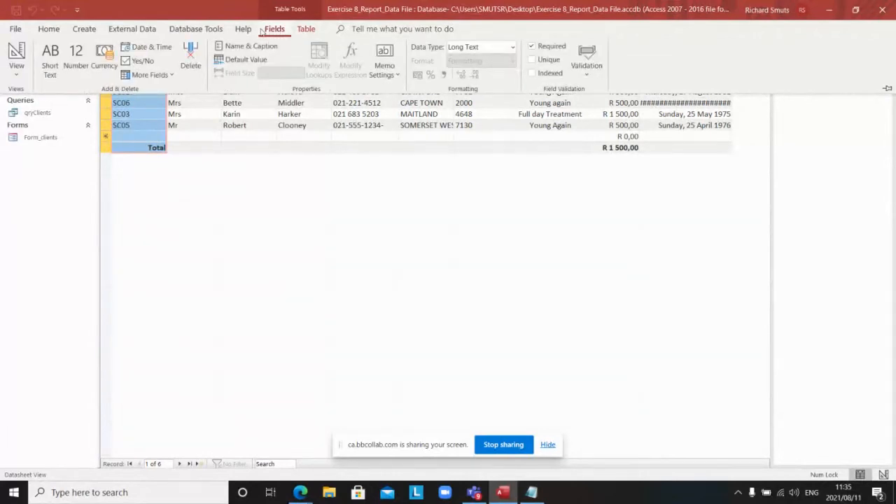
click(217, 30)
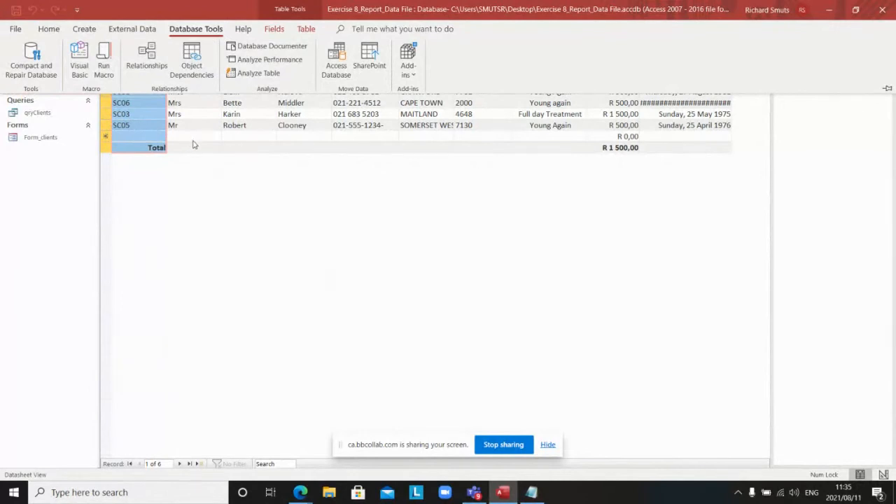
click(317, 231)
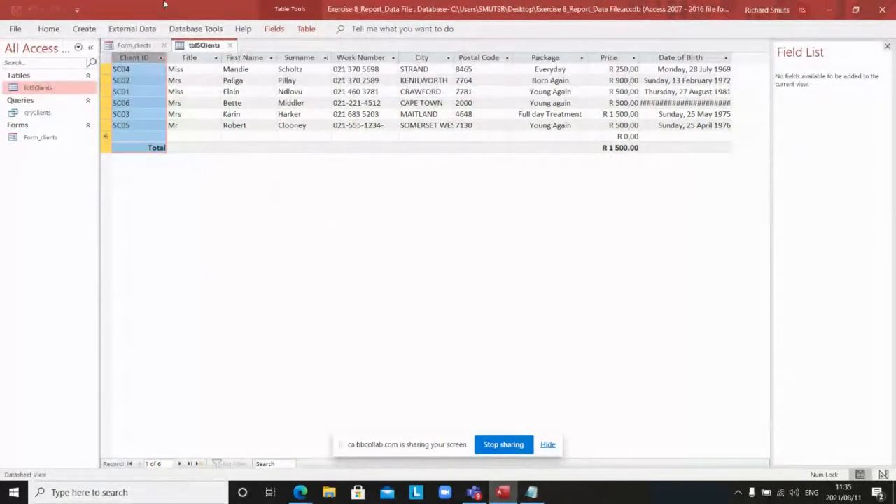
right_click(200, 45)
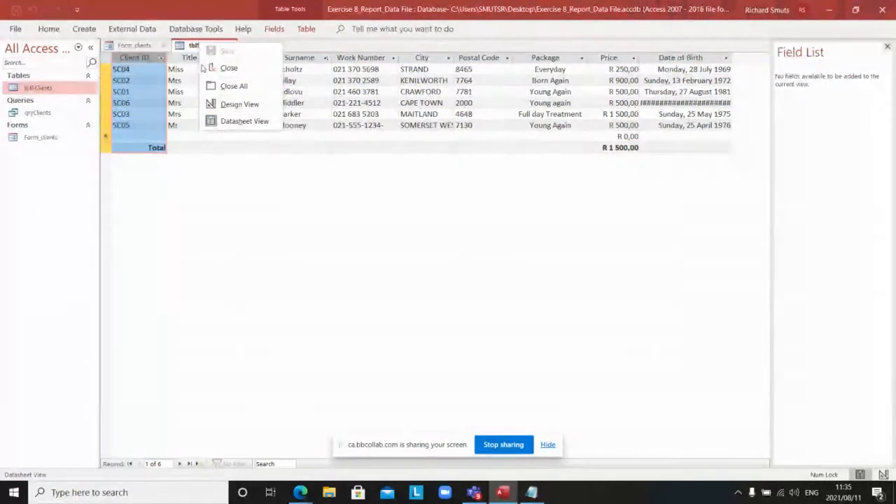
click(228, 68)
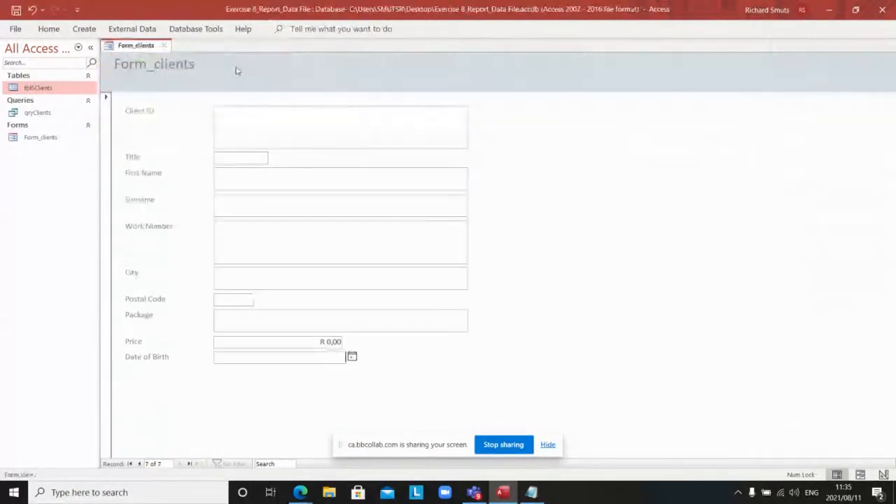
right_click(142, 46)
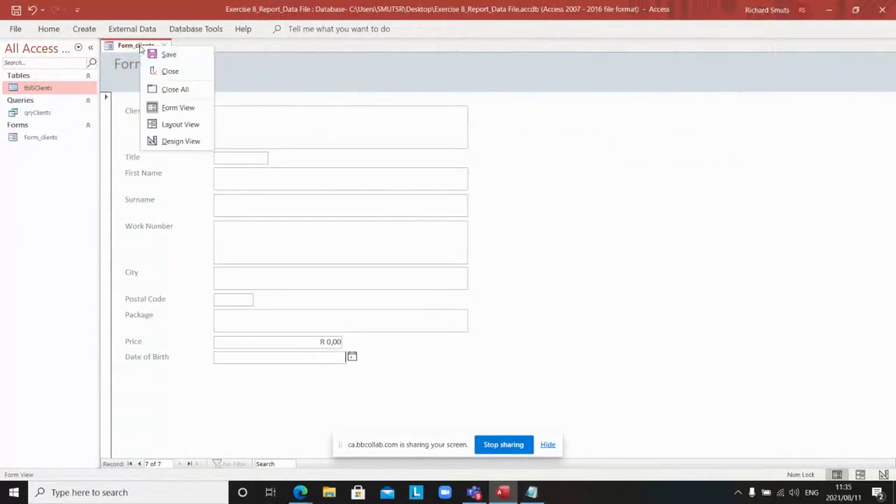
click(167, 72)
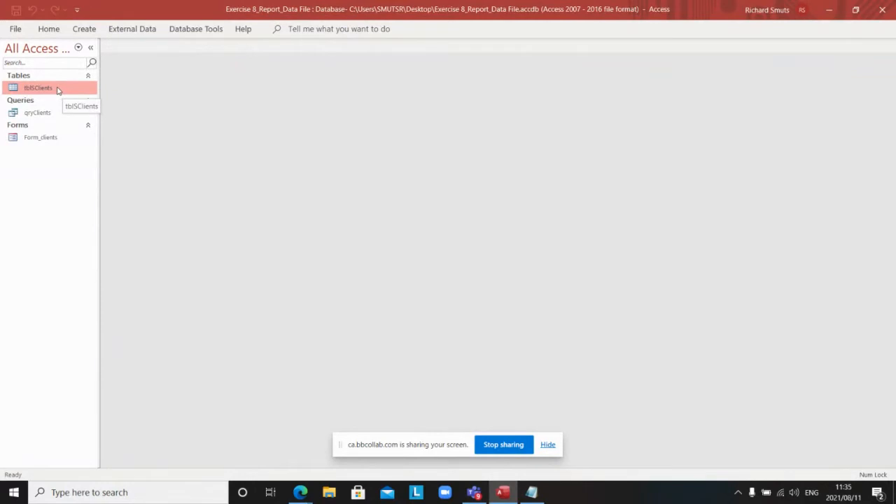
double_click(57, 89)
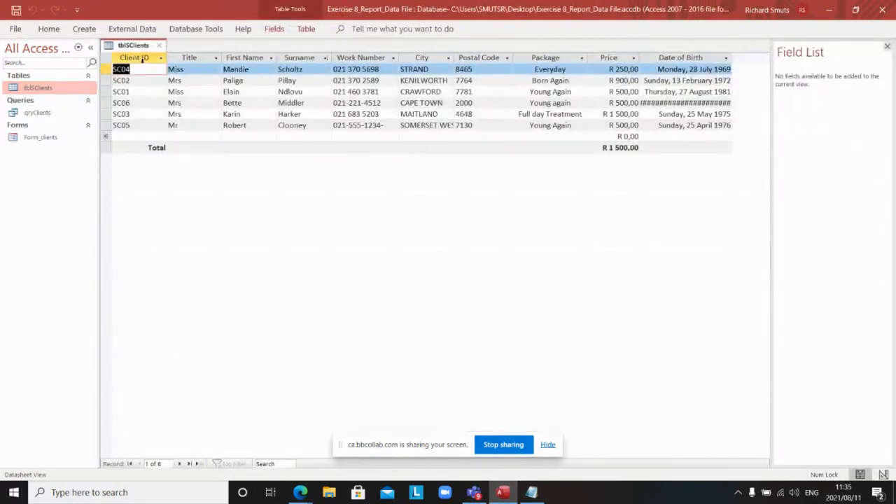
right_click(145, 60)
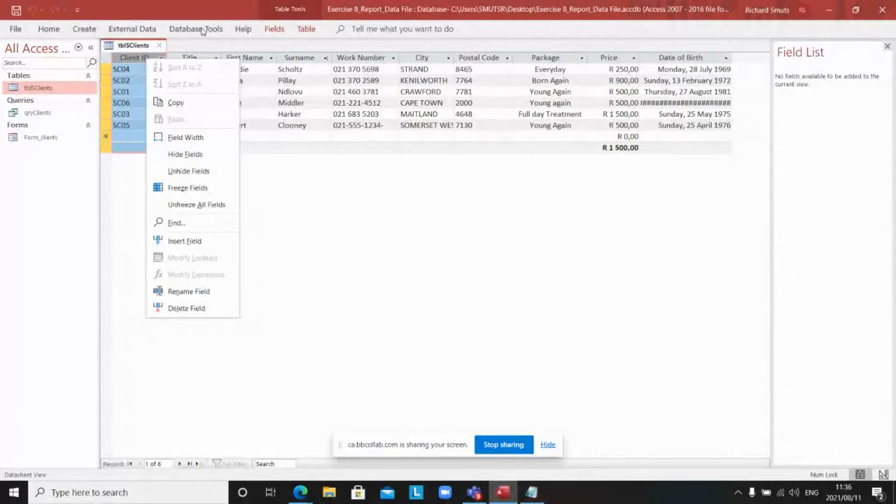
click(253, 152)
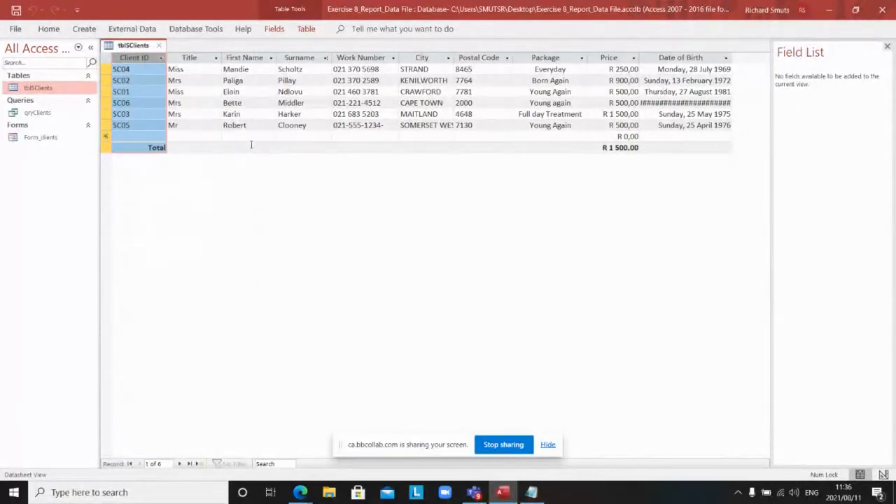
Step: Select the Surname column and sort the six clients A to Z
click(301, 59)
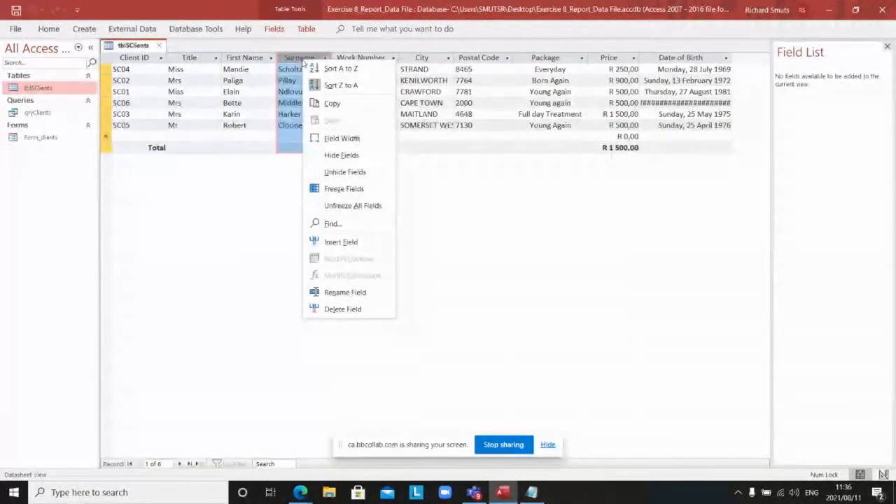
click(340, 70)
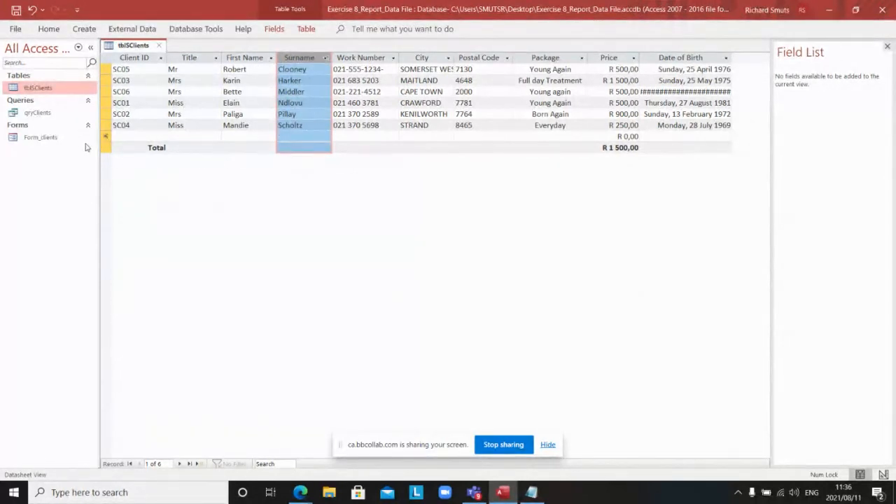
right_click(247, 60)
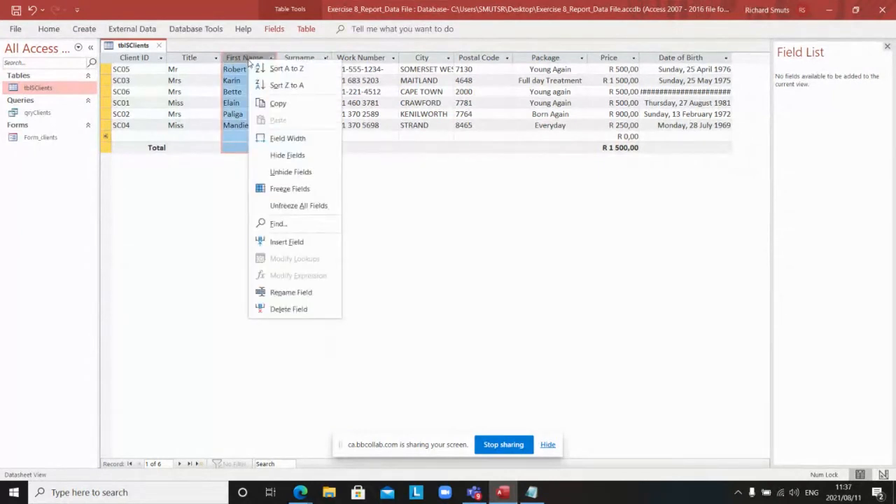
Step: Sort clients by First Name Z to A, check first and last records, autofit Date of Birth
click(289, 87)
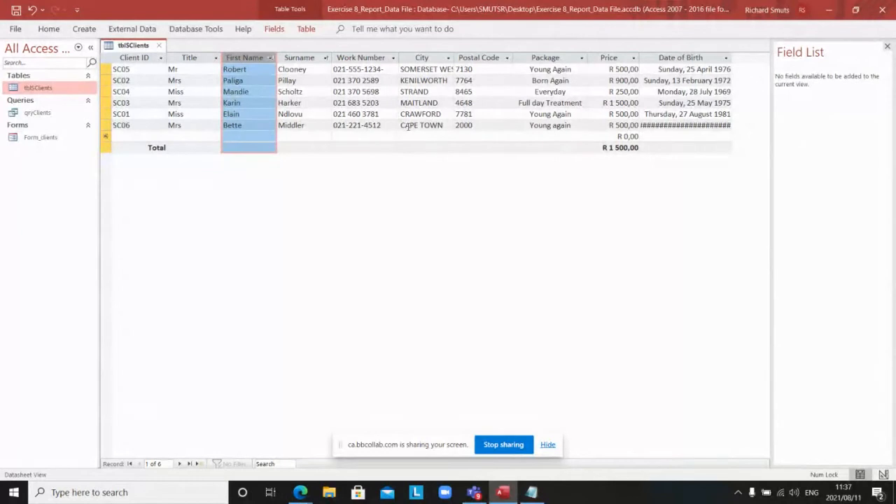
click(325, 136)
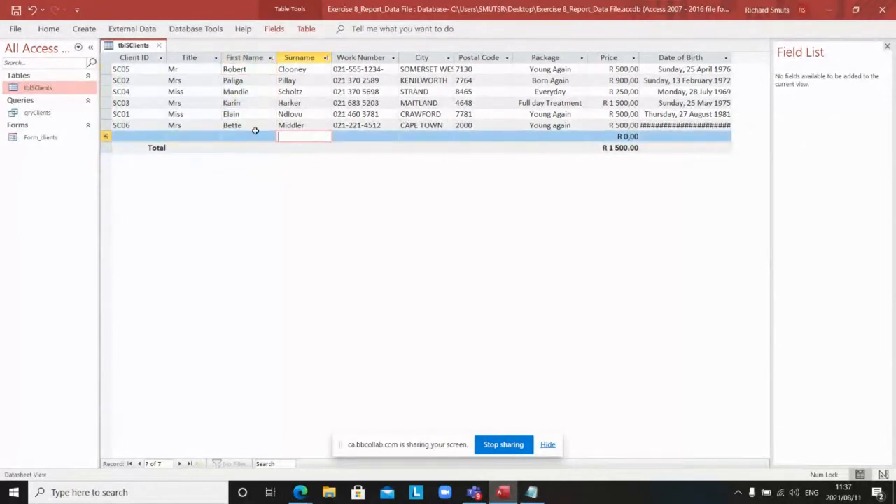
click(251, 70)
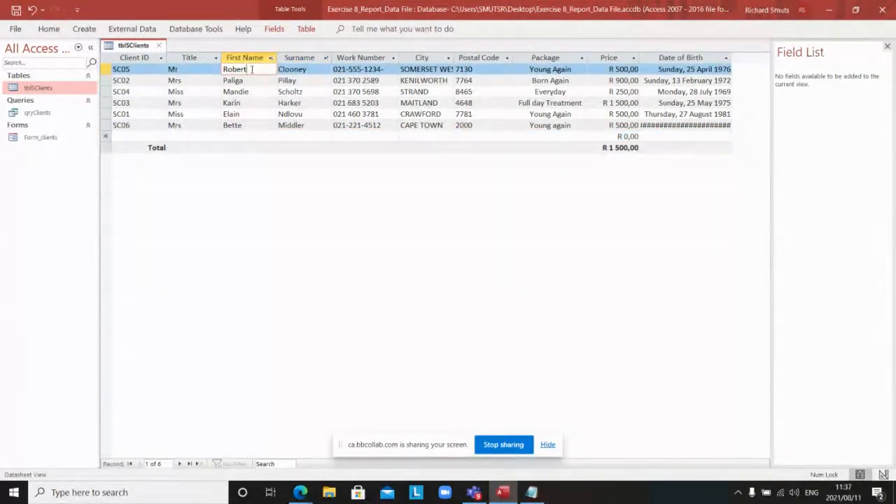
click(253, 126)
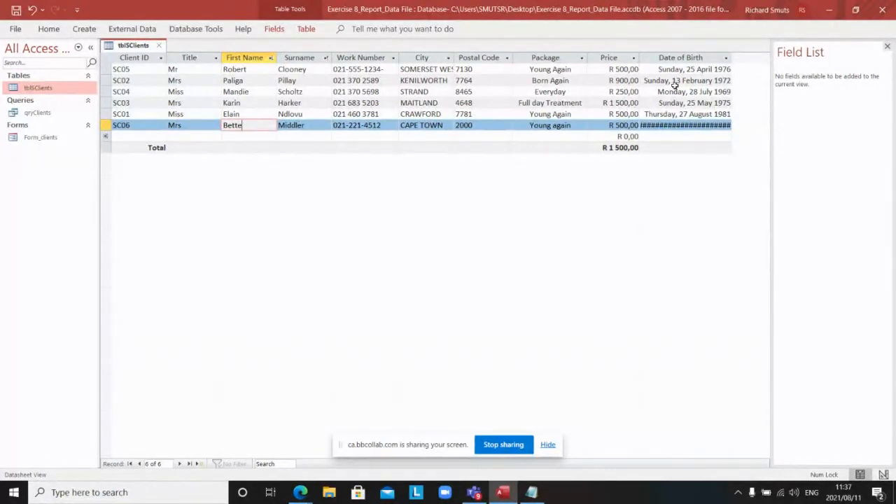
double_click(731, 61)
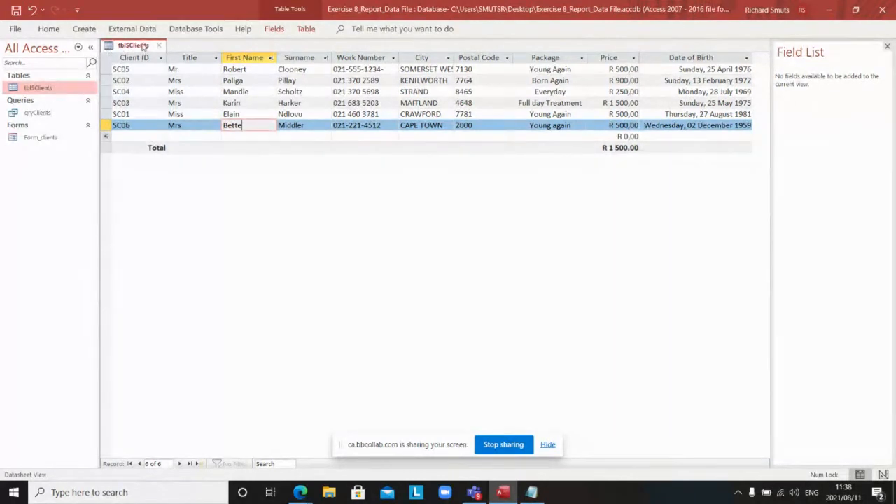
right_click(140, 45)
Step: Close tblSClients from Design View saving its changes, then open Form_clients
click(168, 105)
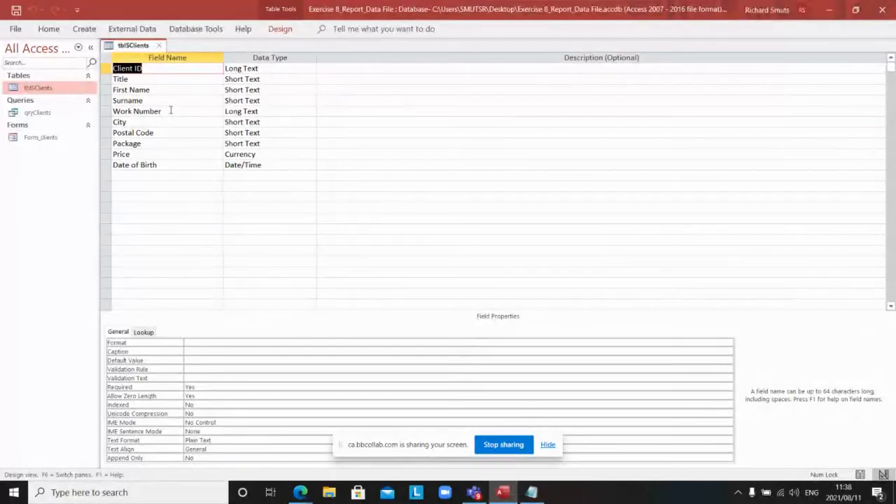
right_click(126, 47)
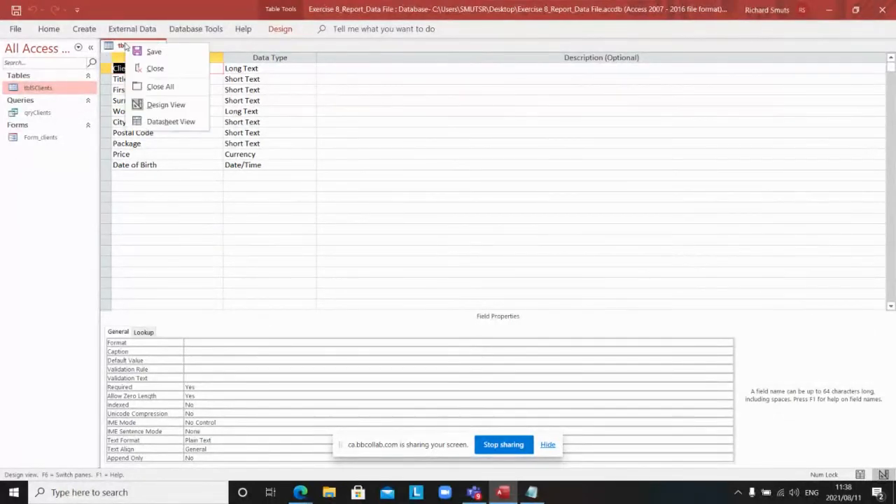
click(150, 70)
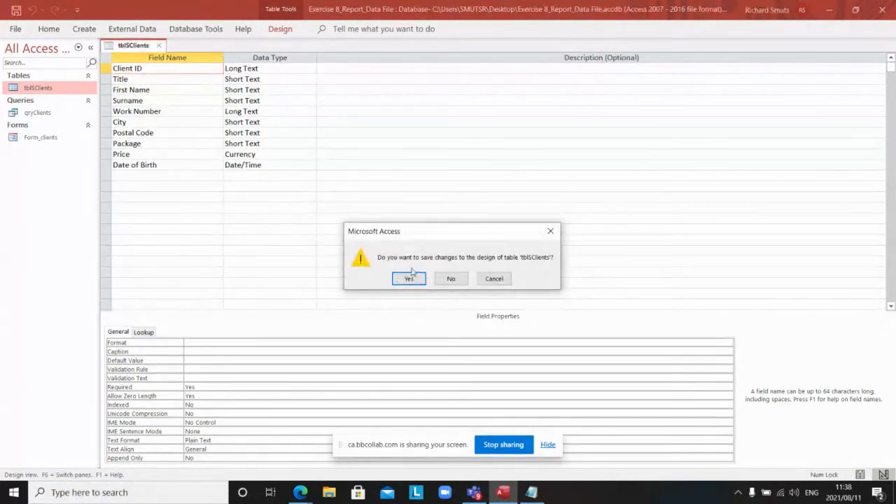
click(410, 279)
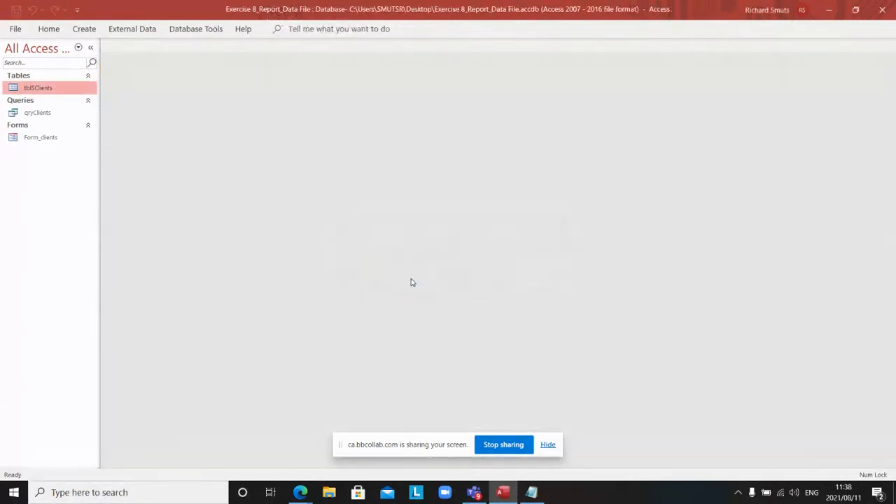
double_click(50, 138)
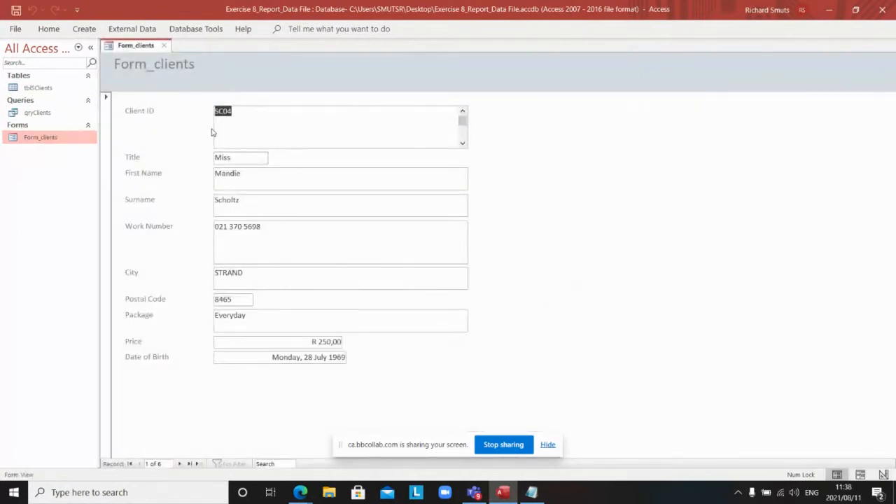
Step: Page through all six client records to the blank new record, 7 of 7
click(179, 464)
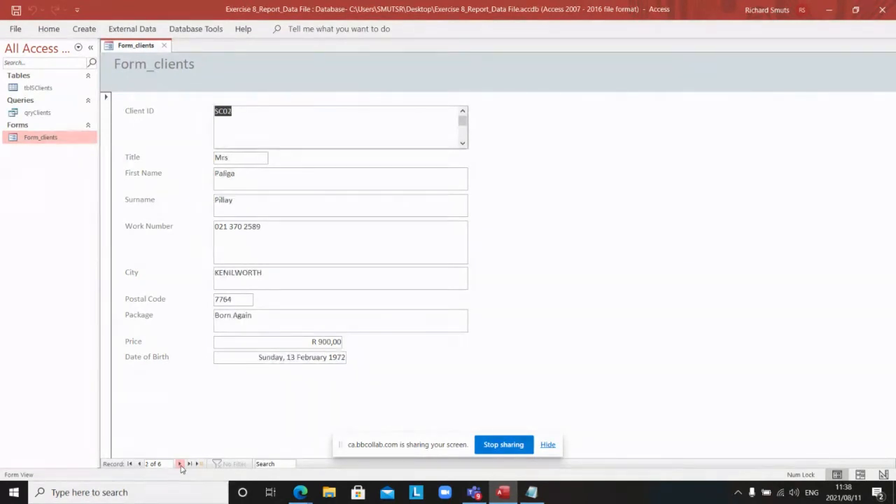
click(180, 464)
click(180, 464)
click(179, 464)
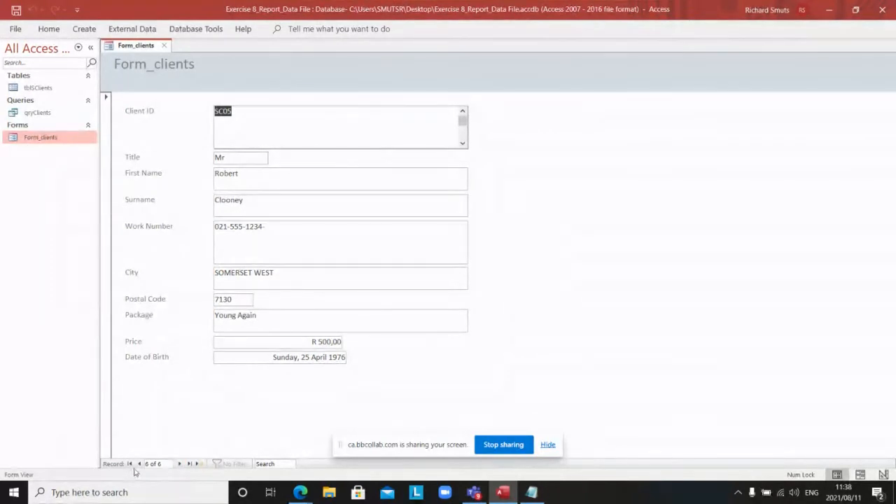
click(179, 465)
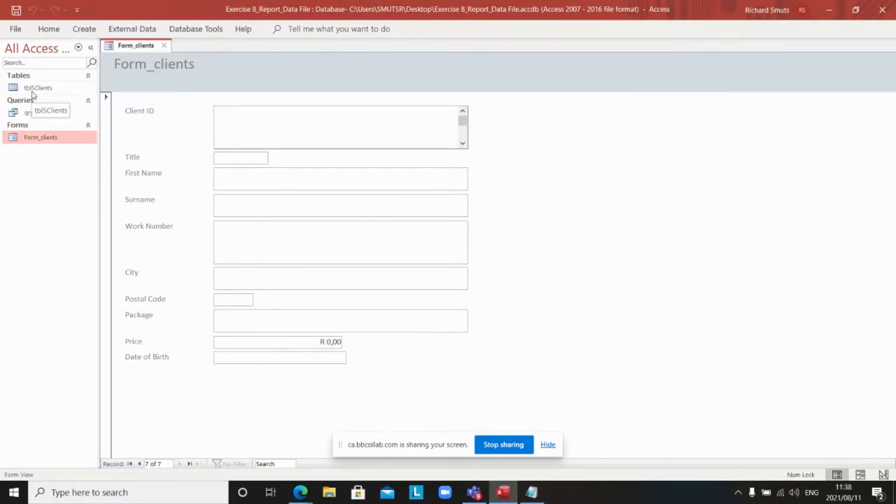
Step: Enter the new client's Client ID, title M, first name and surname
text(SC7)
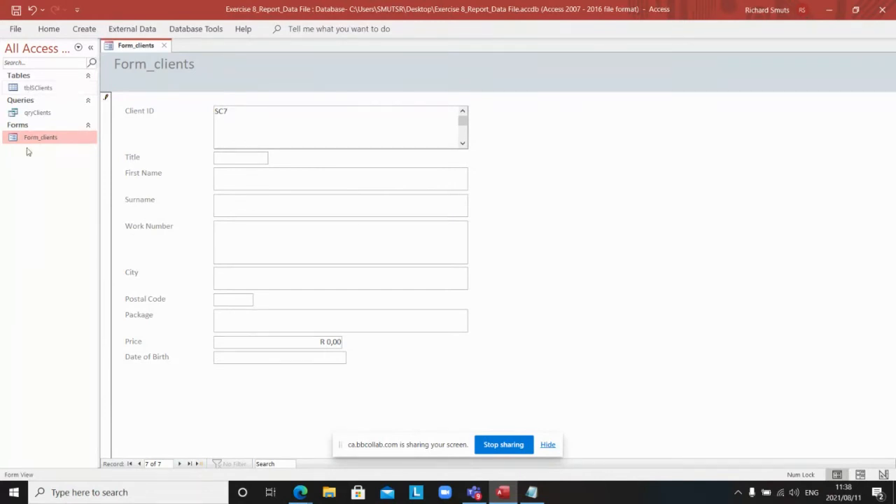
click(233, 158)
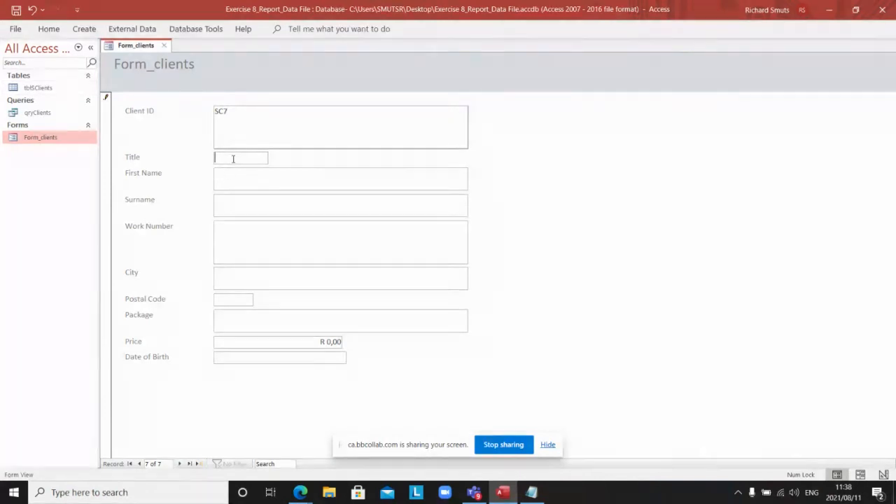
text(Mr)
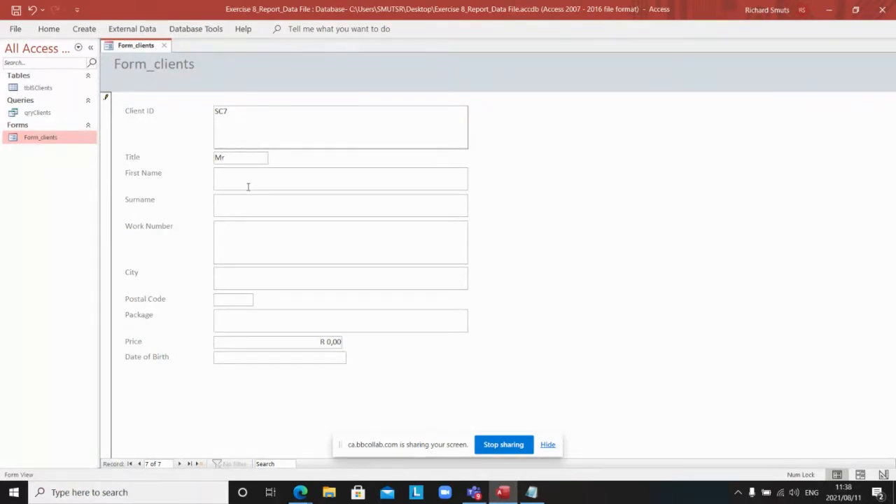
click(248, 182)
click(247, 205)
Step: Add the client's work number, city Cape Town and postal code 2000, then start the Package entry
click(243, 236)
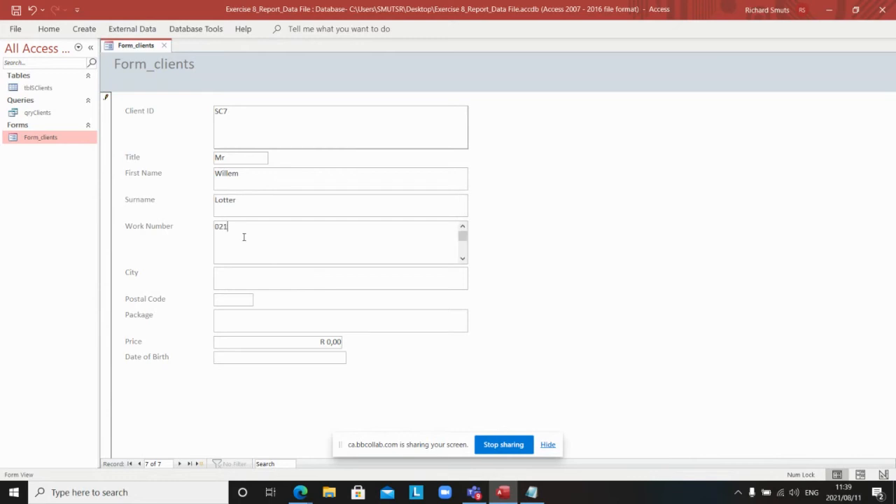
click(238, 274)
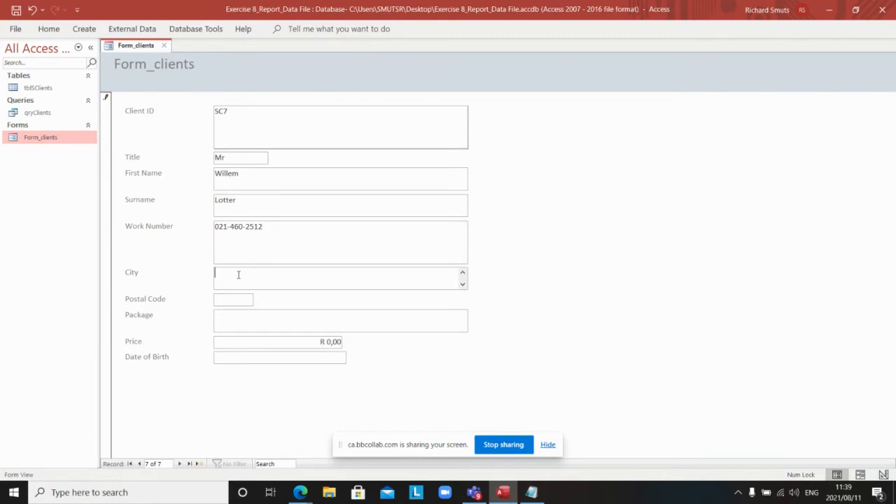
text(Cape Town)
click(230, 301)
text(200)
text(0)
click(239, 317)
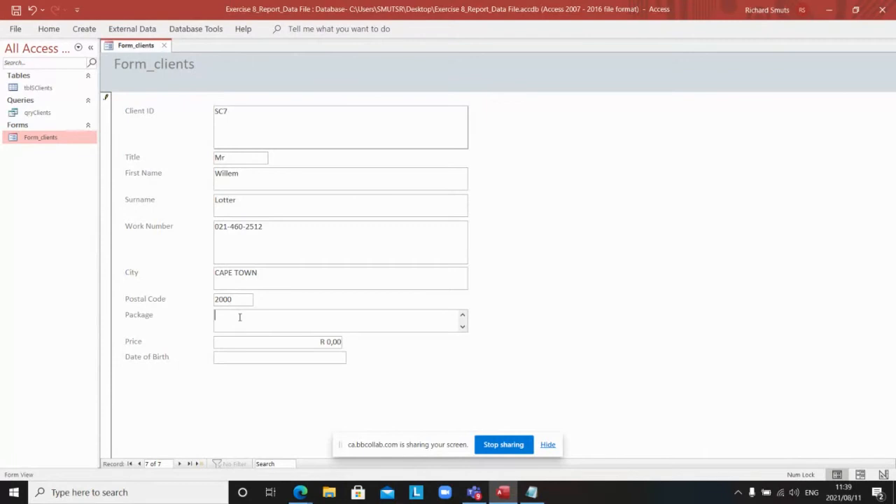
text(Y)
key(BackSpace)
text(Complete)
click(340, 341)
key(BackSpace)
key(BackSpace)
key(BackSpace)
key(BackSpace)
text(000)
click(292, 359)
text(01)
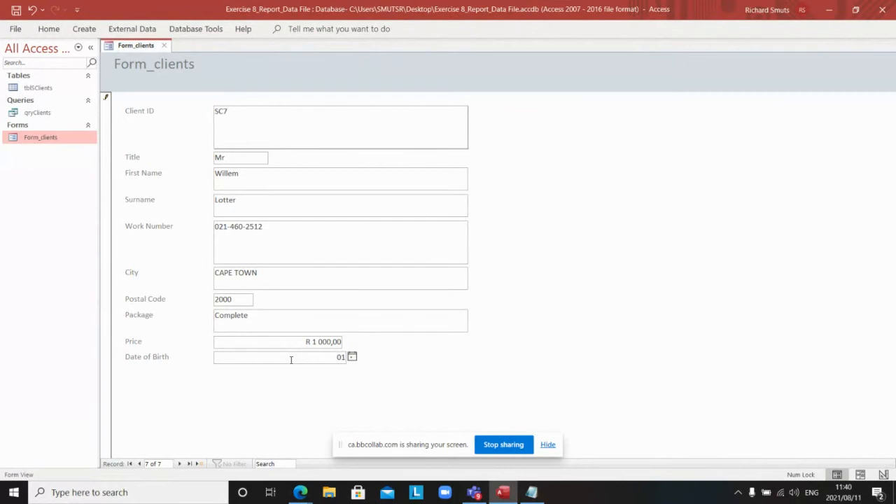
text(/05/1946)
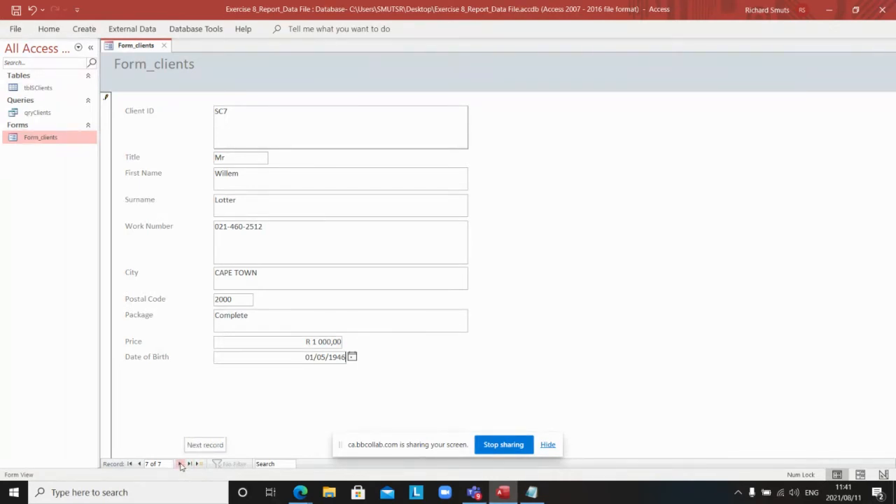
click(180, 464)
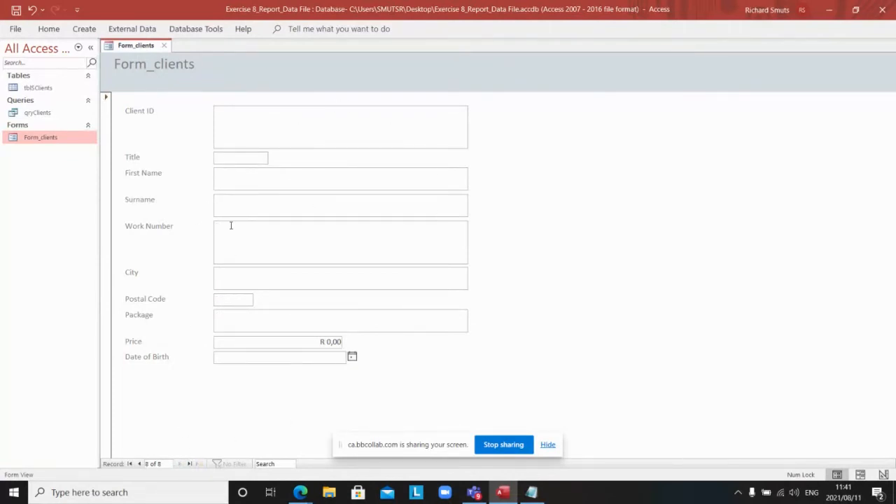
Step: Check the new client record in tblClients, then close the old Form_clients form
double_click(43, 89)
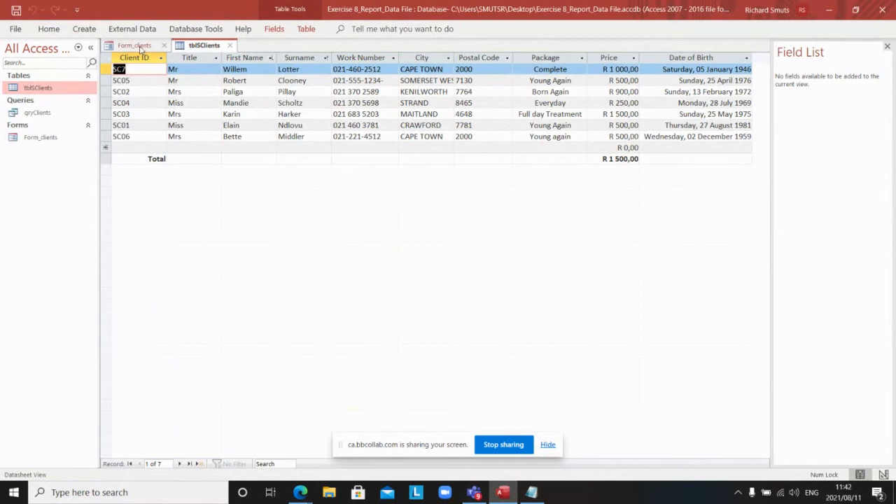
click(140, 48)
right_click(140, 49)
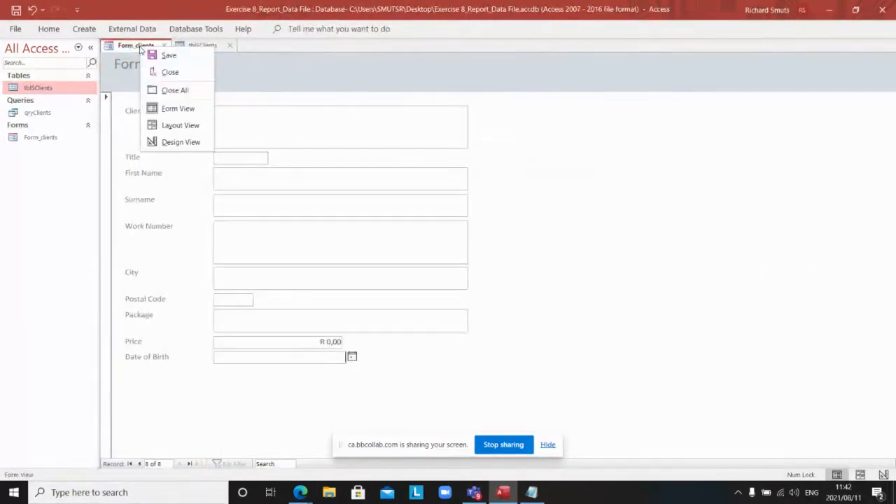
click(166, 72)
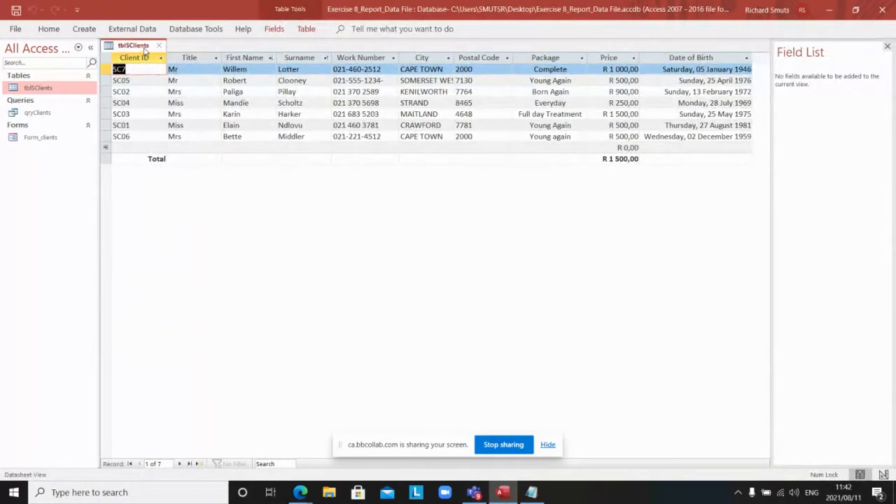
Step: Close the tblClients table from its tab's context menu
right_click(145, 49)
click(149, 47)
right_click(149, 49)
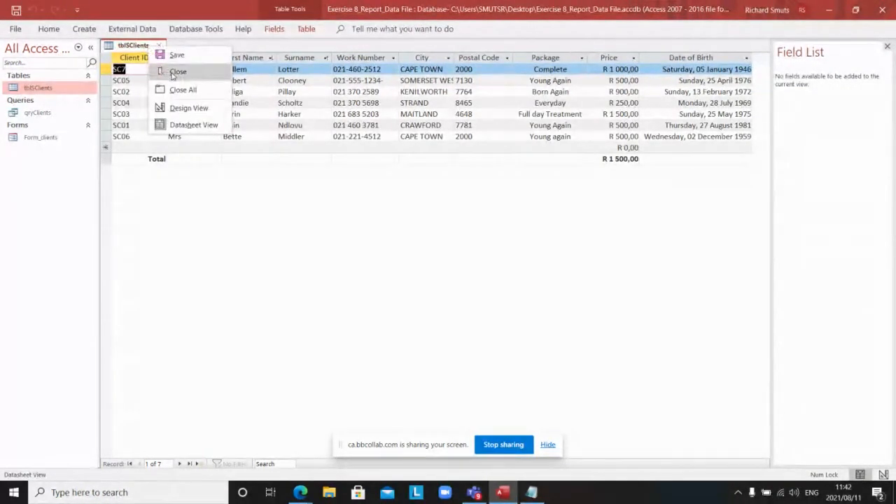
click(175, 71)
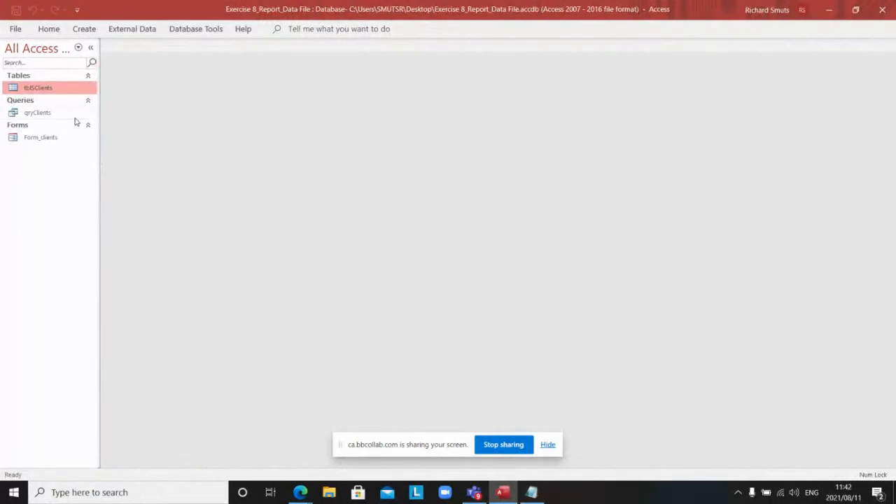
Step: Permanently delete the Form_clients form and show the Create tab's commands
click(42, 139)
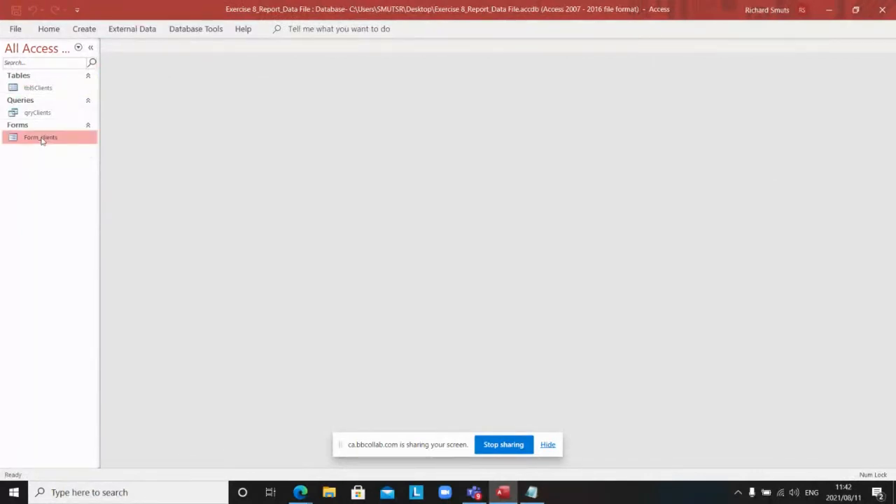
right_click(42, 139)
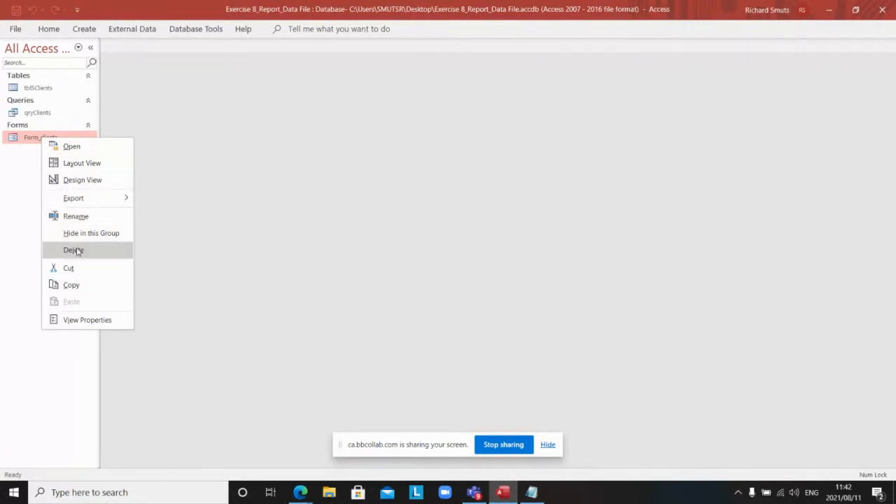
click(77, 252)
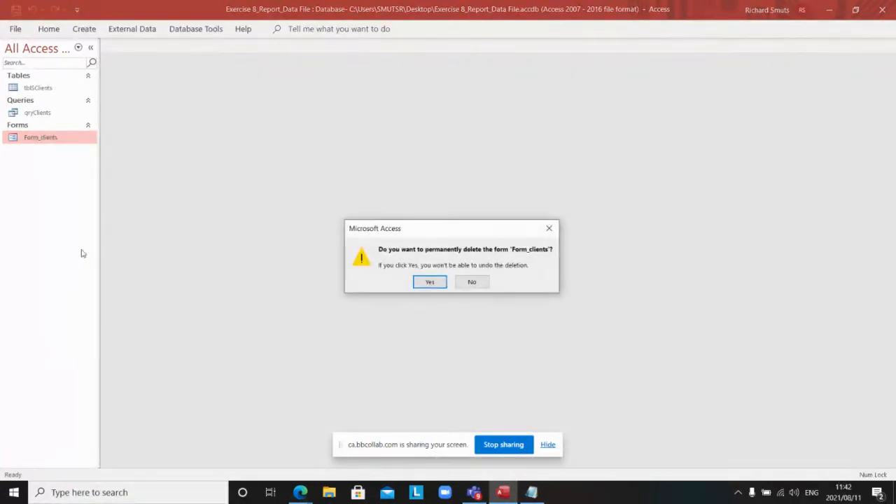
click(429, 282)
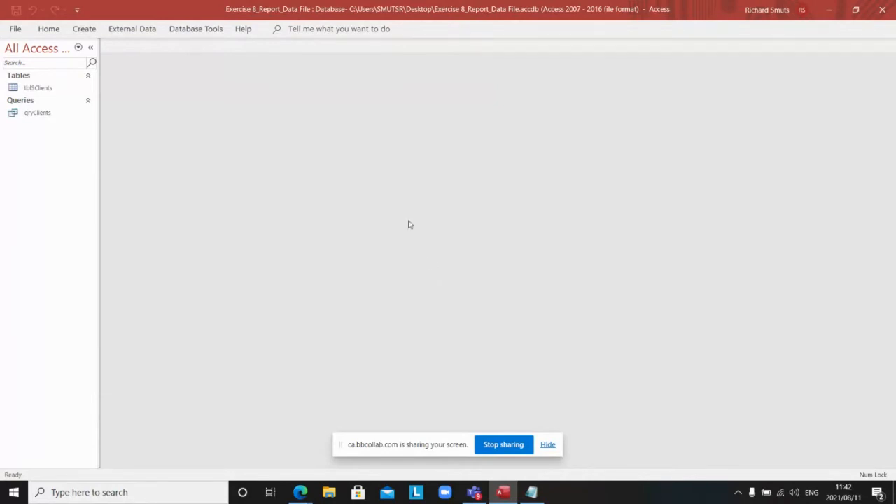
click(84, 29)
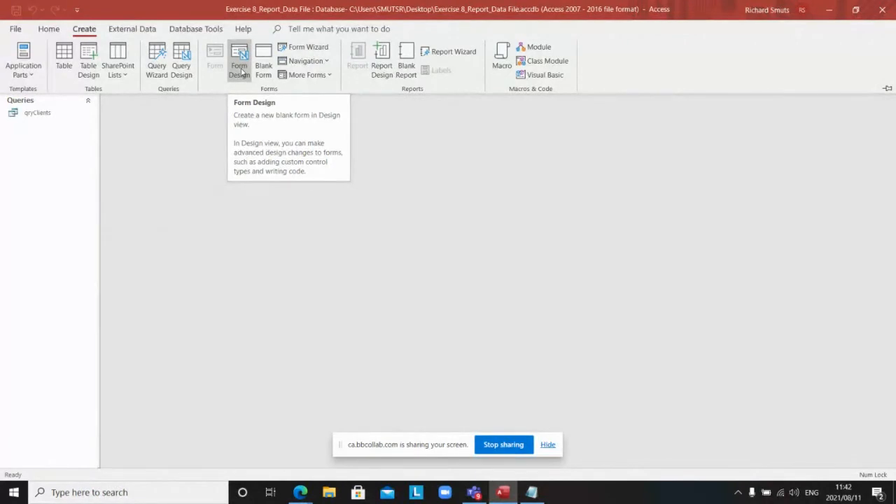
Step: Use the Form Wizard to build a tabular Form_Clients form from every tblClients field
click(305, 48)
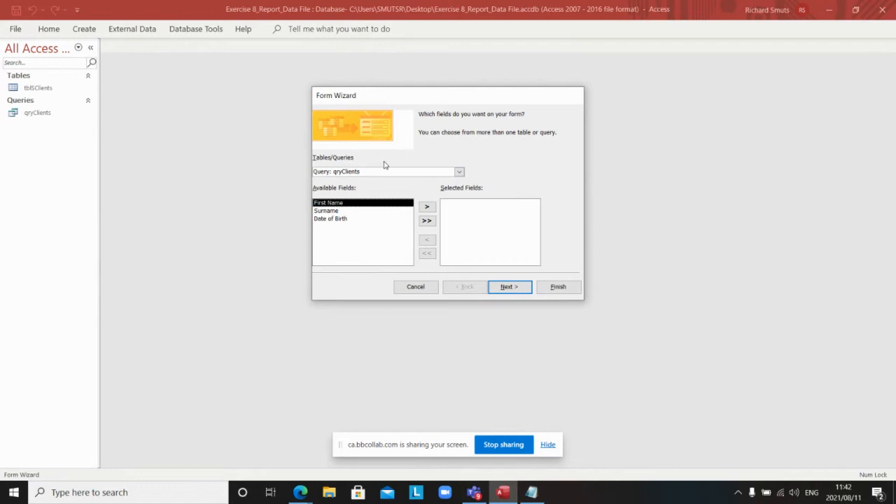
click(459, 173)
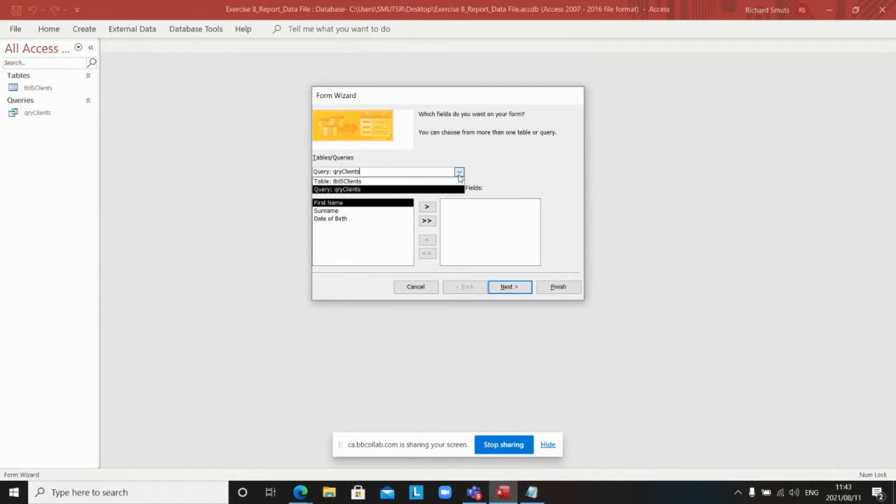
click(344, 182)
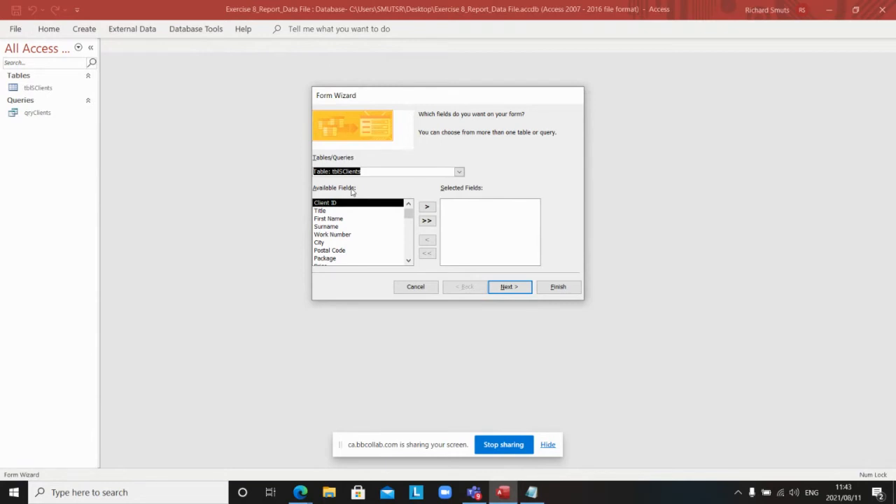
click(426, 221)
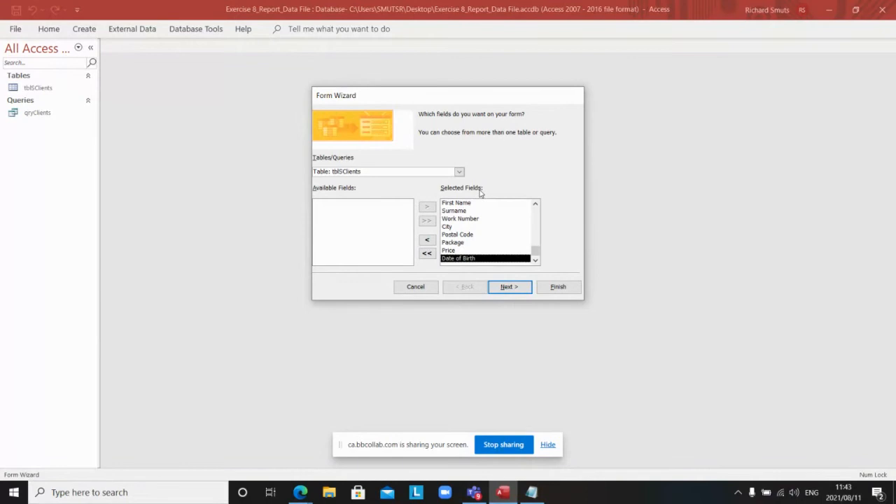
click(507, 289)
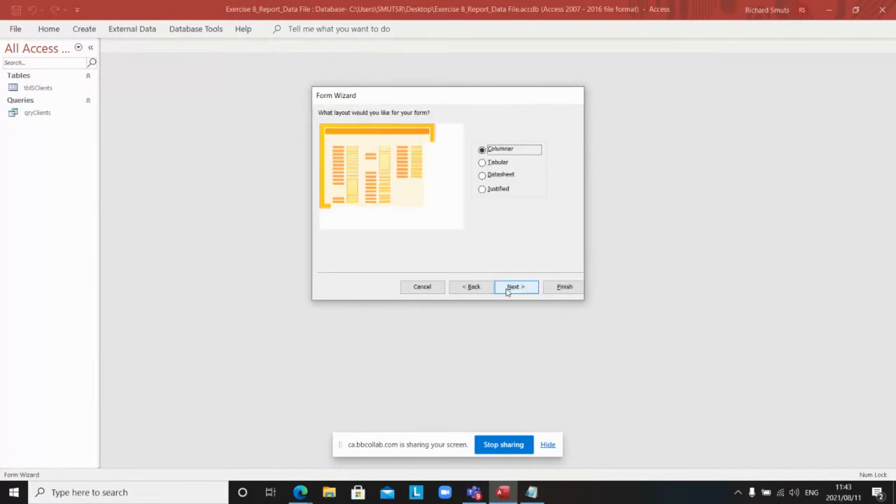
click(483, 163)
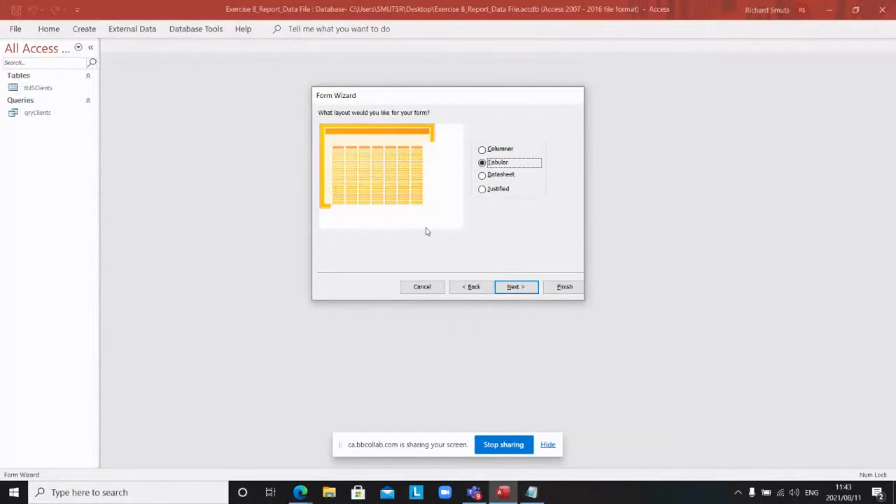
click(515, 288)
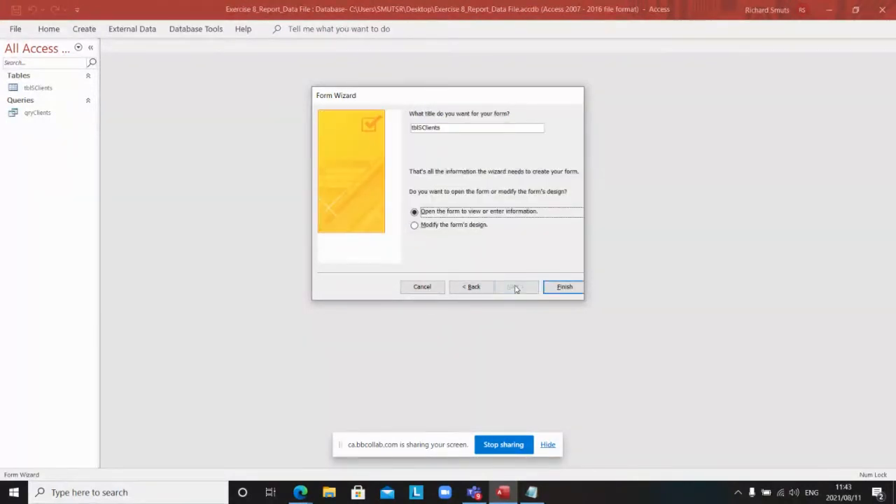
double_click(456, 127)
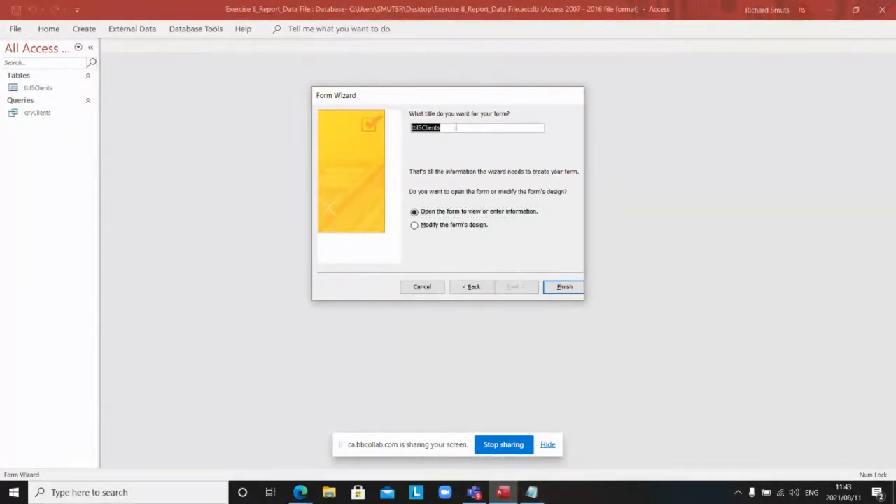
text(Form_Cli)
click(571, 289)
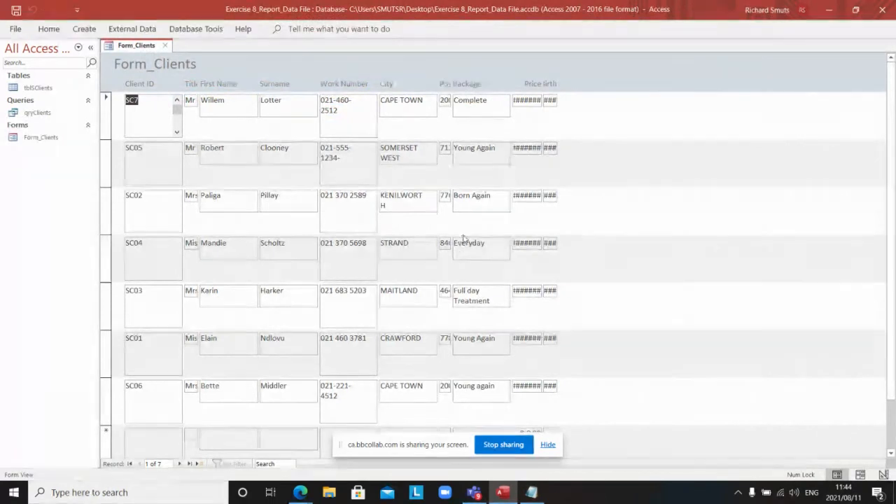
Step: Scroll through the seven client records, then bring up Form_Clients' view options
scroll(294, 183, down, 2)
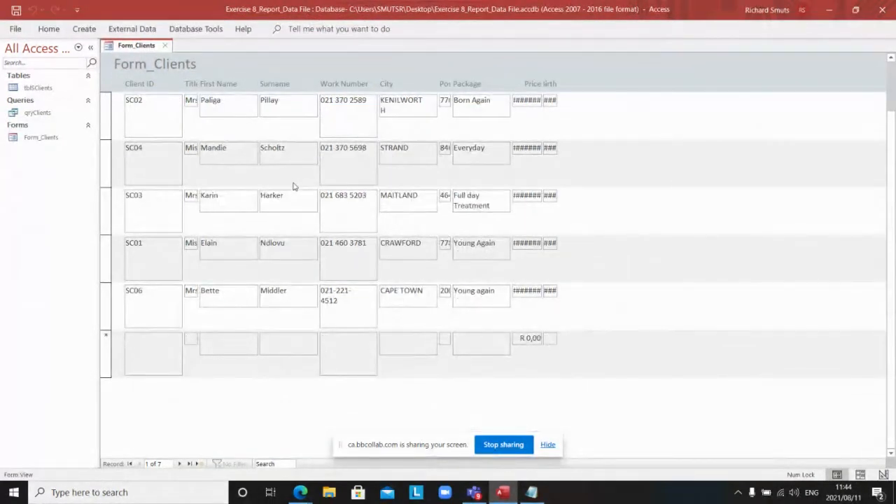
scroll(294, 186, up, 2)
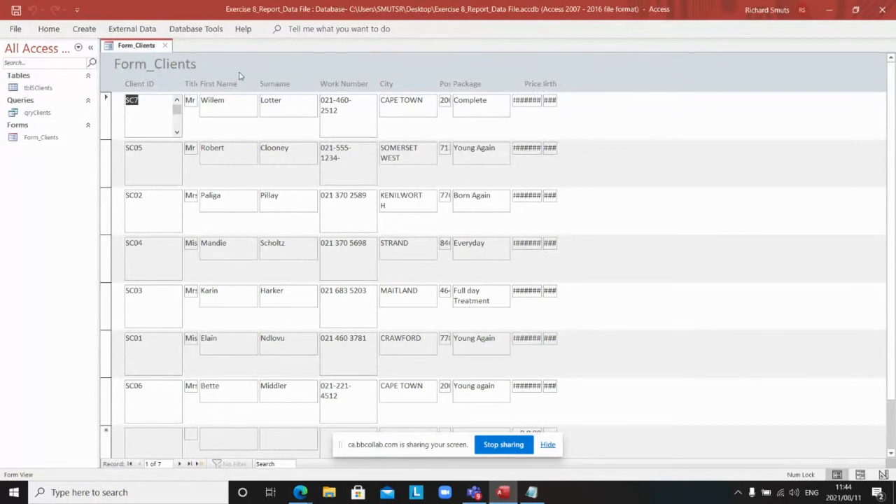
right_click(145, 46)
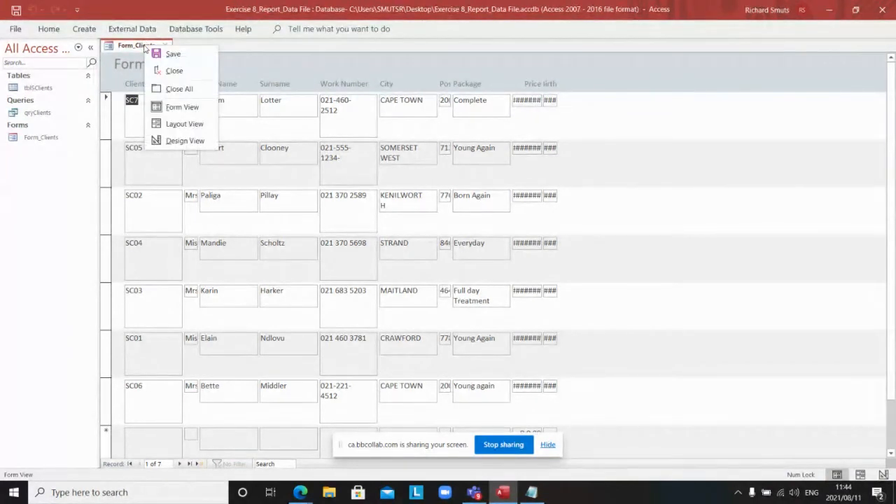
Step: In Design View, widen the form and the Date of Birth text box
click(178, 141)
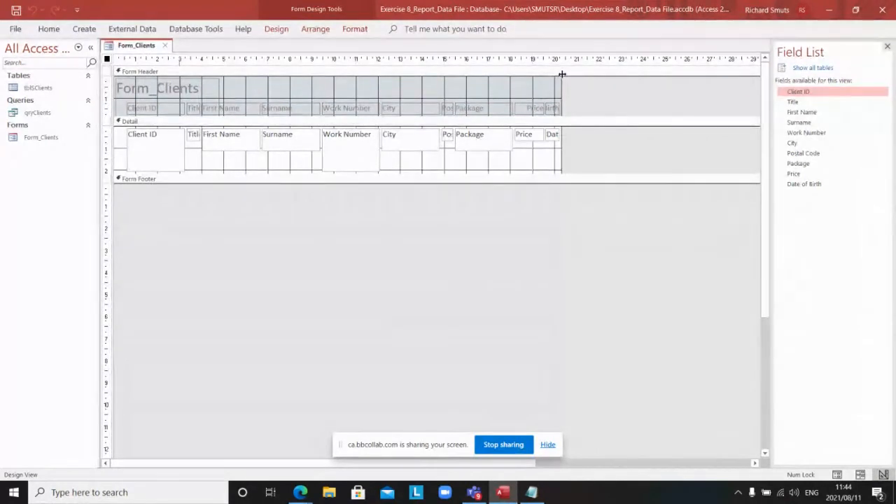
drag(561, 74, 583, 76)
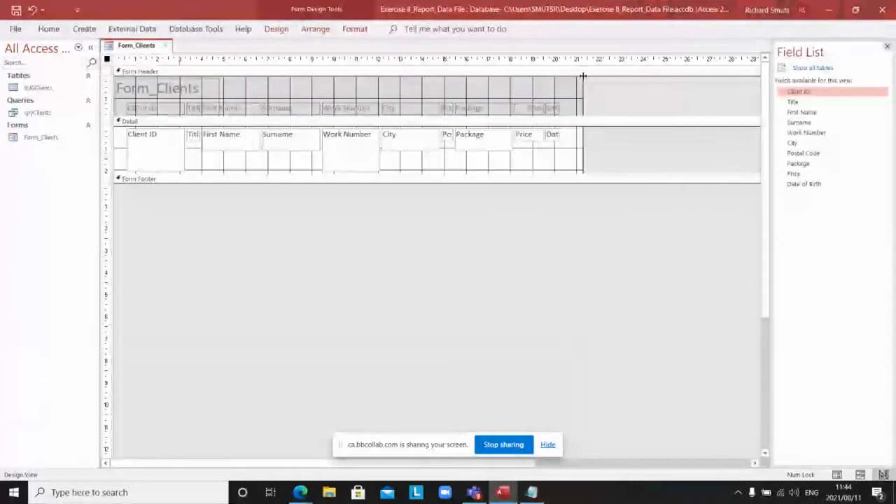
click(554, 134)
drag(560, 135, 580, 136)
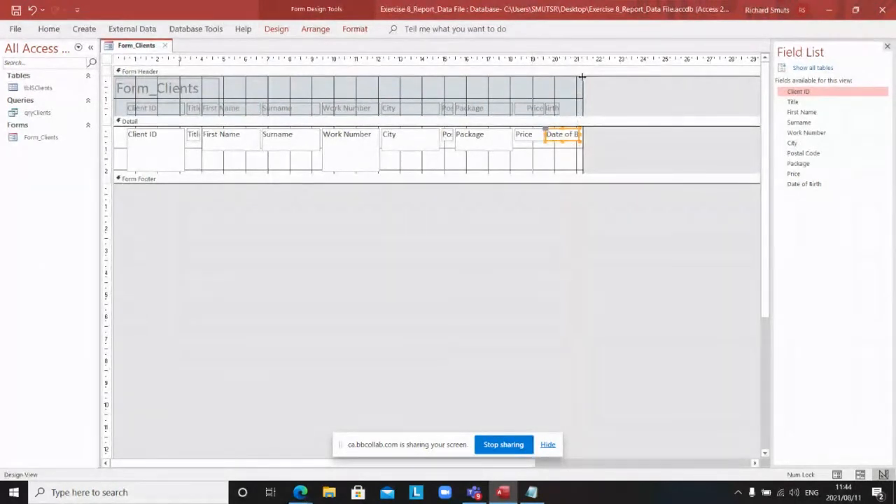
drag(582, 76, 616, 78)
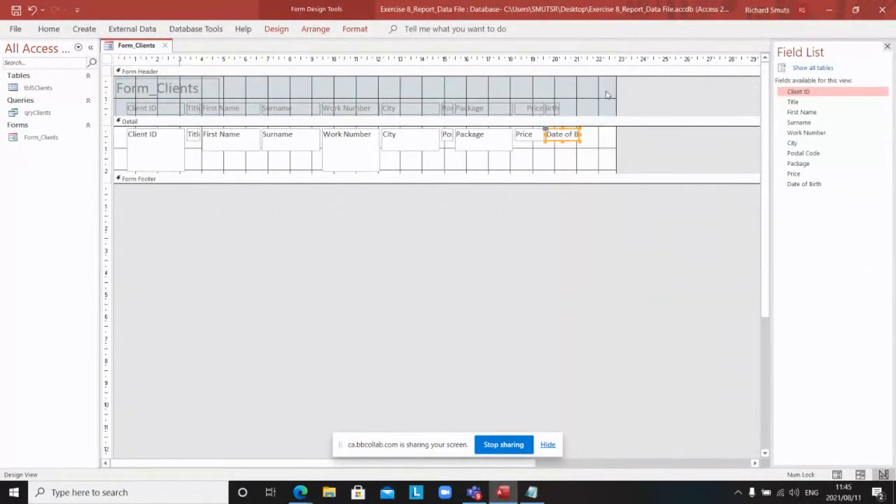
drag(580, 134, 606, 136)
click(578, 136)
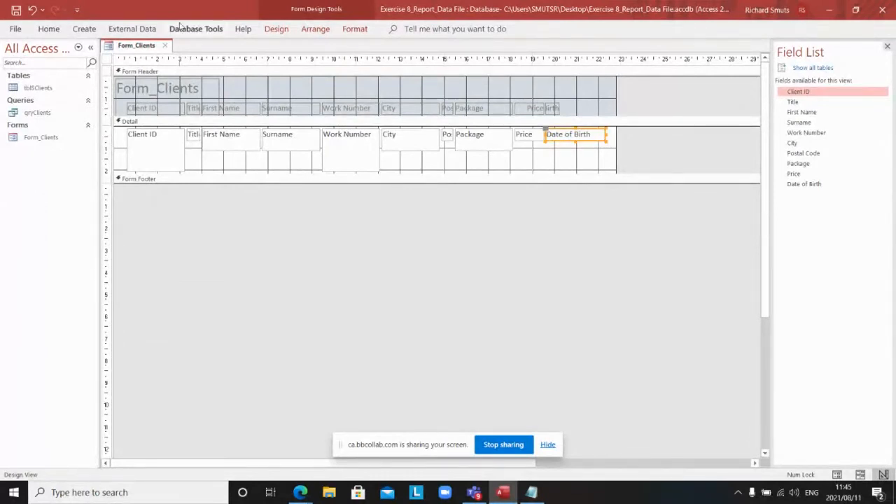
Step: Bring up the view options for Form_Clients from its document tab
right_click(141, 46)
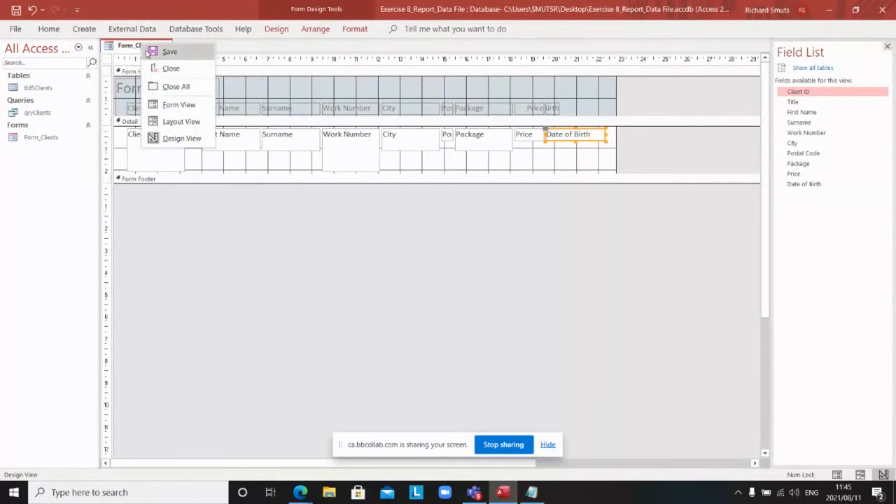
click(166, 54)
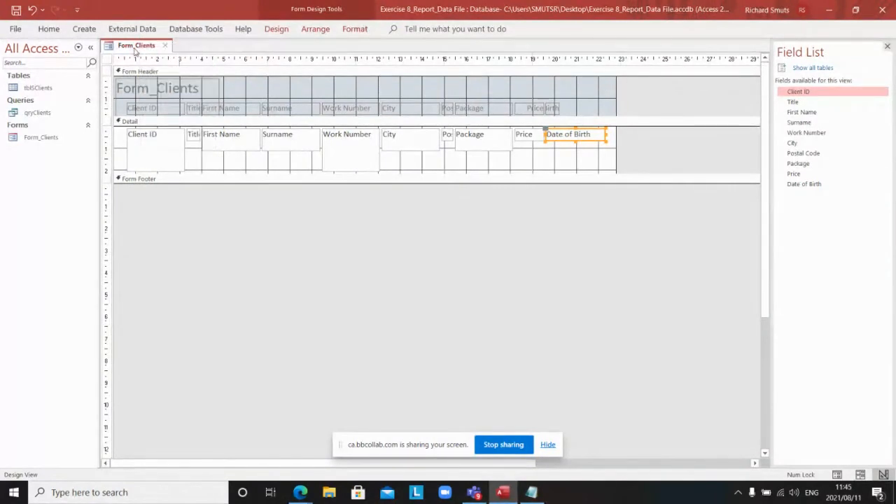
right_click(136, 50)
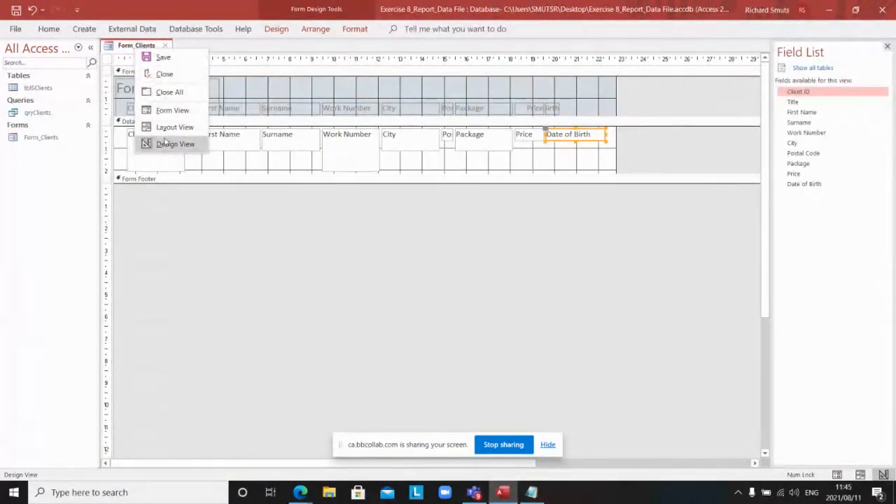
Step: In Form View, inspect the first client's price and birth date values
click(170, 110)
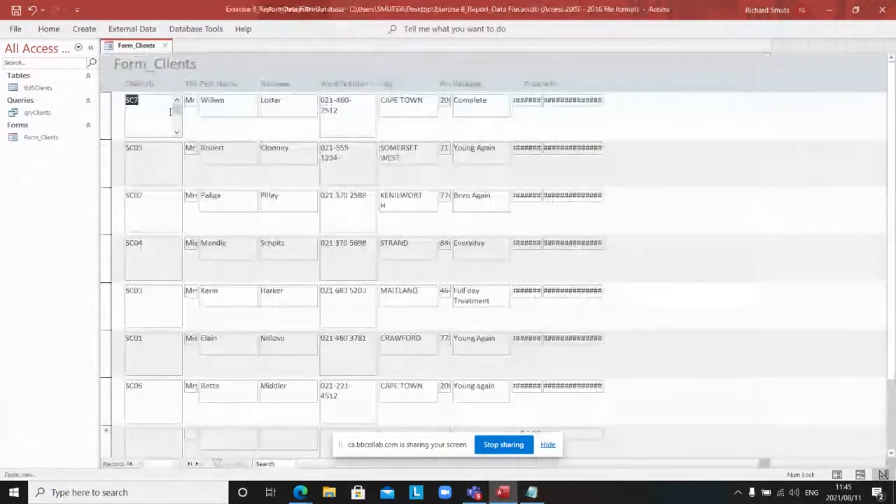
double_click(594, 100)
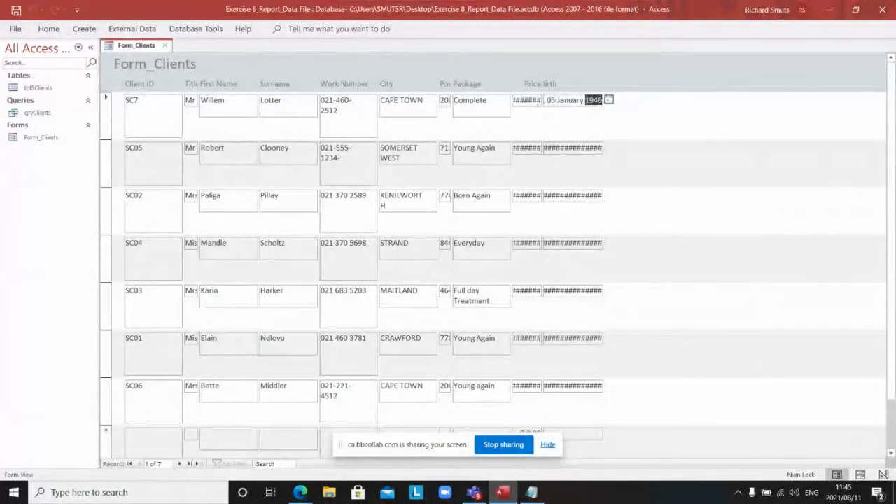
double_click(536, 101)
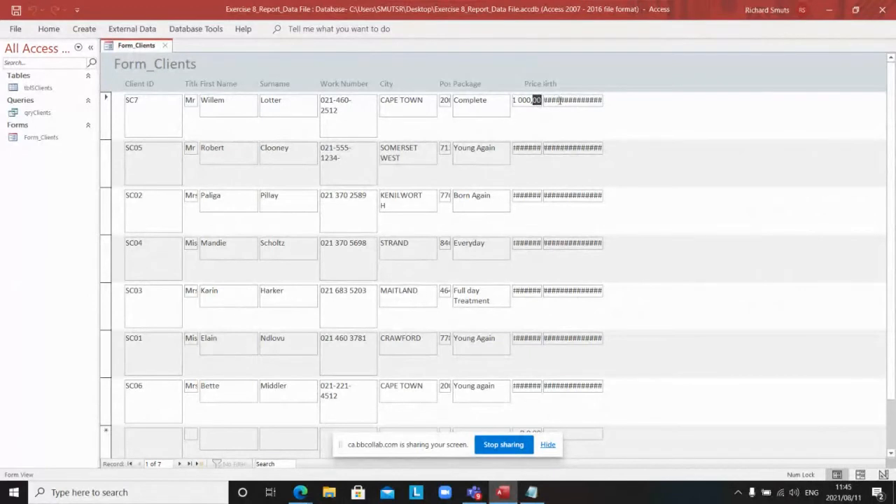
double_click(560, 100)
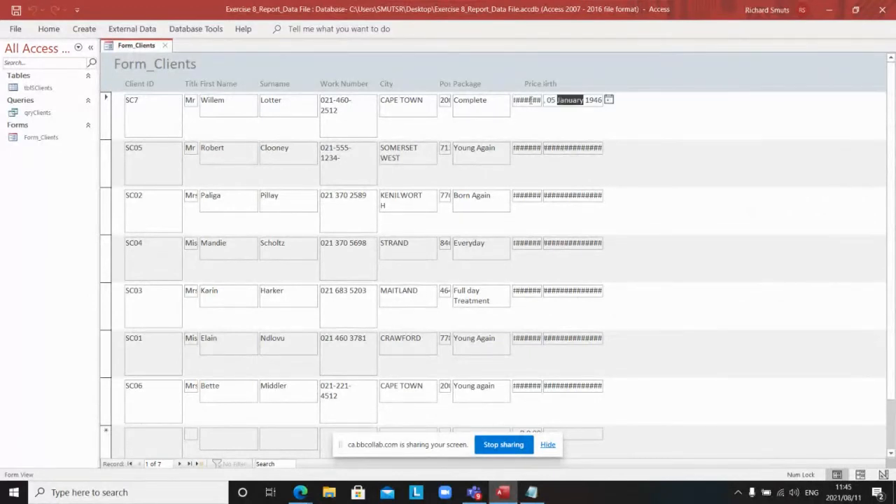
click(530, 101)
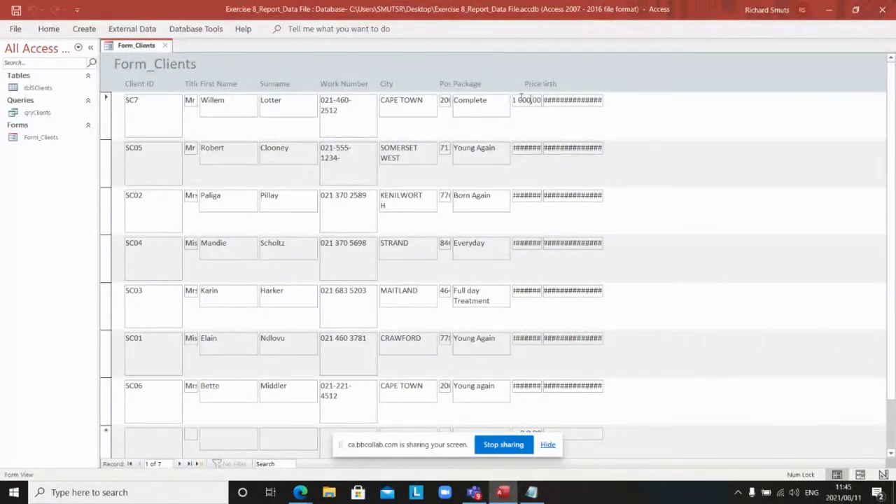
Step: Close and permanently delete Form_Clients, then start the Form Wizard from Create
click(165, 46)
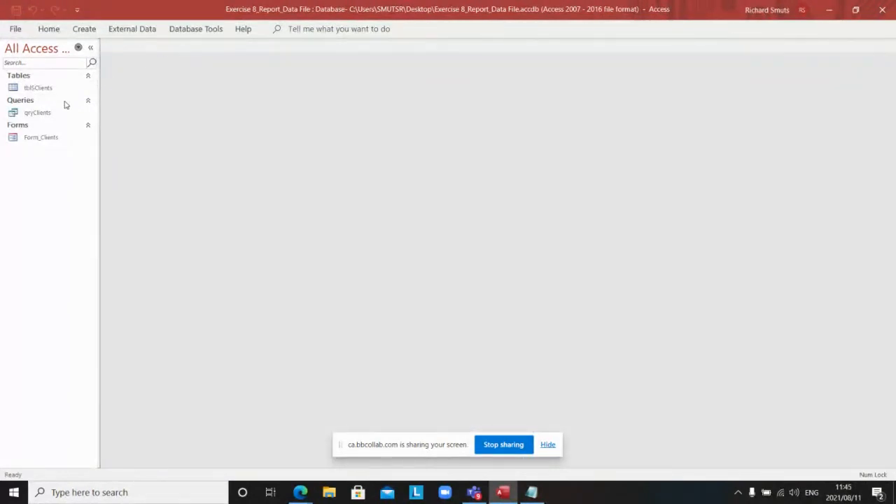
right_click(52, 140)
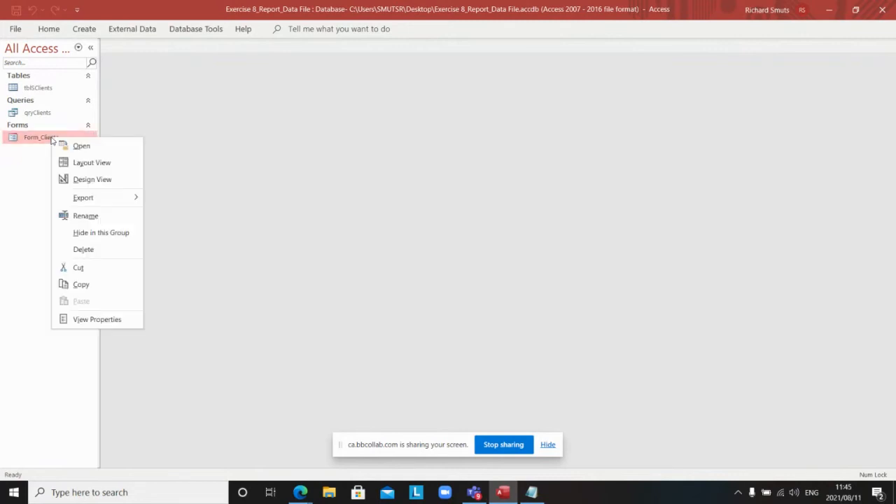
click(74, 250)
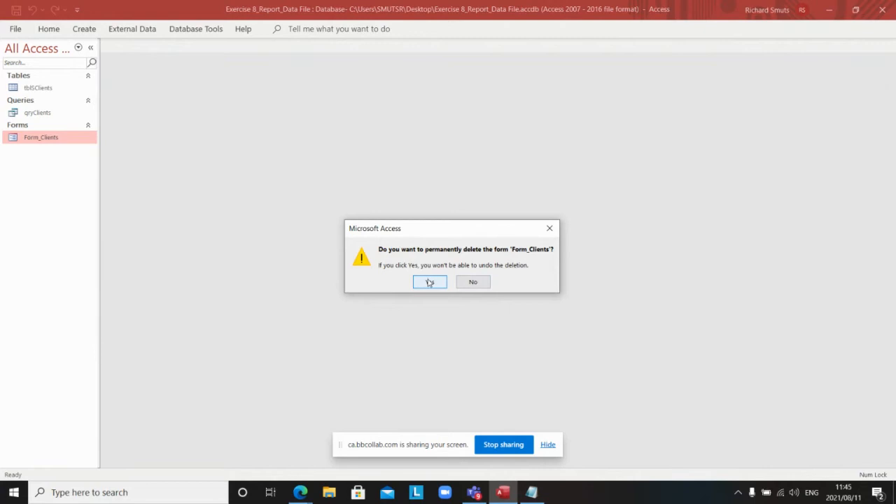
click(429, 283)
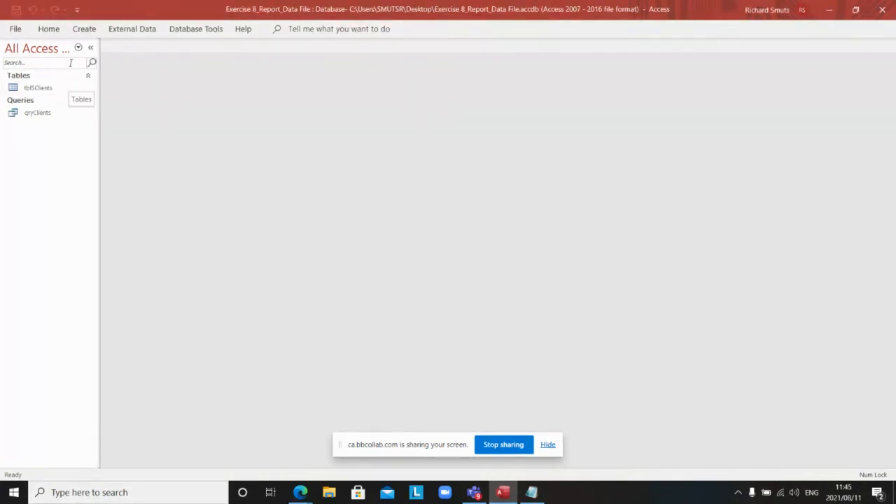
click(83, 32)
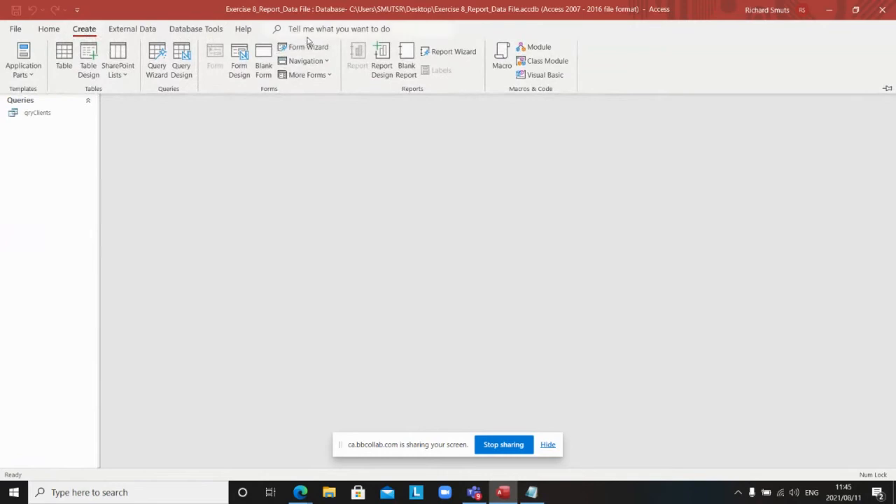
click(308, 47)
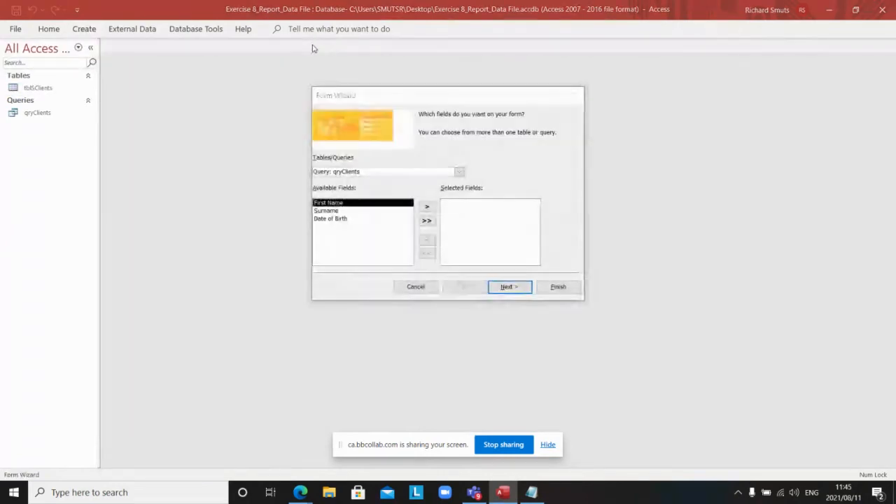
Step: Build a columnar Form_Clients form with all tblSClients fields through the Form Wizard
click(459, 173)
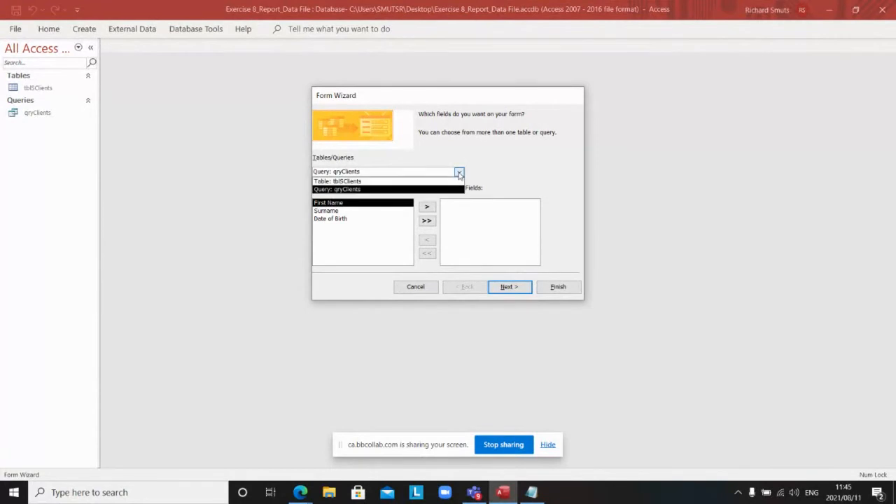
click(371, 181)
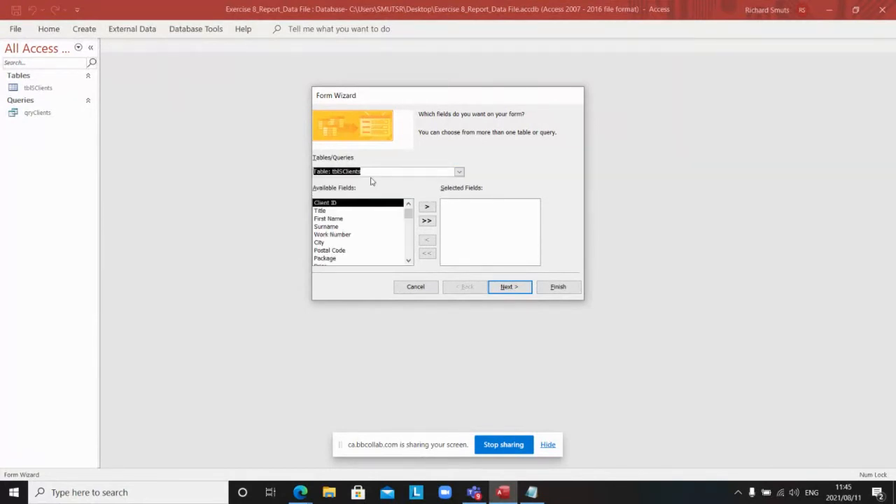
click(427, 221)
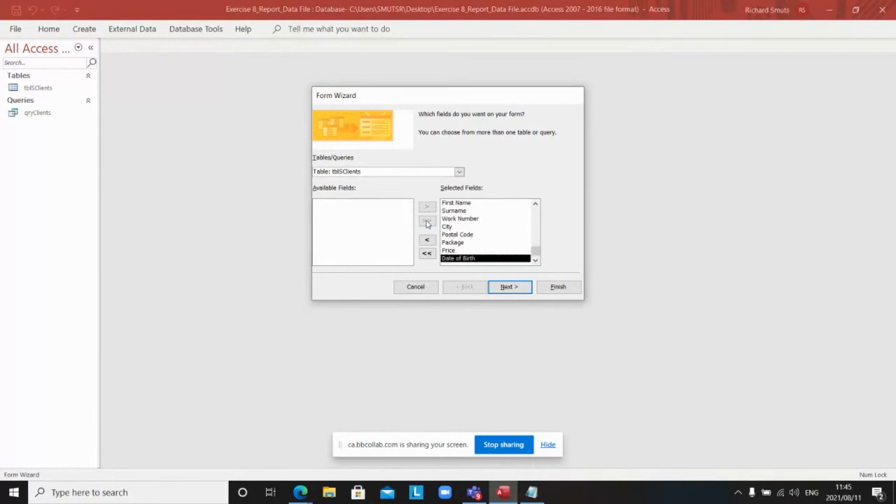
click(508, 287)
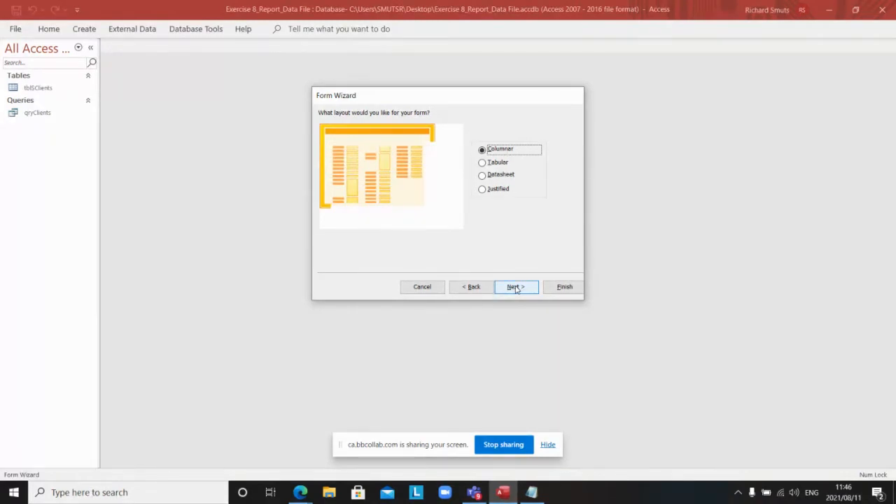
click(515, 287)
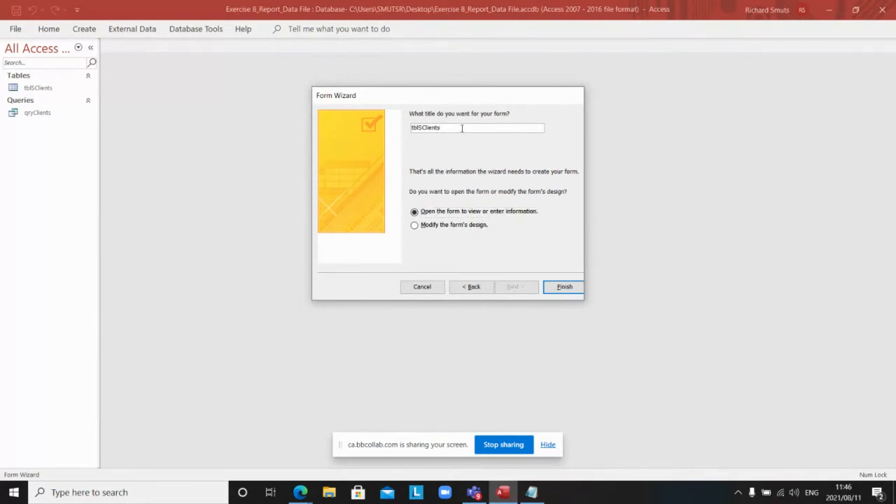
key(BackSpace)
key(BackSpace)
key(BackSpace)
key(BackSpace)
key(BackSpace)
key(BackSpace)
key(BackSpace)
key(BackSpace)
key(BackSpace)
key(BackSpace)
text(Form_Clients)
click(560, 289)
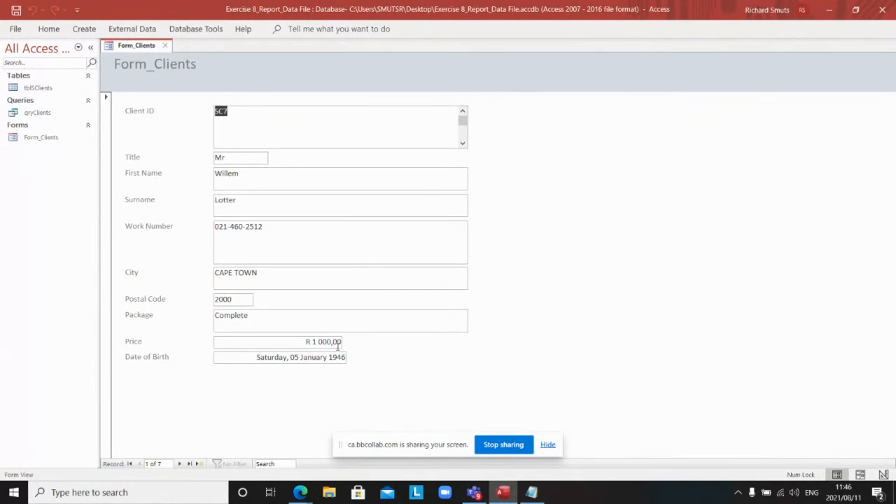
right_click(141, 48)
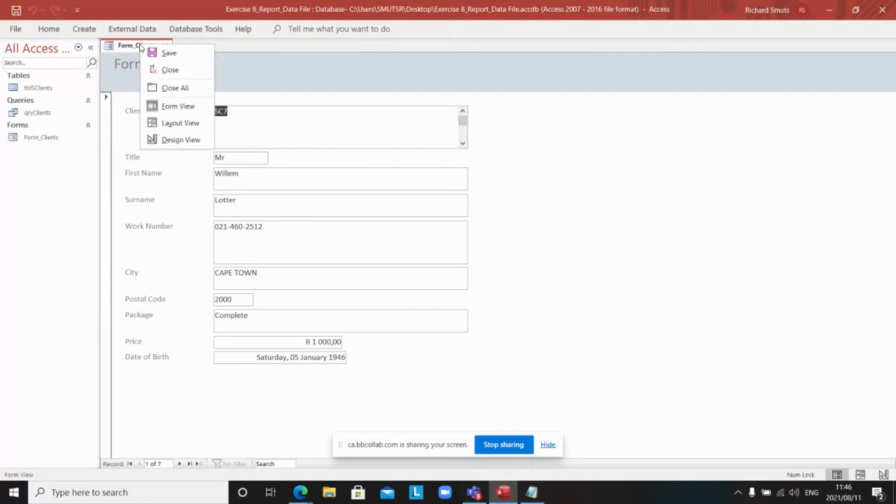
click(181, 107)
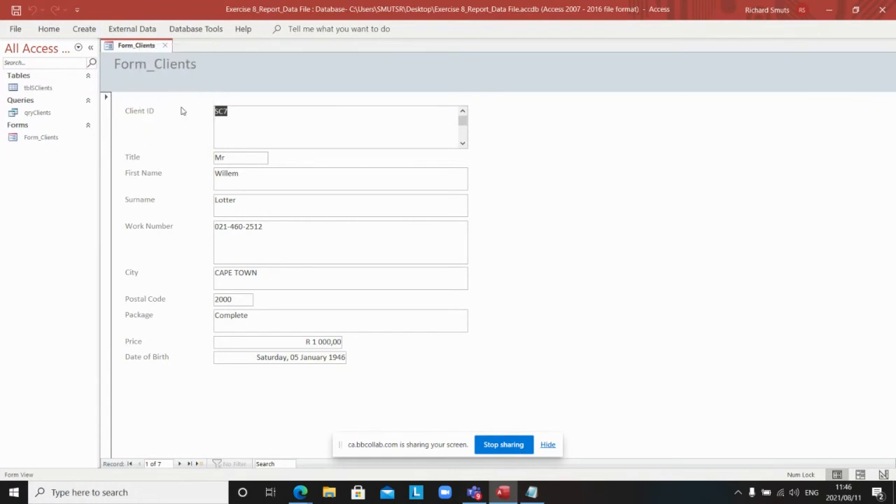
right_click(148, 51)
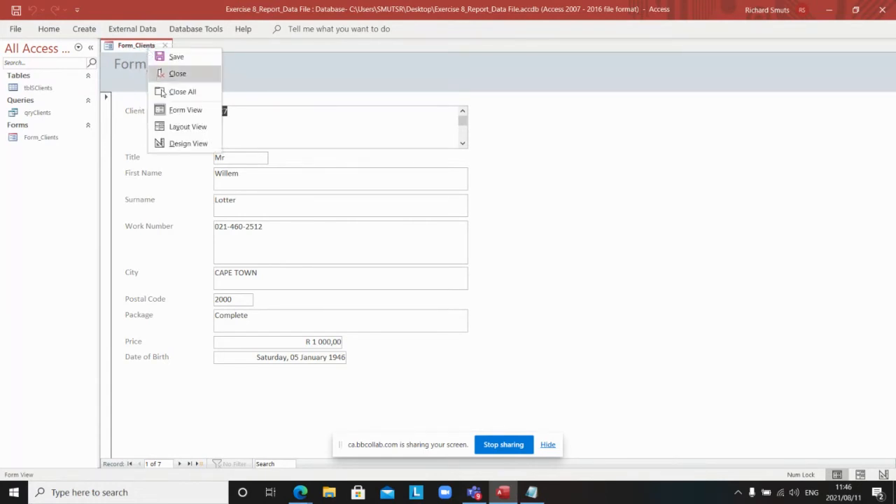
Step: In Layout View, widen the Client ID, First Name, Work Number and City boxes to match
click(181, 127)
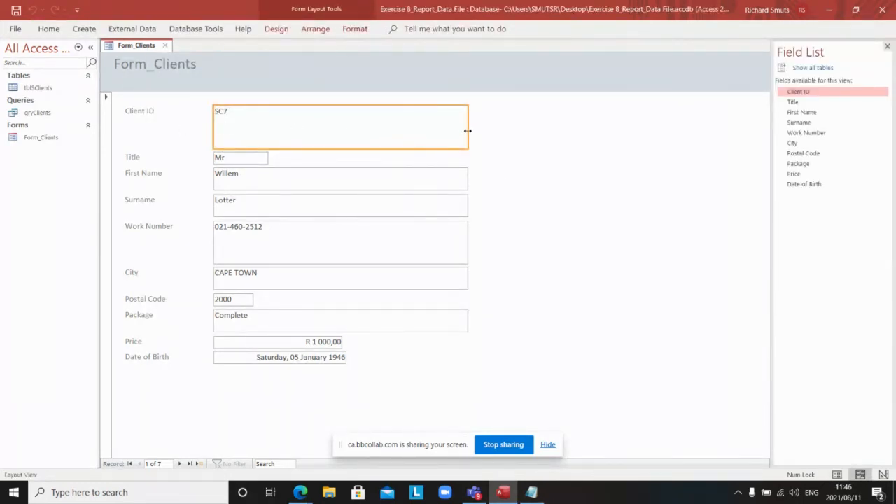
drag(469, 132, 493, 136)
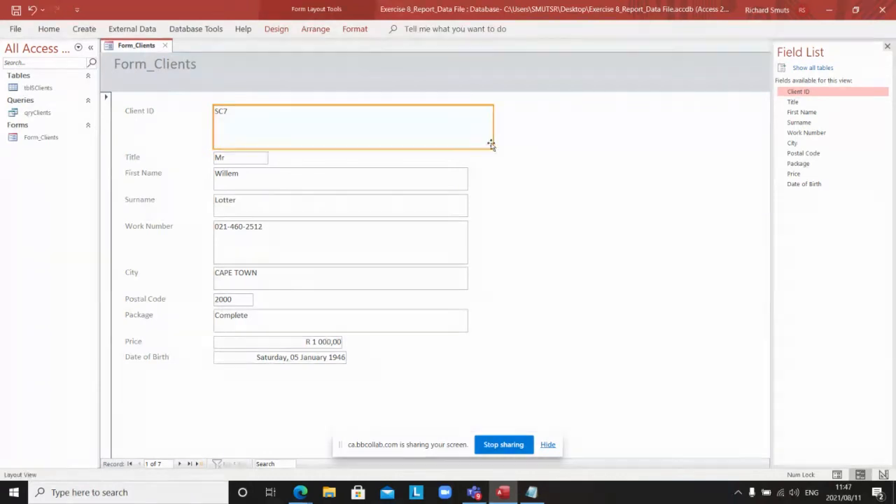
click(466, 180)
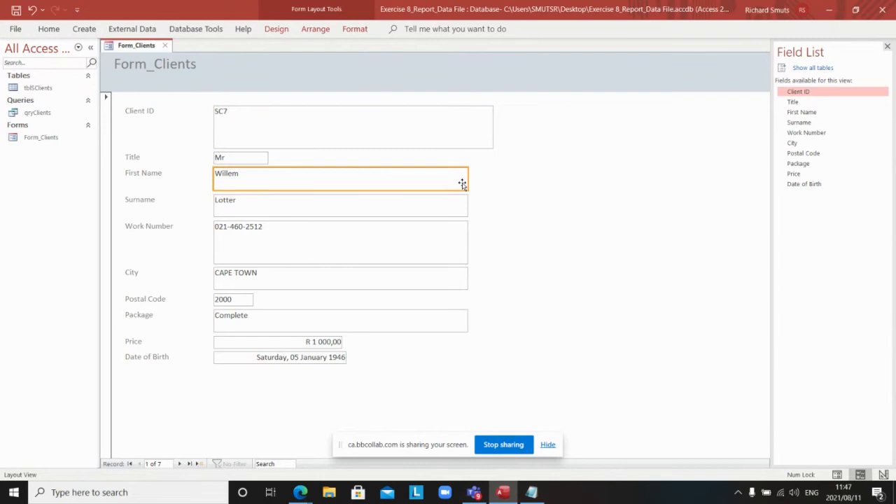
drag(466, 180, 489, 207)
click(466, 202)
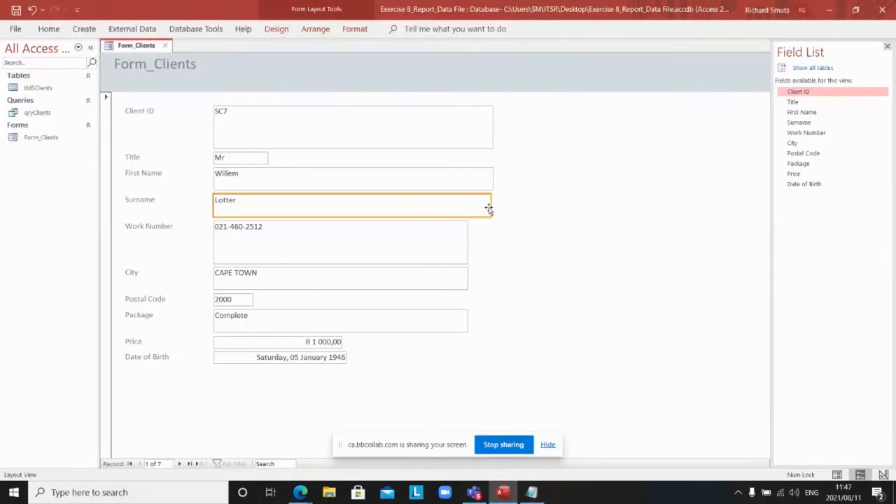
click(467, 240)
drag(467, 239, 490, 247)
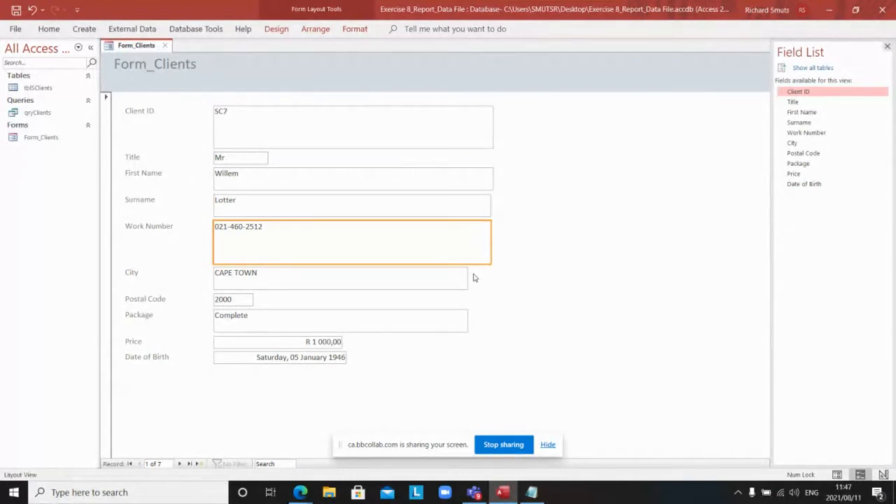
click(468, 281)
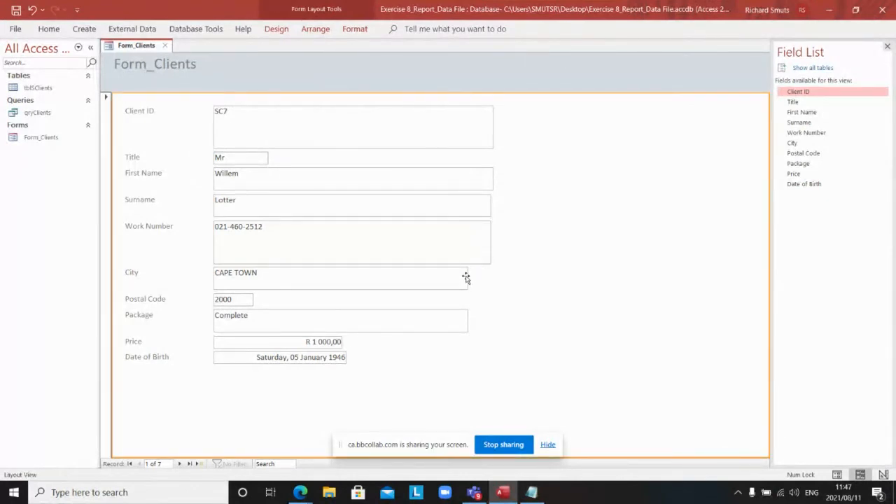
click(467, 278)
drag(466, 278, 487, 280)
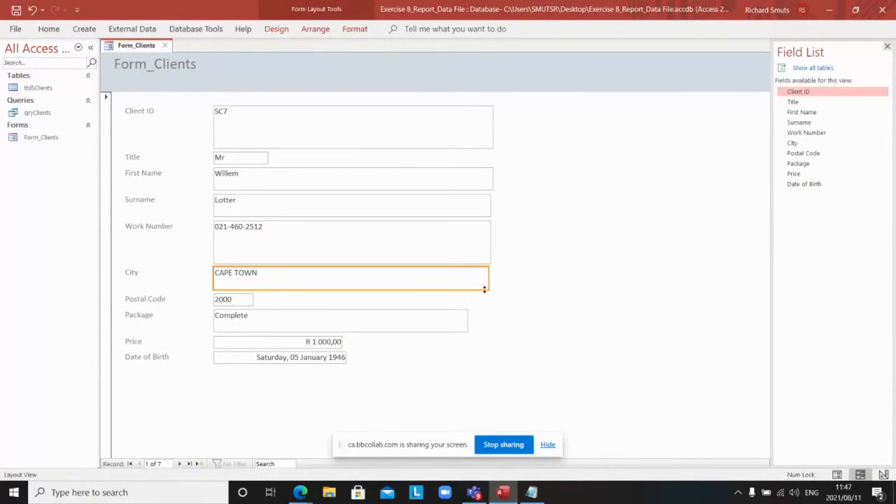
Step: Widen the Package box to match City and shrink Postal Code to fit 2000
click(466, 320)
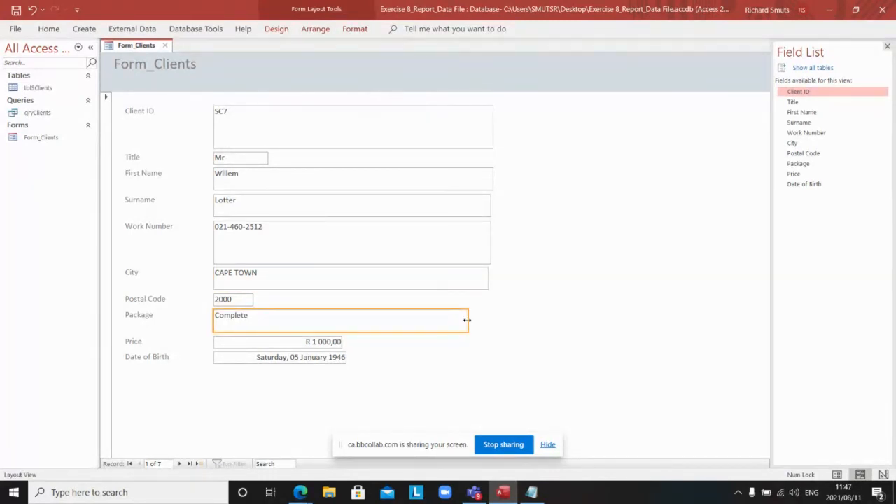
drag(468, 320, 488, 322)
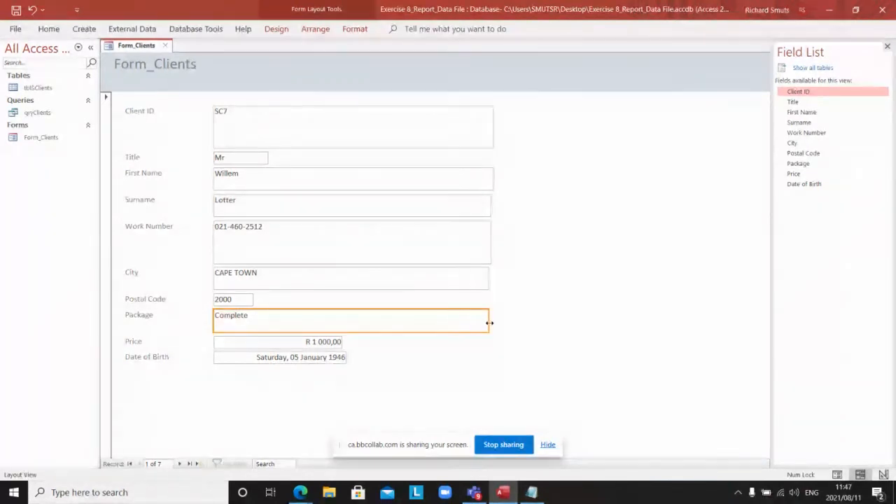
click(249, 302)
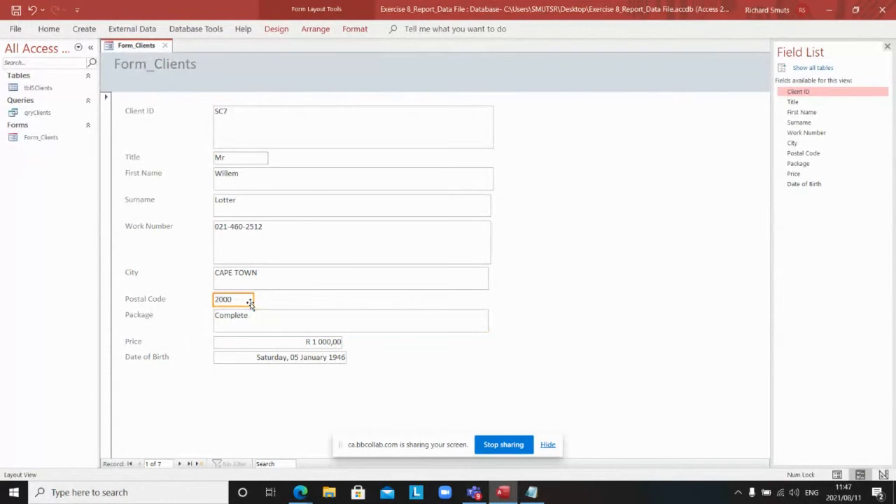
click(251, 302)
drag(242, 303, 238, 303)
Step: Make the Client ID box one line high and just wide enough to show SC7
click(285, 143)
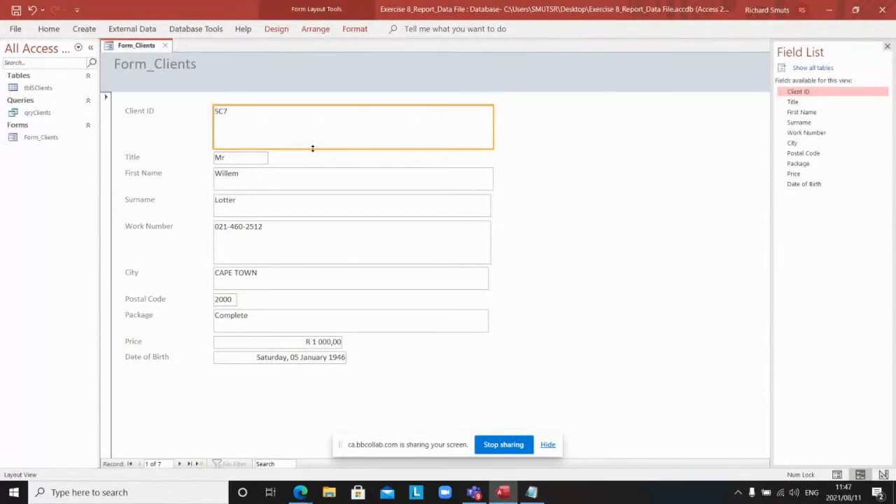
drag(313, 148, 316, 119)
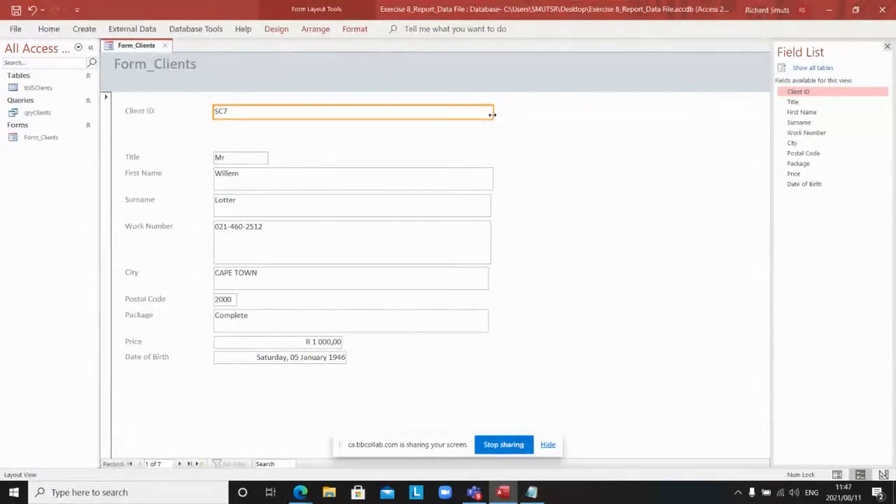
drag(492, 114, 231, 113)
click(328, 128)
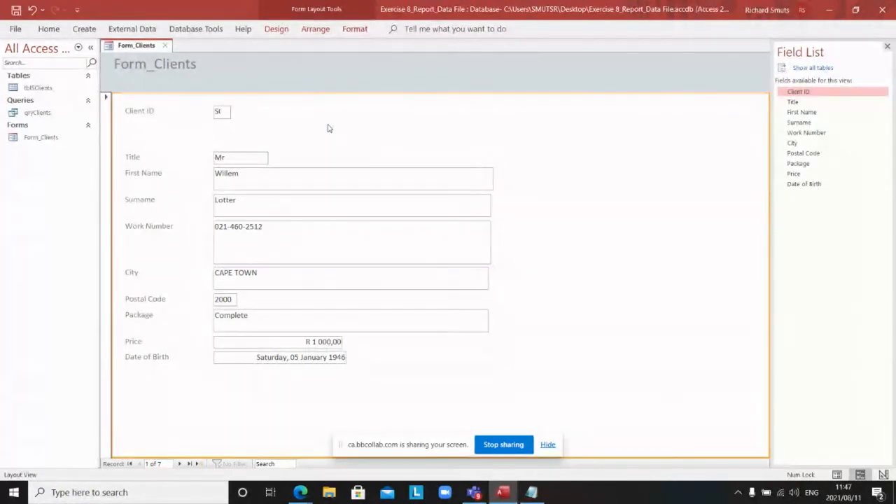
click(220, 111)
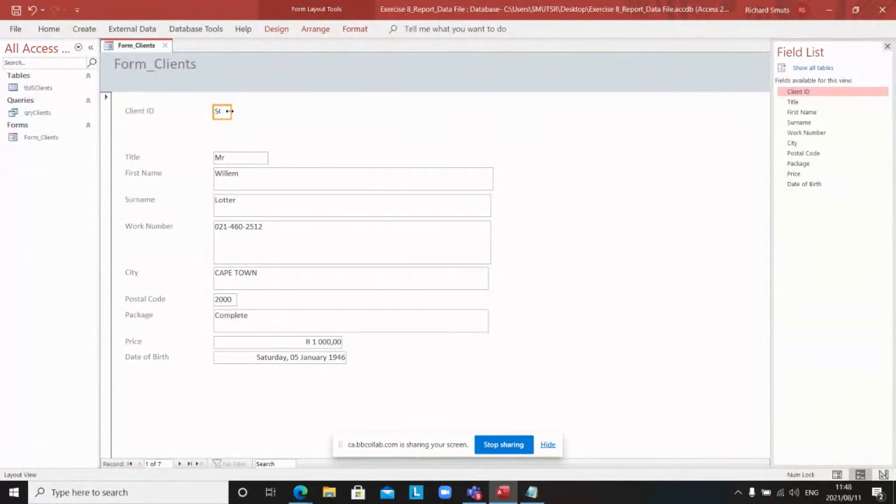
drag(229, 110, 247, 112)
click(332, 133)
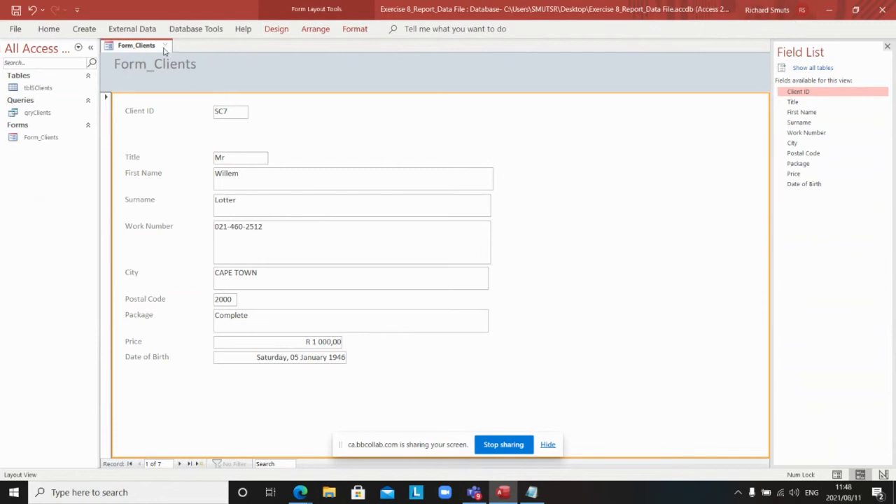
Step: Switch Form_Clients through Design, Form and Layout views, ending back in Design View
right_click(138, 48)
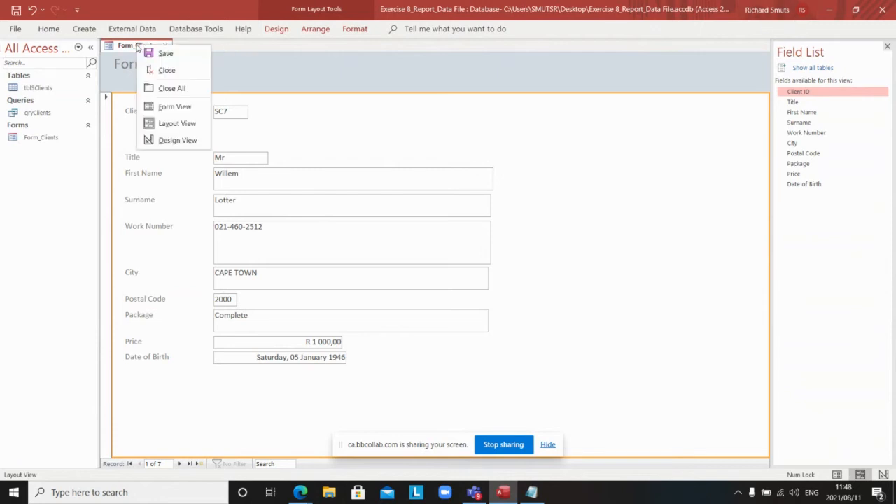
click(174, 141)
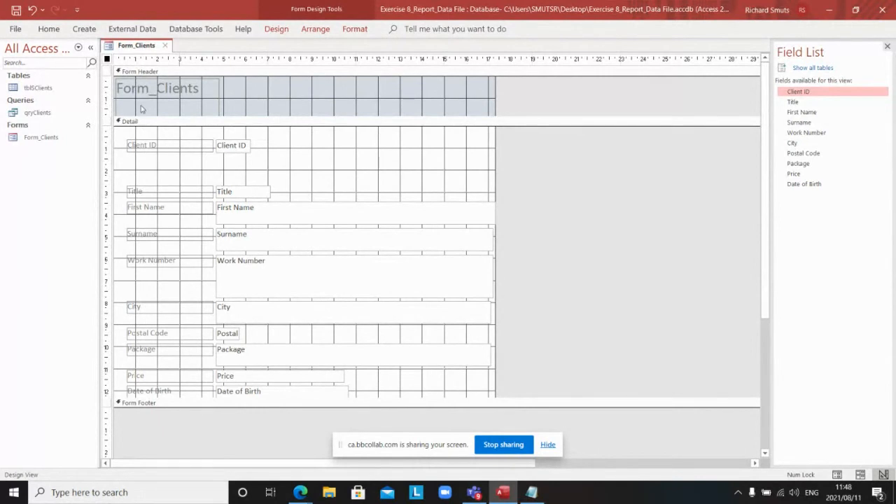
right_click(130, 49)
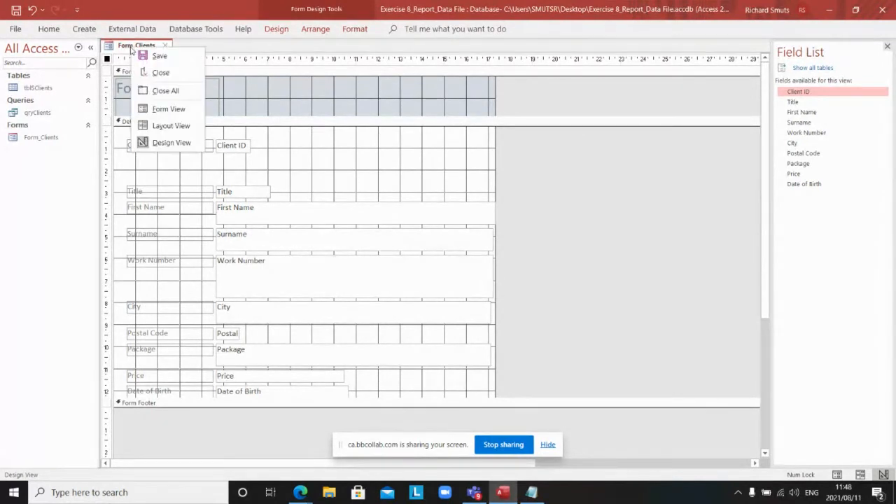
click(160, 112)
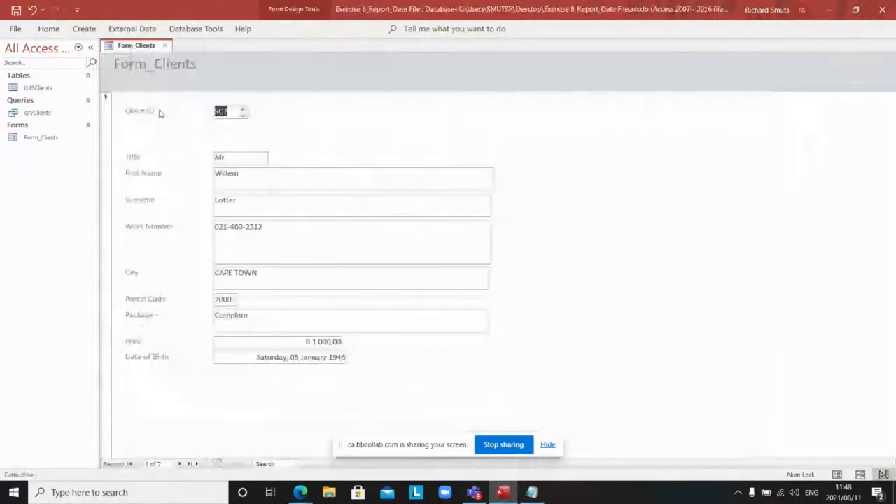
right_click(132, 48)
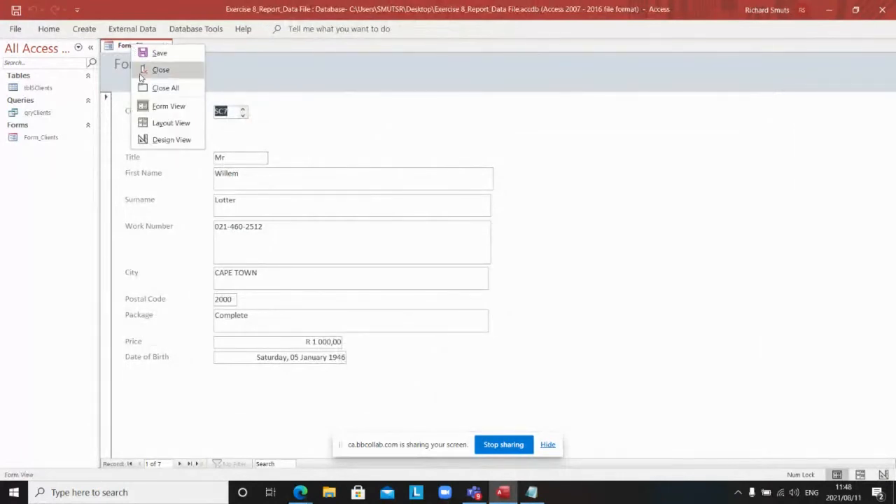
click(163, 123)
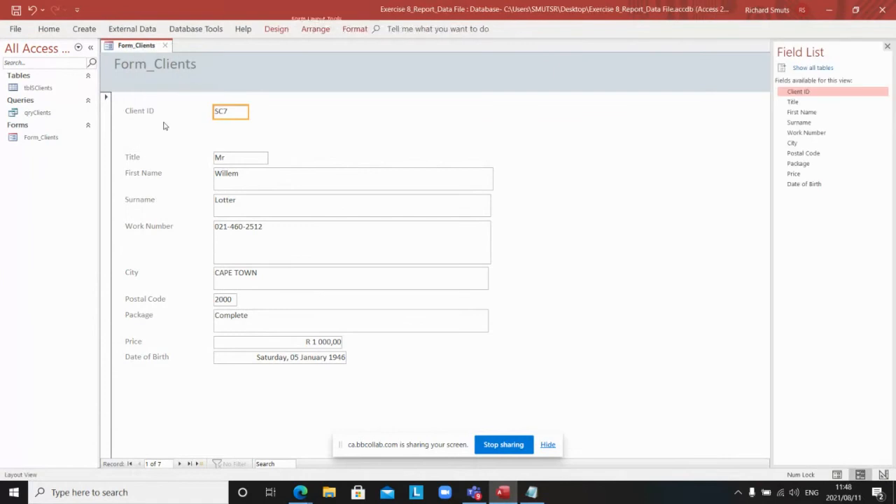
right_click(131, 47)
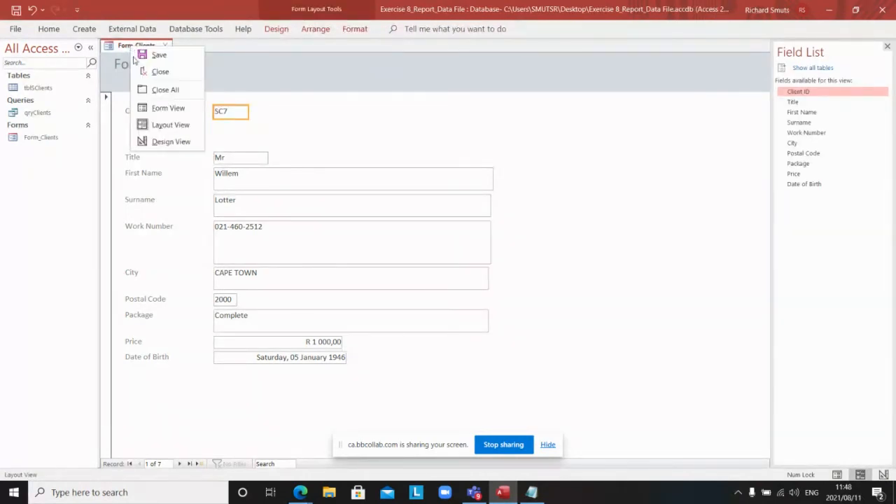
click(178, 144)
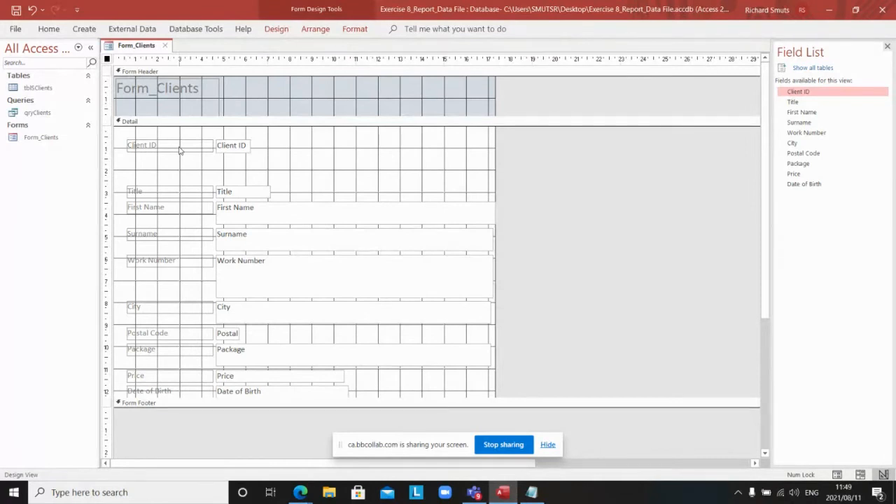
right_click(142, 49)
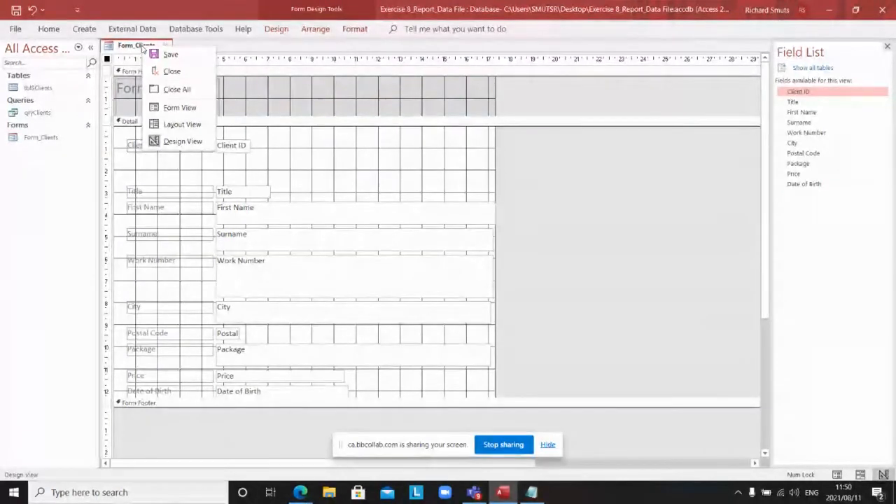
Step: Close the Form_Clients form from its tab's shortcut menu, leaving the Access workspace empty
click(35, 208)
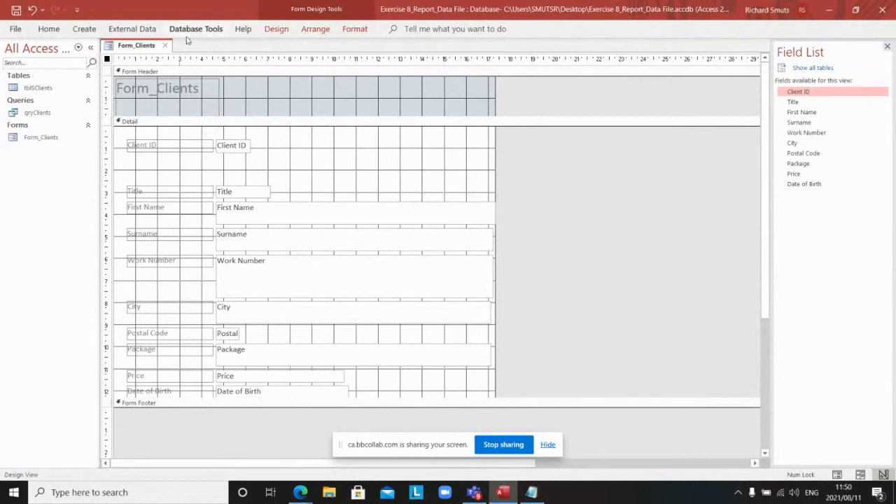
right_click(148, 45)
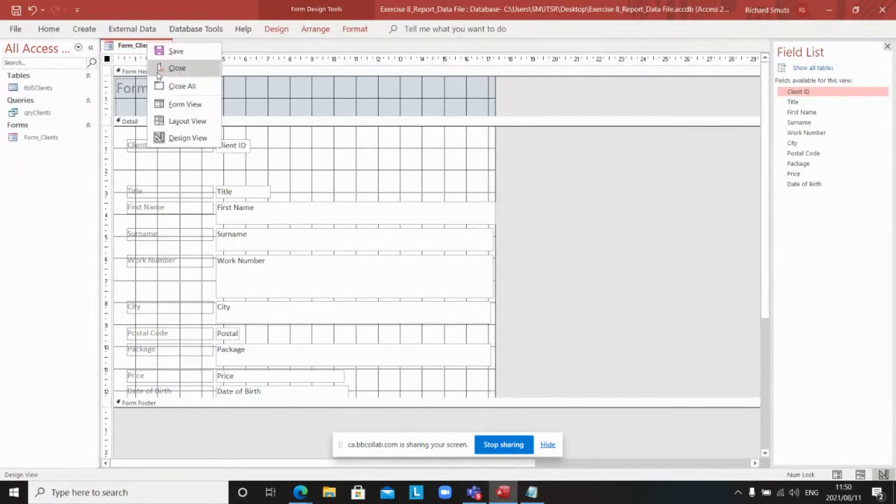
click(174, 53)
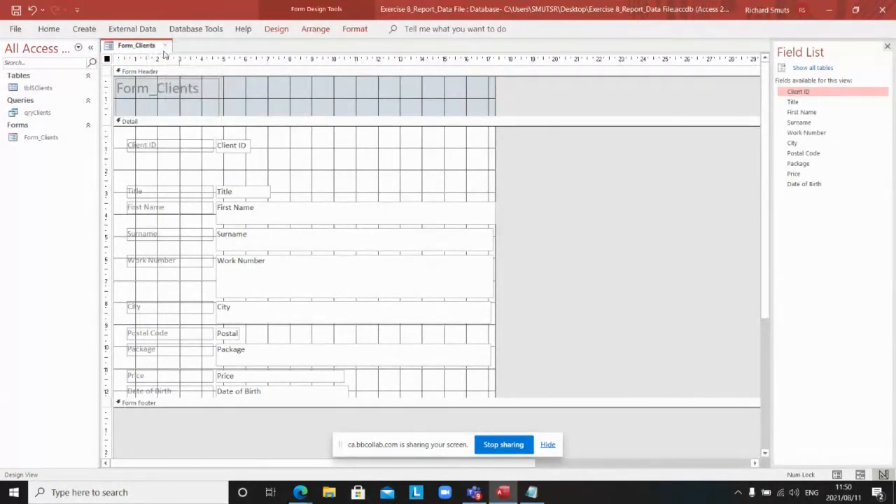
right_click(145, 49)
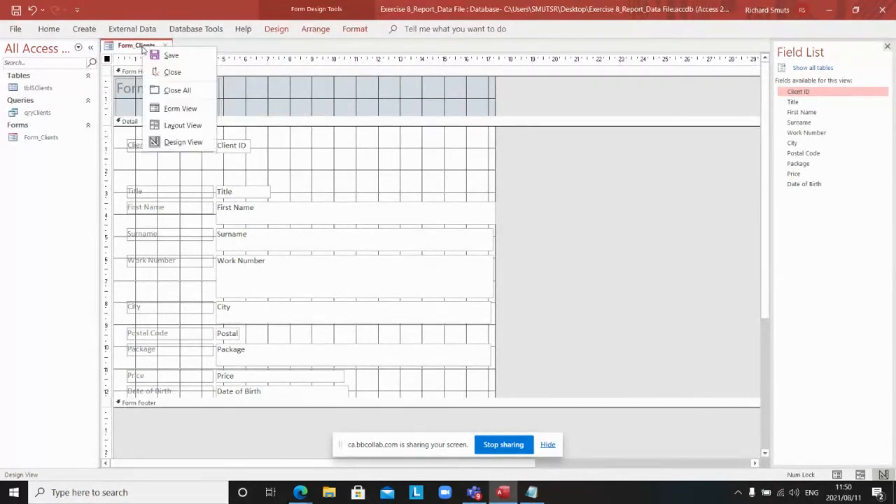
click(174, 73)
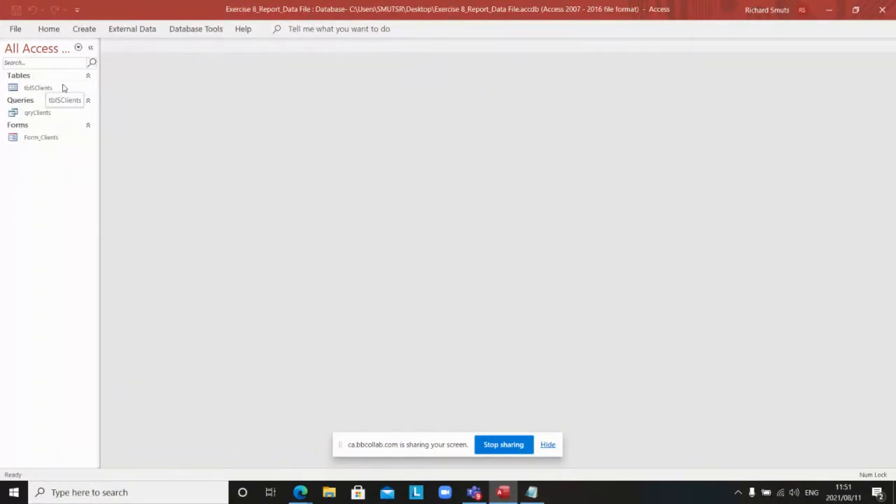
click(79, 50)
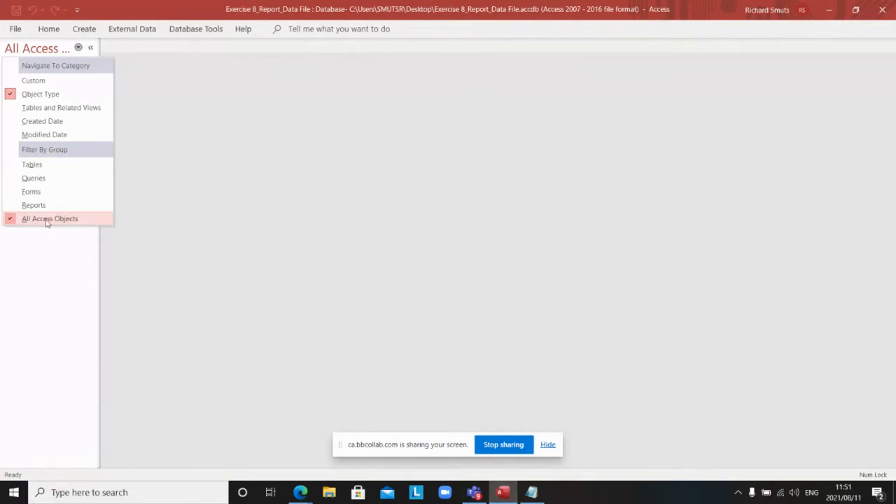
click(16, 179)
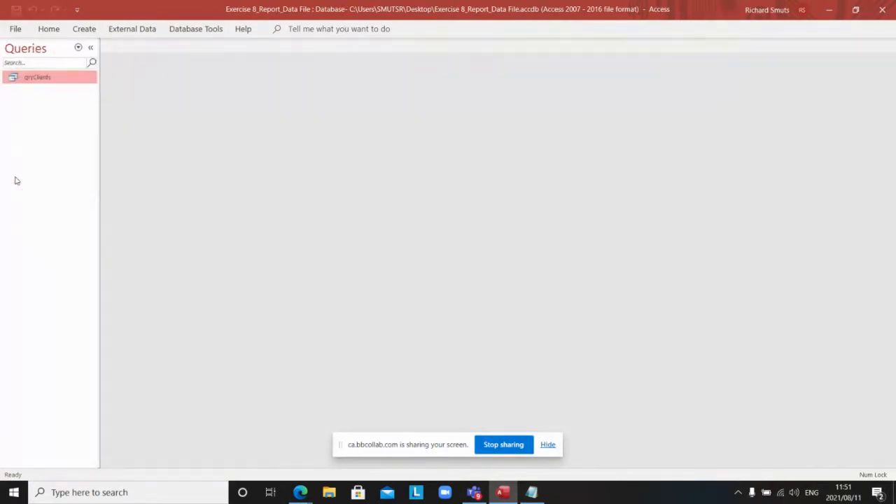
click(78, 48)
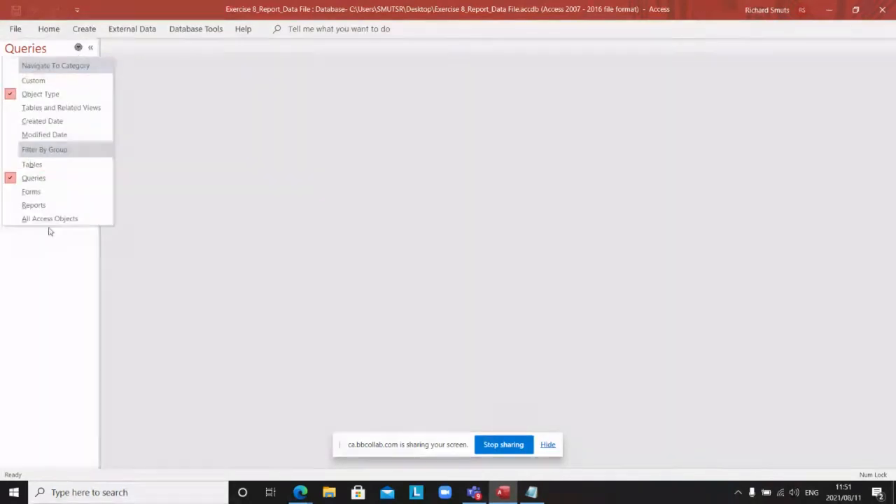
click(30, 219)
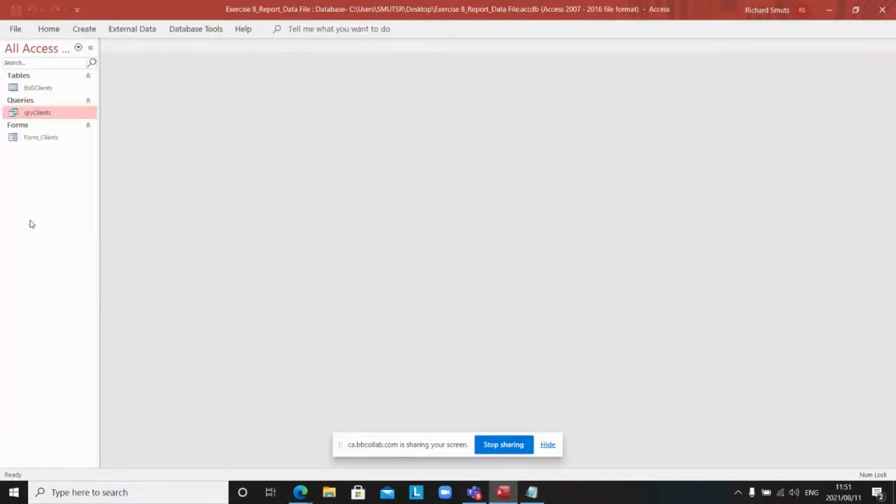
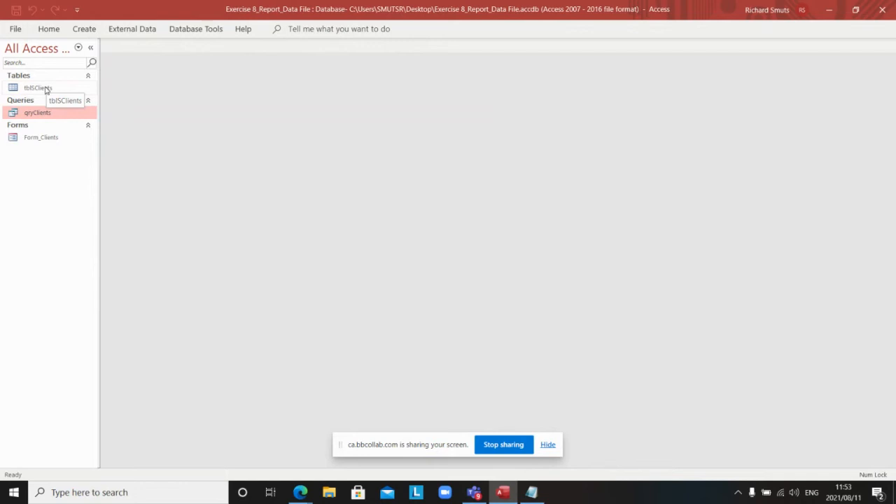
Step: Open the tblSClients table to review its records, close it, and switch to the Create ribbon
click(46, 89)
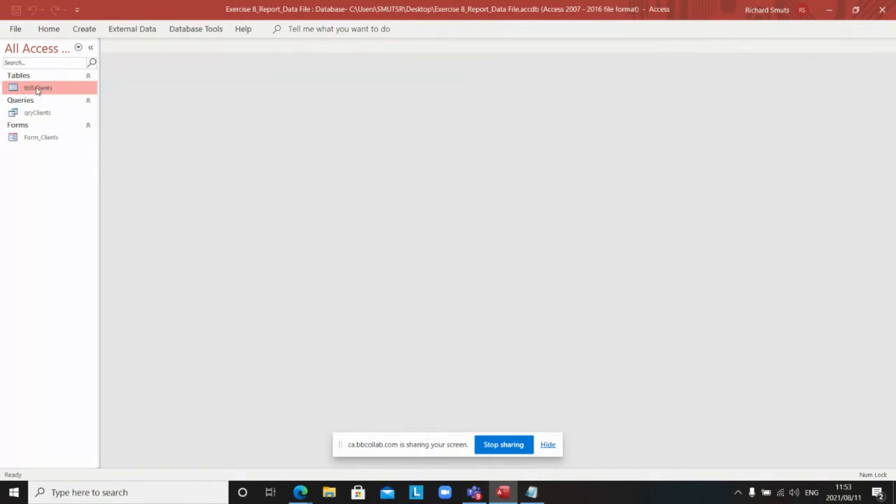
double_click(38, 89)
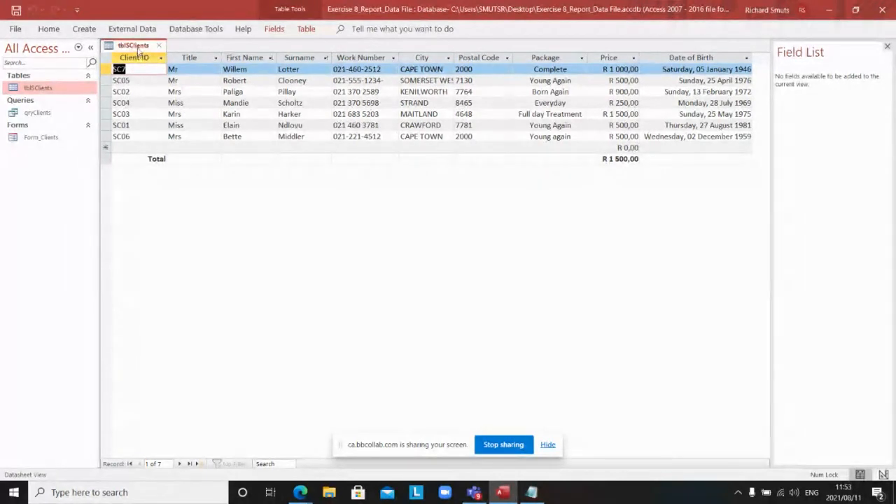
right_click(138, 49)
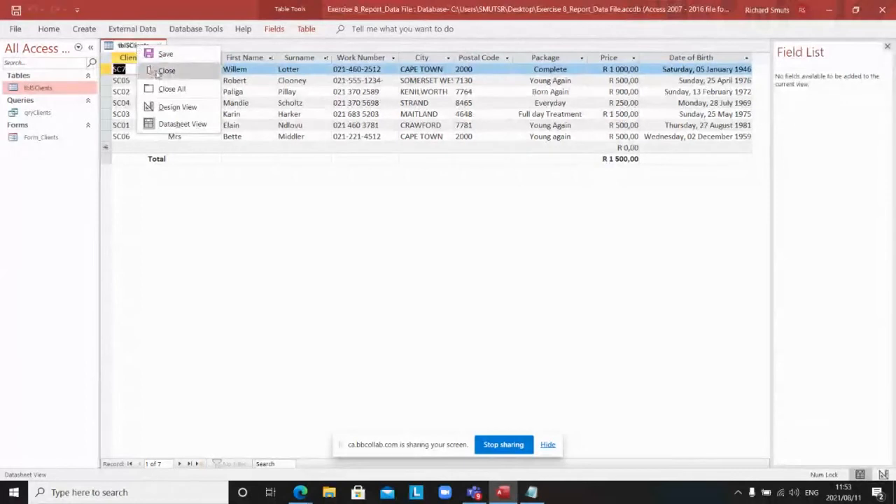
click(160, 73)
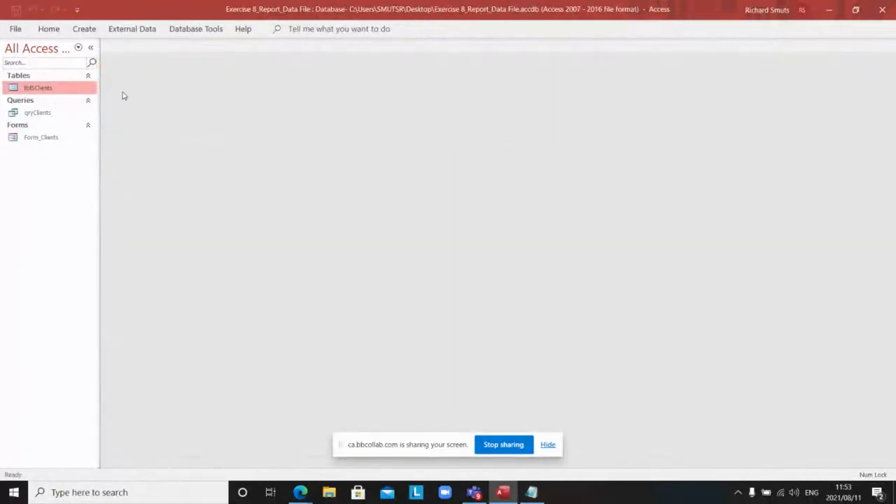
click(84, 29)
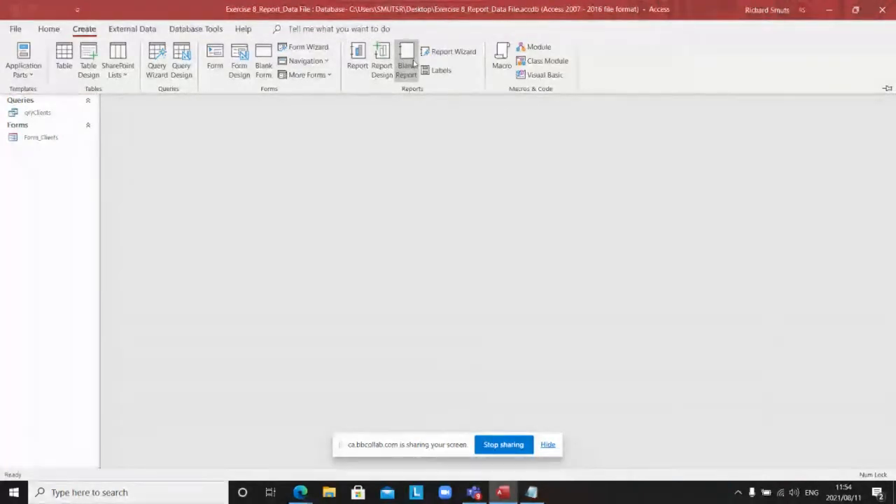
Step: Launch the Report Wizard with tblSClients as the source table and select the Title field
click(460, 53)
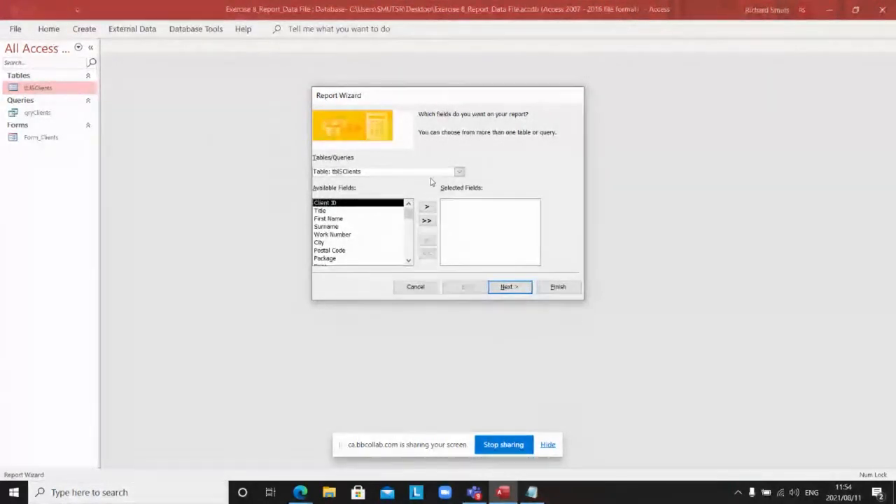
click(457, 172)
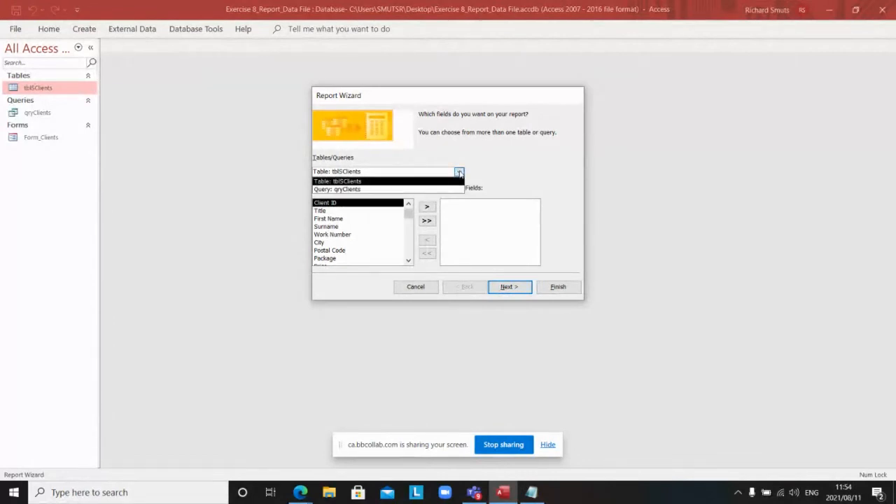
click(352, 183)
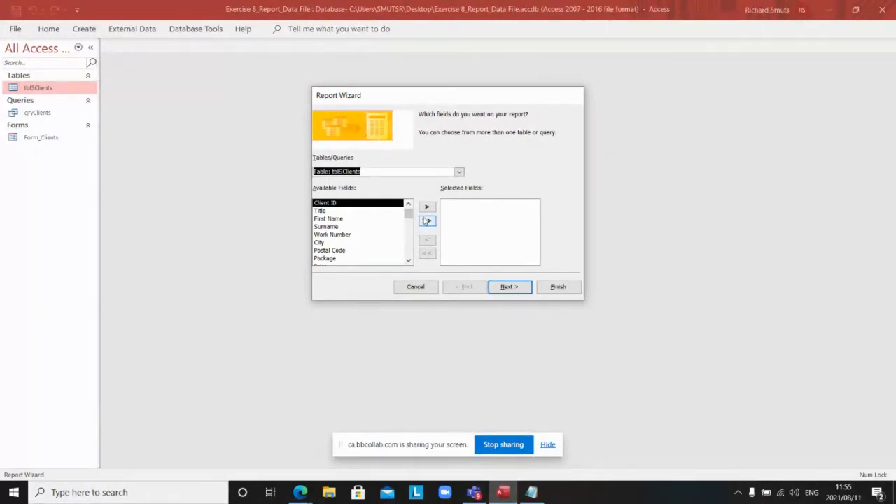
click(371, 212)
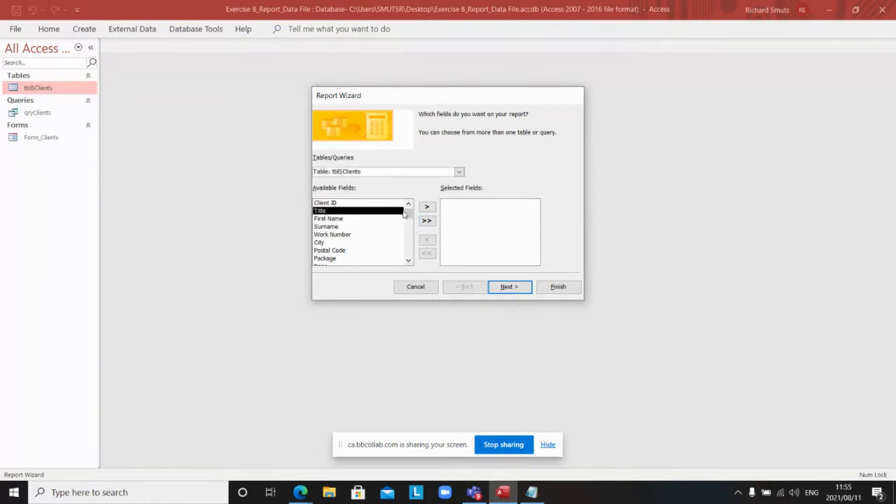
Step: Add Title, First Name, Surname and Work Number to the report, then advance to grouping
click(427, 207)
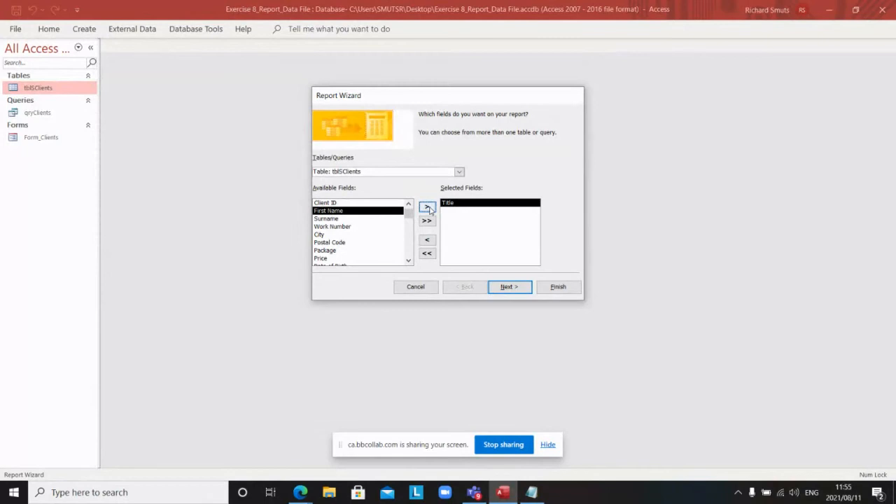
click(428, 209)
click(428, 208)
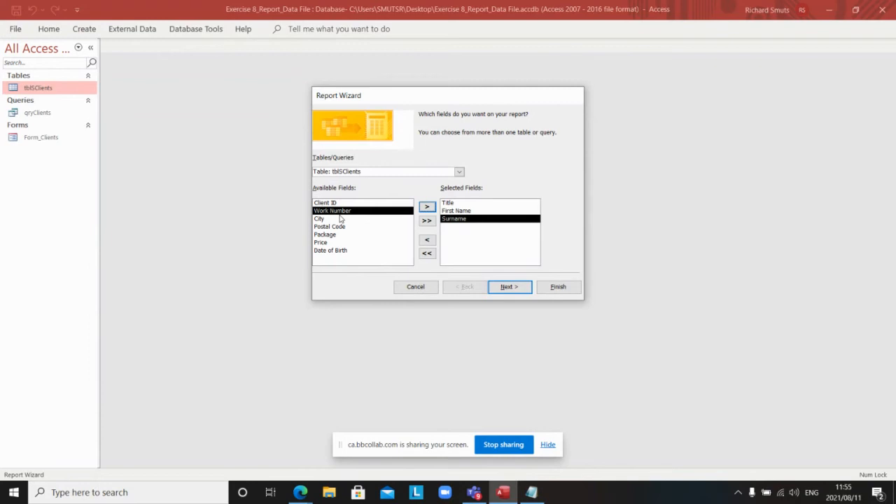
click(426, 208)
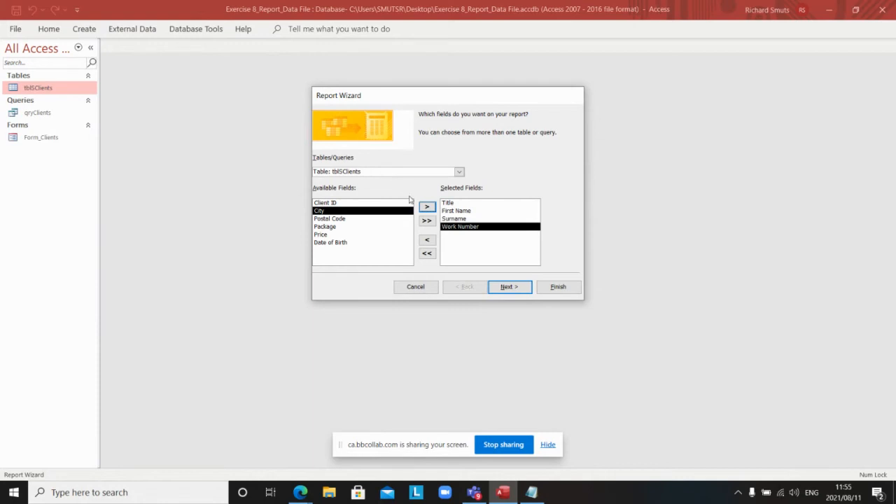
click(507, 288)
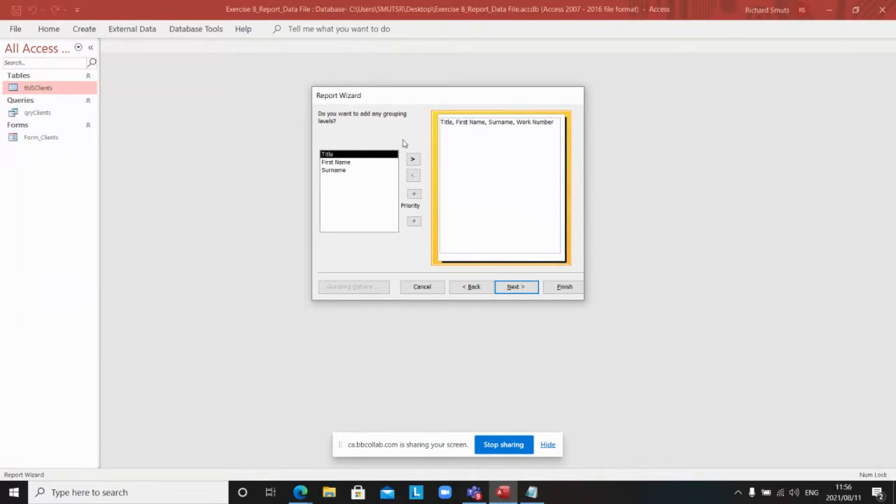
Step: Skip grouping, sort records by Surname in ascending order, then return to the grouping step
click(510, 288)
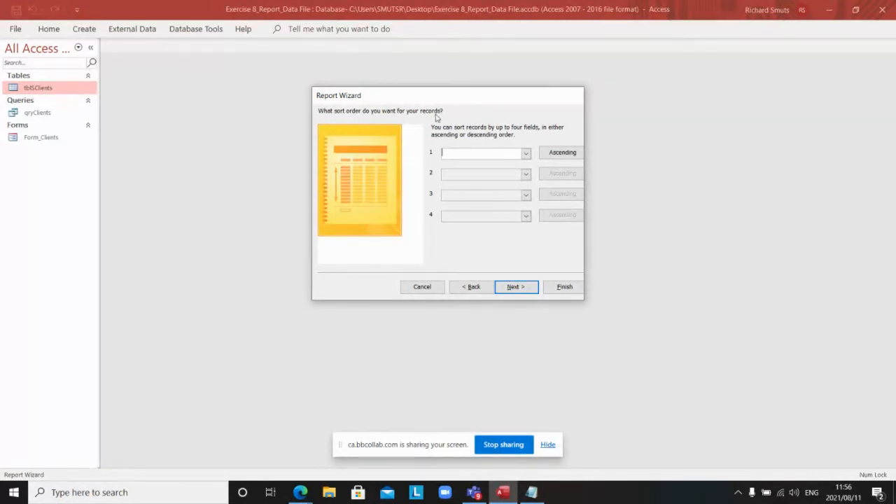
click(553, 156)
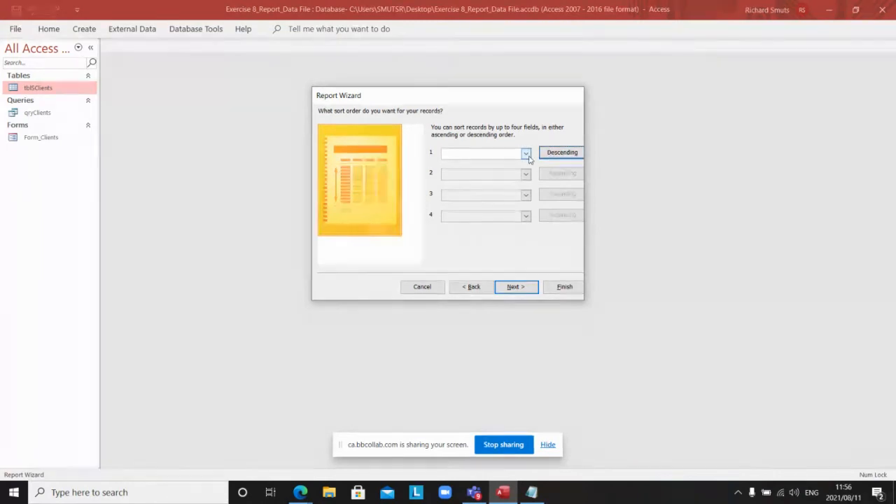
click(526, 154)
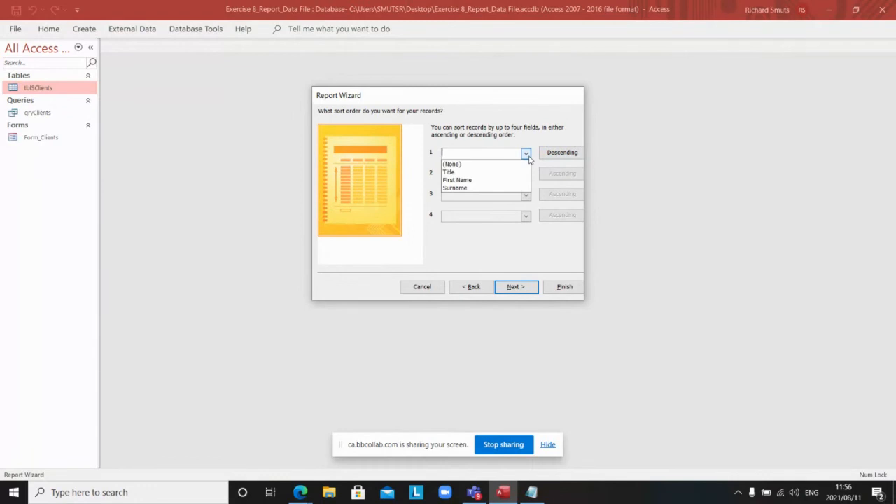
click(487, 188)
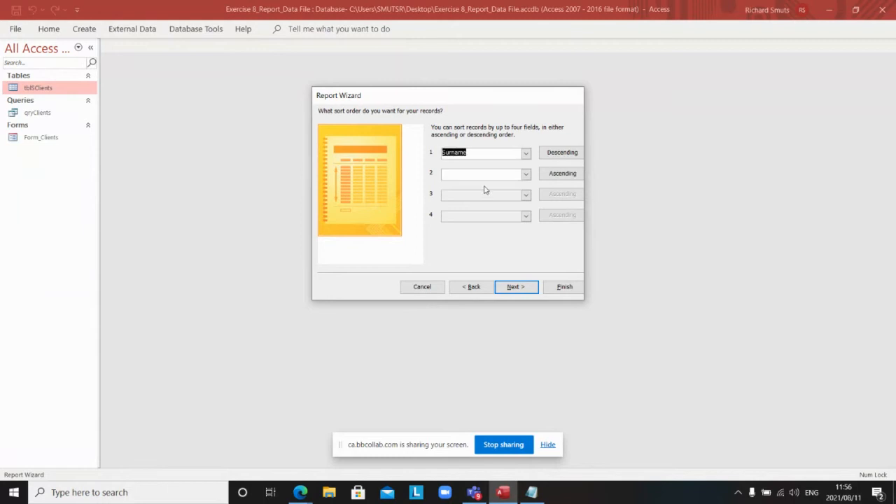
click(566, 155)
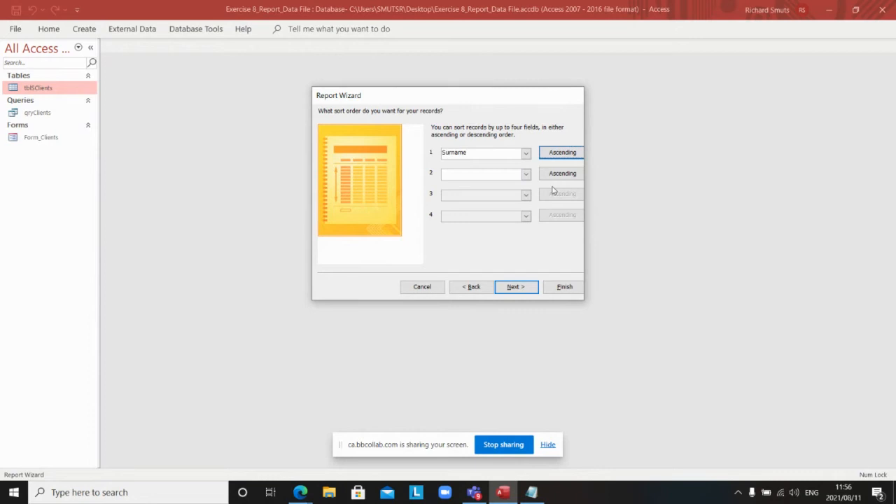
click(525, 174)
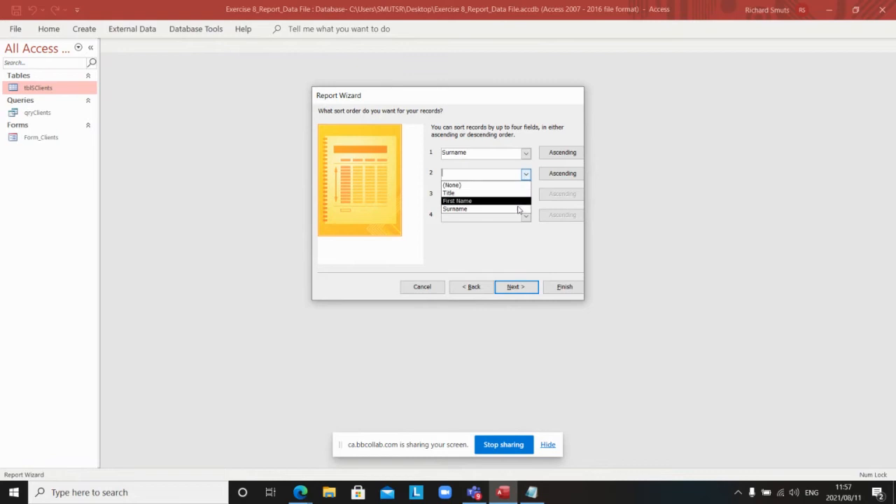
click(466, 286)
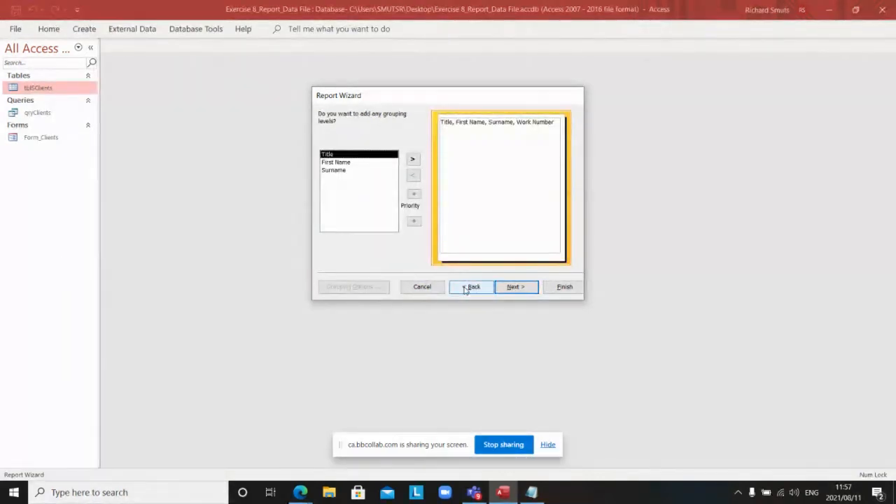
Step: Recheck the four chosen fields and advance past grouping with Surname as the first sort field
click(465, 287)
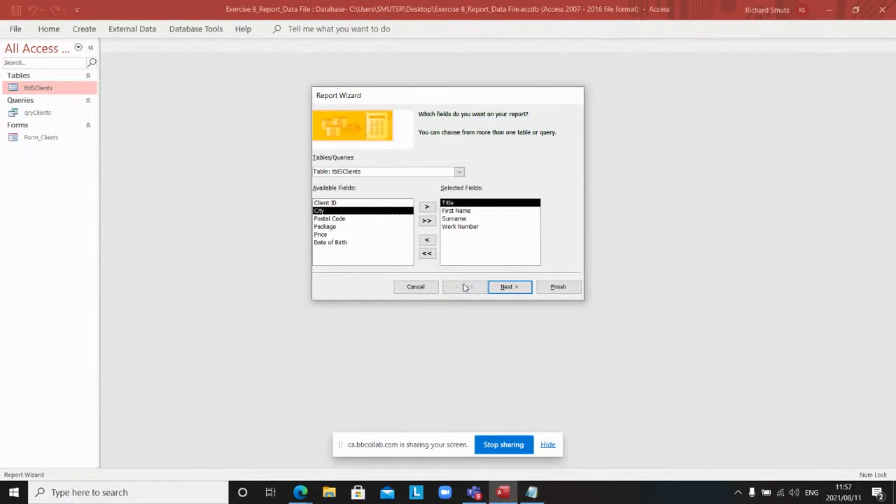
click(450, 227)
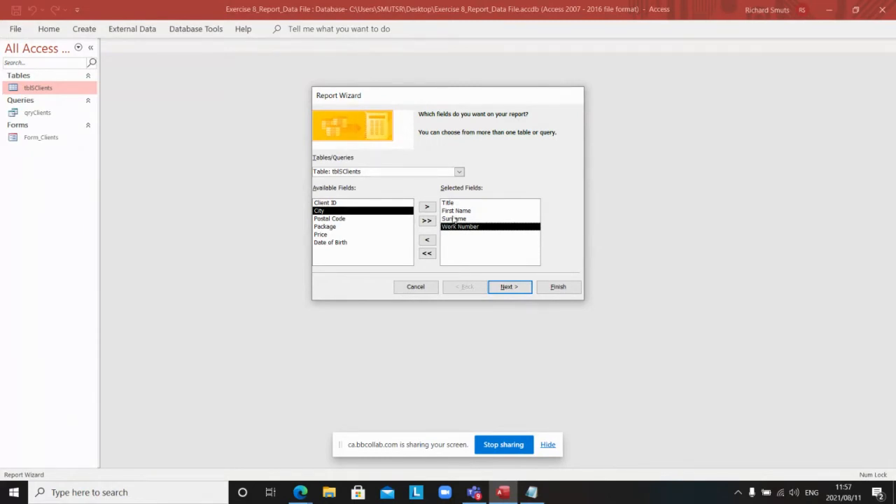
click(504, 291)
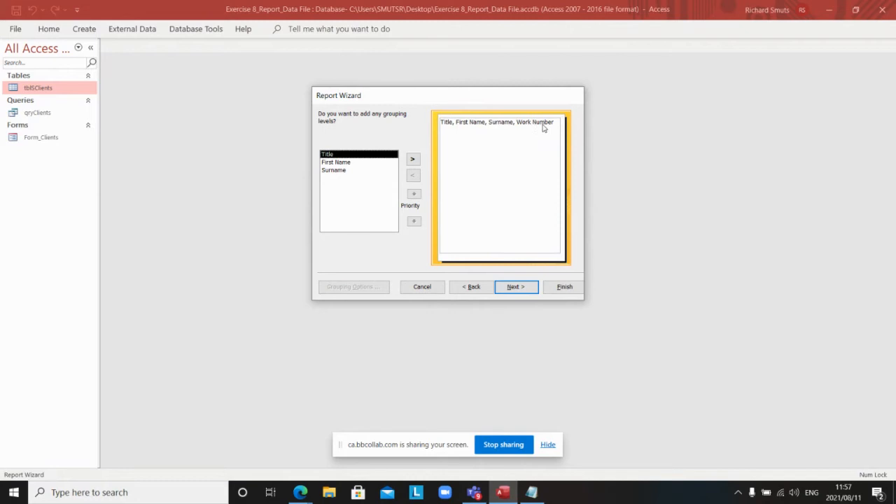
click(515, 286)
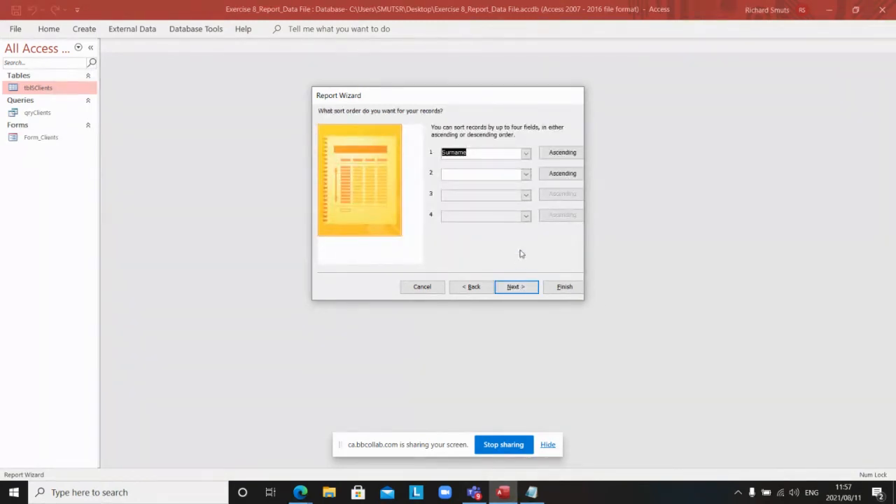
click(526, 154)
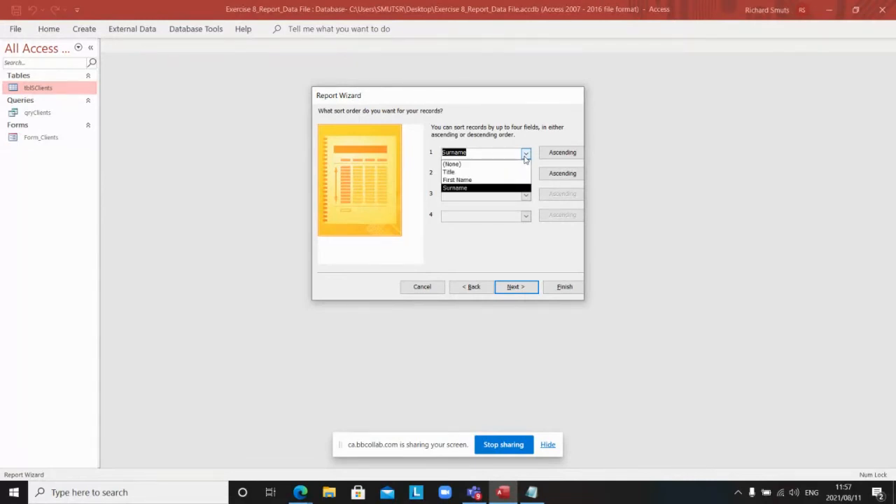
click(526, 158)
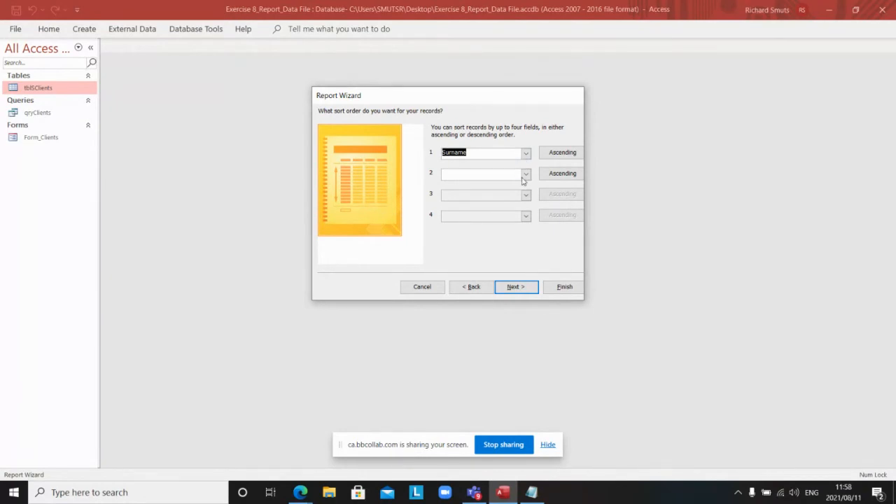
click(529, 288)
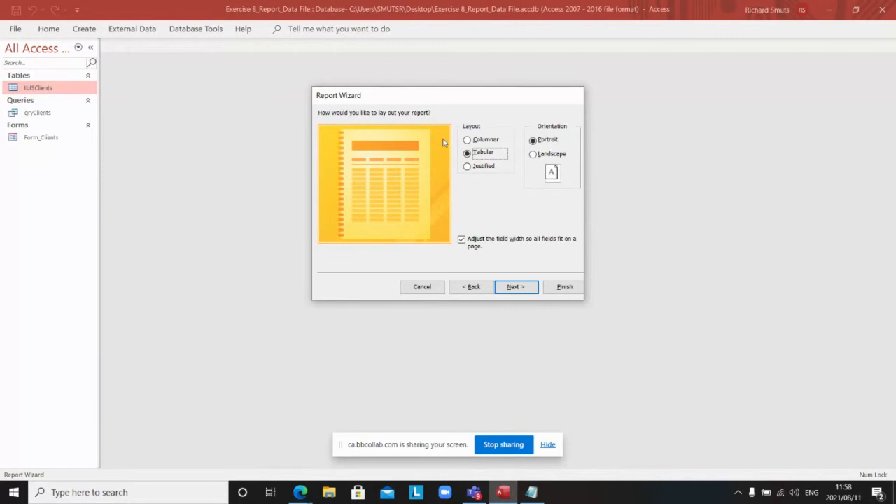
Step: Give the report a Tabular layout in Landscape orientation and move to the title step
click(474, 141)
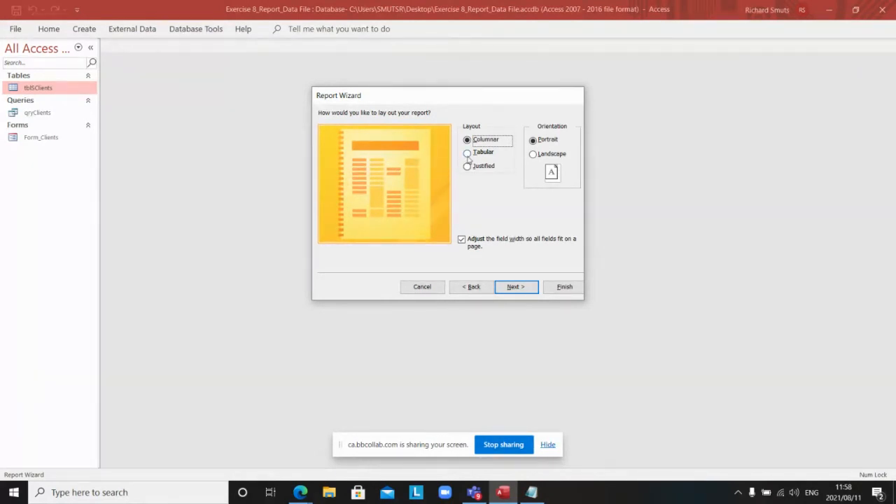
click(467, 153)
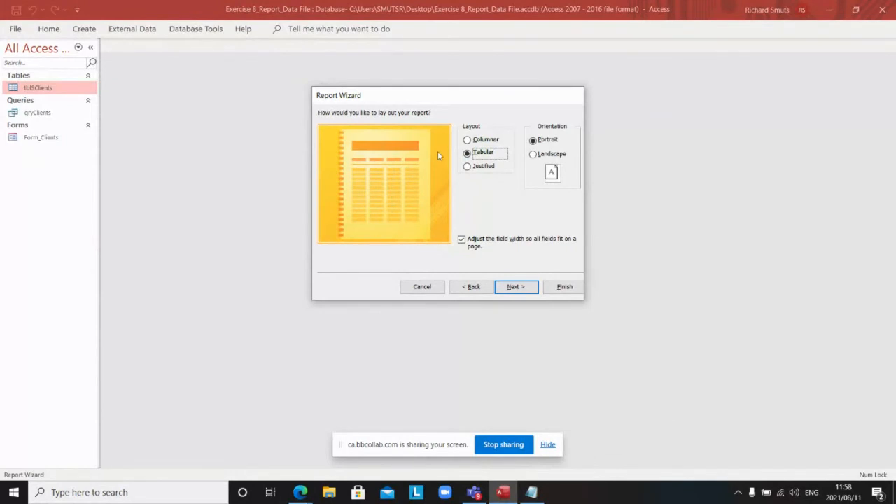
click(467, 167)
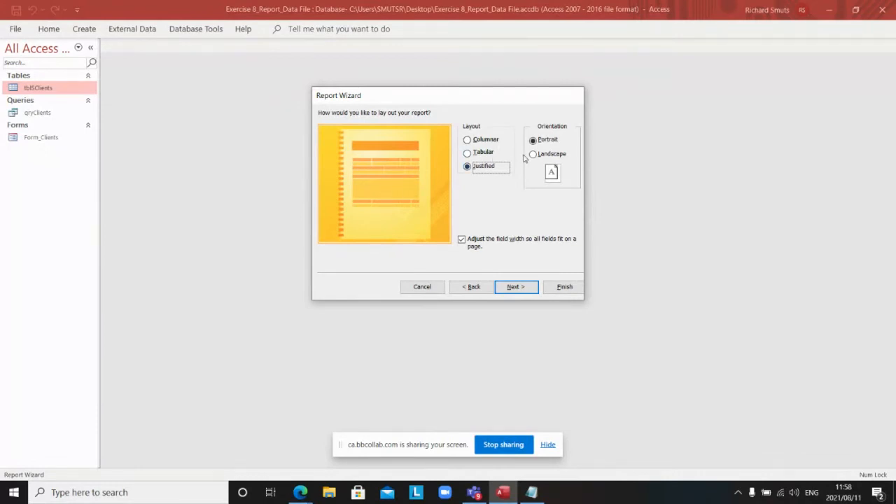
click(467, 153)
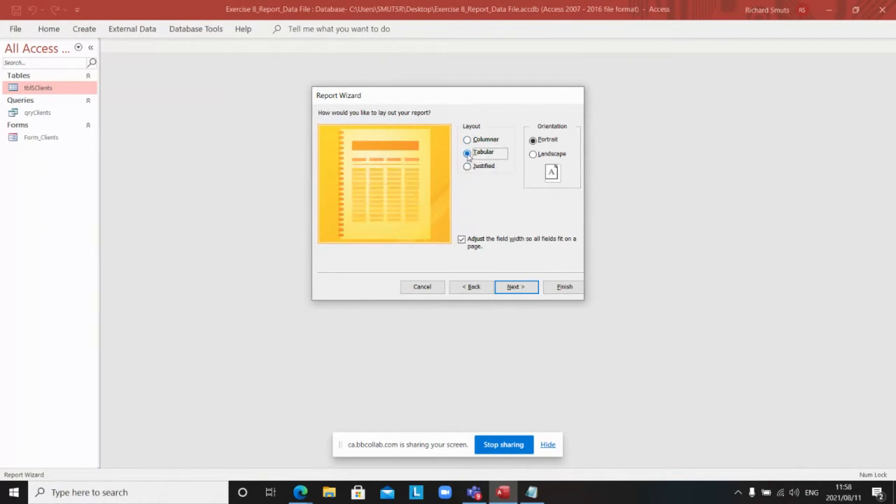
click(534, 155)
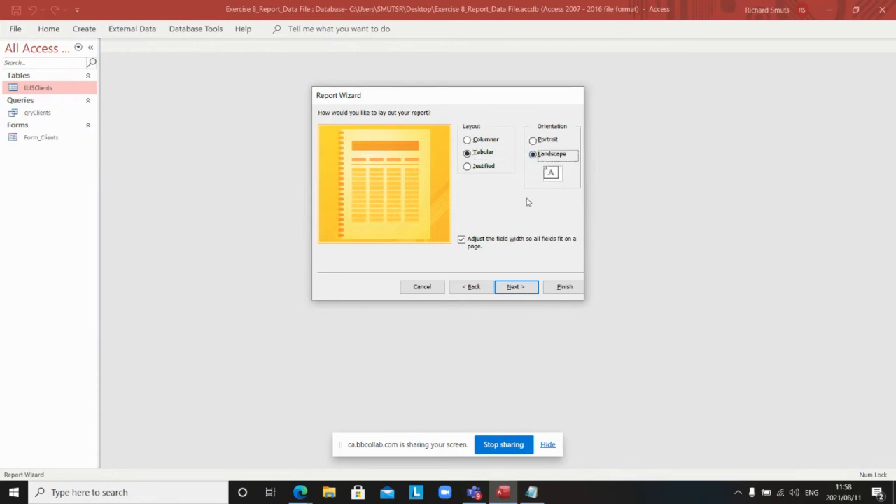
click(514, 288)
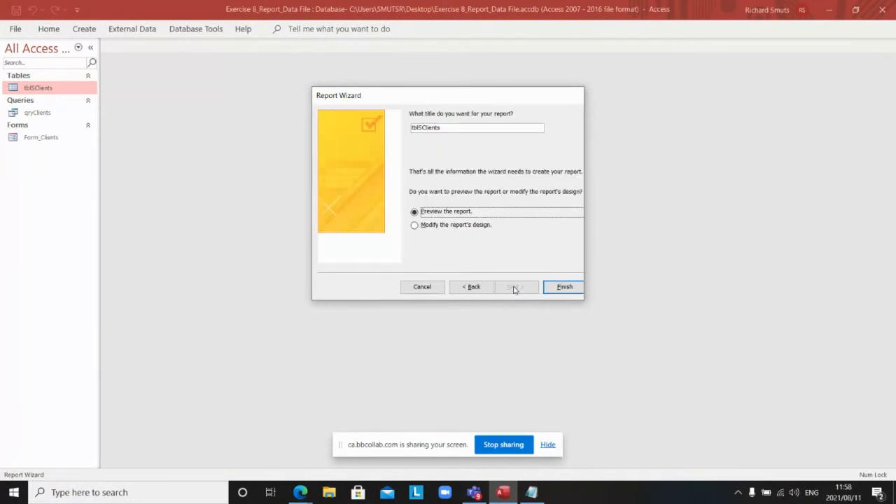
Step: Replace the default tblSClients title with Report_Clients_Phone, correcting the typo at the end
double_click(453, 126)
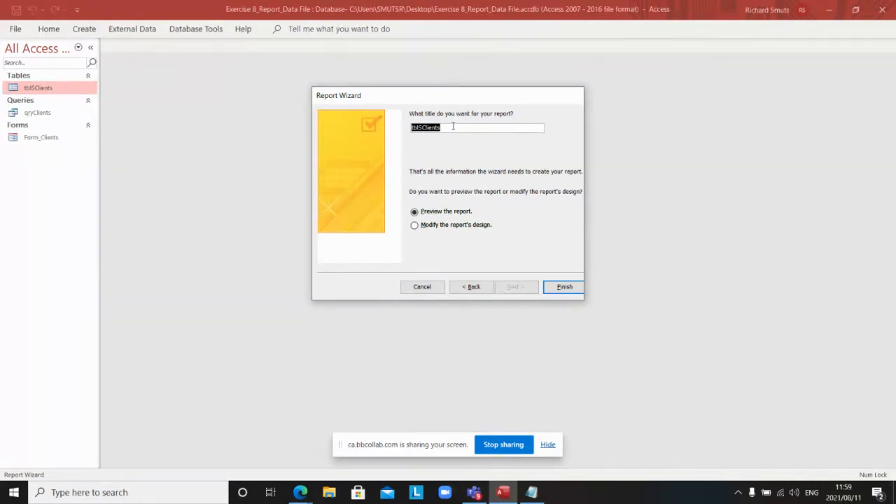
text(Report_Clients)
key(BackSpace)
key(BackSpace)
text(ne)
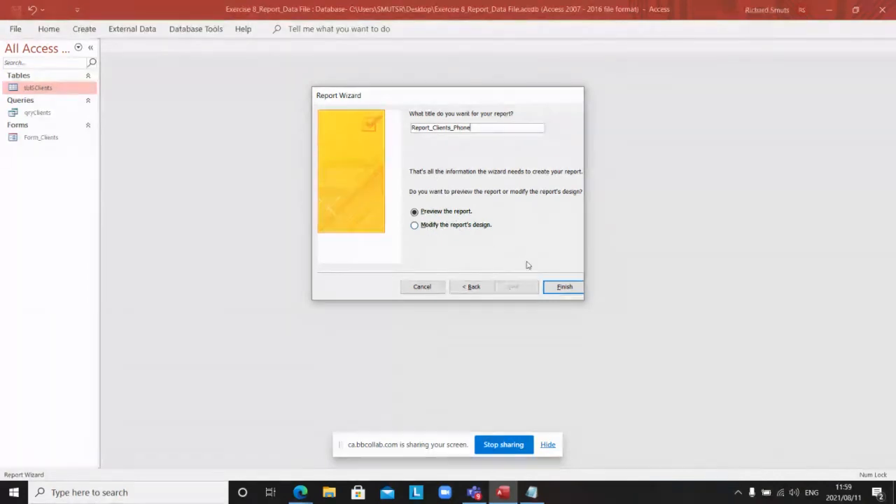
Step: Finish the wizard to preview Report_Clients_Phone listing seven clients sorted by surname
click(562, 288)
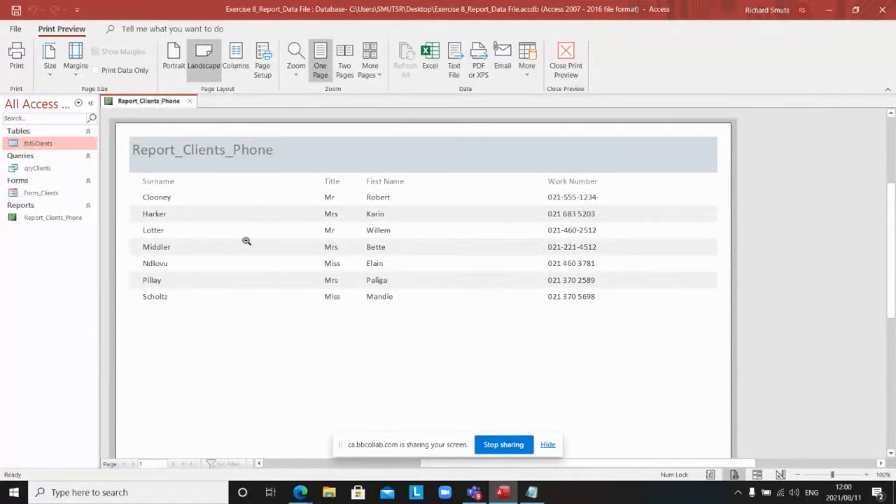
right_click(166, 100)
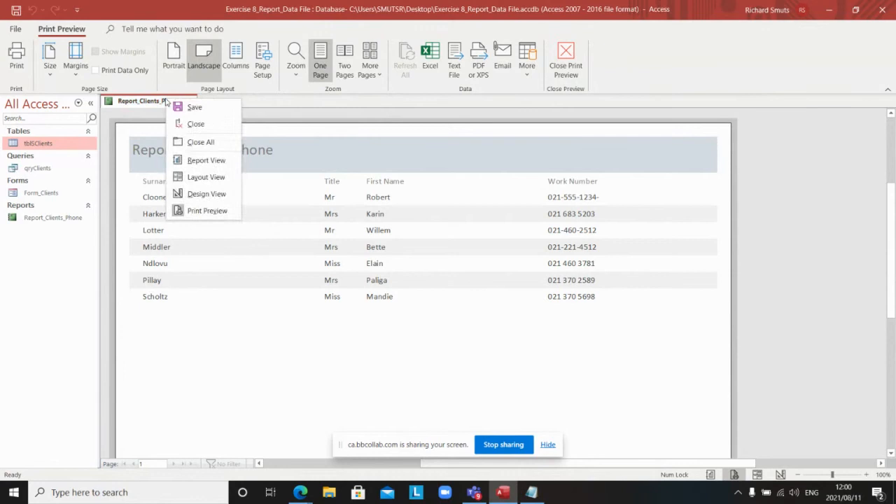
Step: Inspect the report in Design View, then show it in Report View with date and page footer
click(204, 195)
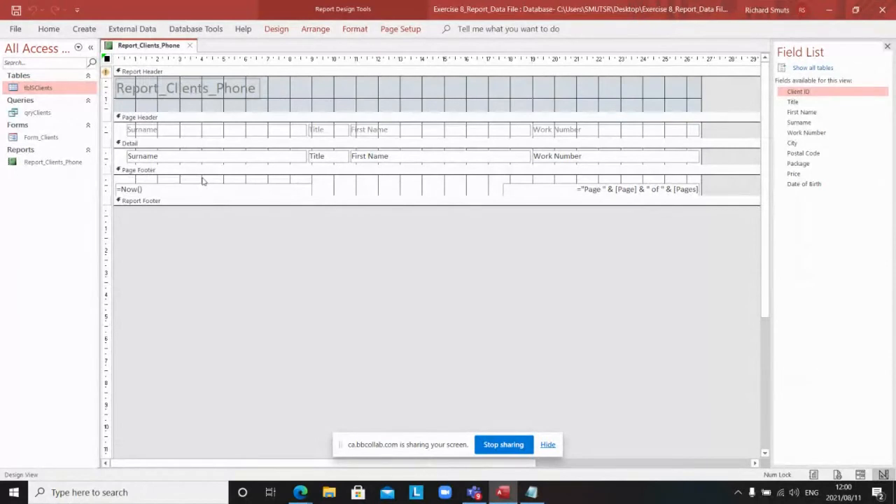
right_click(157, 49)
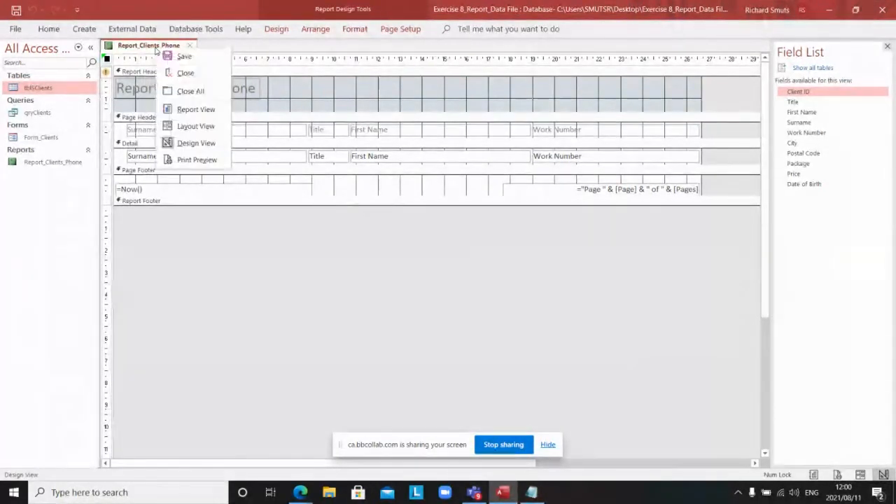
click(183, 111)
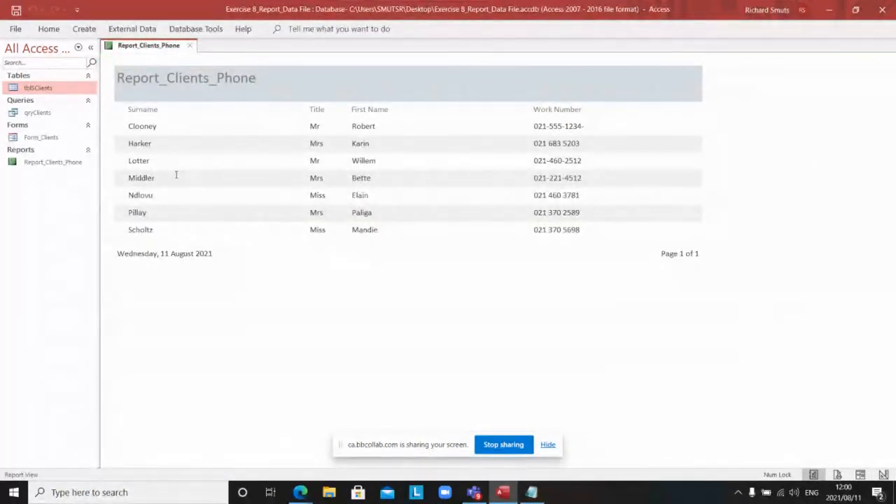
right_click(150, 45)
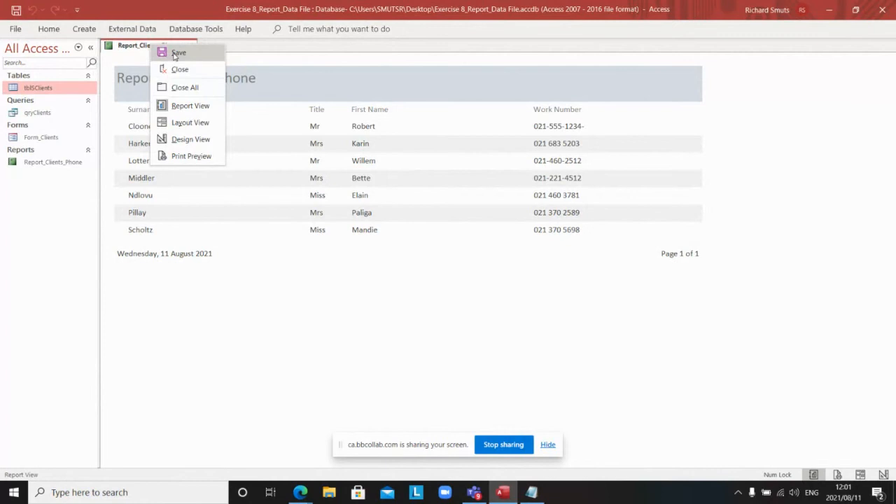
Step: Save Report_Clients_Phone and the database, then close Access
click(170, 55)
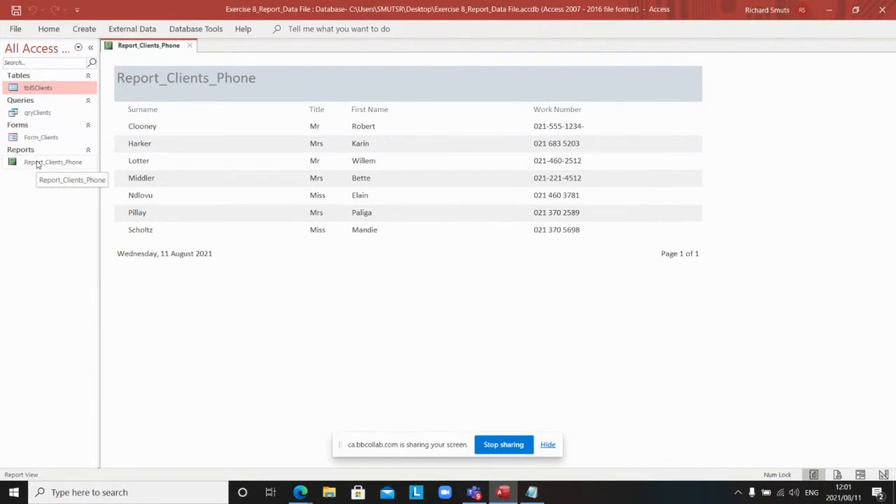
click(25, 32)
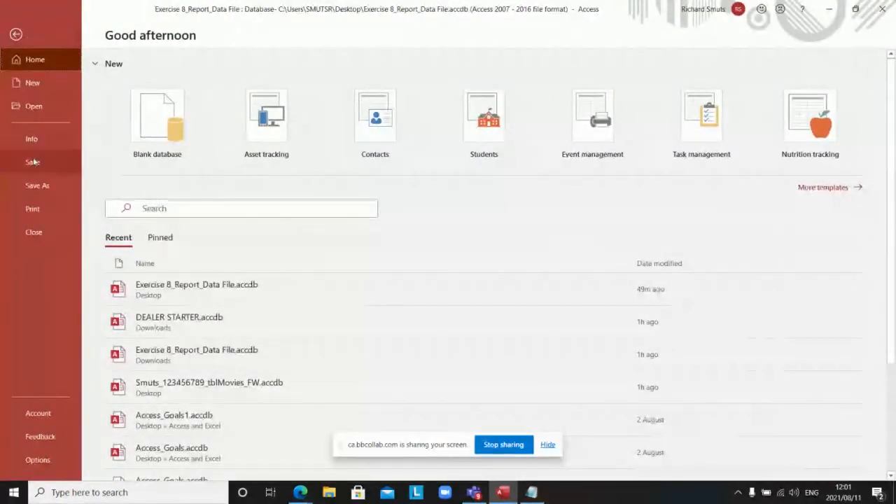
click(32, 162)
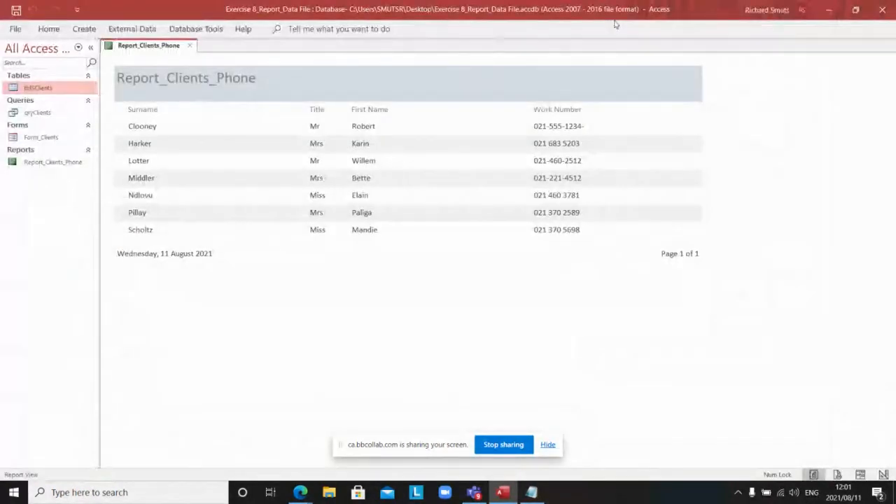
click(882, 10)
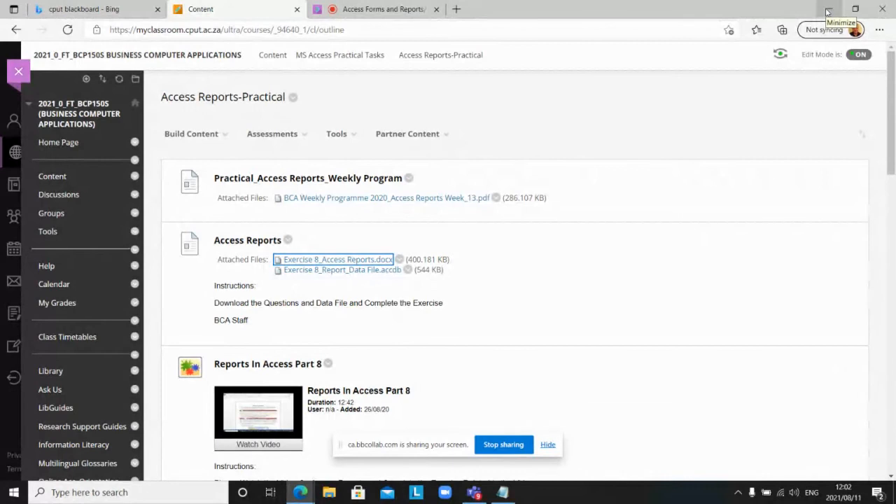
Step: Minimize Edge and reopen the Exercise 8_Report_Data File database from the desktop
click(827, 12)
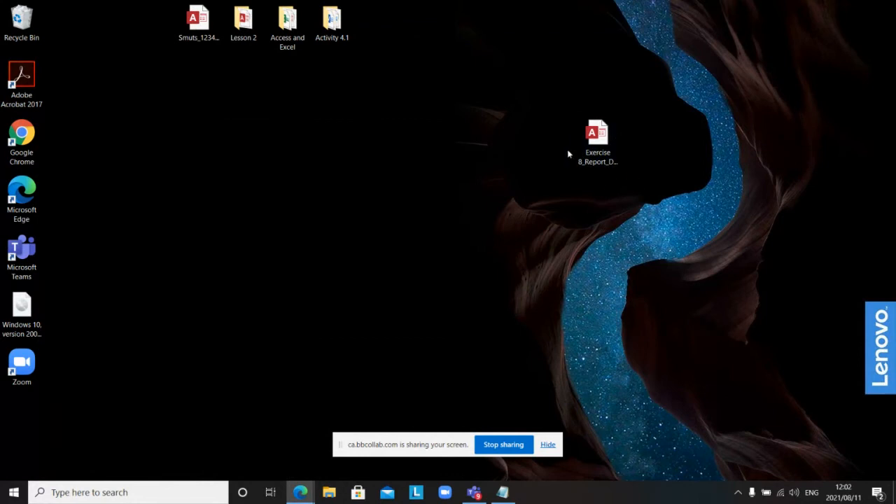
double_click(597, 145)
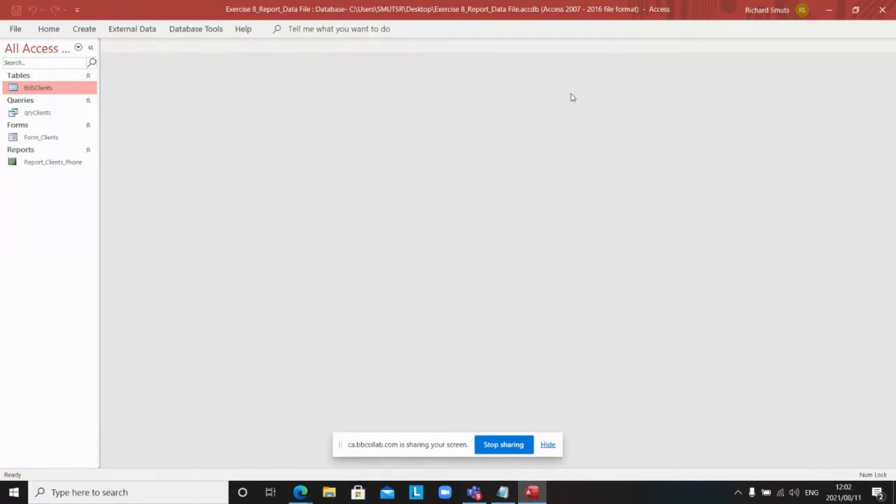
Step: Close the Exercise 8 database, return to the Reports-Practical course page and stop sharing
click(882, 10)
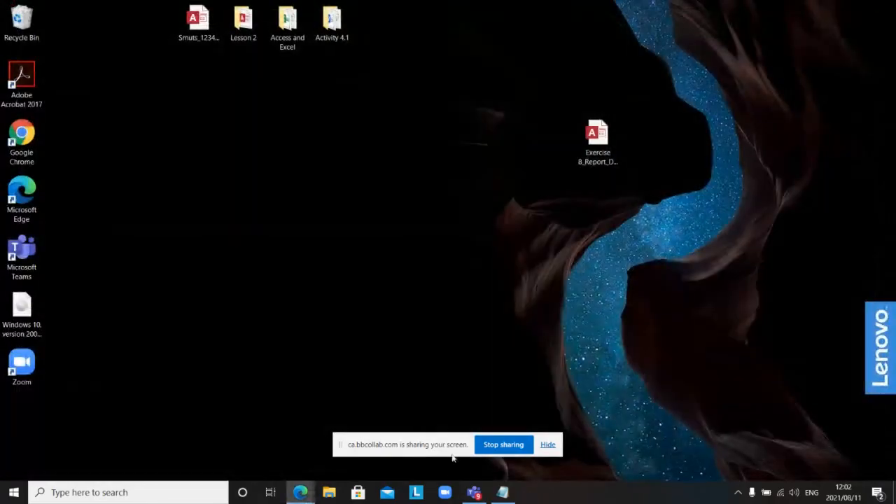
mouse_move(310, 493)
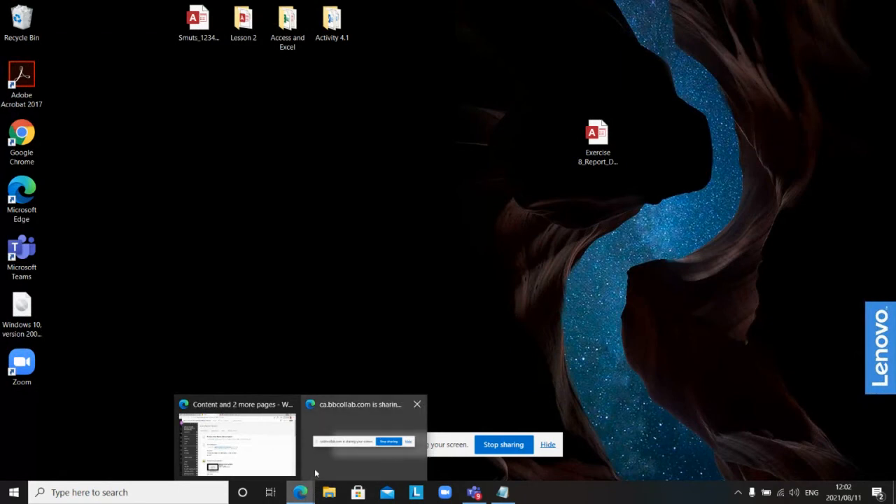
mouse_move(282, 453)
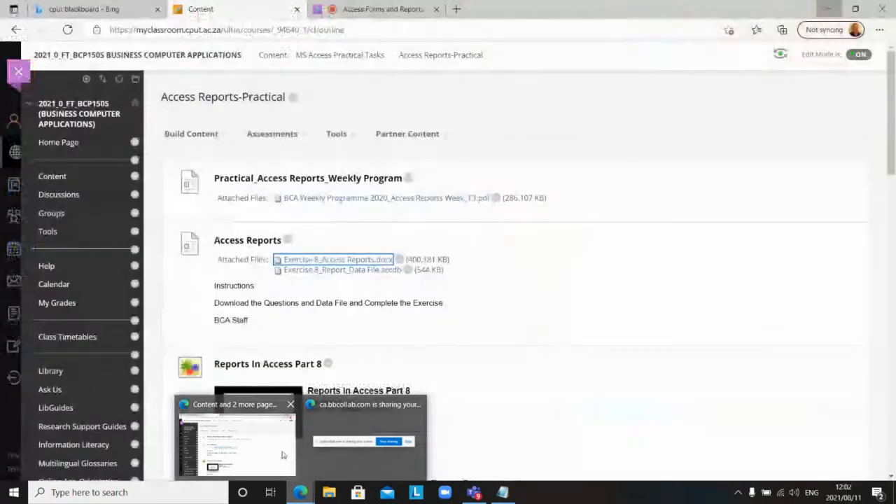
click(281, 454)
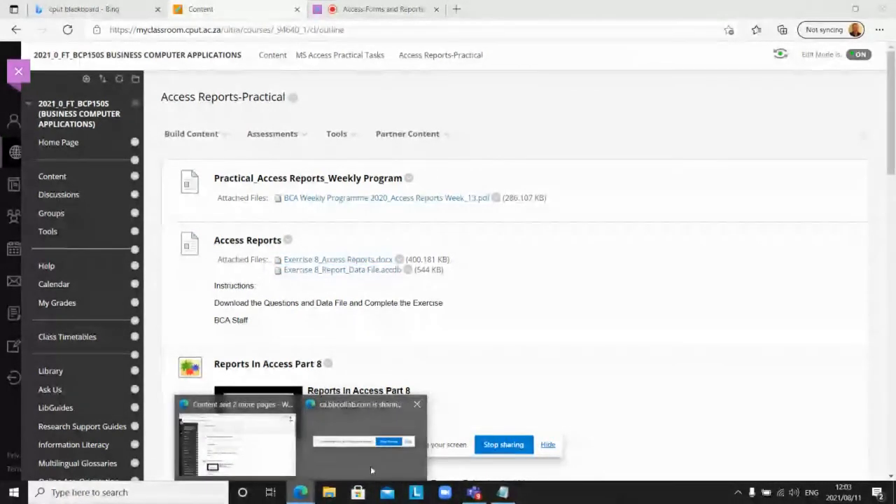
click(504, 444)
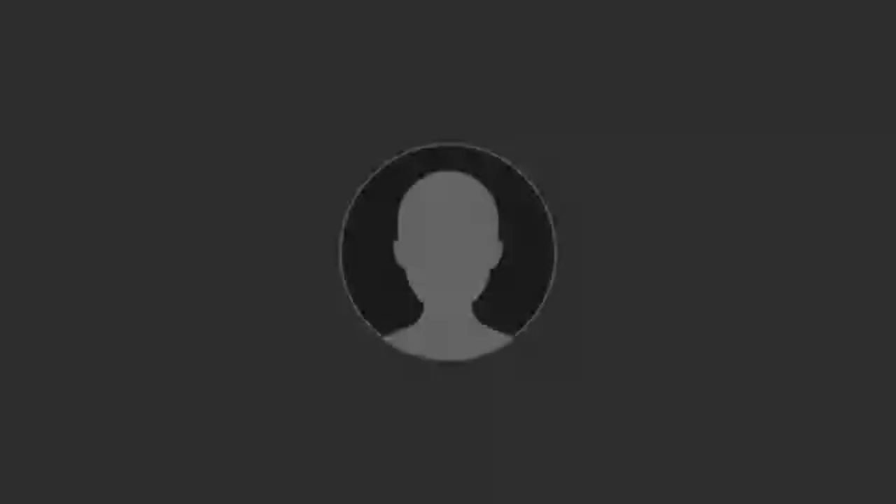
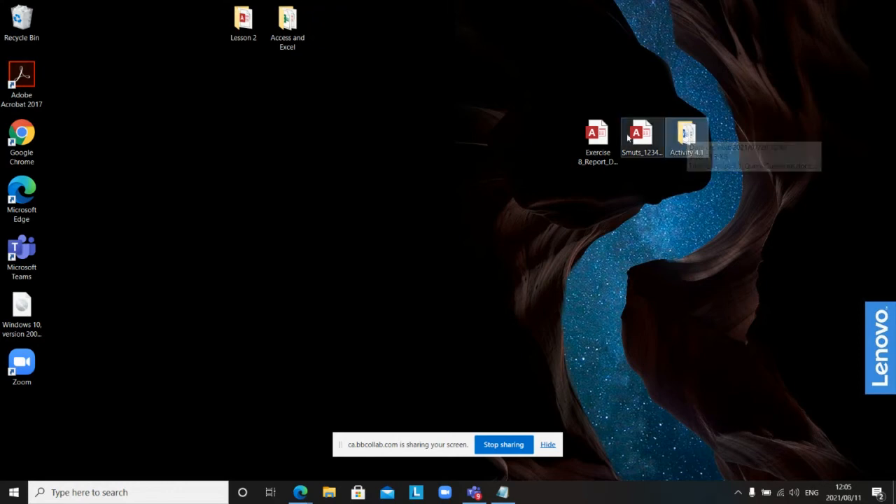
Step: Compress both Access databases and the Activity 4.1 folder into a zipped folder
click(598, 140)
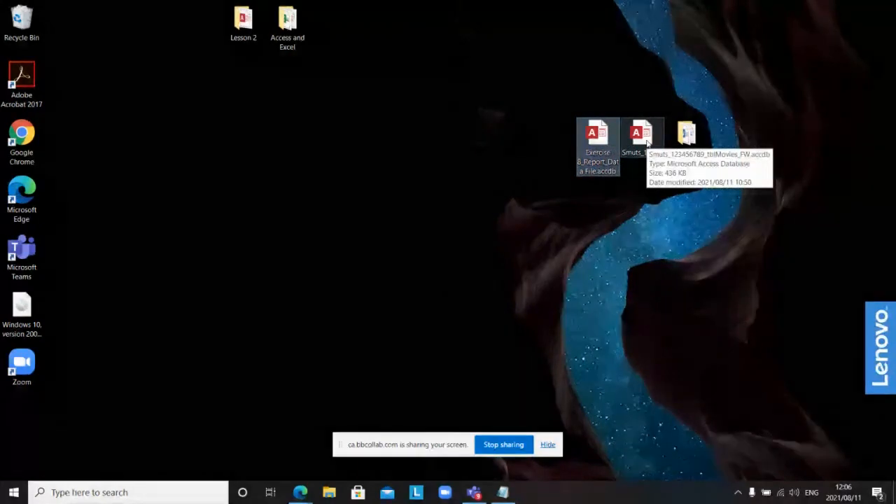
ctrl+click(646, 142)
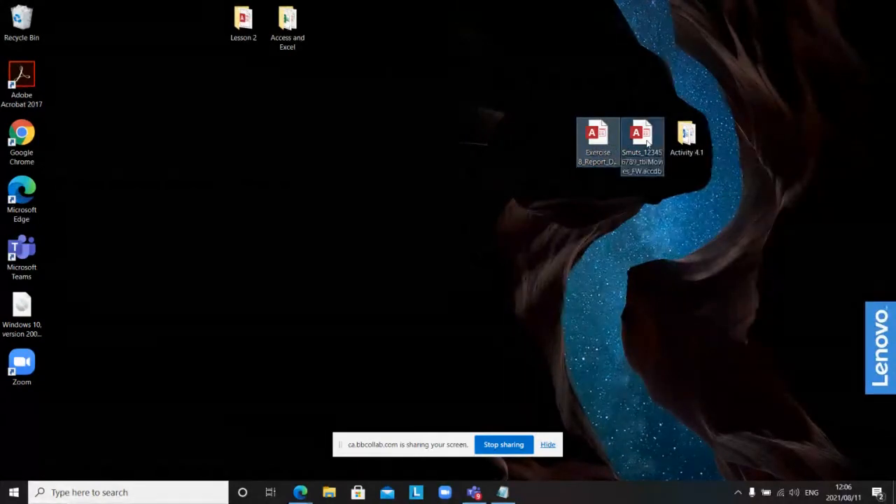
ctrl+click(683, 145)
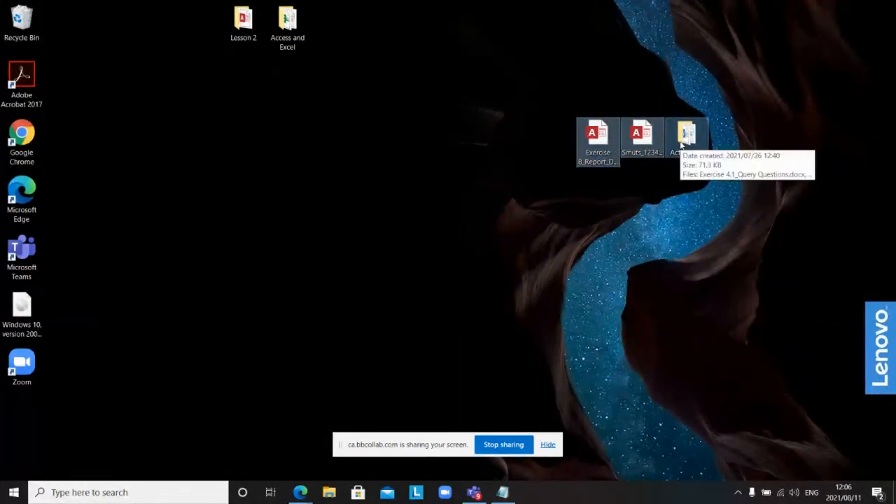
right_click(683, 145)
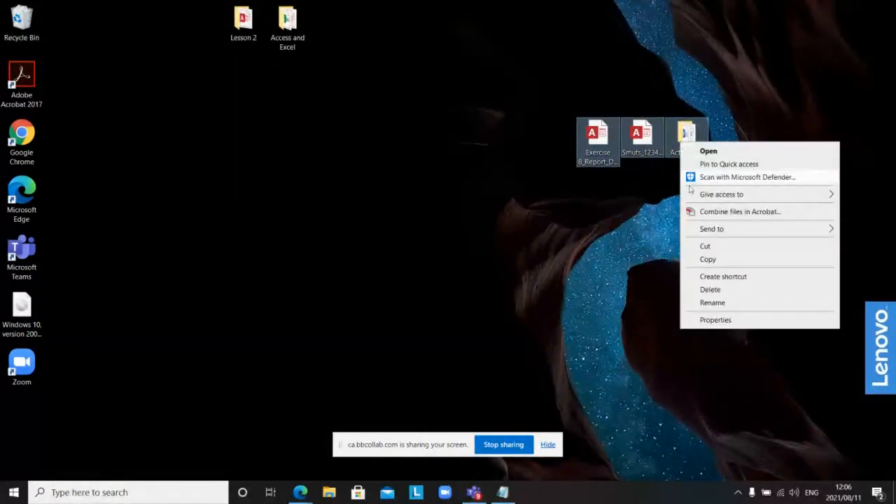
mouse_move(704, 233)
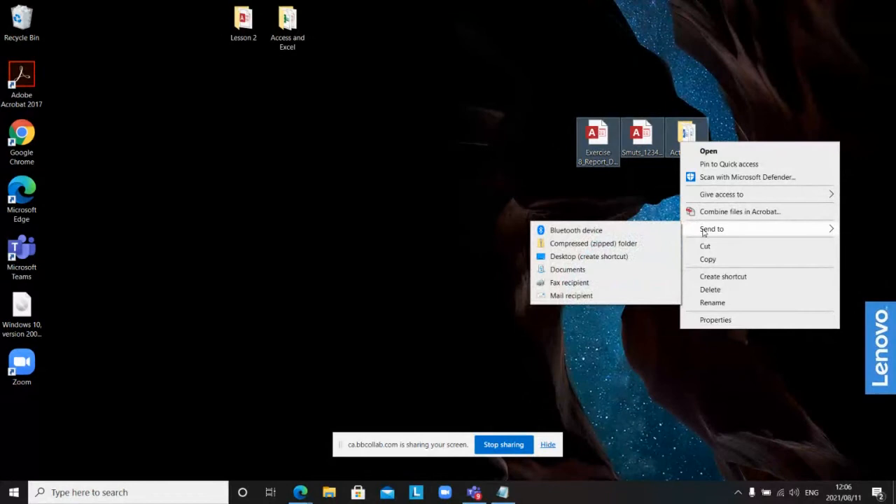
click(613, 243)
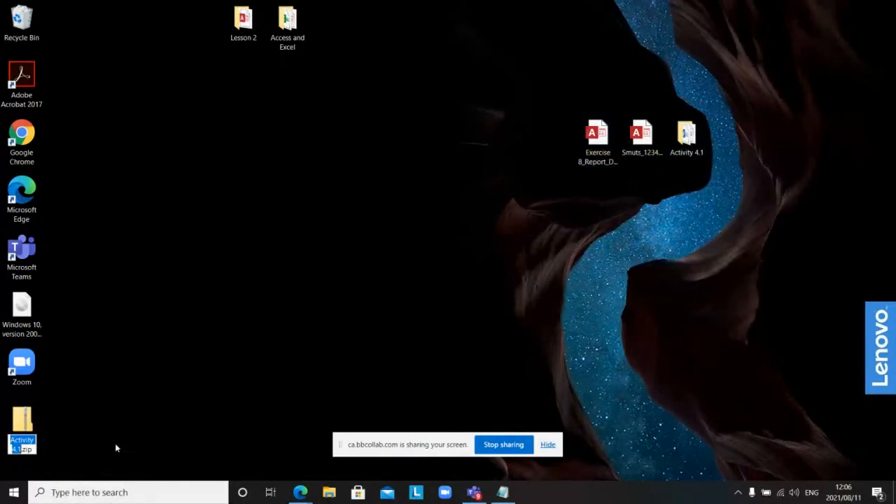
Step: Rename the archive Activity 4.1-2-3.zip and drag it toward the middle of the desktop
click(21, 452)
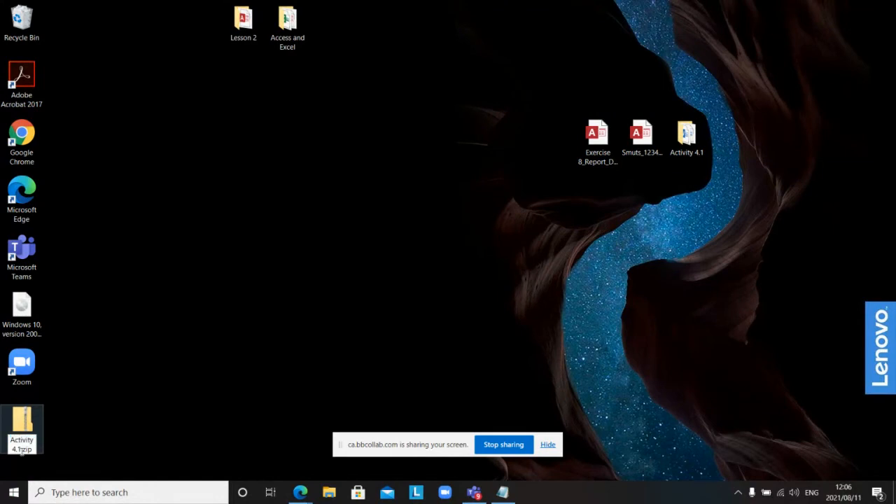
text(/)
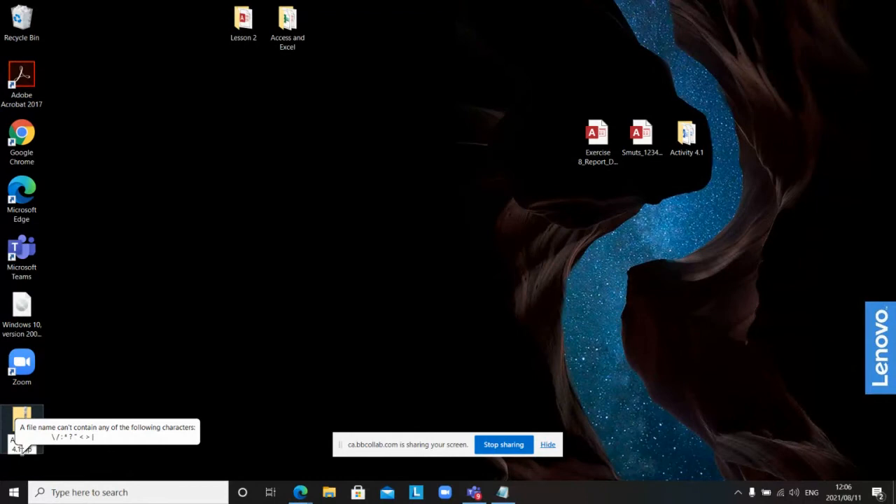
key(Return)
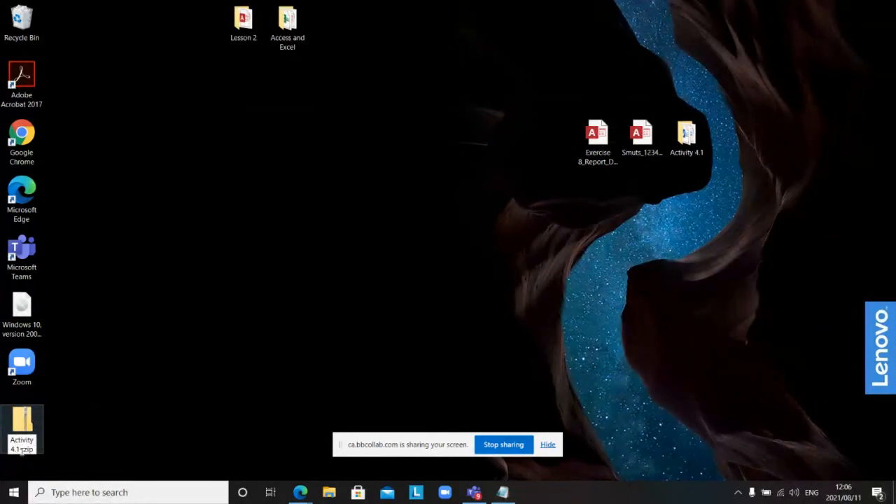
text(-2-3)
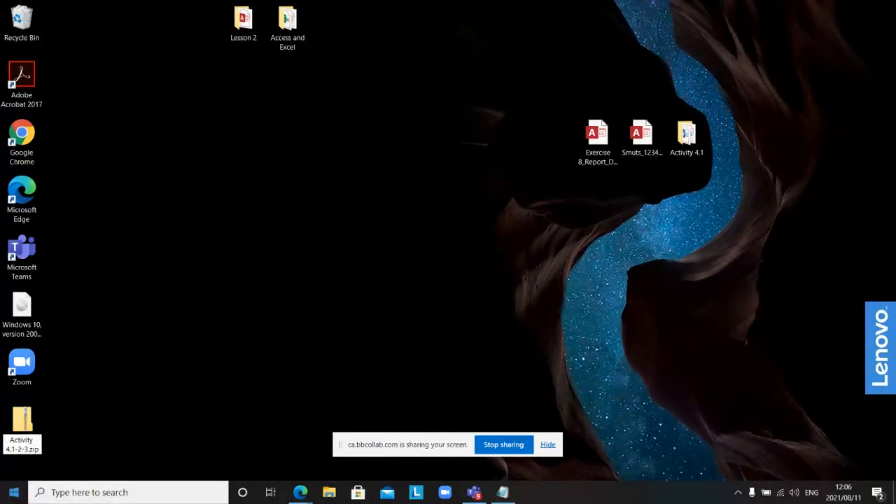
key(Return)
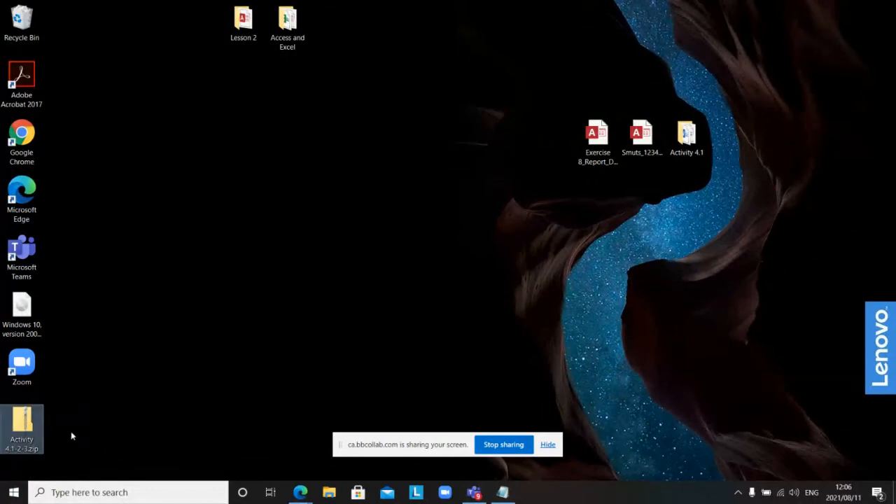
drag(28, 428, 440, 133)
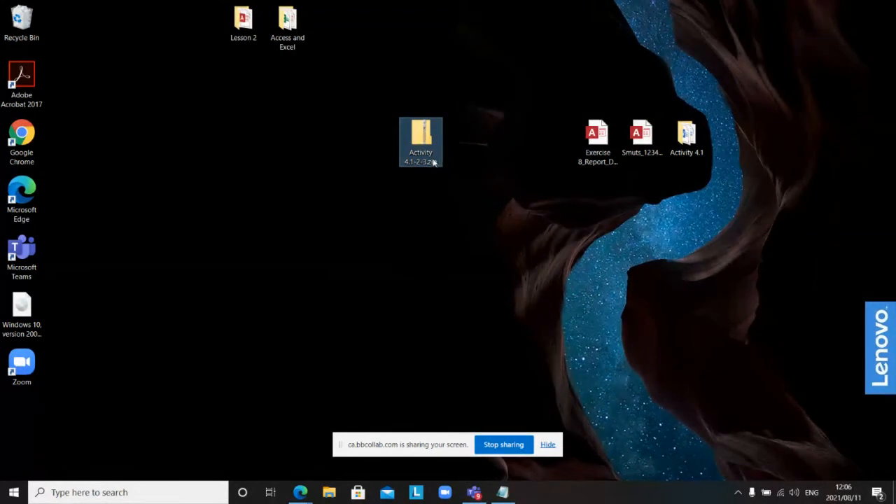
double_click(422, 140)
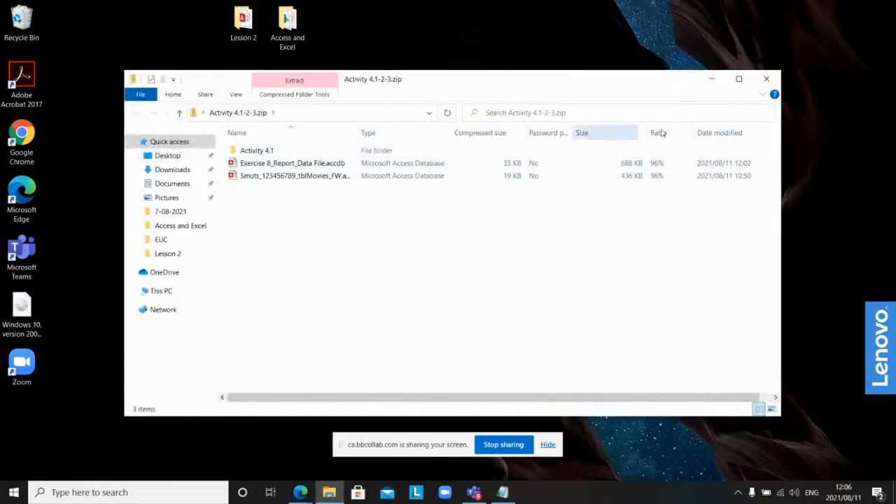
click(765, 79)
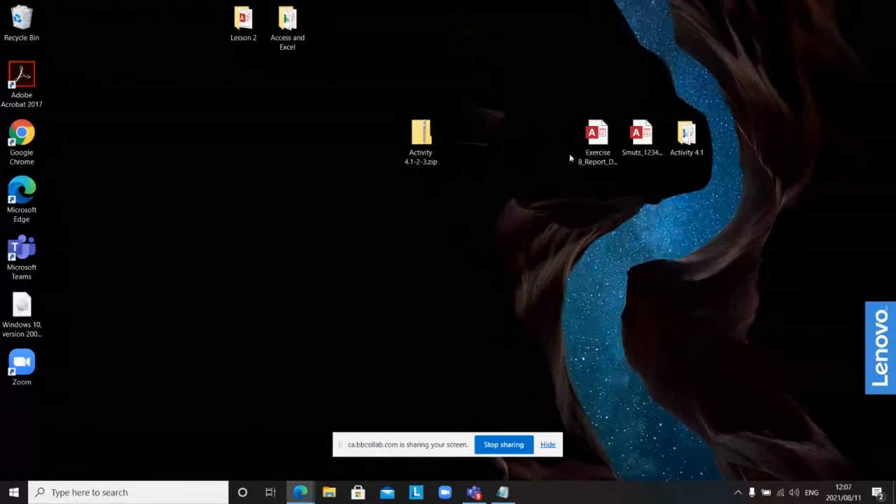
Step: Drag the Exercise 8 database, the second database and the Activity 4.1 folder into the top icon row
drag(602, 146, 333, 34)
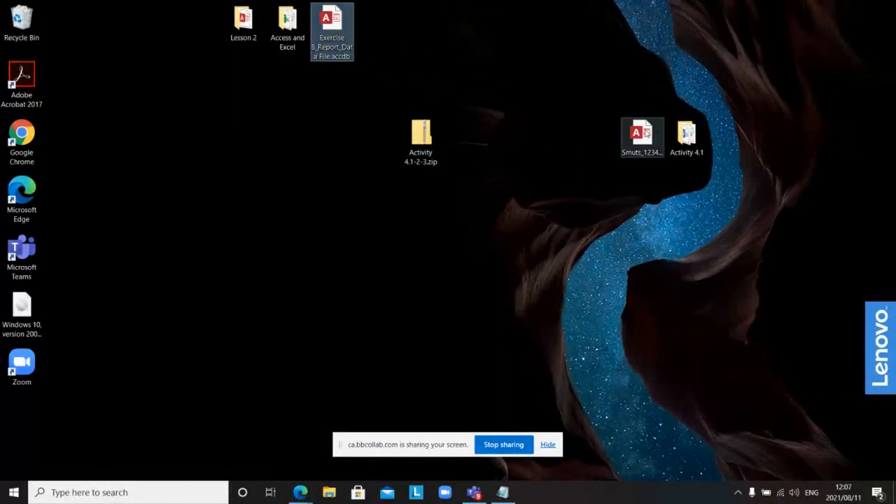
drag(638, 133, 373, 17)
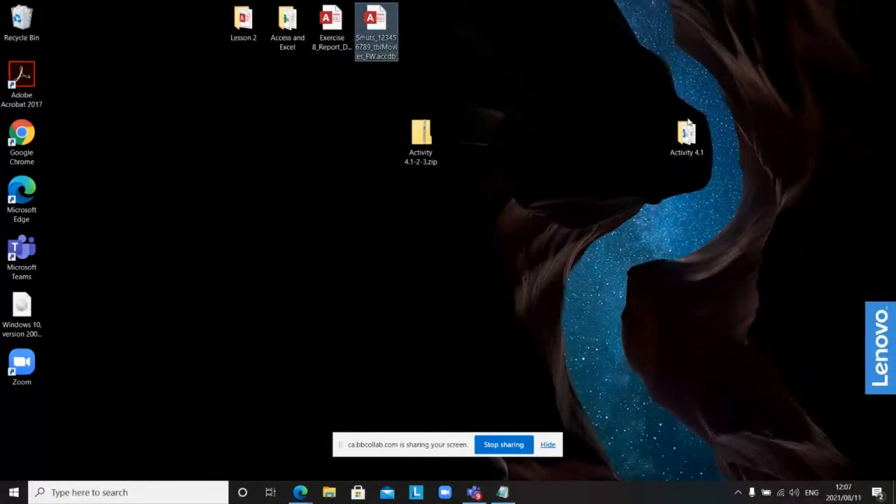
drag(683, 133, 419, 19)
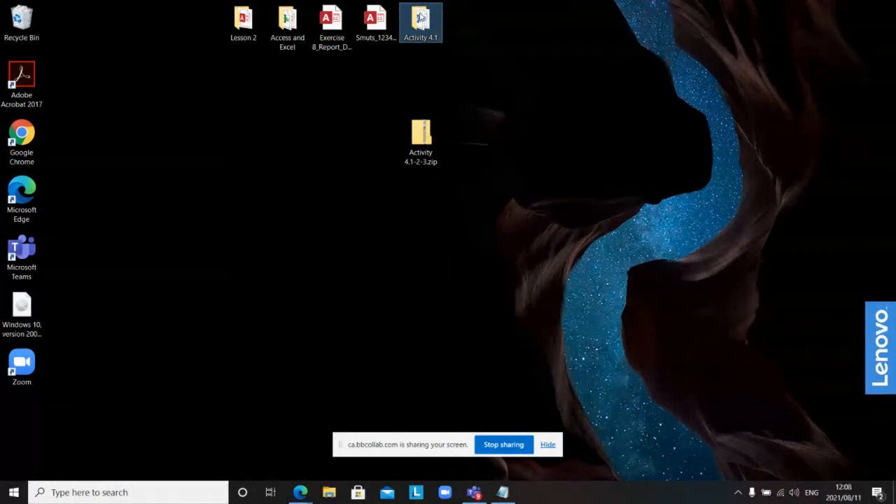
Step: Open Exercise 8_Report_Data File from inside the zip, close Access, then open the zip's Activity 4.1 folder
double_click(412, 137)
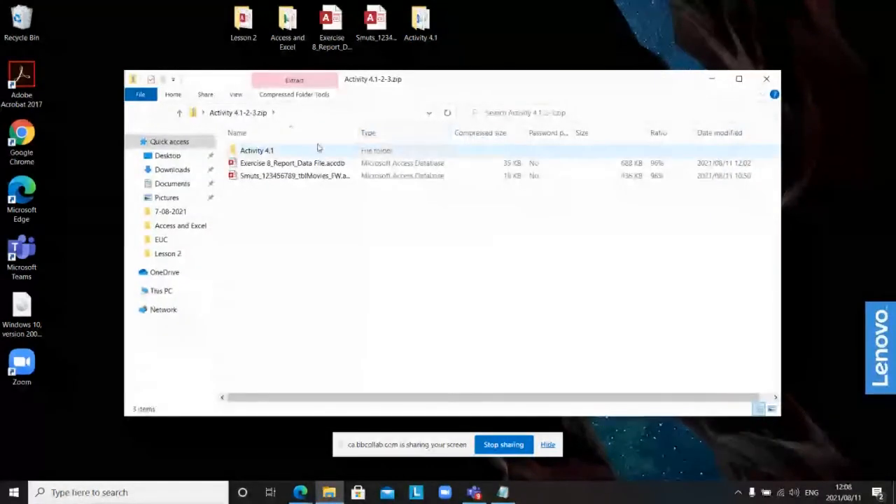
double_click(296, 164)
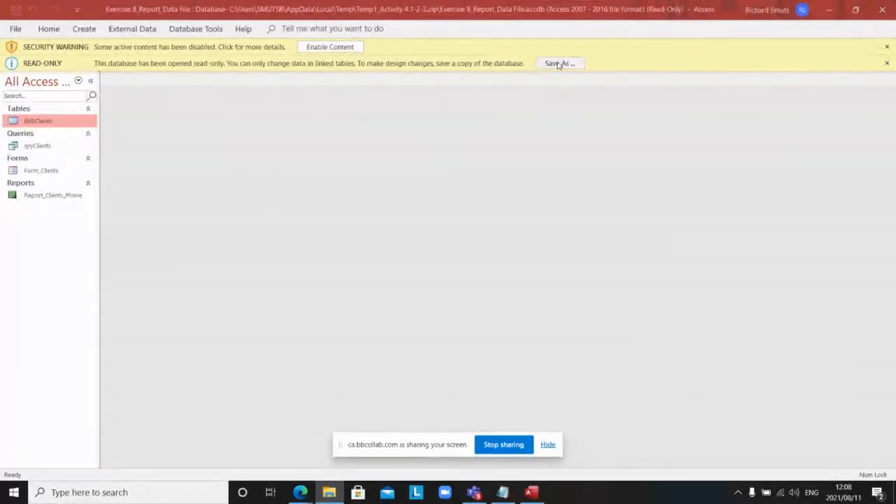
click(883, 10)
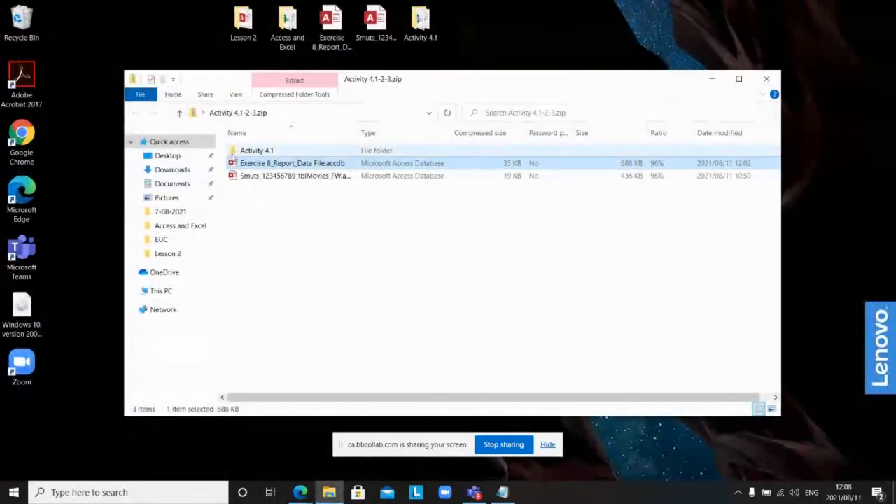
double_click(245, 151)
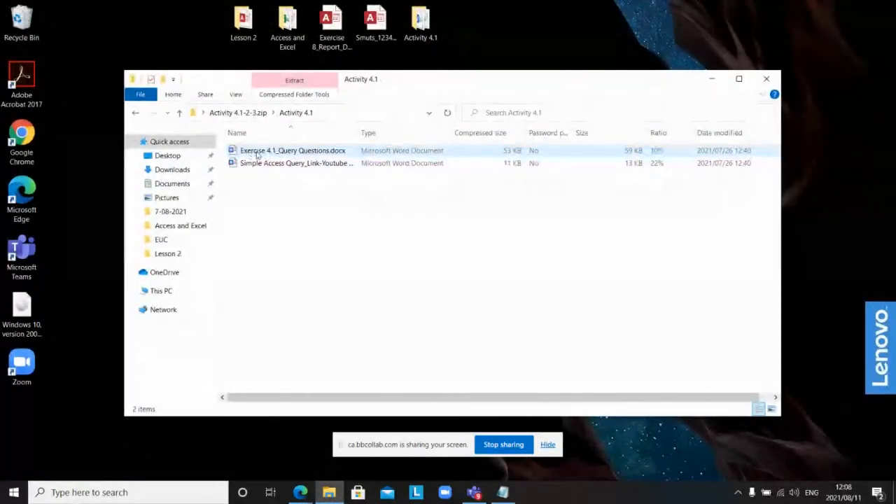
Step: Open Exercise 4.1_Query Questions.docx and type some test lines after the rename instruction
double_click(263, 152)
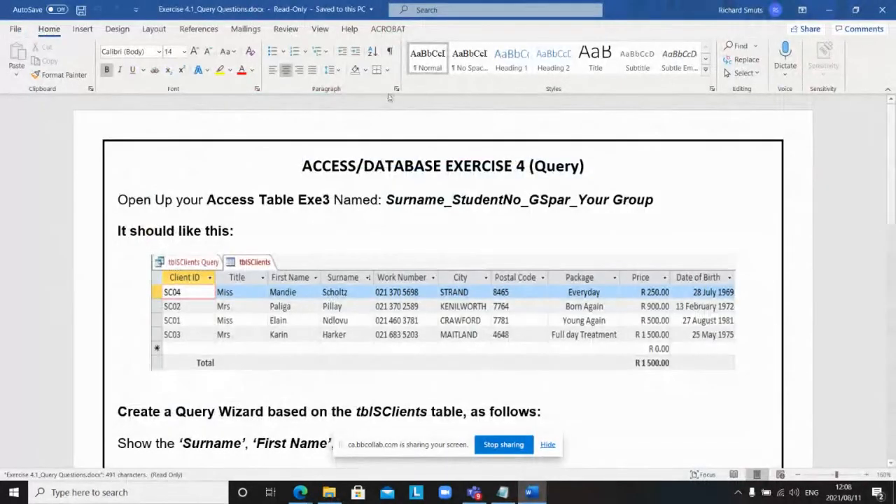
scroll(413, 270, down, 5)
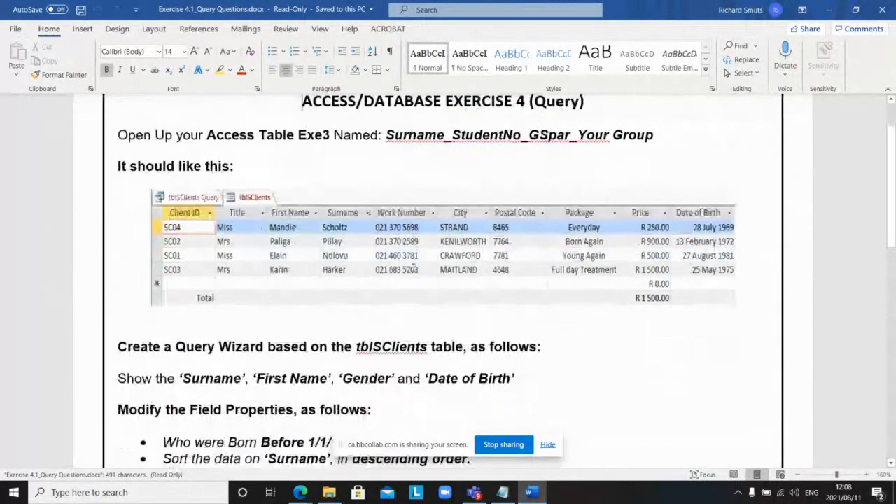
scroll(411, 269, down, 5)
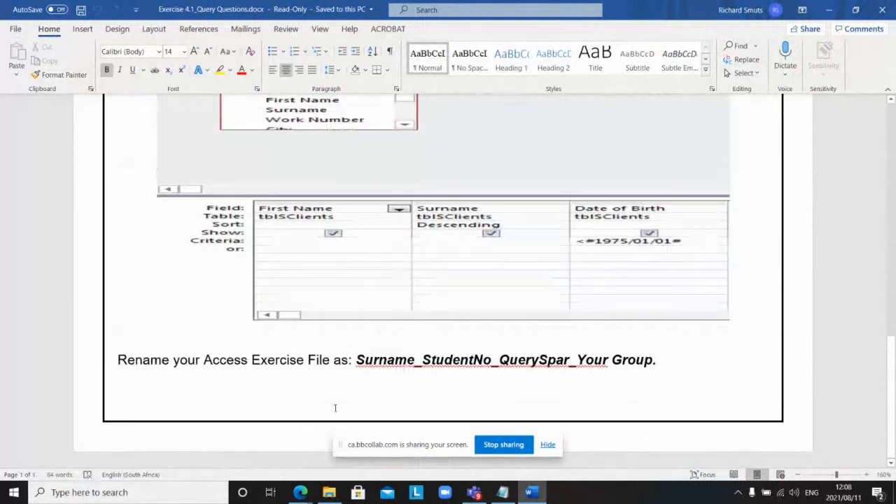
click(661, 361)
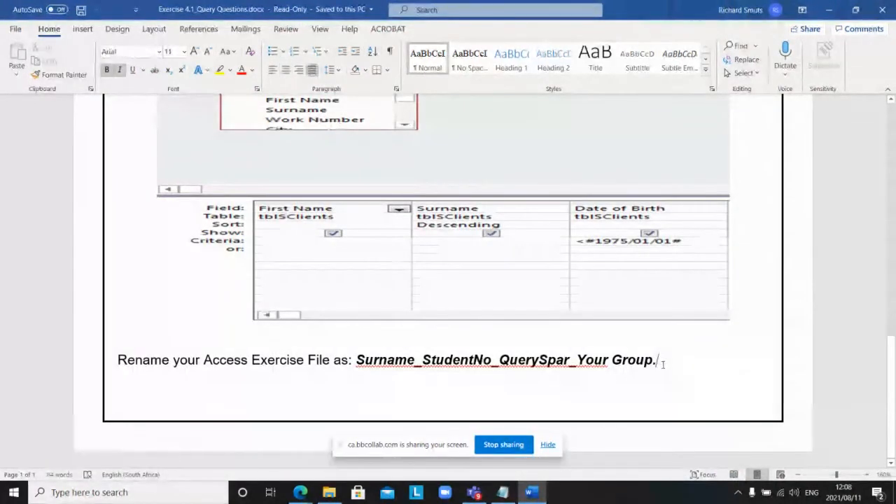
text(lm dfs;blkknsdgl)
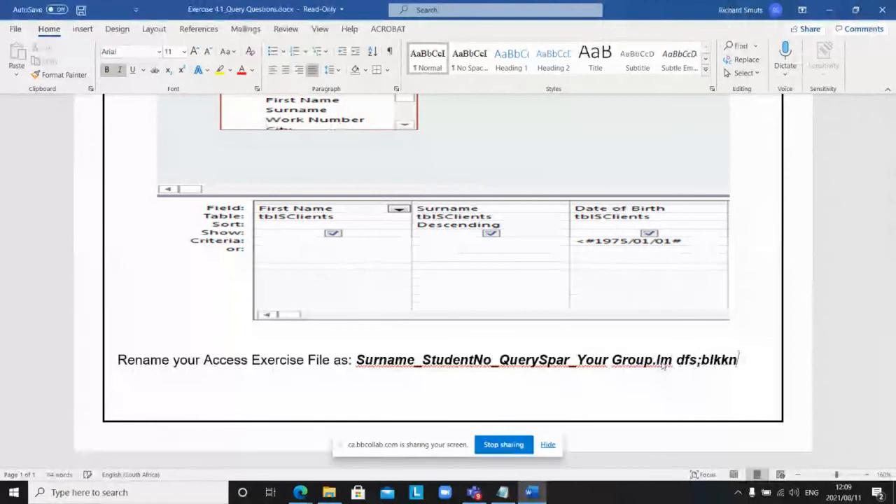
key(Return)
key(Return)
key(Return)
key(Return)
key(Return)
text(;k)
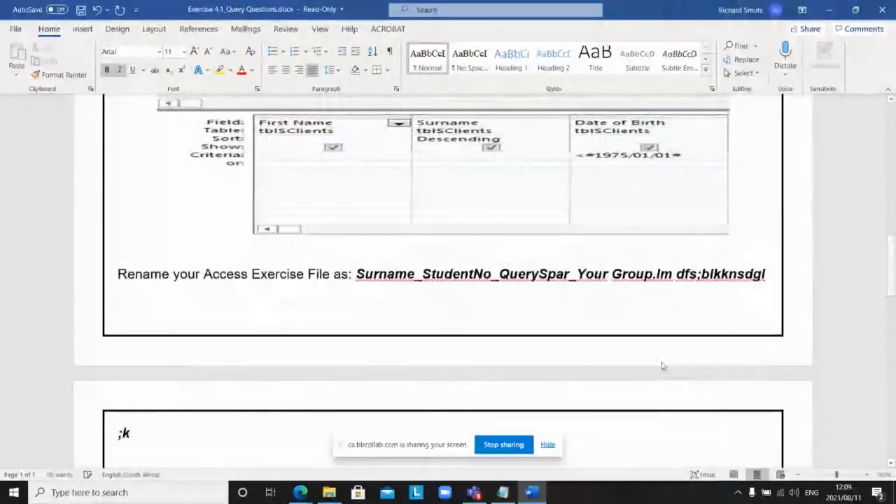
text(lsndgb'ksmnsg'nmk)
key(Return)
key(Return)
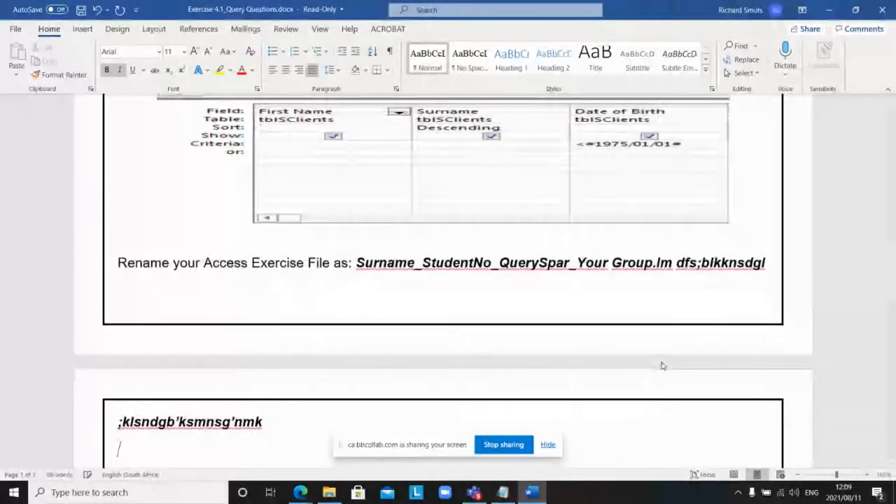
text(''ksdkgnb;knsfn)
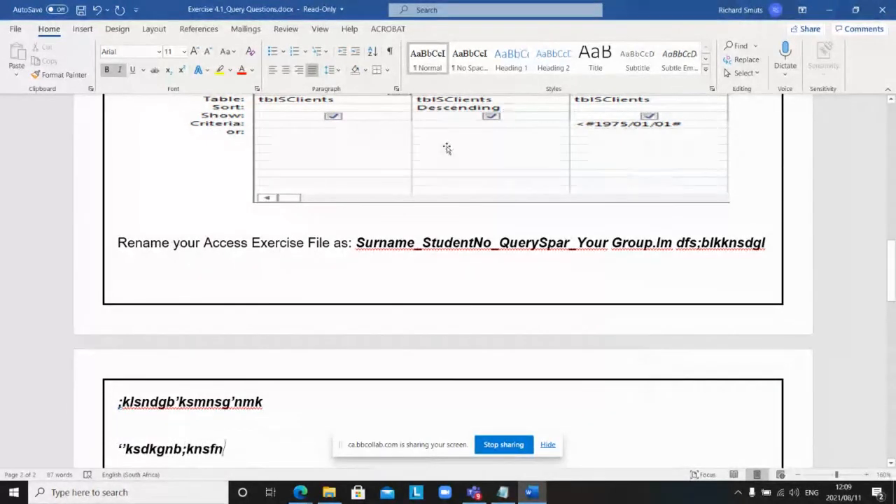
Step: Try saving the read-only document, cancel the Save As, and close Word without saving
click(16, 29)
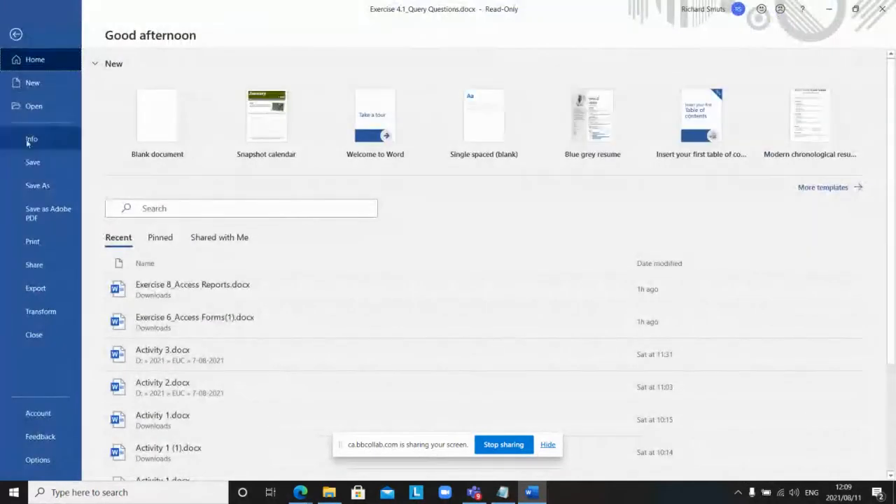
click(33, 163)
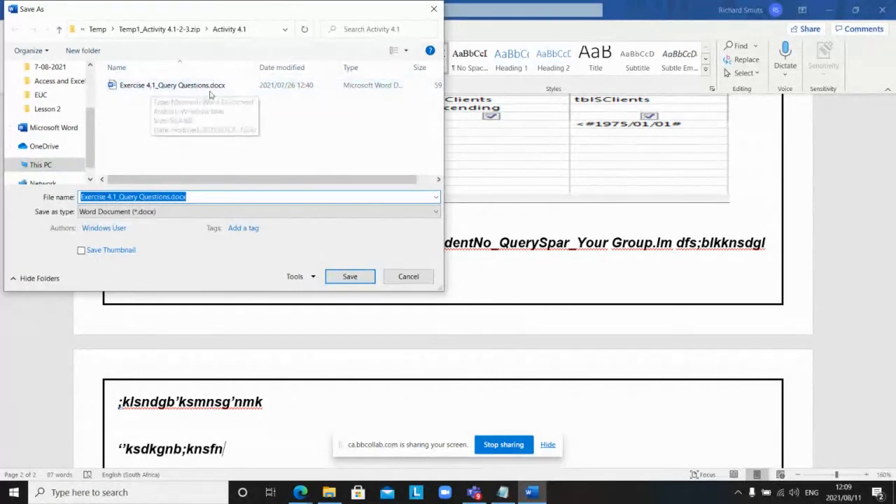
click(410, 276)
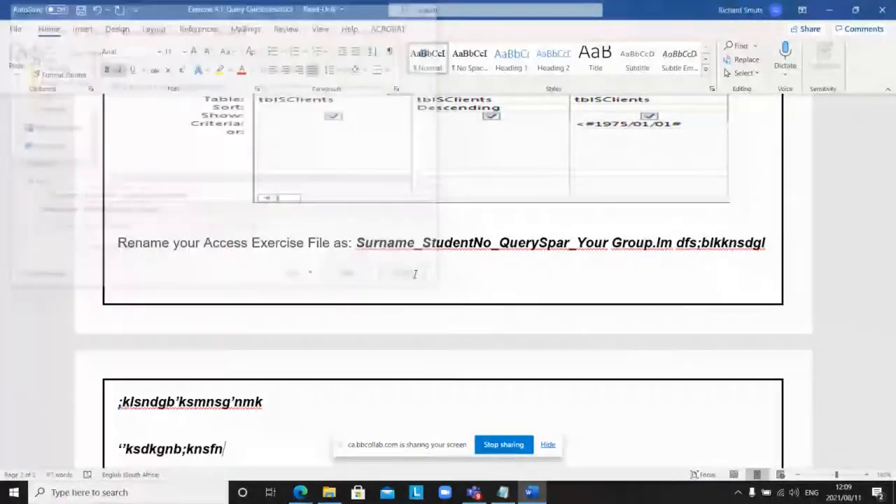
click(886, 14)
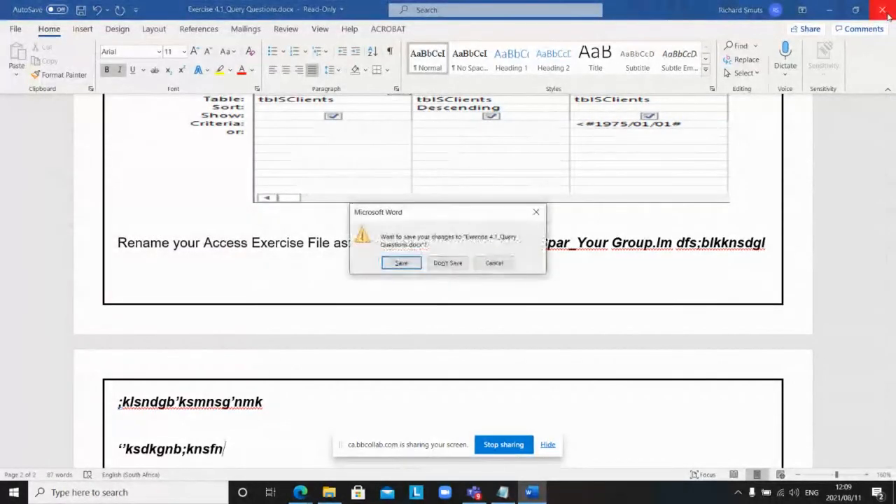
click(448, 264)
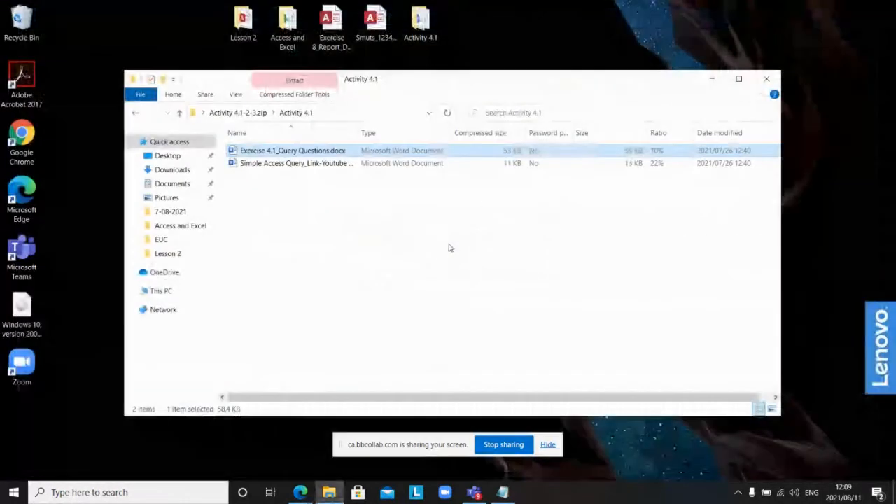
Step: Close the Activity 4.1 folder window and the Activity 4.1-2-3.zip archive window
click(767, 80)
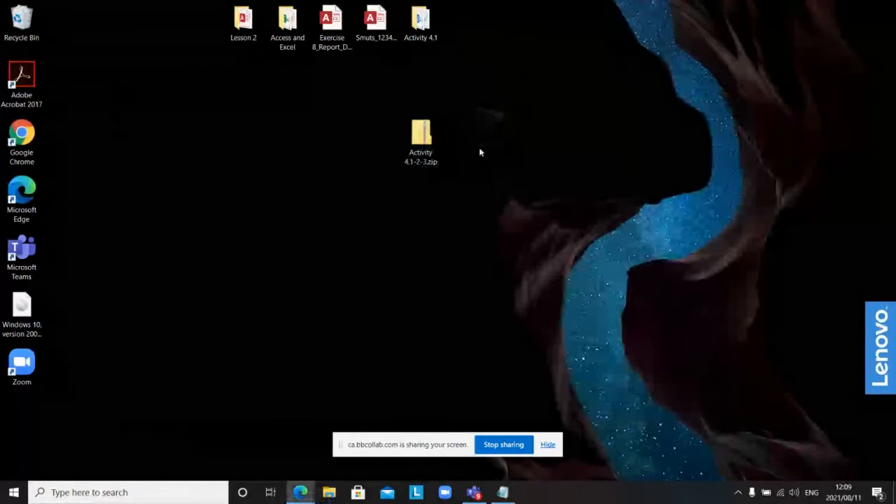
double_click(422, 144)
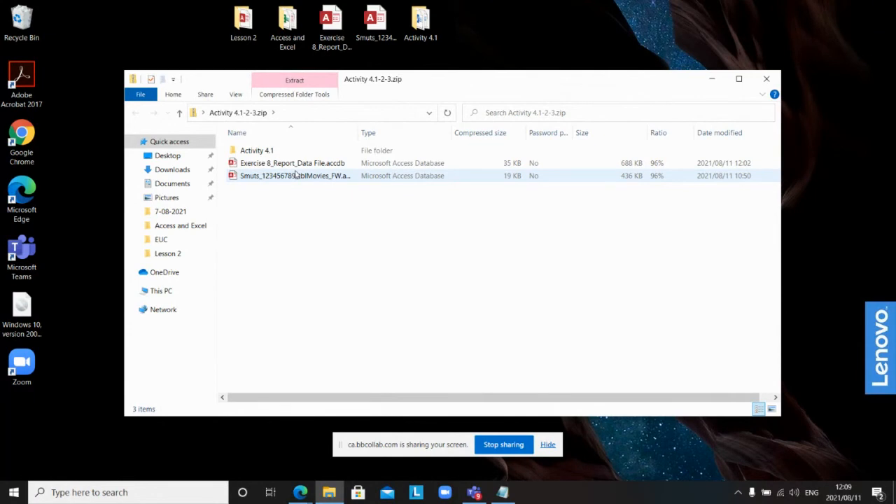
click(765, 79)
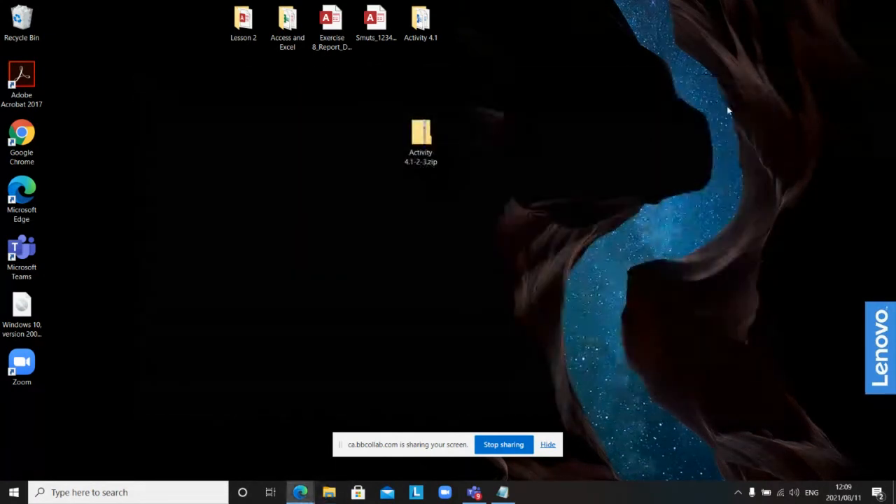
Step: Create a desktop folder named My Exam followed by a student number and move the zip into it
right_click(519, 131)
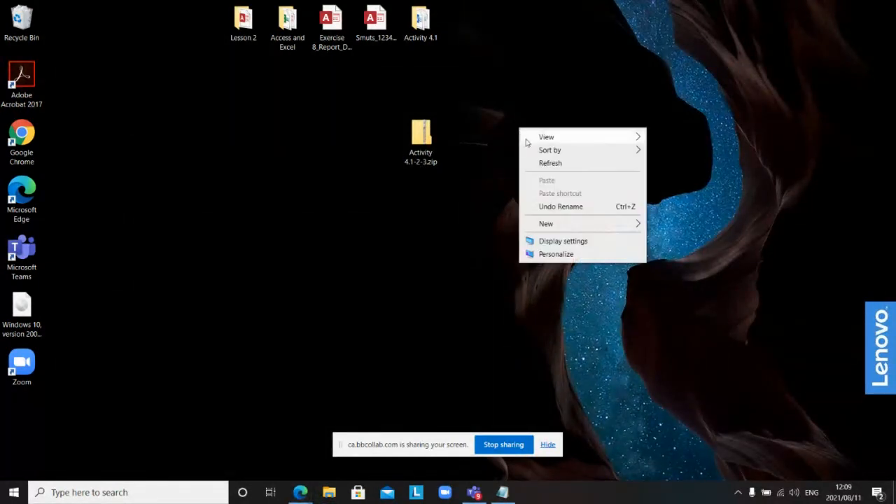
mouse_move(593, 227)
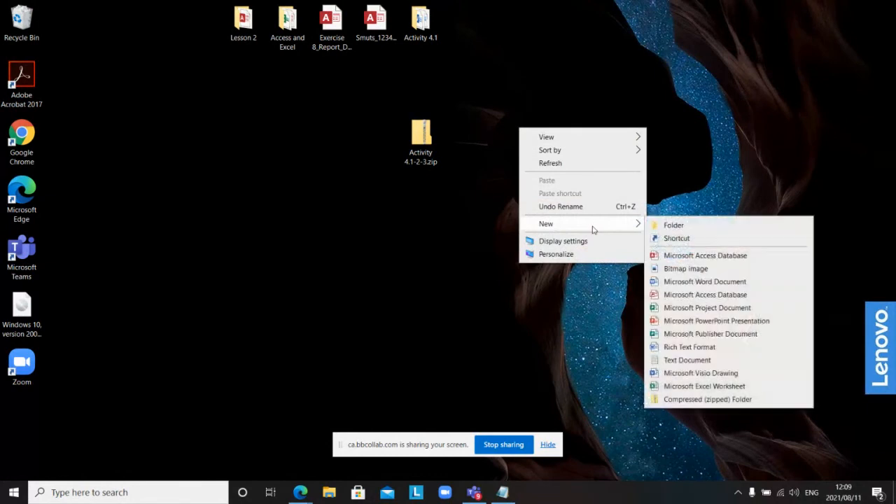
click(668, 225)
text(M)
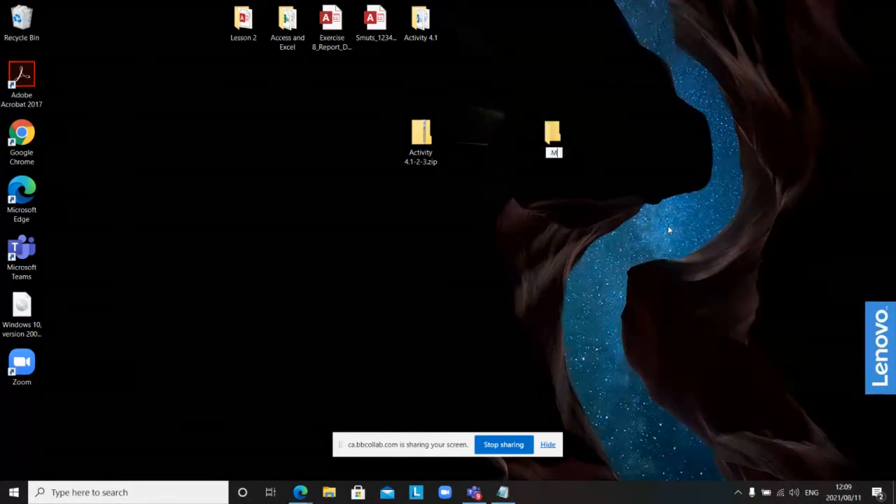
text(y Exam 123456)
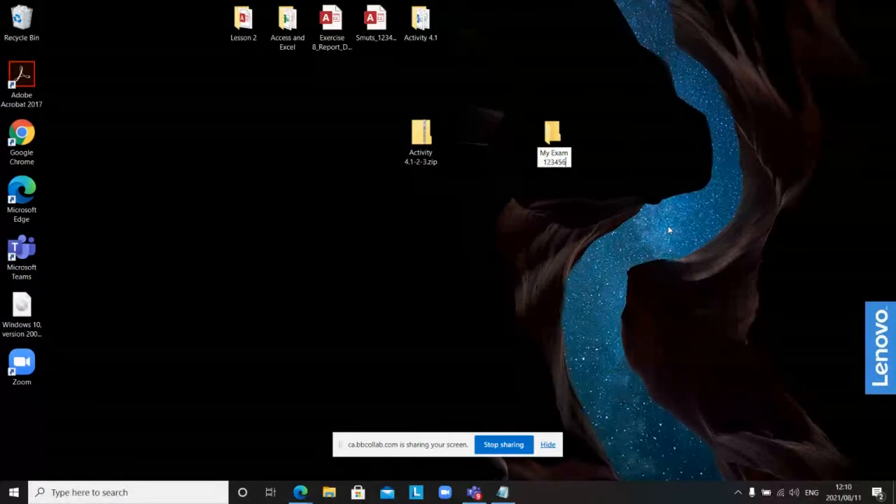
text(789)
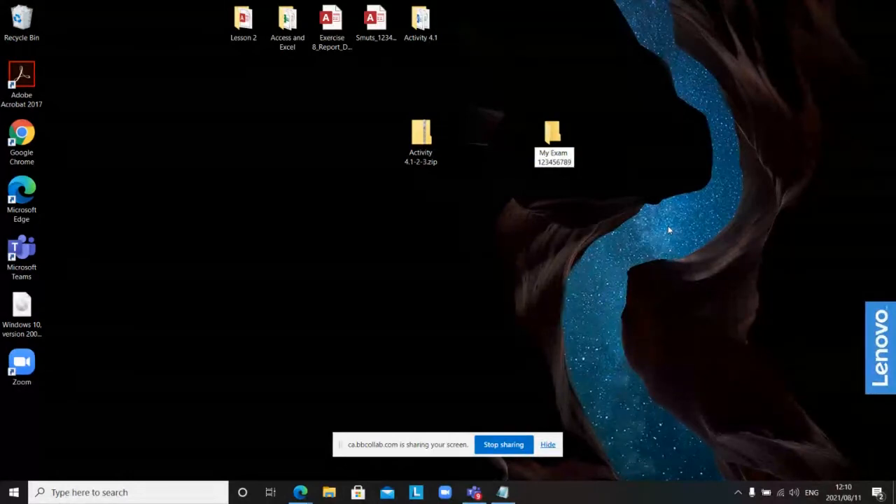
key(Return)
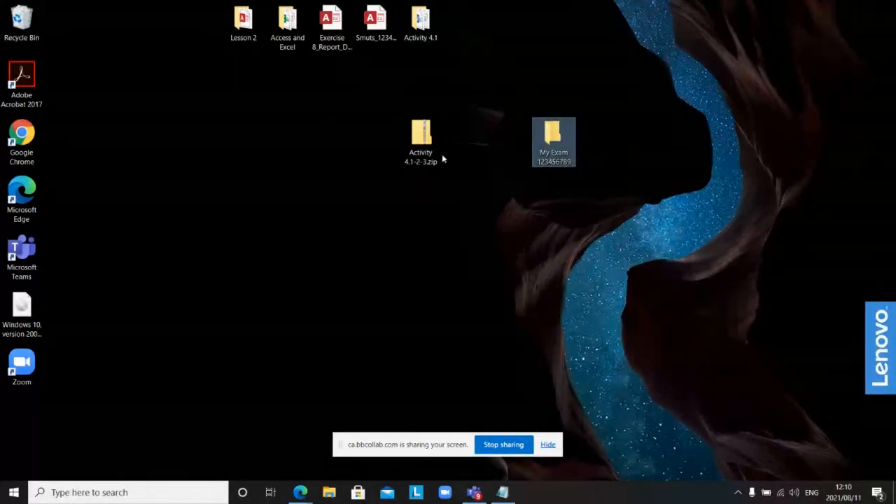
drag(422, 144, 553, 142)
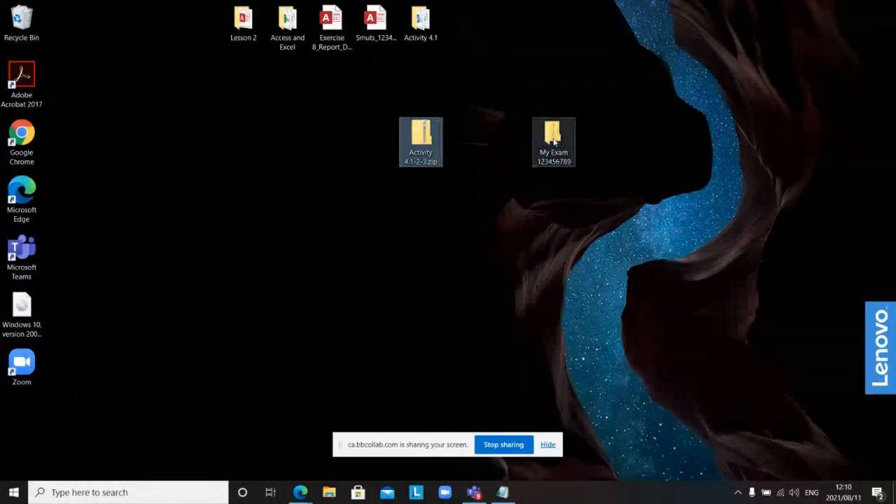
Step: Extract Activity 4.1-2-3.zip inside the My Exam folder into the suggested Activity 4.1-2-3 folder
double_click(553, 141)
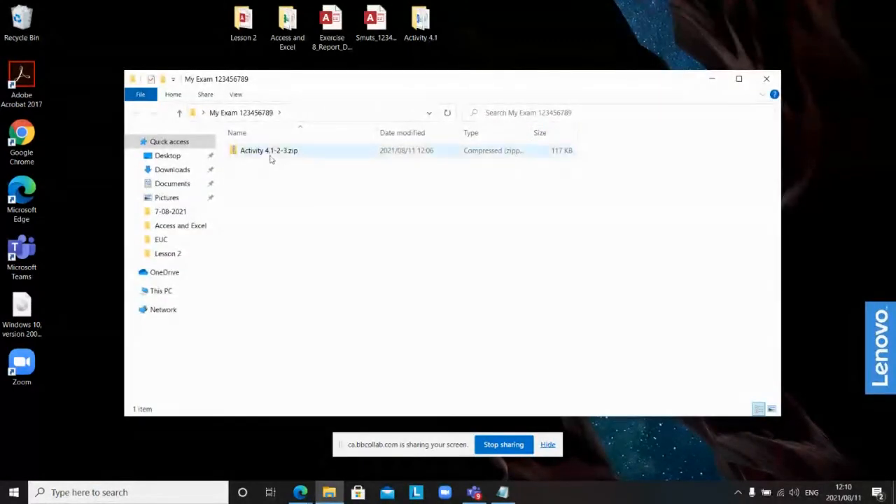
right_click(270, 155)
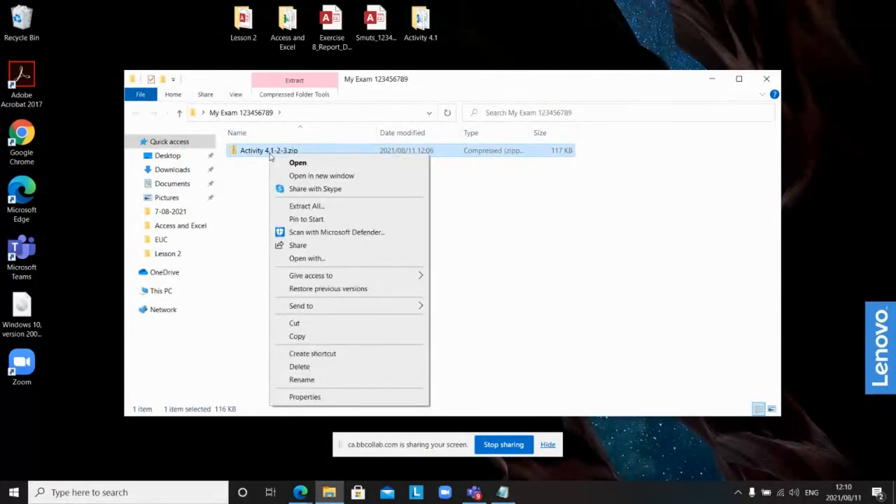
click(305, 207)
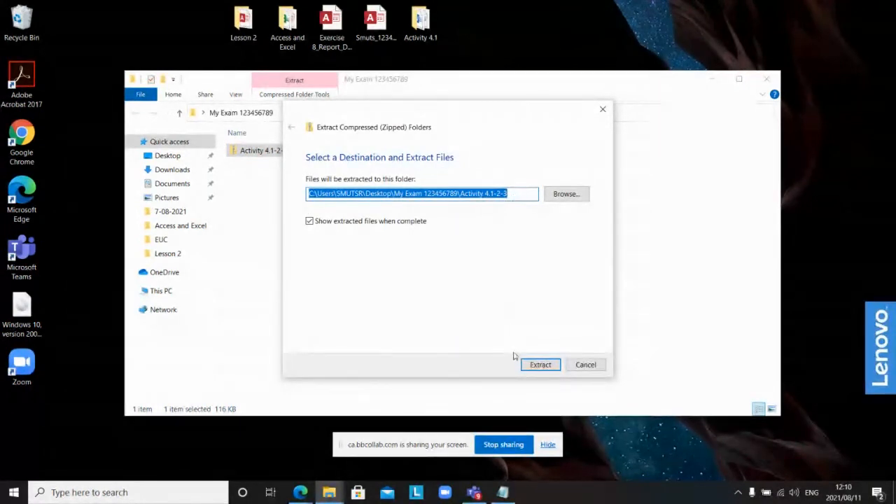
click(539, 365)
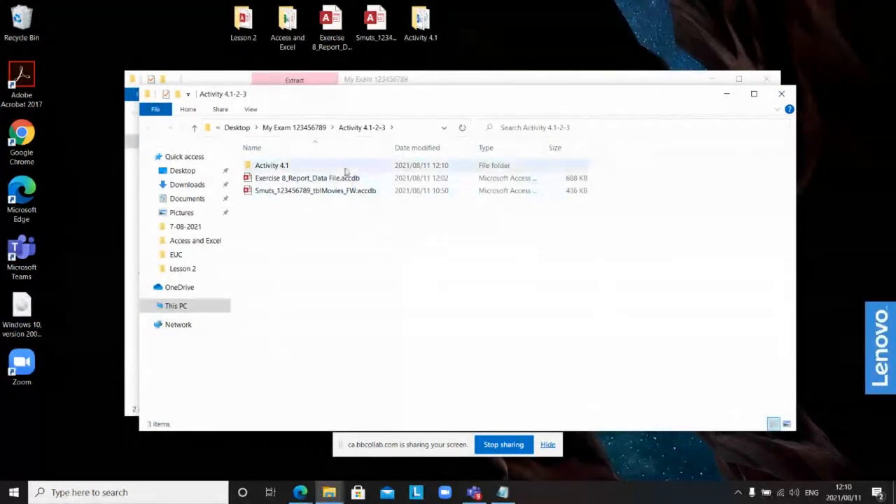
click(781, 93)
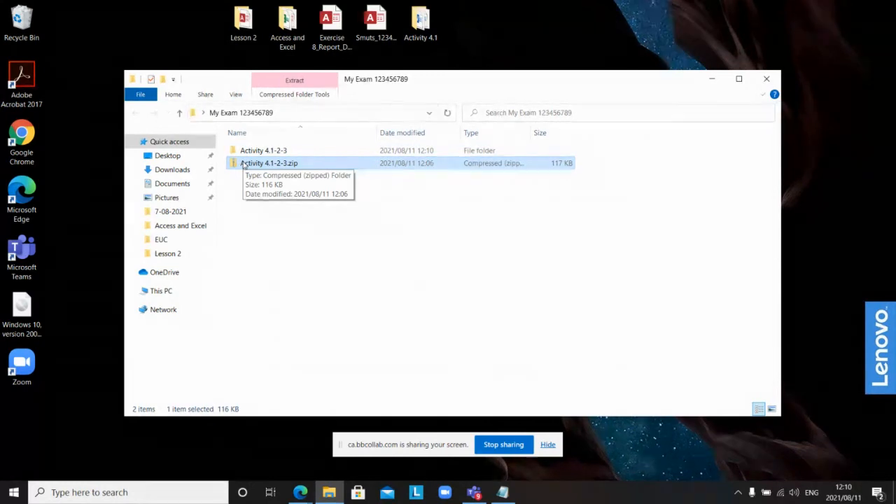
Step: Delete Activity 4.1-2-3.zip, check the extracted folder's contents, then close and reopen My Exam
key(Delete)
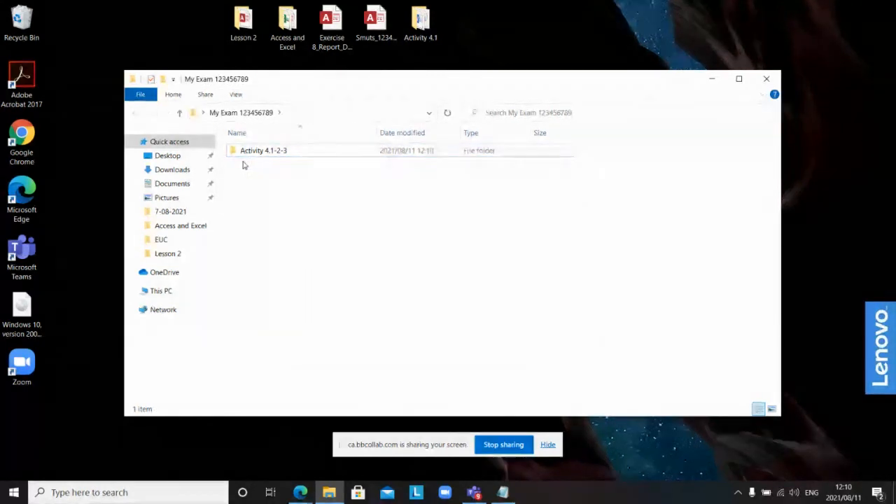
click(262, 153)
double_click(263, 154)
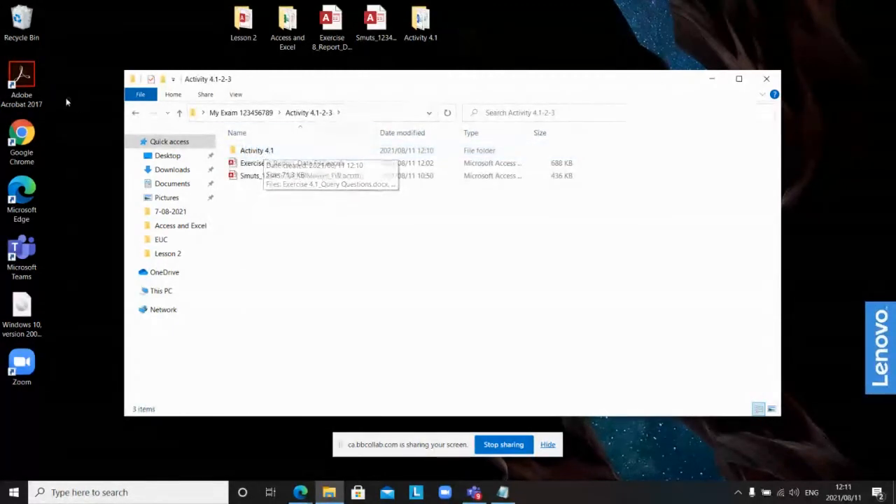
click(136, 113)
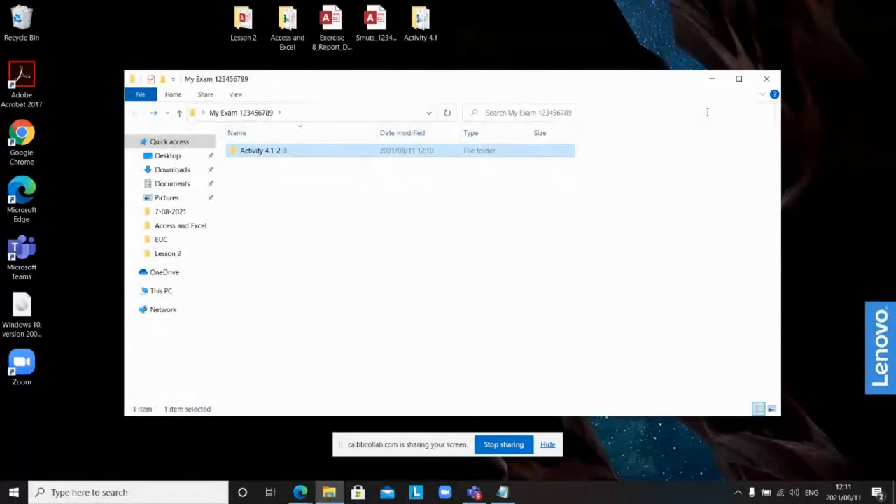
click(767, 78)
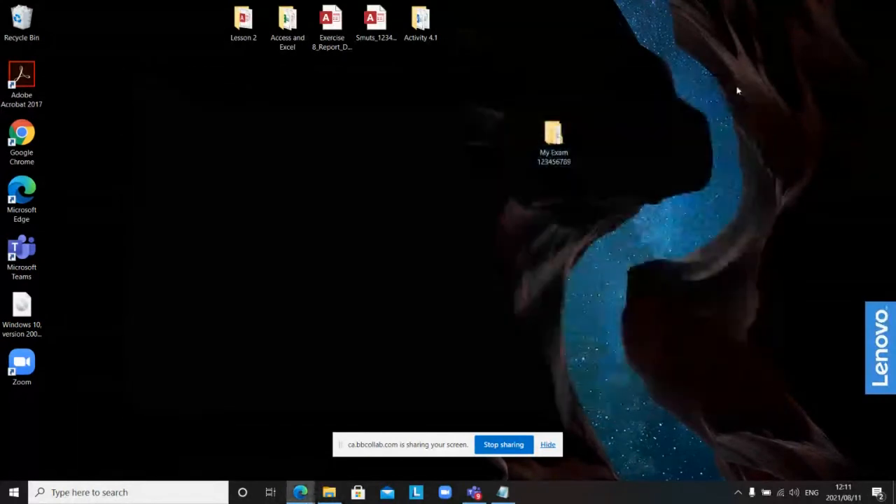
double_click(556, 142)
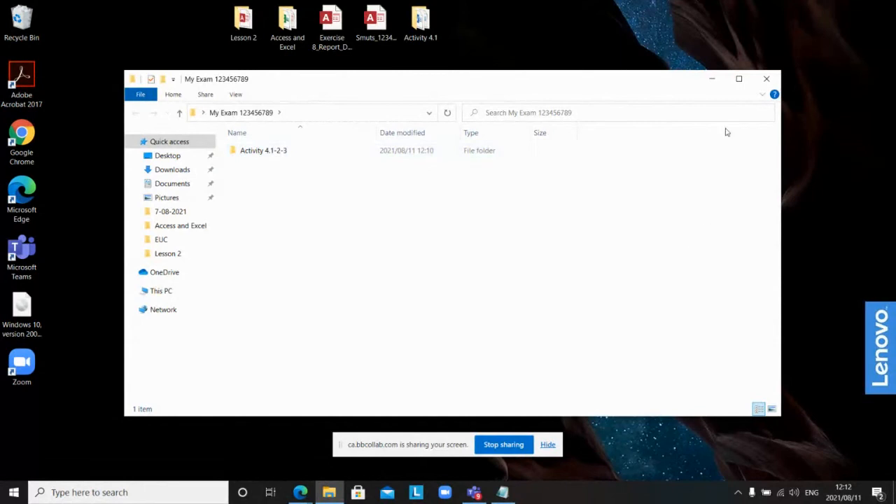
Step: Close the My Exam window and launch Microsoft Excel from the Start menu
click(767, 80)
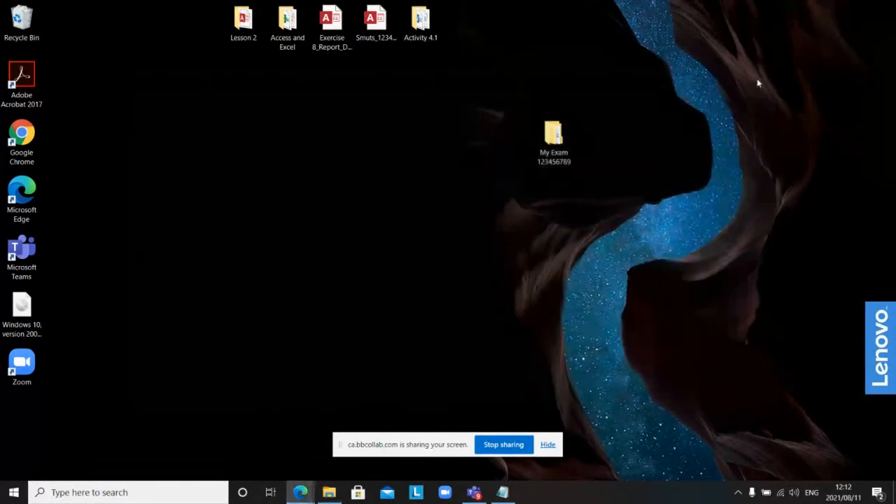
click(13, 492)
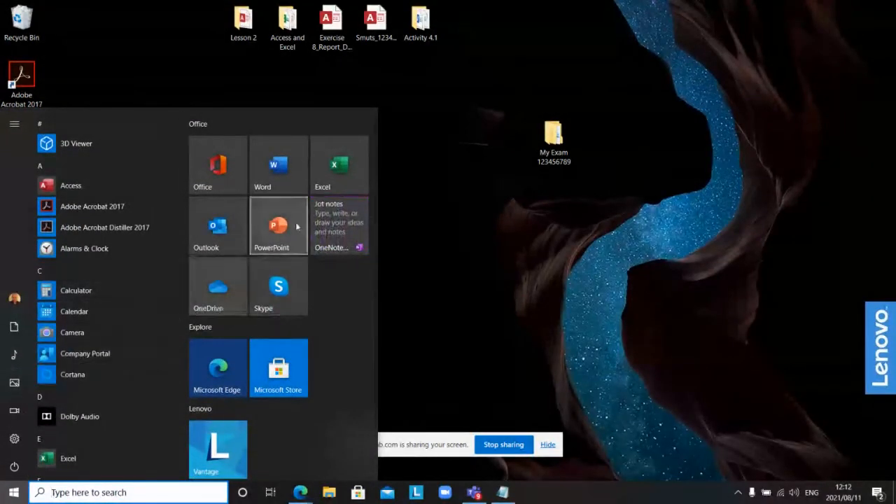
click(341, 171)
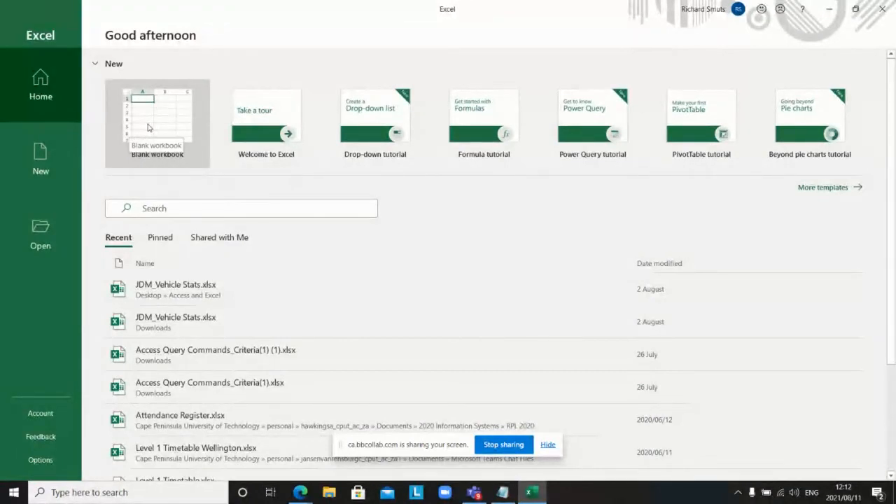
Step: Create blank workbook Book1 and widen column A to 12.78
click(147, 126)
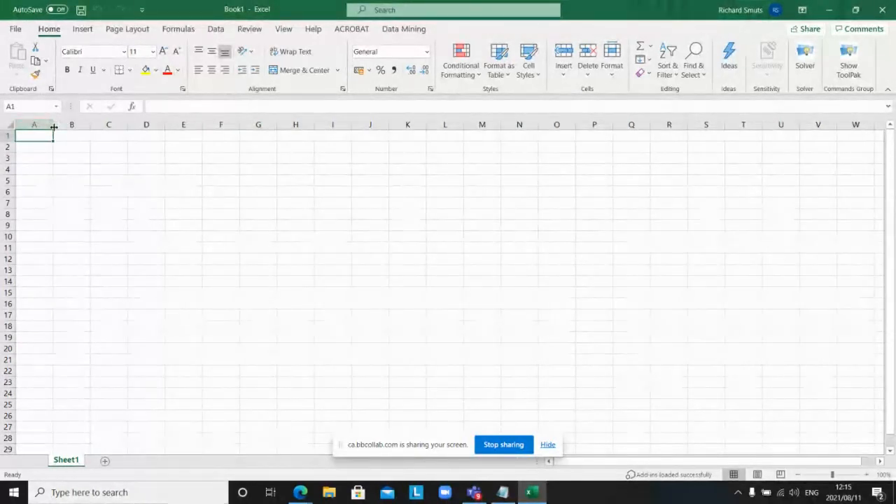
drag(53, 128, 109, 125)
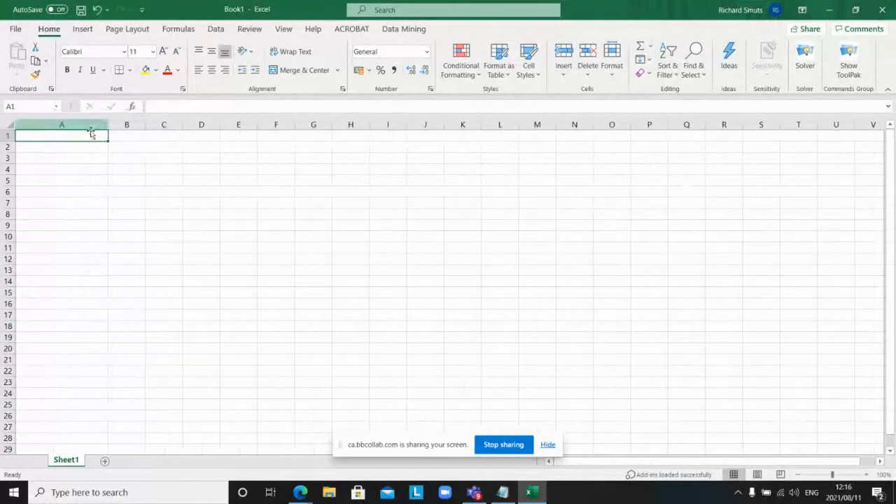
Step: Select columns A, B, C and D in turn via their column headers
click(69, 124)
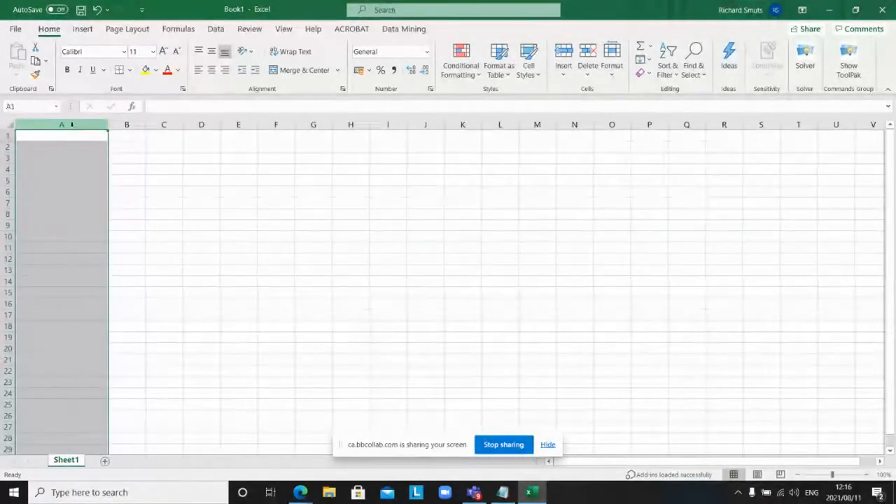
click(125, 124)
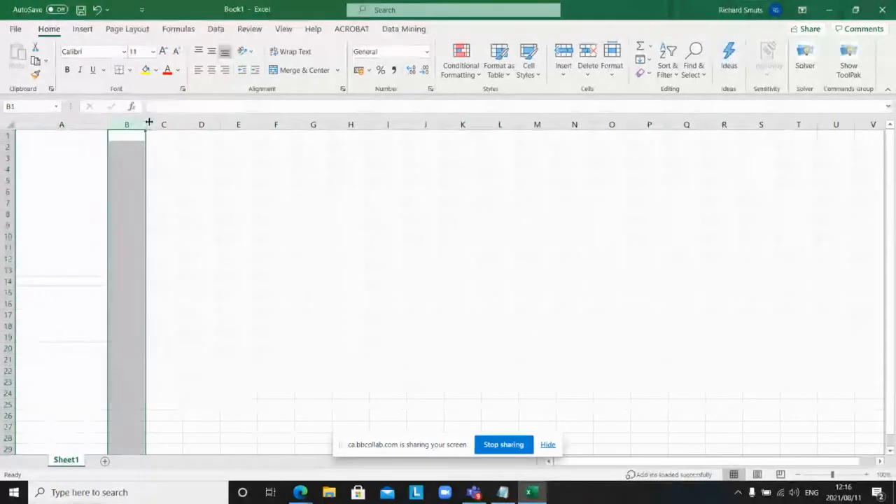
click(154, 121)
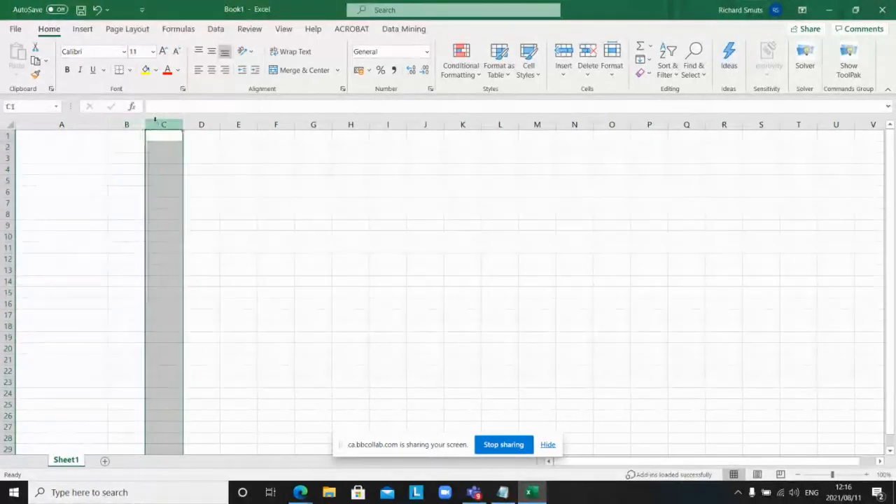
click(196, 123)
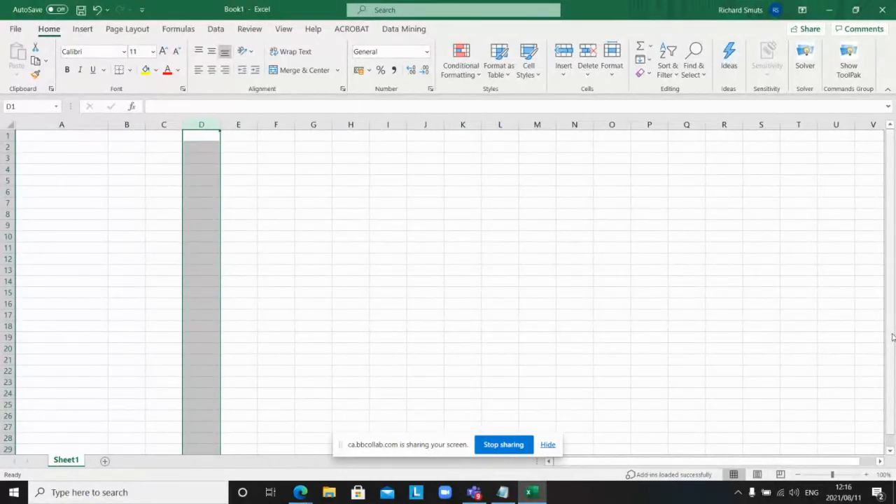
Step: Move the active cell right along row 1 to column JU
key(Right)
key(Right)
key(Right)
key(Right)
key(Right)
key(Right)
key(Right)
key(Right)
key(Right)
key(Right)
key(Right)
key(Right)
key(Right)
key(Right)
key(Right)
key(Right)
key(Right)
key(Right)
key(Right)
key(Right)
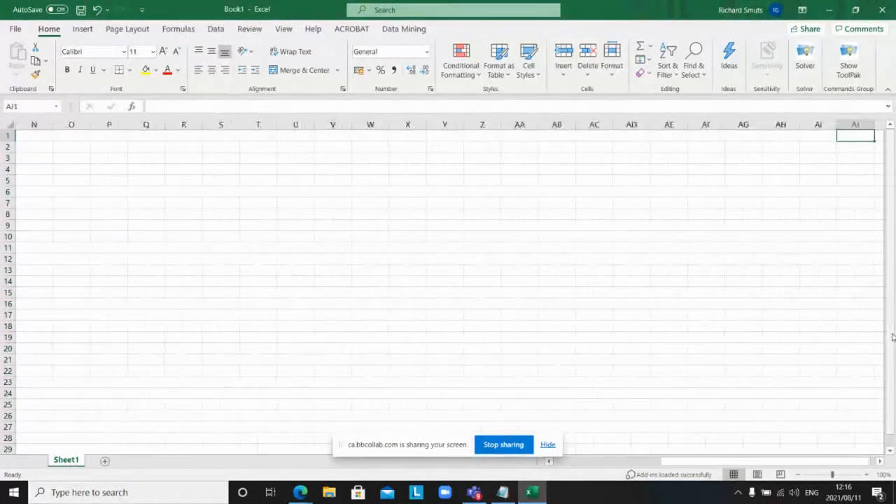
key(Right)
key(Right)
key(Right)
key(Right)
key(Right)
key(Right)
key(Right)
key(Right)
key(Right)
key(Right)
key(Right)
key(Right)
key(Right)
key(Right)
key(Right)
key(Right)
key(Right)
key(Right)
key(Right)
key(Right)
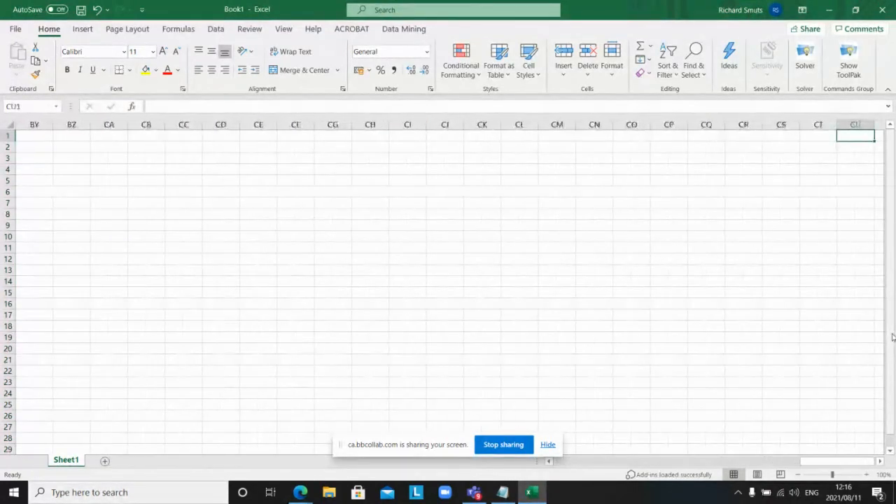
key(Right)
key(Right)
key(Right)
key(Right)
key(Right)
key(Right)
key(Right)
key(Right)
key(Right)
key(Right)
key(Right)
key(Right)
key(Right)
key(Right)
key(Right)
key(Right)
key(Right)
key(Right)
key(Right)
key(Right)
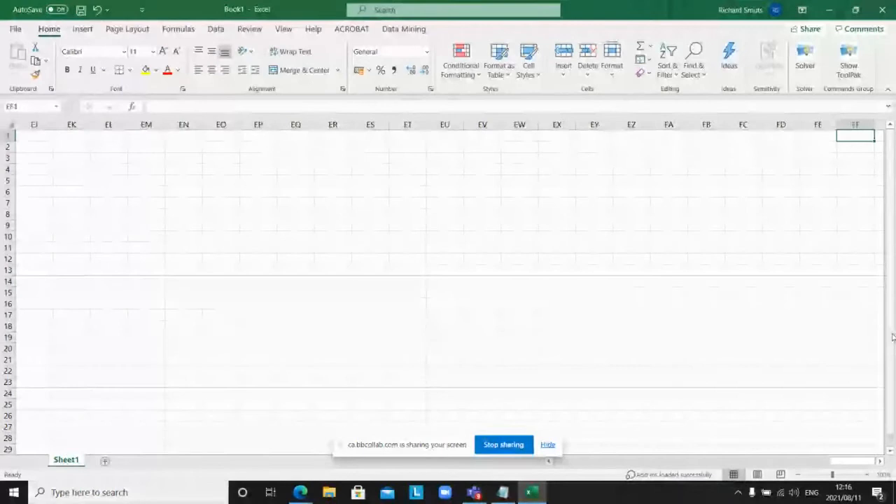
key(Right)
key(Right)
key(Right)
key(Right)
key(Right)
key(Right)
key(Right)
key(Right)
key(Right)
key(Right)
key(Right)
key(Right)
key(Right)
key(Right)
key(Right)
key(Right)
key(Right)
key(Right)
key(Right)
key(Right)
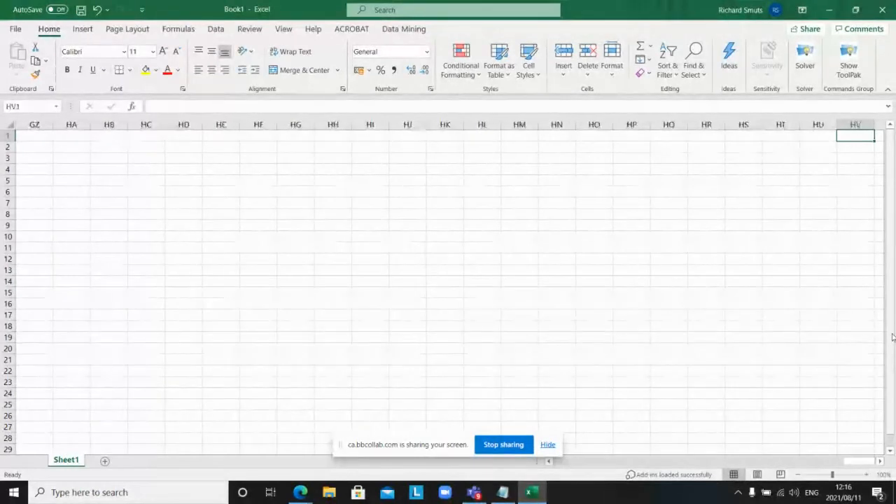
key(Right)
key(Right)
key(Right)
key(Right)
key(Right)
key(Right)
key(Right)
key(Right)
key(Right)
key(Right)
key(Right)
key(Right)
key(Right)
key(Right)
key(Right)
key(Right)
key(Right)
key(Right)
key(Right)
key(Right)
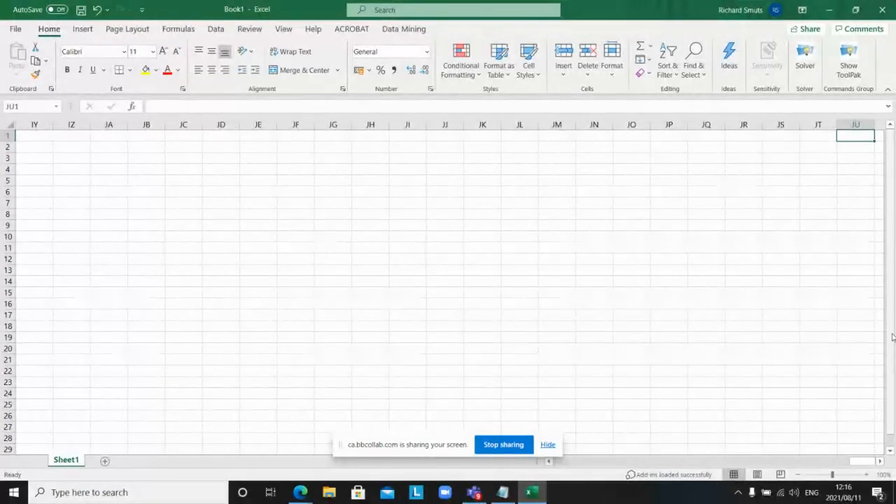
Step: Move down column JU past row 300 to around row 318
key(Down)
key(Down)
key(Down)
key(Down)
key(Down)
key(Down)
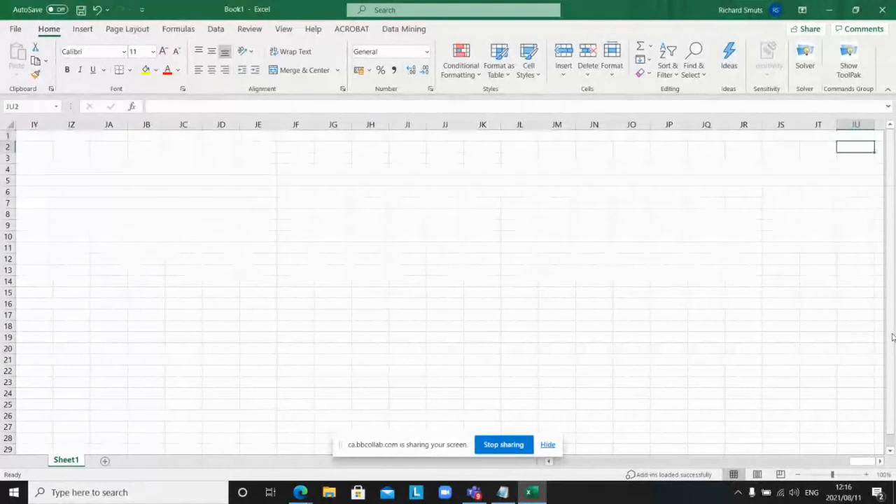
key(Down)
key(Down)
key(Down)
key(Down)
key(Down)
key(Down)
key(Down)
key(Down)
key(Down)
key(Down)
key(Down)
key(Down)
key(Down)
key(Down)
key(Down)
key(Down)
key(Down)
key(Down)
key(Down)
key(Down)
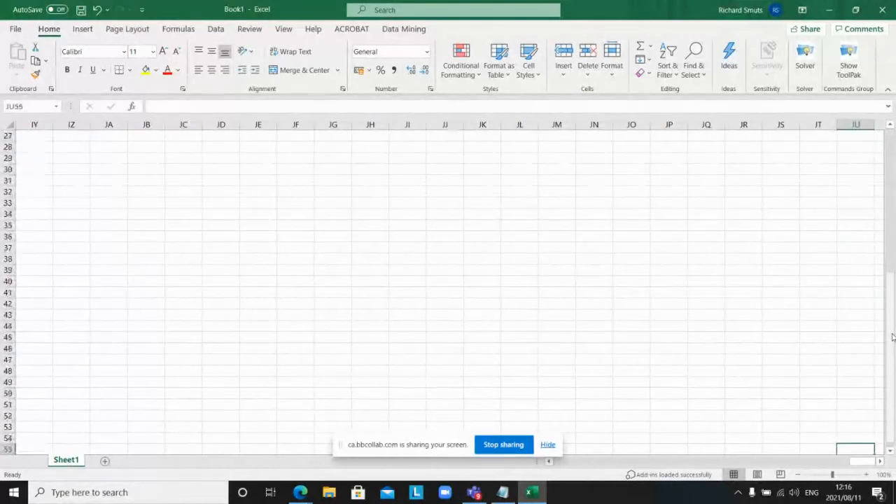
key(Down)
key(Down)
key(Down)
key(Down)
key(Down)
key(Down)
key(Down)
key(Down)
key(Down)
key(Down)
key(Down)
key(Down)
key(Down)
key(Down)
key(Down)
key(Down)
key(Down)
key(Down)
key(Down)
key(Down)
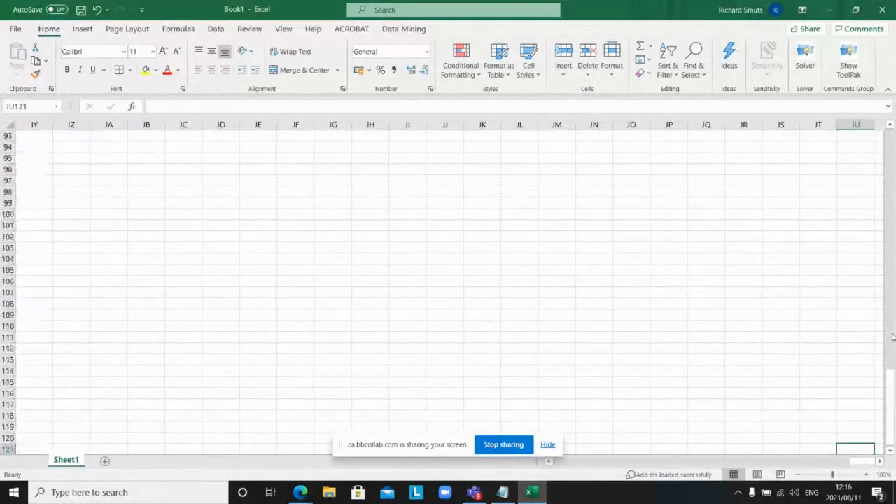
key(Down)
key(Down)
key(Down)
key(Down)
key(Down)
key(Down)
key(Down)
key(Down)
key(Down)
key(Down)
key(Down)
key(Down)
key(Down)
key(Down)
key(Down)
key(Down)
key(Down)
key(Down)
key(Down)
key(Down)
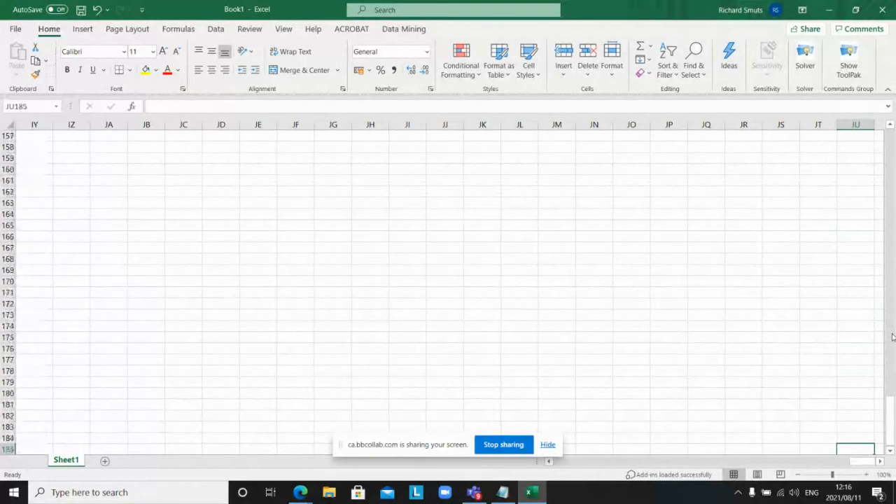
key(Down)
key(Down)
key(Down)
key(Down)
key(Down)
key(Down)
key(Down)
key(Down)
key(Down)
key(Down)
key(Down)
key(Down)
key(Down)
key(Down)
key(Down)
key(Down)
key(Down)
key(Down)
key(Down)
key(Down)
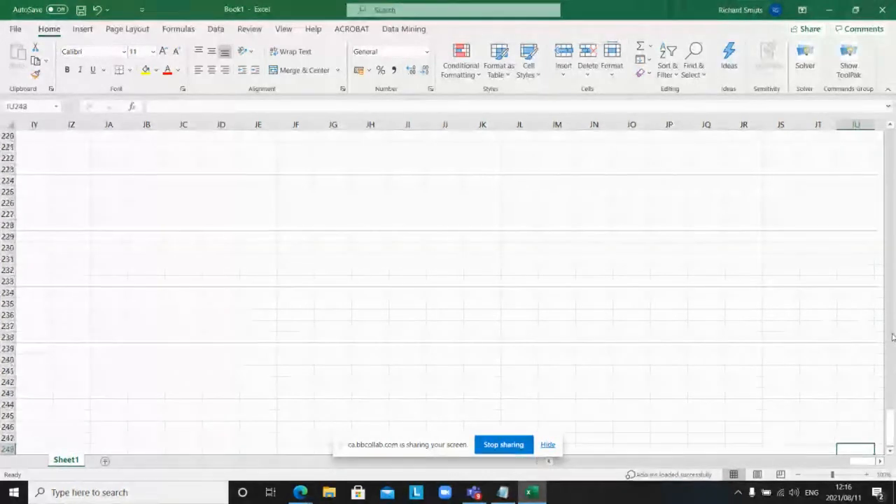
key(Down)
key(Down)
key(Down)
key(Down)
key(Down)
key(Down)
key(Down)
key(Down)
key(Down)
key(Down)
key(Down)
key(Down)
key(Down)
key(Down)
key(Down)
key(Down)
key(Down)
key(Down)
key(Down)
key(Down)
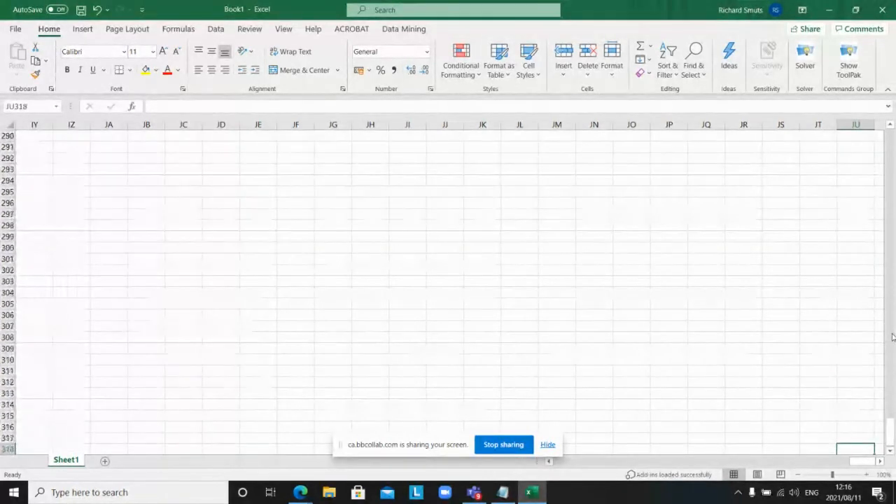
key(Down)
key(Down)
key(Down)
key(Down)
key(Down)
key(Down)
key(Down)
key(Down)
key(Down)
key(Down)
key(Down)
key(Down)
key(Down)
key(Down)
key(Down)
key(Down)
key(Down)
key(Down)
key(Down)
key(Down)
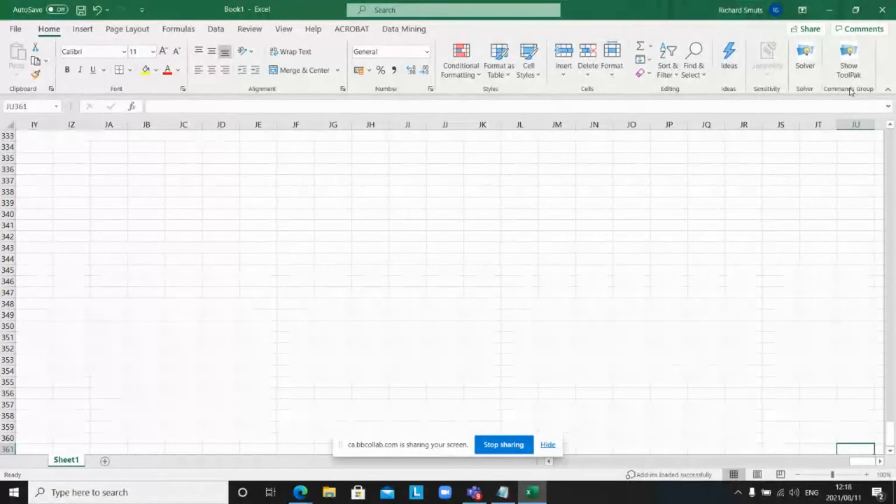
Step: Move from column JU row 318 up to row 1, then left back to cell A1
key(Up)
key(Up)
key(Up)
key(Up)
key(Up)
key(Up)
key(Up)
key(Up)
key(Up)
key(Up)
key(Up)
key(Up)
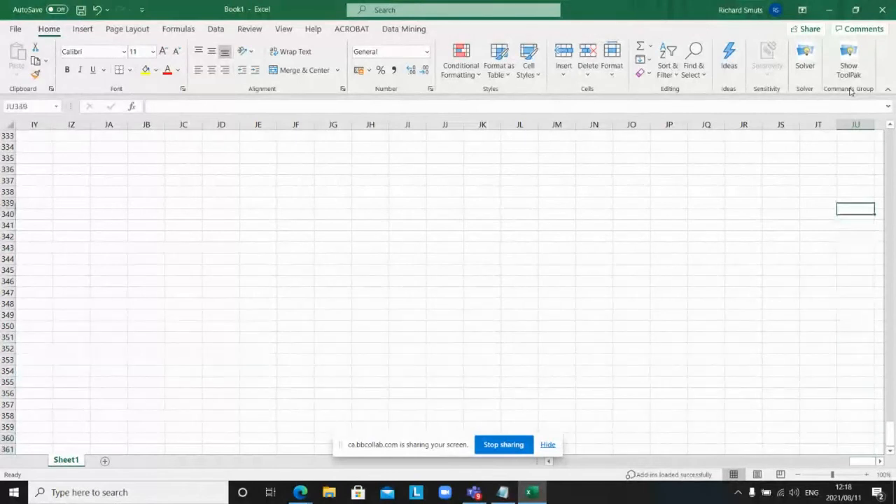
key(Up)
key(Up)
key(Up)
key(Up)
key(Up)
key(Up)
key(Up)
key(Up)
key(Up)
key(Up)
key(Up)
key(Up)
key(Up)
key(Up)
key(Up)
key(Up)
key(Up)
key(Up)
key(Up)
key(Up)
key(Up)
key(Up)
key(Up)
key(Up)
key(Up)
key(Up)
key(Up)
key(Up)
key(Up)
key(Up)
key(Up)
key(Up)
key(Up)
key(Up)
key(Up)
key(Up)
key(Up)
key(Up)
key(Up)
key(Up)
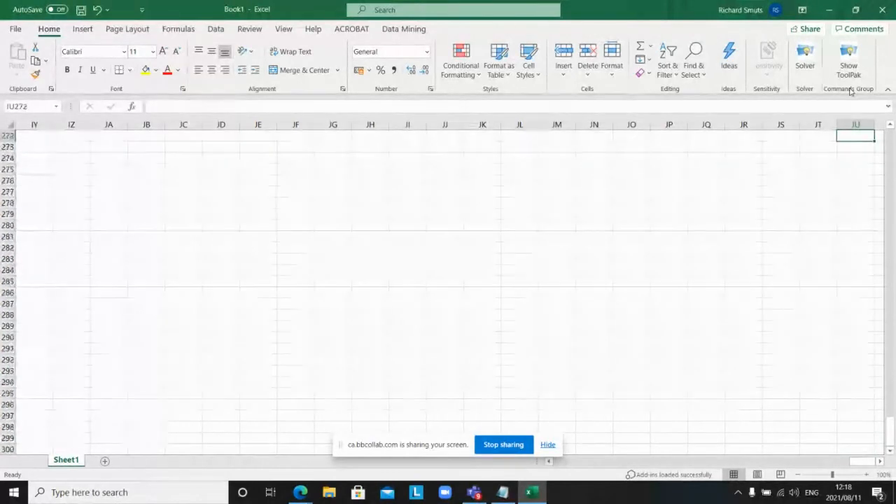
key(Up)
key(Up)
key(Up)
key(Up)
key(Up)
key(Up)
key(Up)
key(Up)
key(Up)
key(Up)
key(Up)
key(Up)
key(Up)
key(Up)
key(Up)
key(Up)
key(Up)
key(Up)
key(Up)
key(Up)
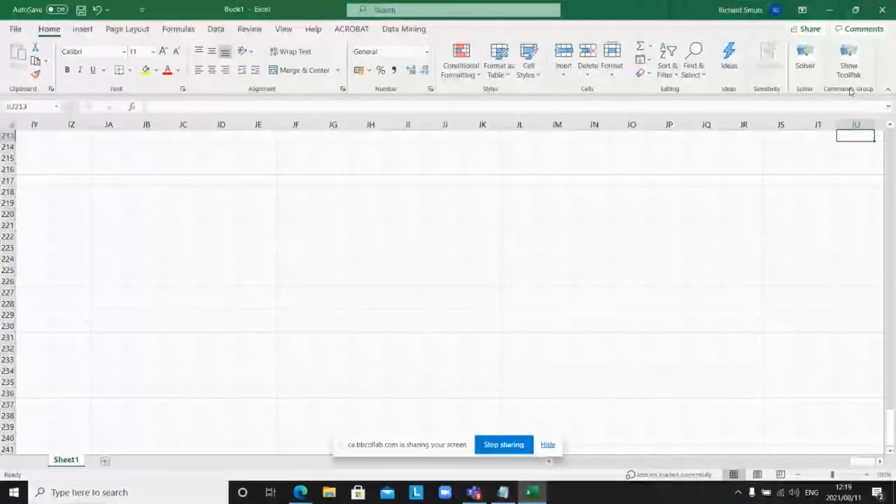
key(Up)
key(Up)
key(Up)
key(Up)
key(Up)
key(Up)
key(Up)
key(Up)
key(Up)
key(Up)
key(Up)
key(Up)
key(Up)
key(Up)
key(Up)
key(Up)
key(Up)
key(Up)
key(Up)
key(Up)
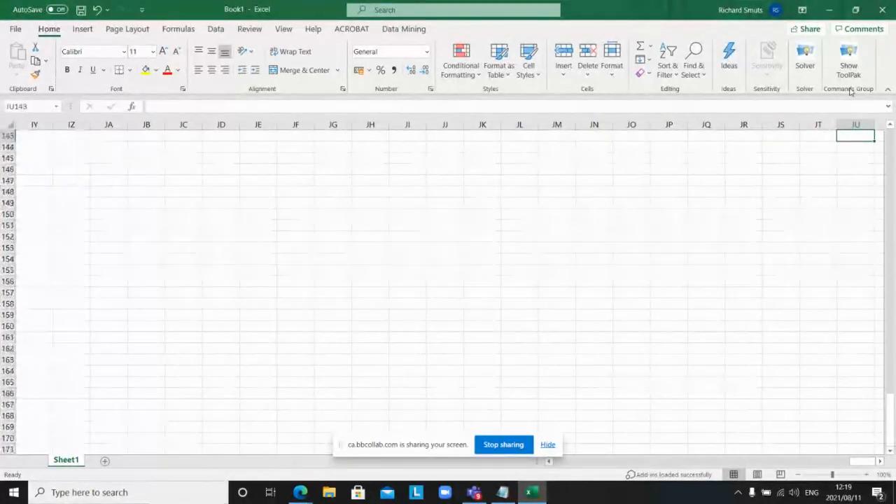
key(Up)
key(Up)
key(Up)
key(Up)
key(Up)
key(Up)
key(Up)
key(Up)
key(Up)
key(Up)
key(Up)
key(Up)
key(Up)
key(Up)
key(Up)
key(Up)
key(Up)
key(Up)
key(Up)
key(Up)
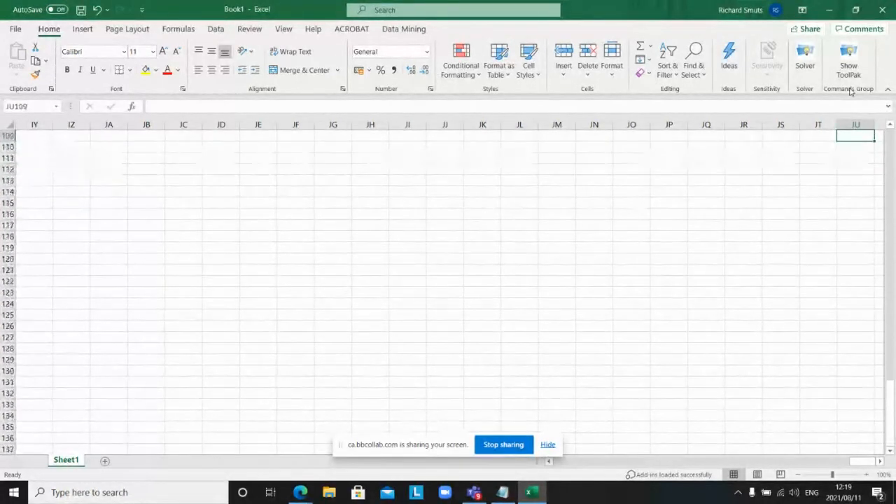
key(Up)
key(Up)
key(Up)
key(Up)
key(Up)
key(Up)
key(Up)
key(Up)
key(Up)
key(Up)
key(Up)
key(Up)
key(Up)
key(Up)
key(Up)
key(Up)
key(Up)
key(Up)
key(Up)
key(Up)
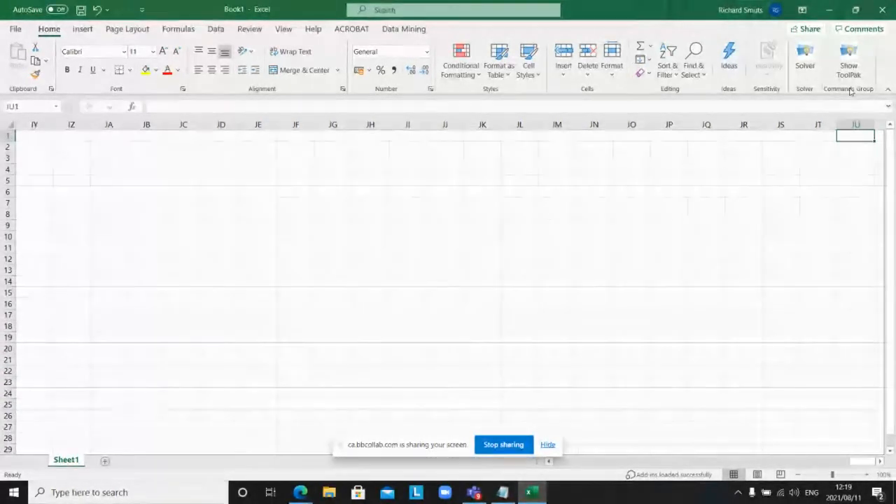
key(Left)
key(Left)
key(Left)
key(Left)
key(Left)
key(Left)
key(Left)
key(Left)
key(Left)
key(Left)
key(Left)
key(Left)
key(Left)
key(Left)
key(Left)
key(Left)
key(Left)
key(Left)
key(Left)
key(Left)
key(Left)
key(Left)
key(Left)
key(Left)
key(Left)
key(Left)
key(Left)
key(Left)
key(Left)
key(Left)
key(Left)
key(Left)
key(Left)
key(Left)
key(Left)
key(Left)
key(Left)
key(Left)
key(Left)
key(Left)
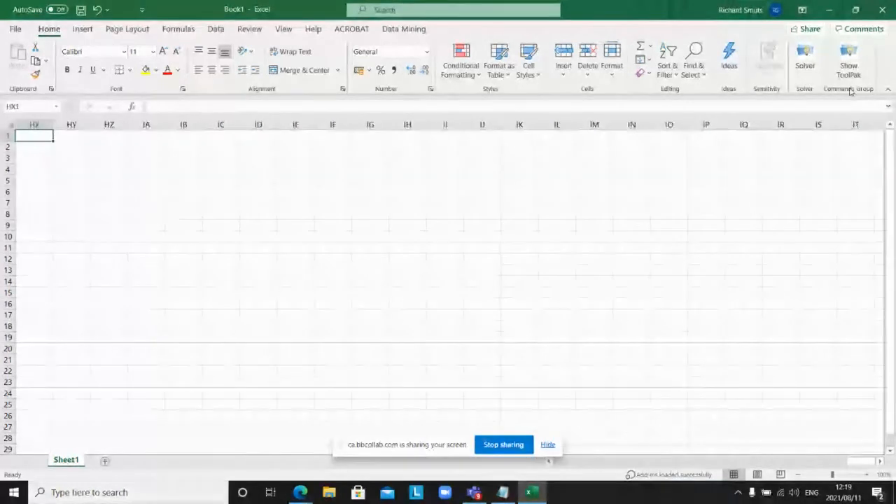
key(Left)
key(Left)
key(Left)
key(Left)
key(Left)
key(Left)
key(Left)
key(Left)
key(Left)
key(Left)
key(Left)
key(Left)
key(Left)
key(Left)
key(Left)
key(Left)
key(Left)
key(Left)
key(Left)
key(Left)
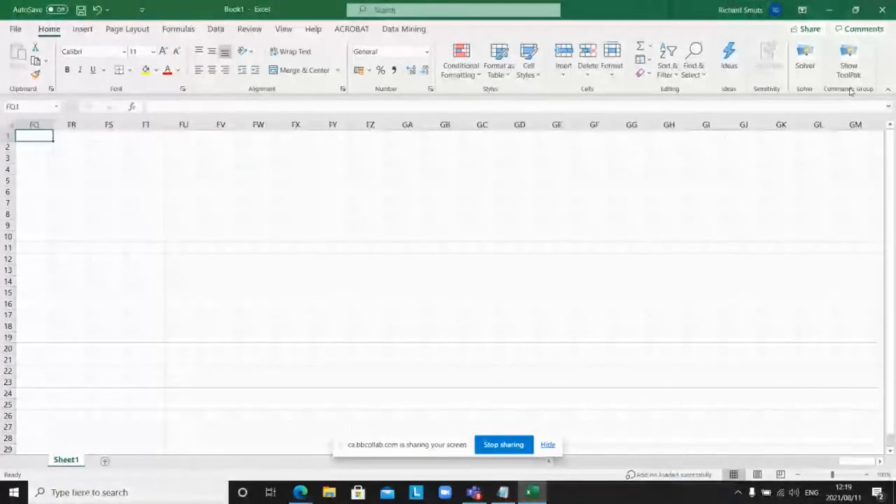
key(Left)
key(Left)
key(Left)
key(Left)
key(Left)
key(Left)
key(Left)
key(Left)
key(Left)
key(Left)
key(Left)
key(Left)
key(Left)
key(Left)
key(Left)
key(Left)
key(Left)
key(Left)
key(Left)
key(Left)
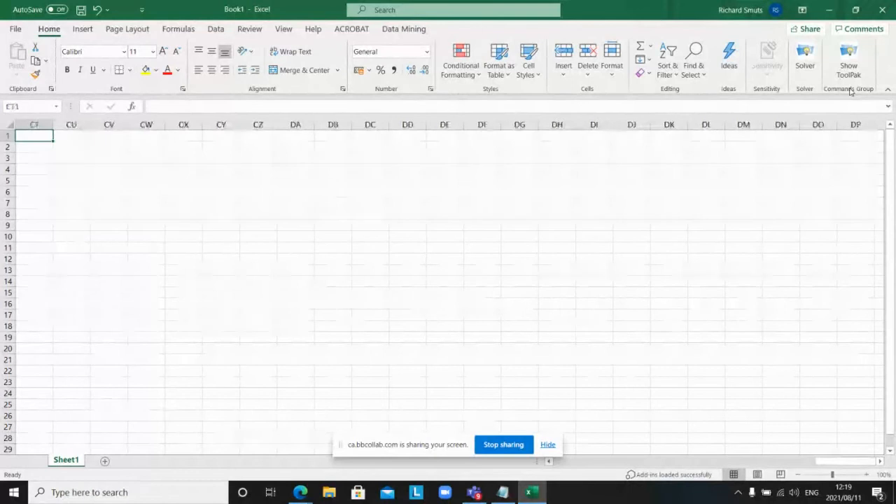
key(Left)
key(Left)
key(Left)
key(Left)
key(Left)
key(Left)
key(Left)
key(Left)
key(Left)
key(Left)
key(Left)
key(Left)
key(Left)
key(Left)
key(Left)
key(Left)
key(Left)
key(Left)
key(Left)
key(Left)
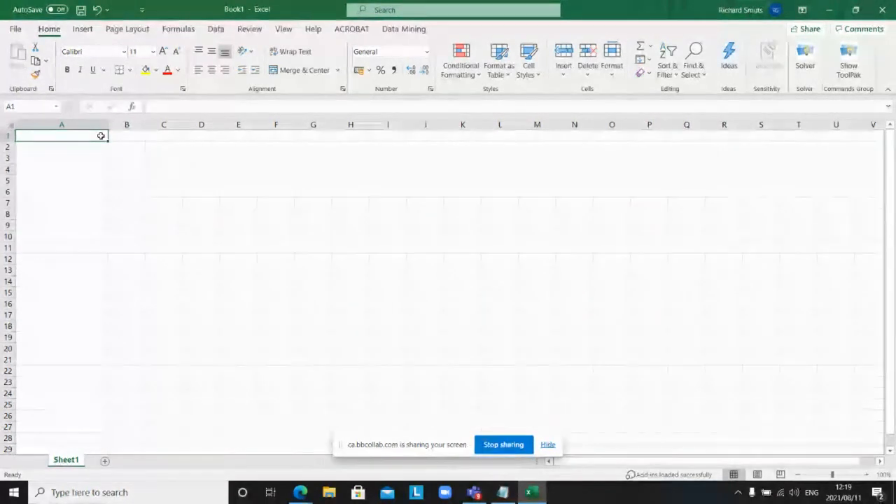
Step: Type the label H6 into cell H6
key(Down)
key(Down)
key(Down)
key(Down)
key(Down)
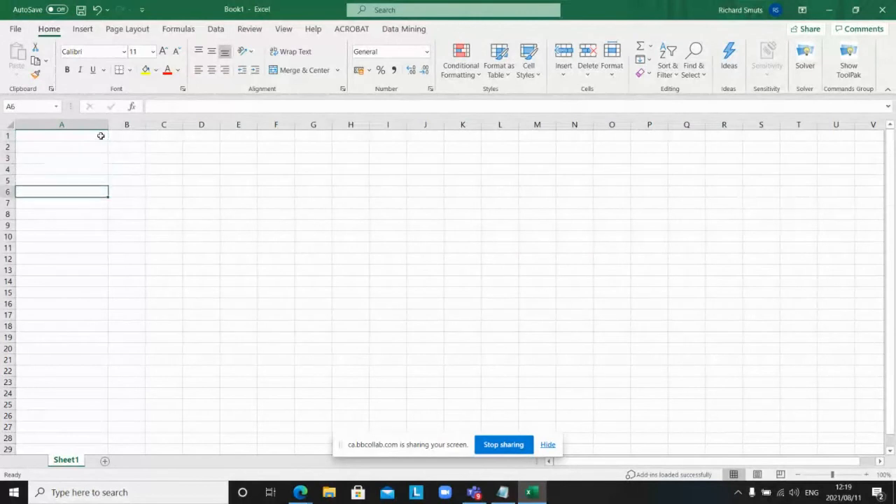
key(Right)
key(Right)
key(Right)
key(Right)
key(Right)
key(Right)
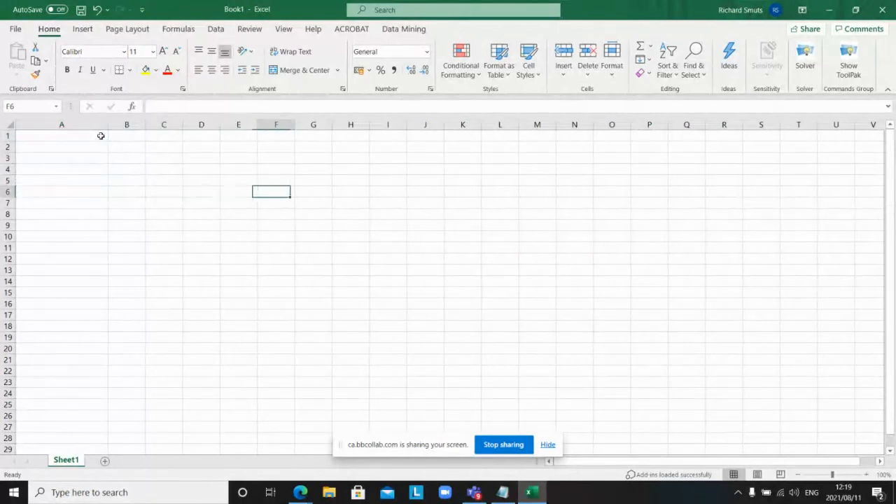
key(Right)
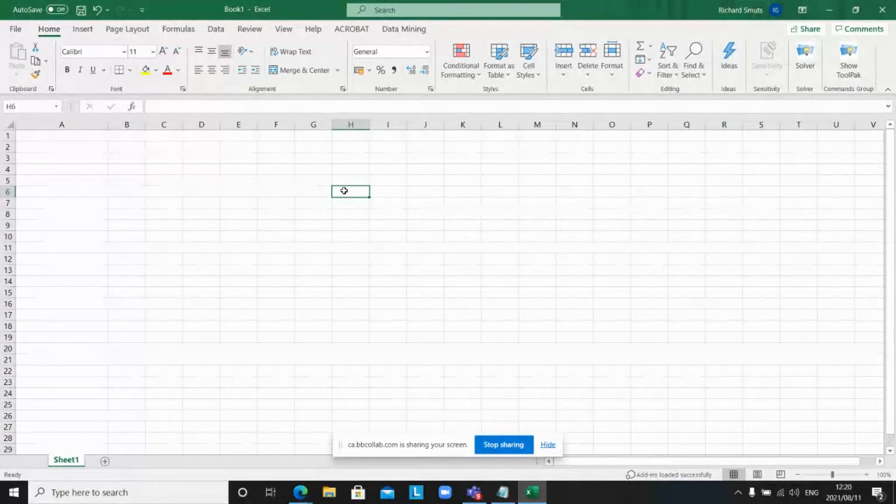
text(H)
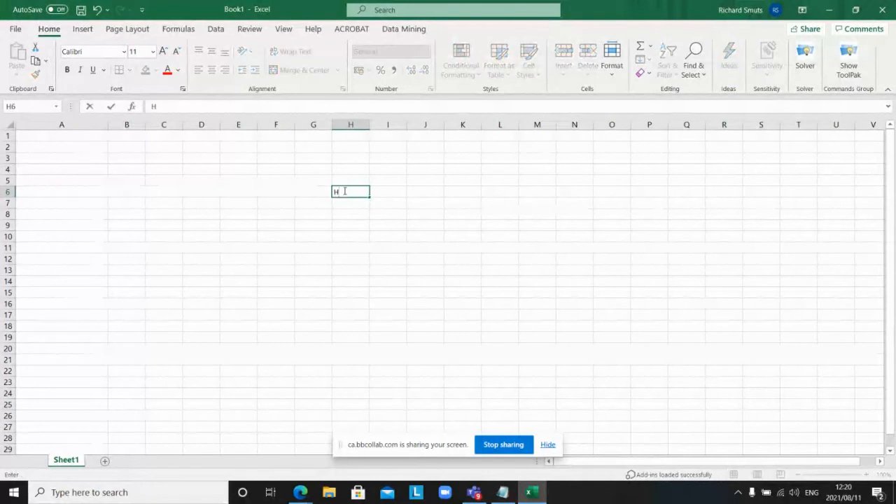
text(6)
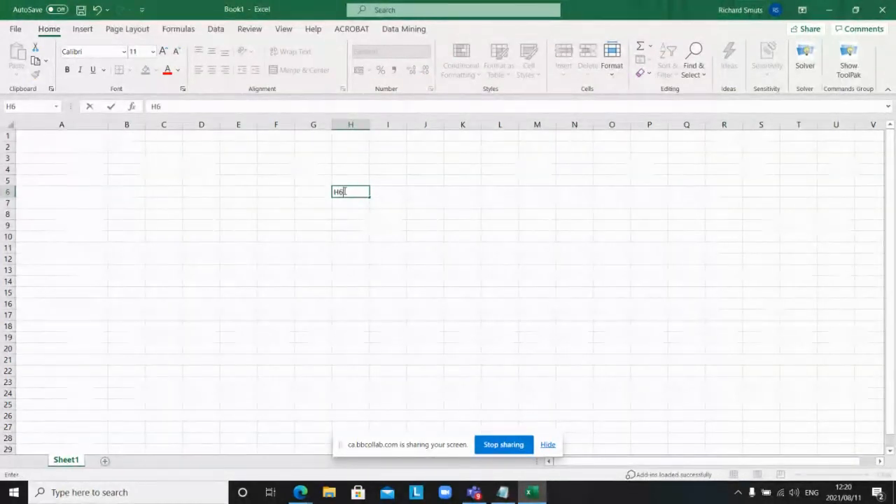
click(351, 227)
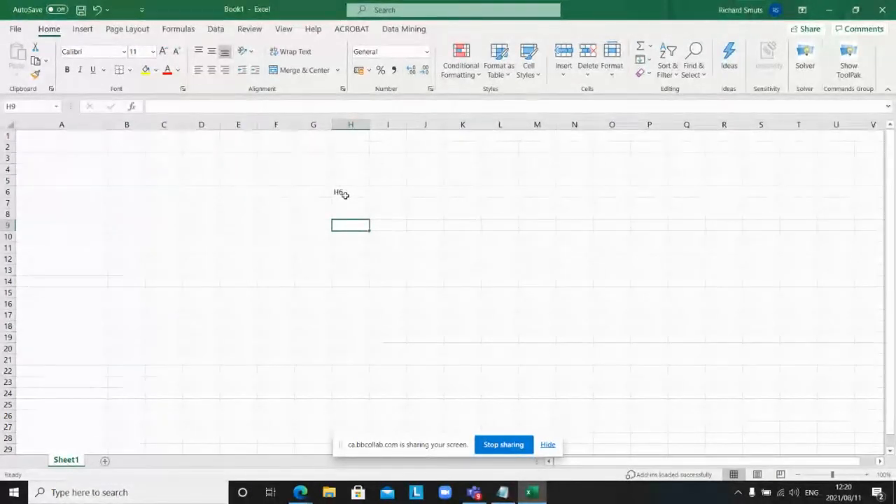
click(346, 193)
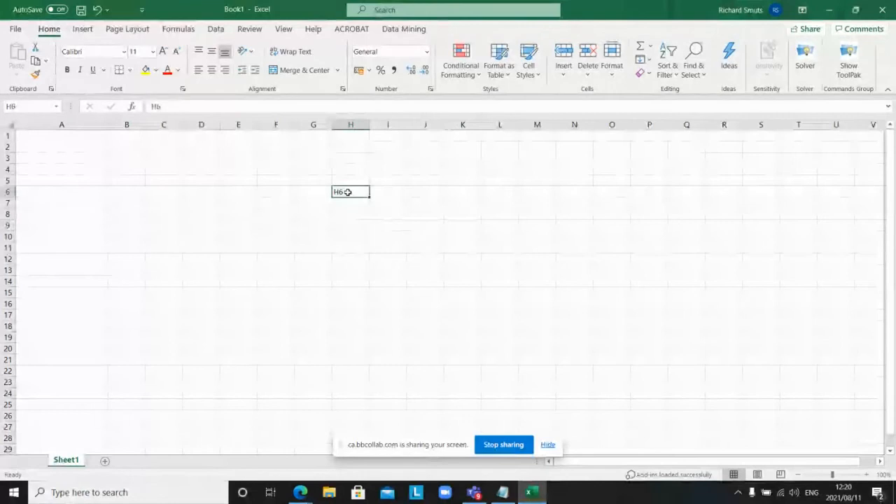
Step: Type the label K11 into cell K11 and reselect H6
click(464, 246)
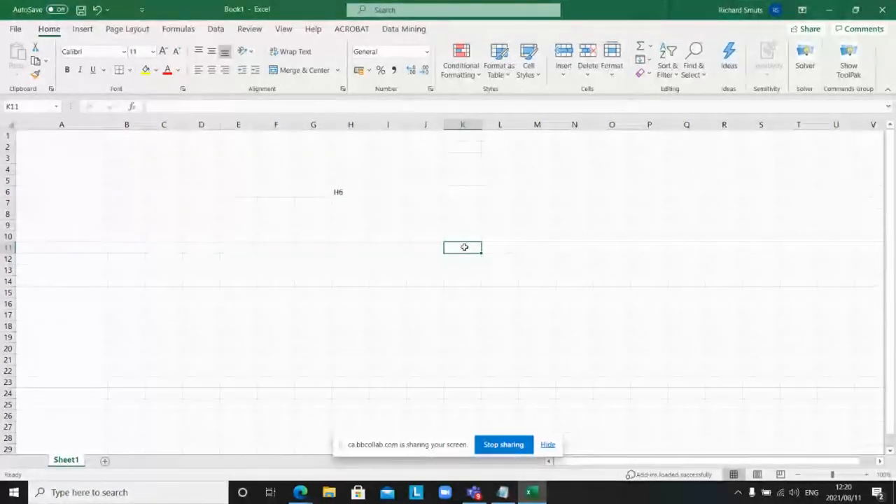
text(K11)
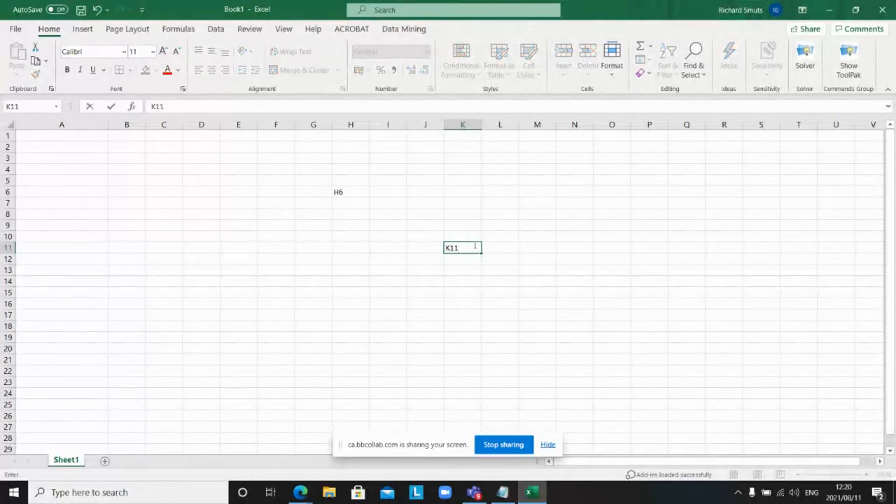
click(494, 245)
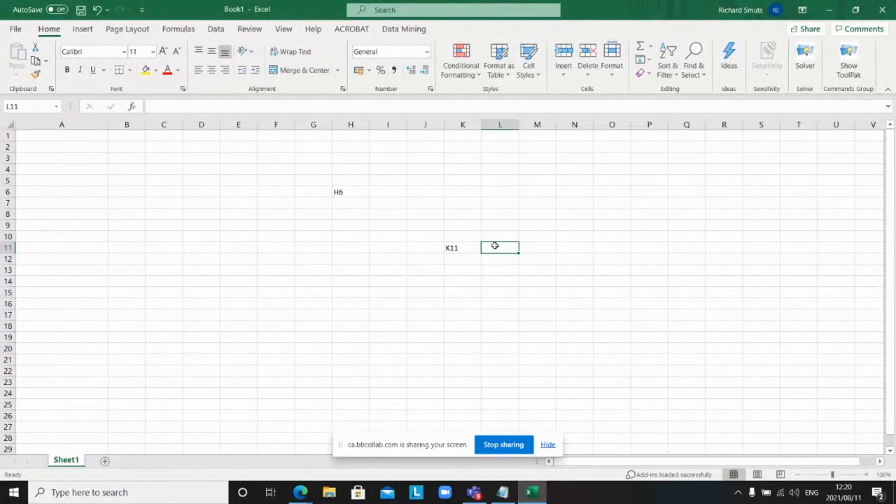
click(349, 192)
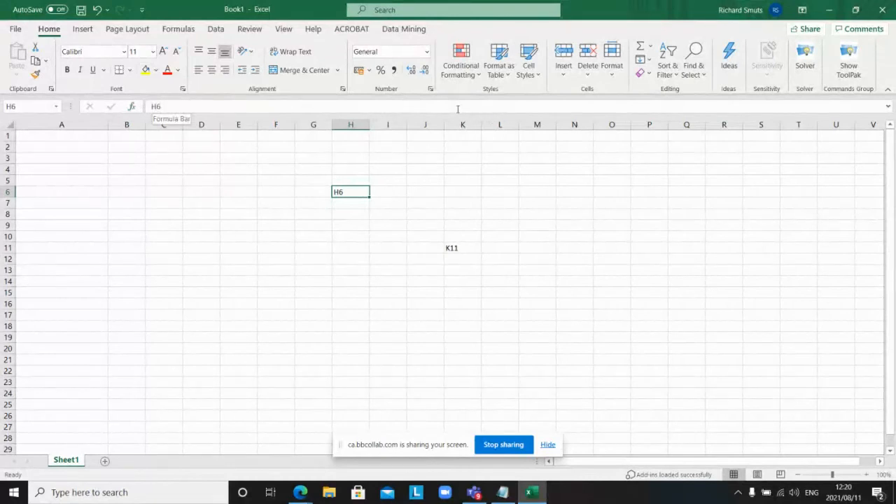
click(162, 106)
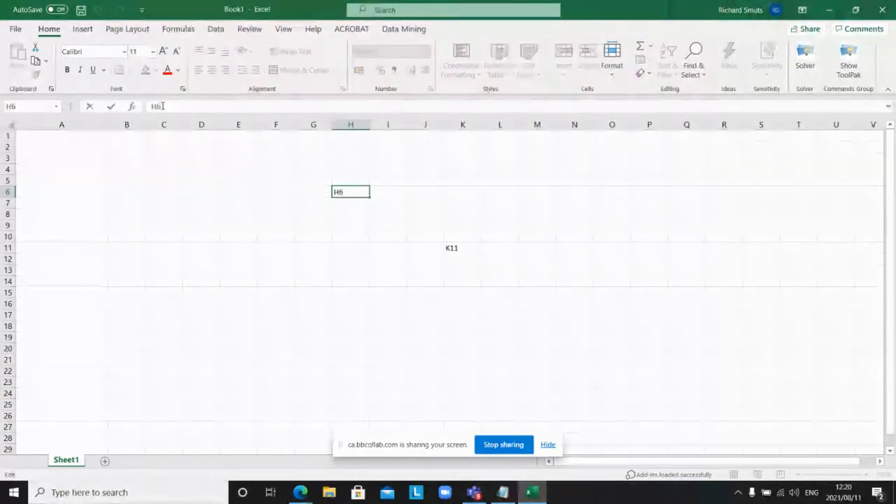
key(BackSpace)
key(BackSpace)
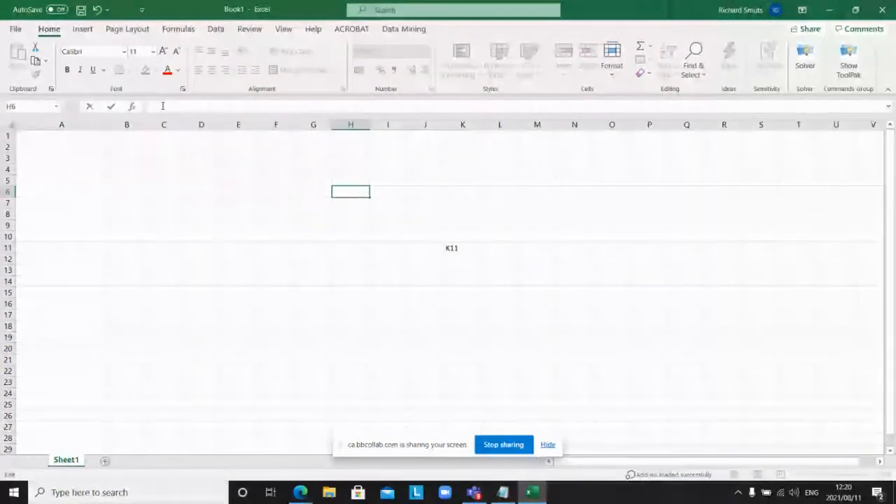
text(H6)
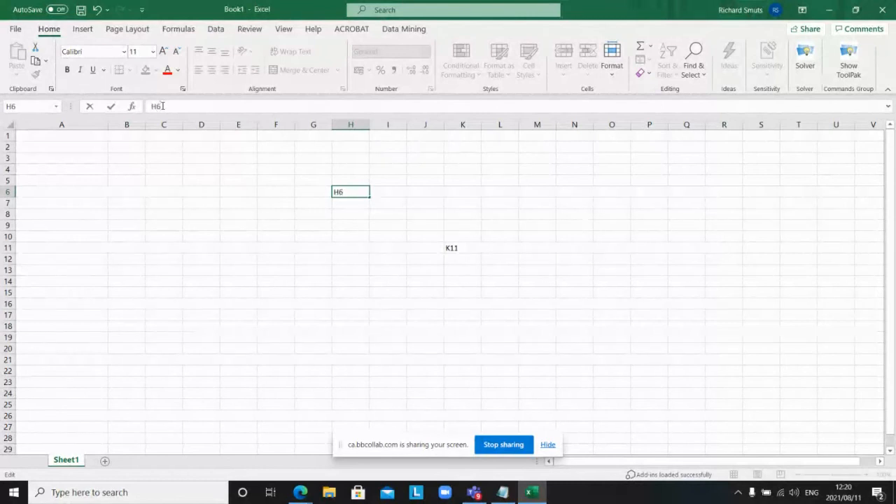
key(Return)
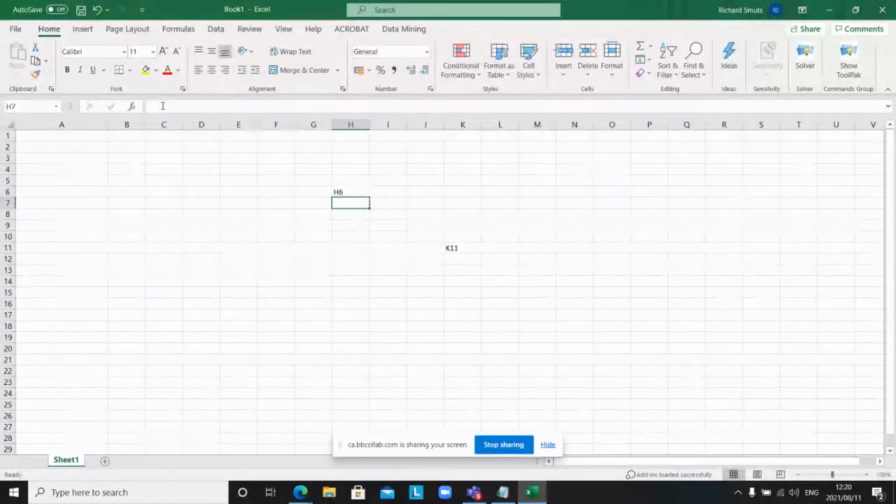
click(338, 192)
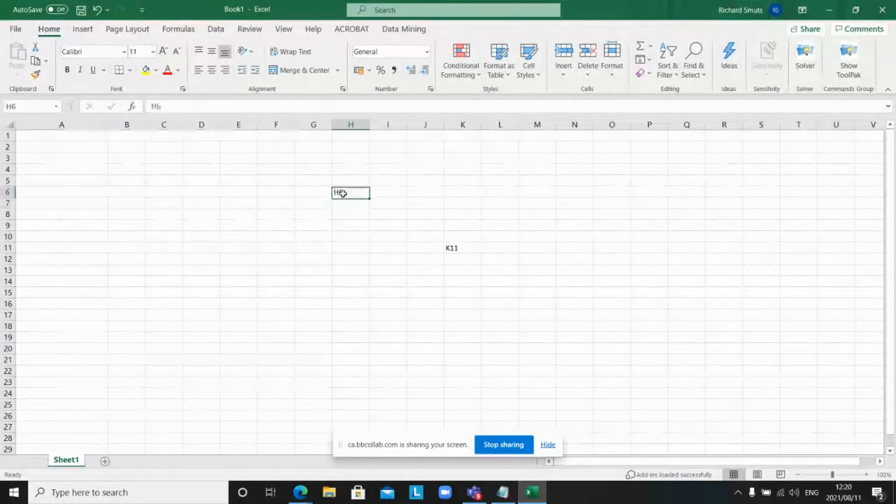
click(297, 107)
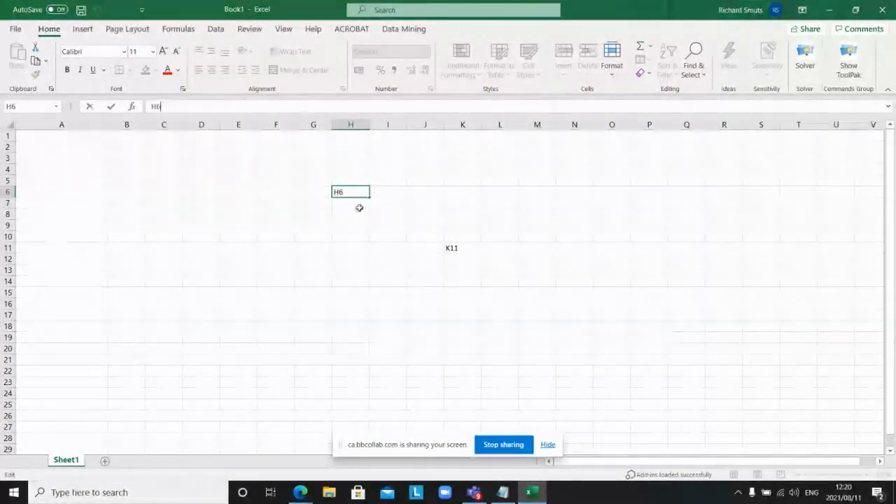
click(451, 248)
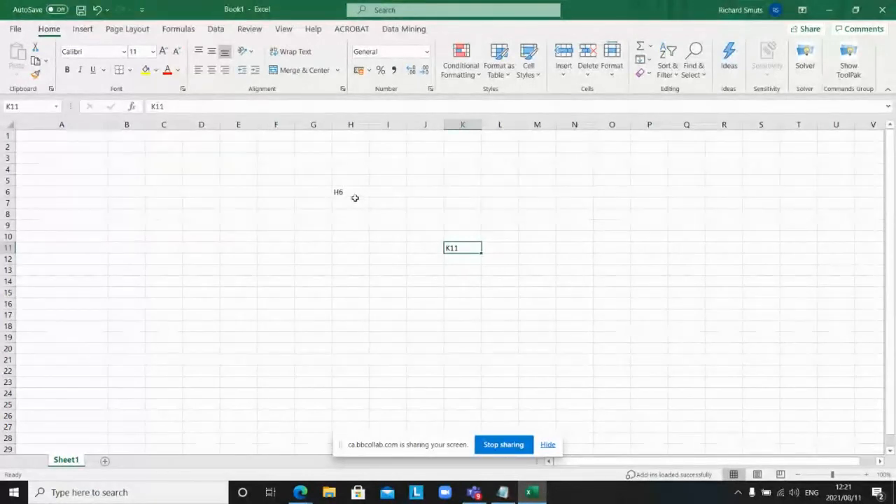
click(59, 137)
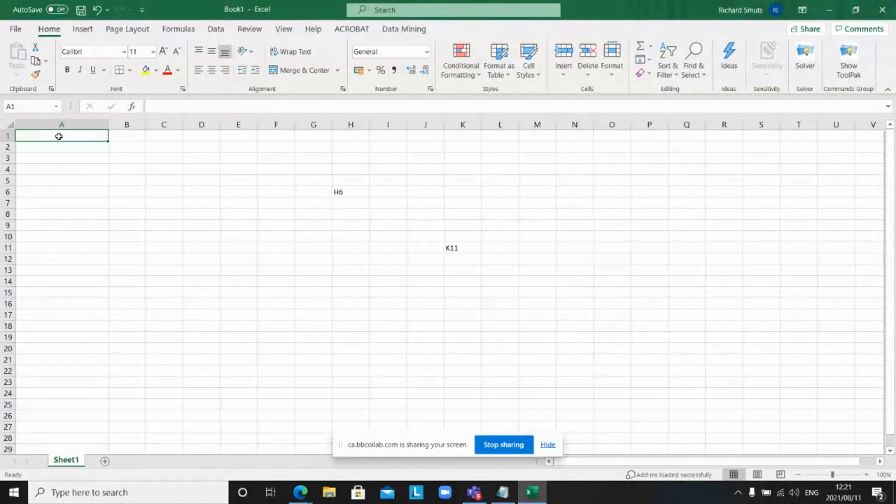
Step: Enter January in cell A1 using AutoComplete from 'Jan'
text(January)
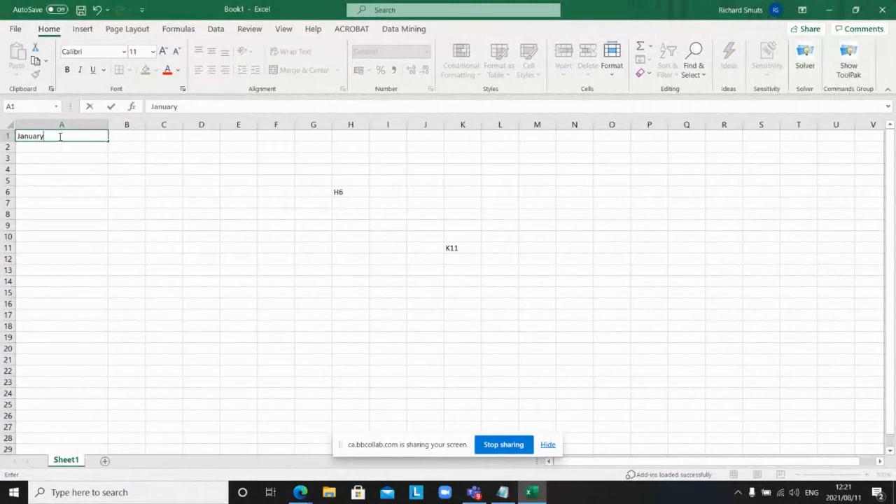
click(101, 165)
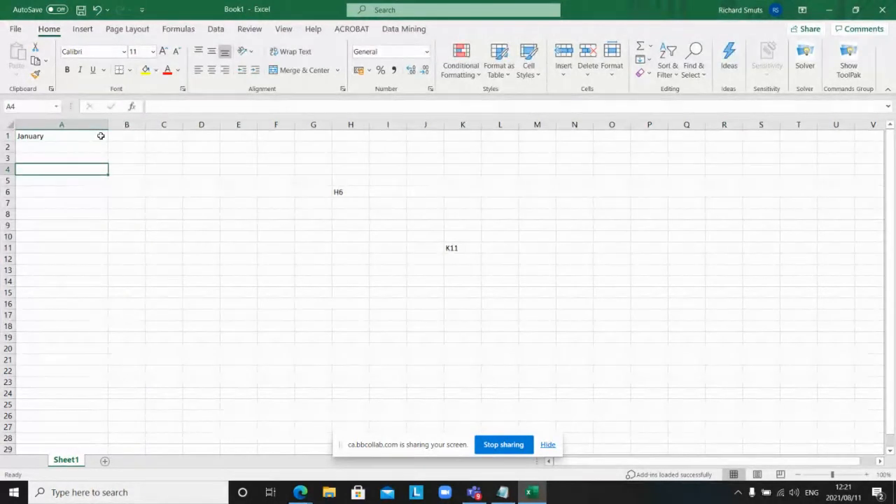
click(101, 136)
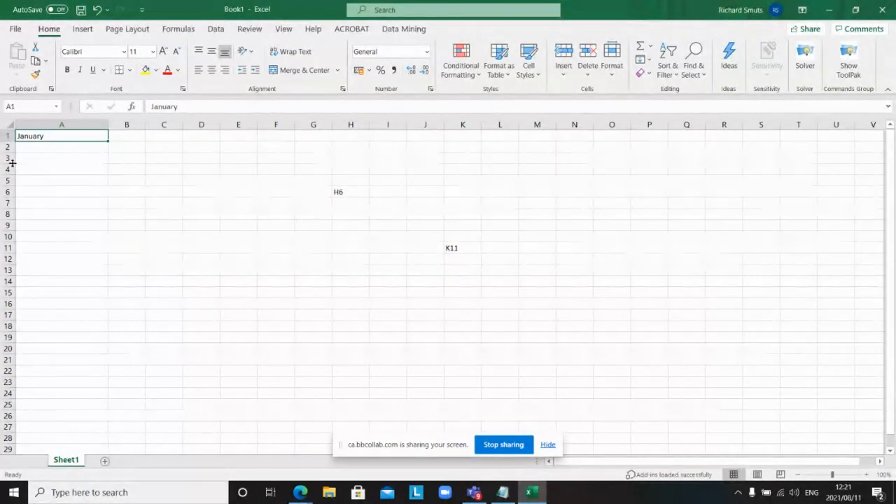
Step: Make row 3 roughly double height and widen column A
drag(12, 162, 14, 175)
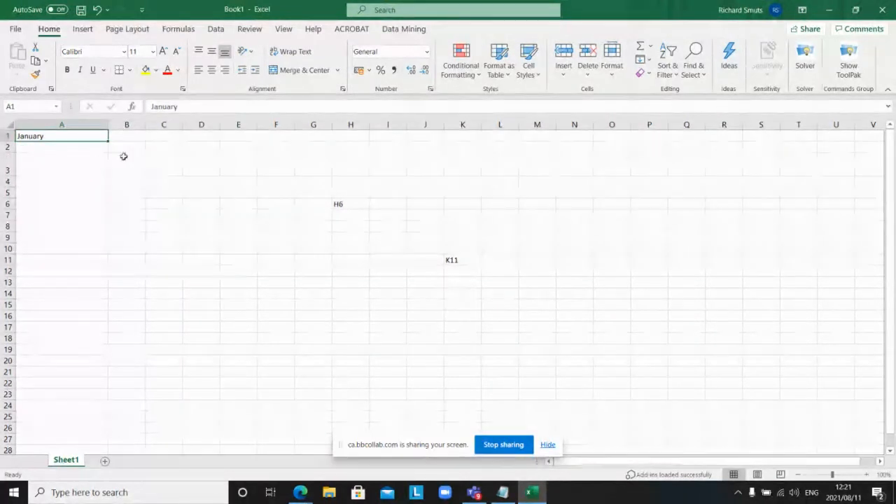
drag(108, 124, 132, 128)
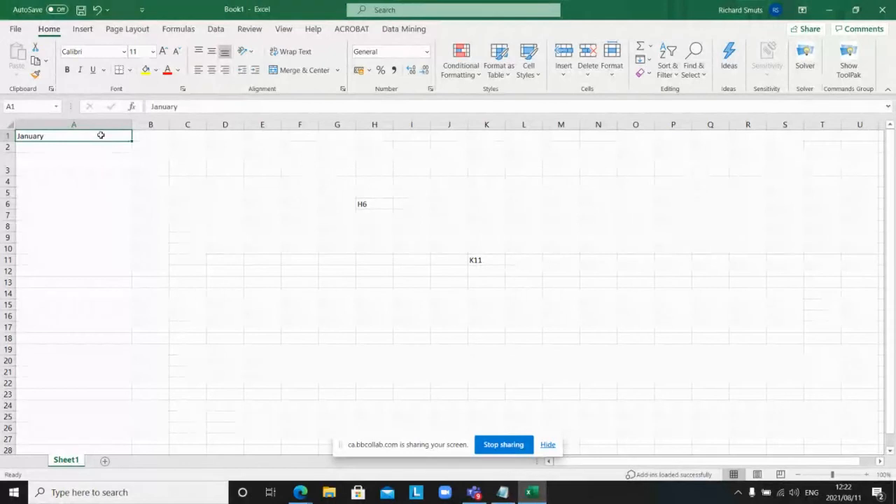
Step: Clear the misspelled 'Jaary' in A1 and retype it as January
click(185, 106)
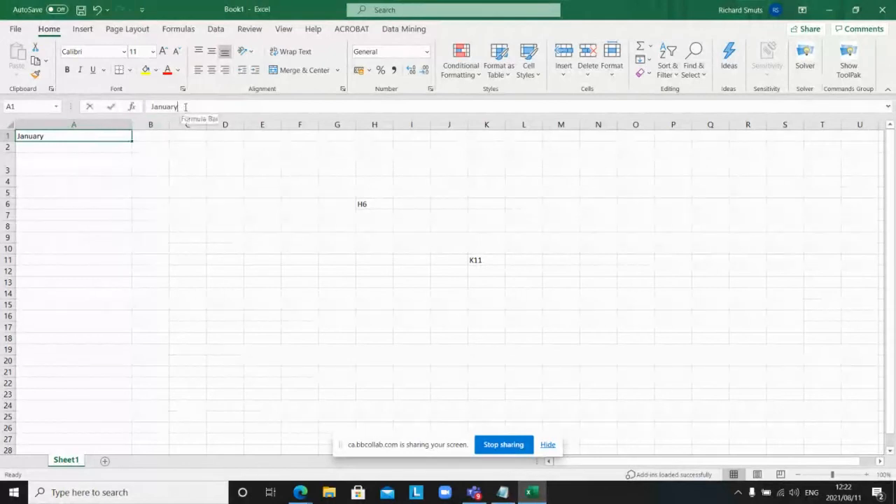
key(BackSpace)
key(BackSpace)
key(BackSpace)
key(BackSpace)
key(BackSpace)
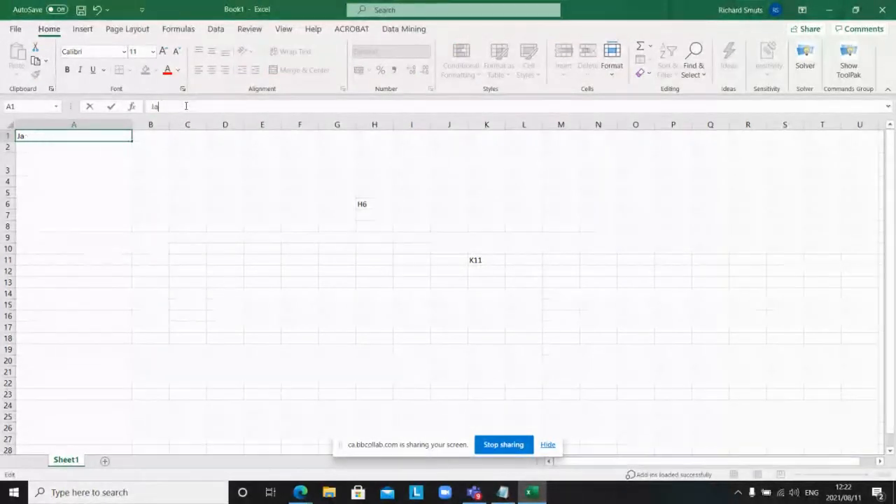
text(ary)
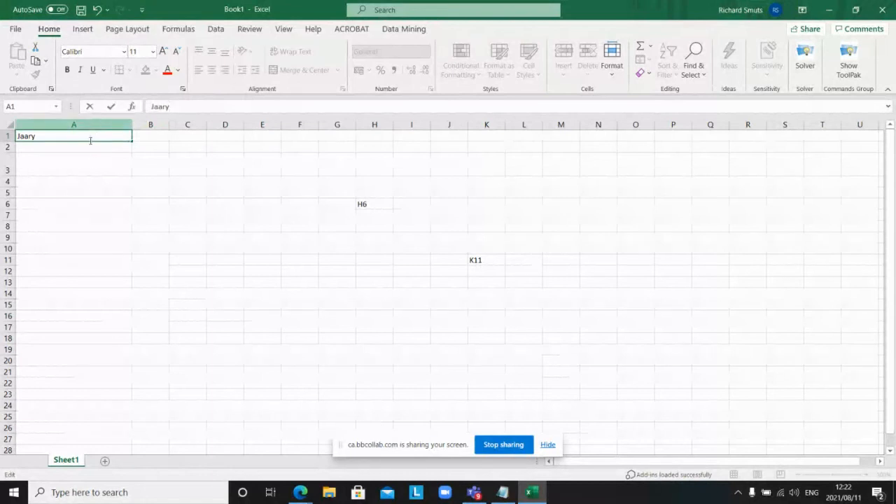
click(92, 168)
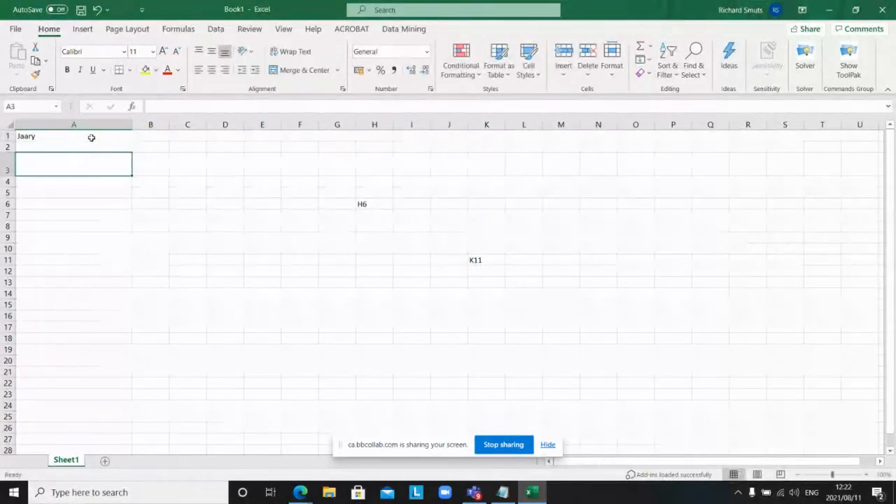
double_click(91, 138)
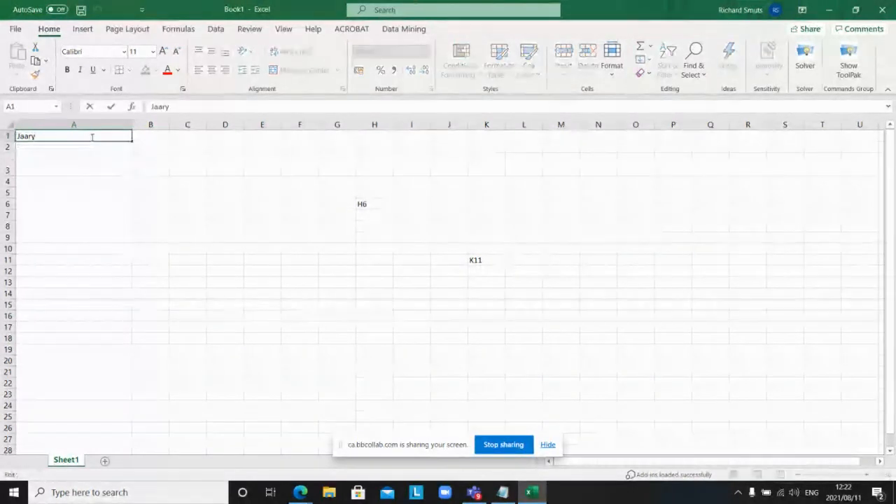
key(BackSpace)
key(BackSpace)
key(BackSpace)
key(BackSpace)
key(BackSpace)
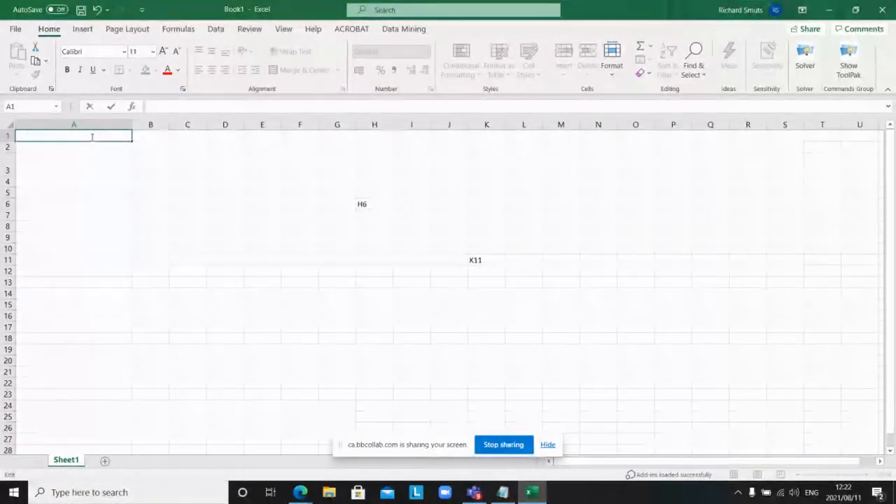
text(January)
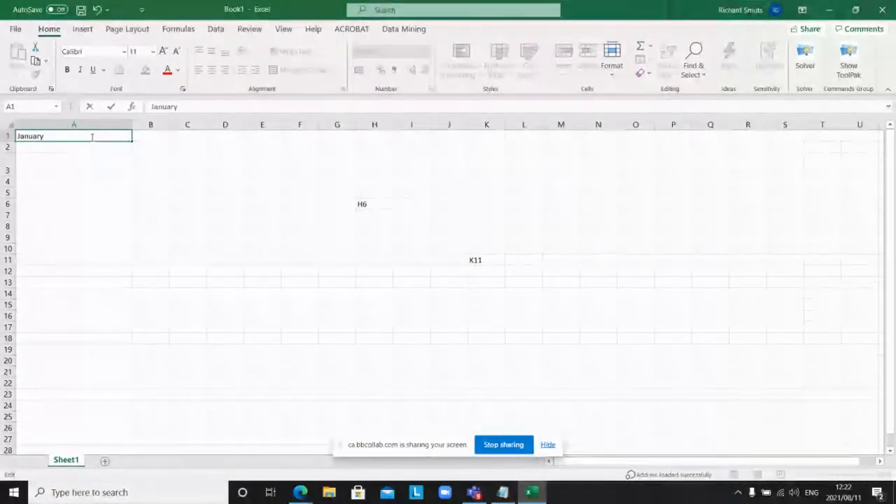
key(Return)
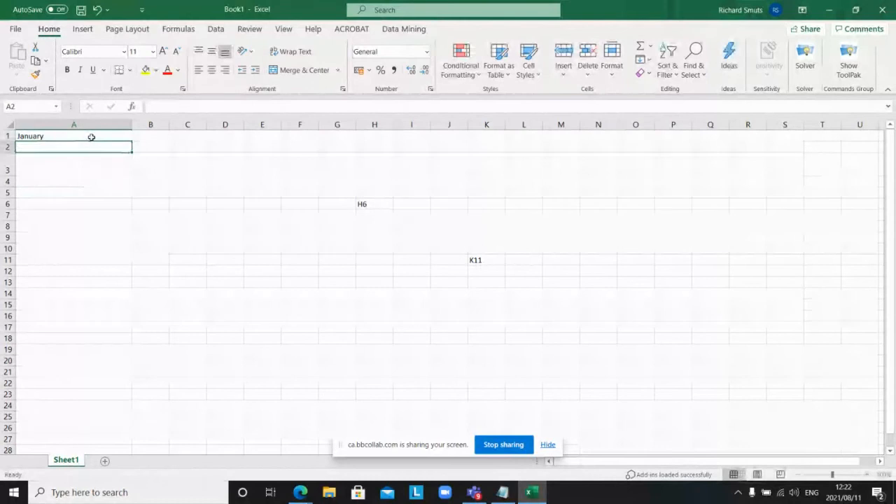
click(173, 168)
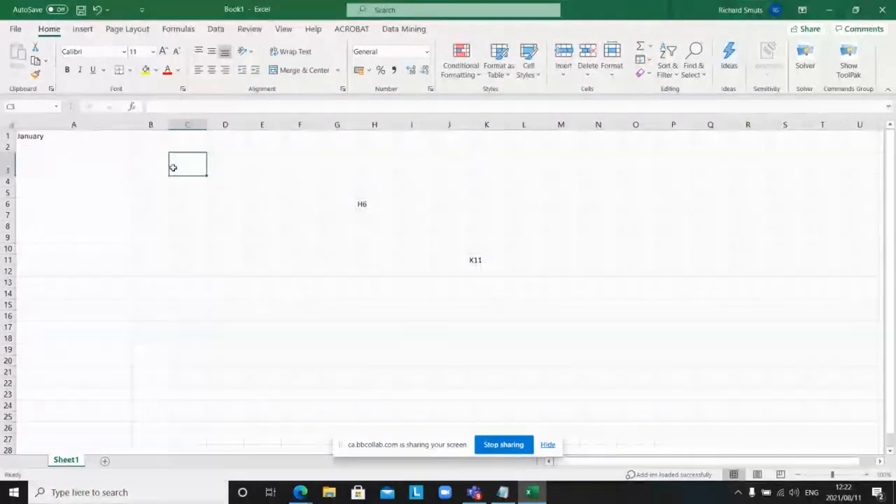
Step: Widen column G and enter 'Fill Handle' in cell G1
click(128, 138)
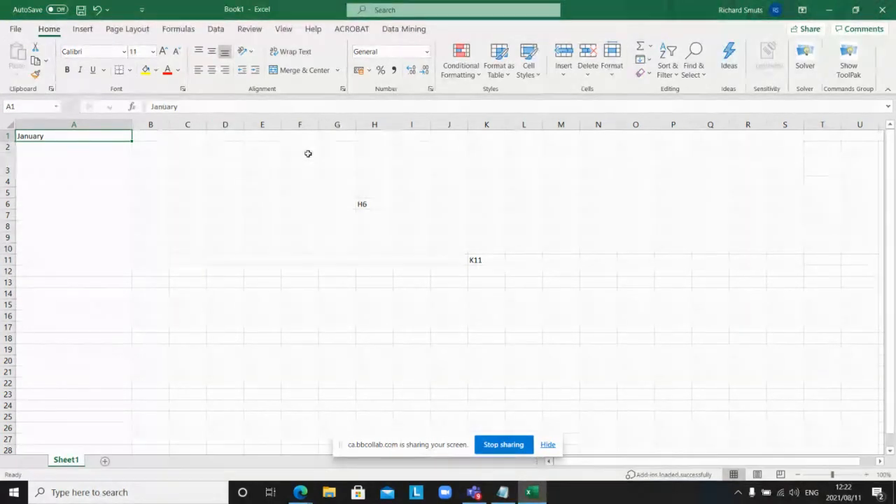
drag(356, 125, 446, 124)
click(357, 138)
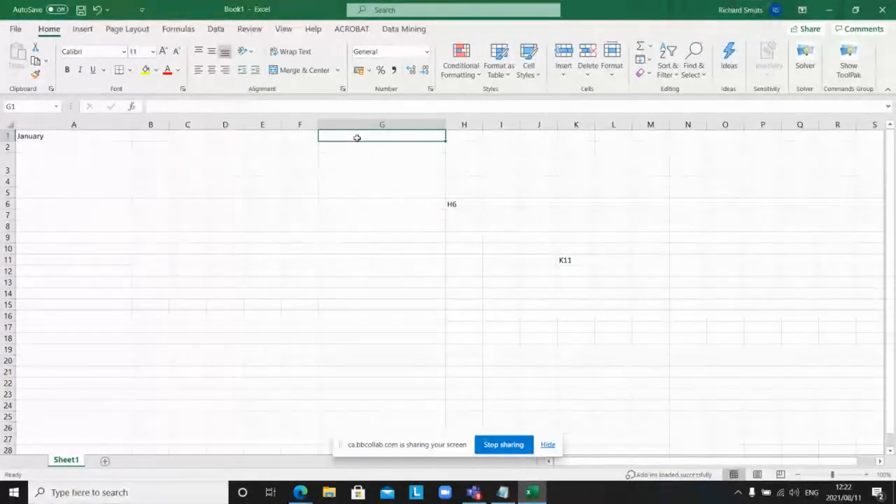
text(Fill )
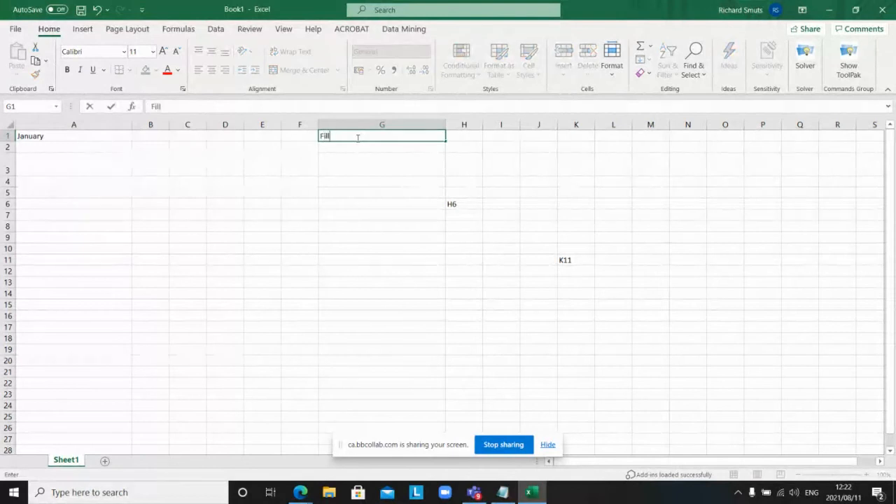
text(Handle)
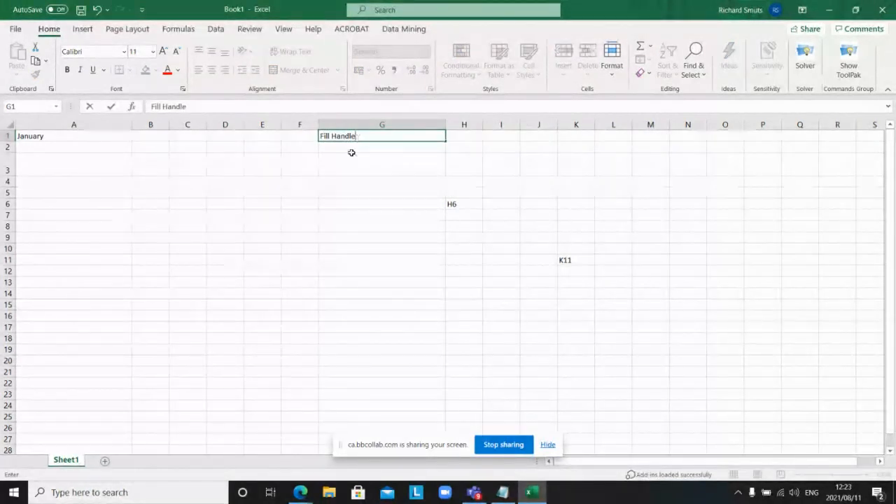
drag(351, 154, 350, 150)
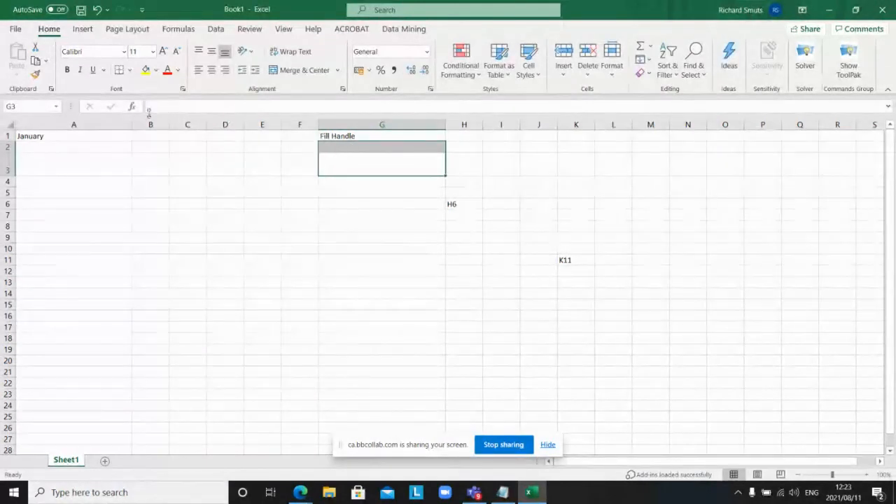
click(59, 137)
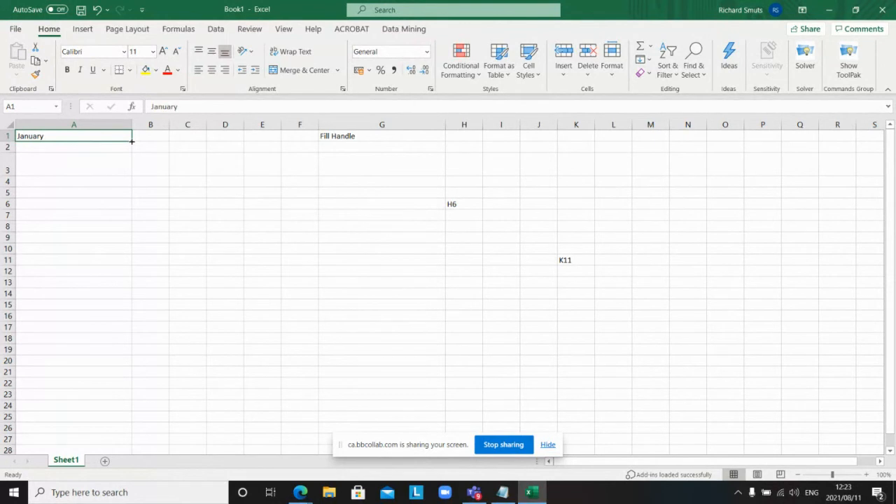
Step: Fill February–December into A2:A12 from A1 and restore row 3 to normal height
drag(131, 140, 131, 140)
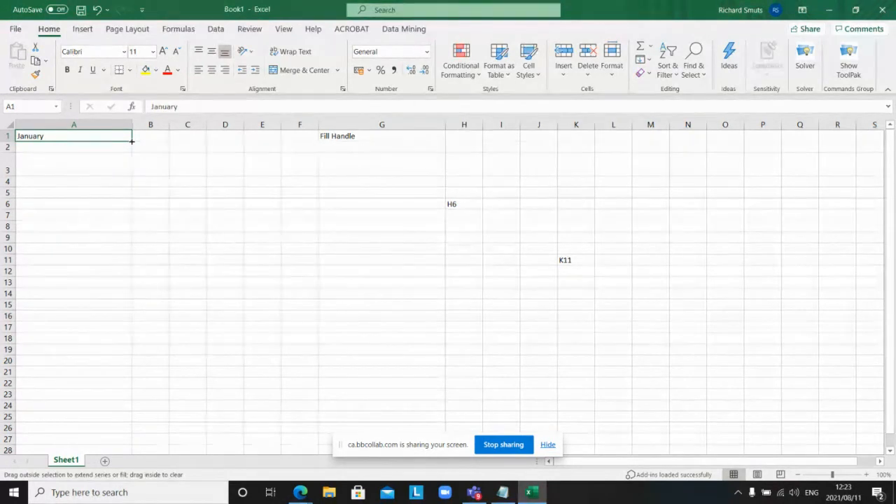
drag(132, 141, 132, 283)
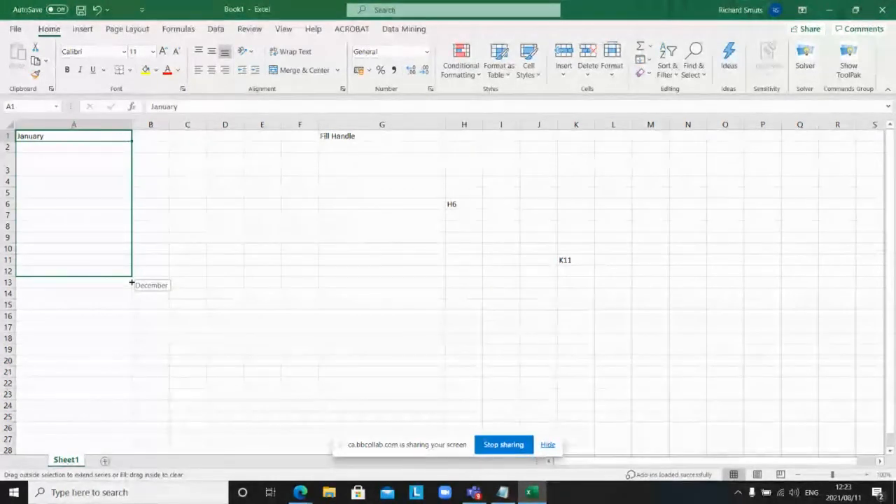
drag(132, 282, 131, 279)
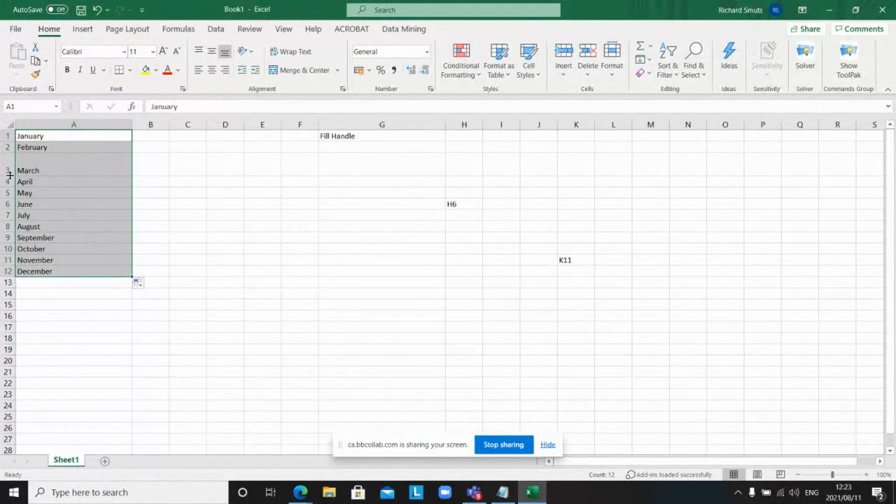
drag(9, 175, 14, 165)
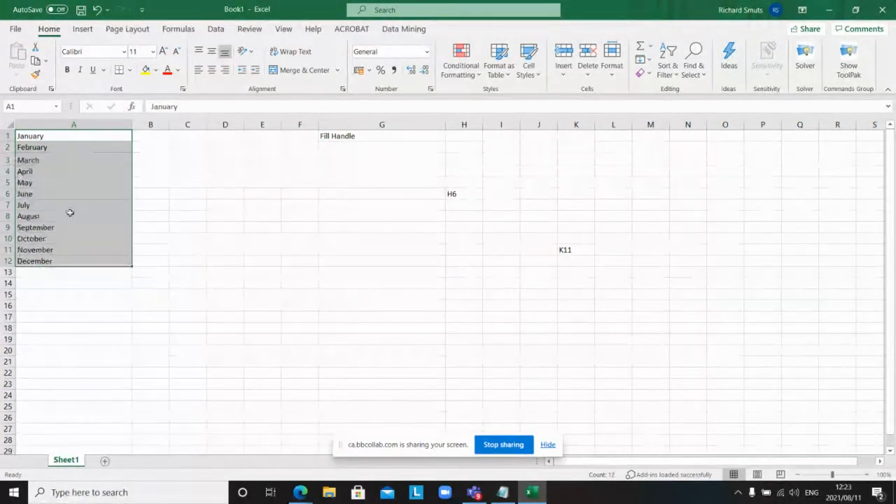
Step: Enter 1 in B1, then undo a trial fill of it down to B12
click(161, 137)
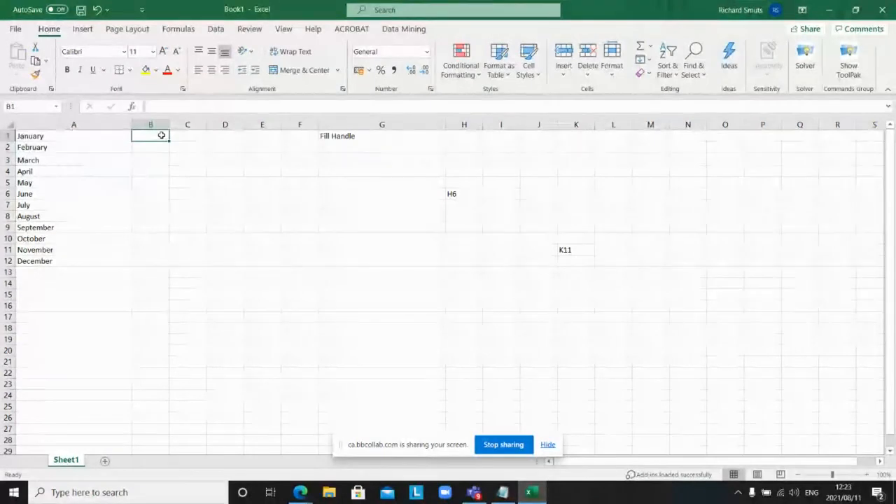
text(1)
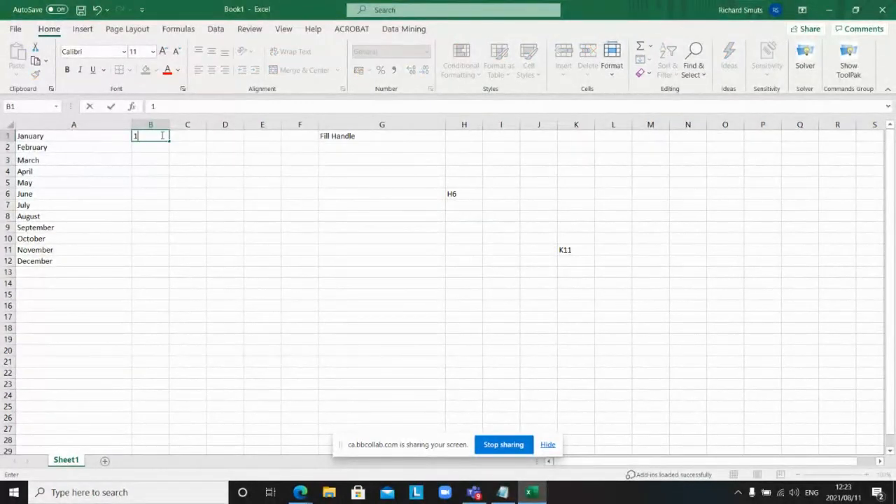
key(Return)
click(165, 136)
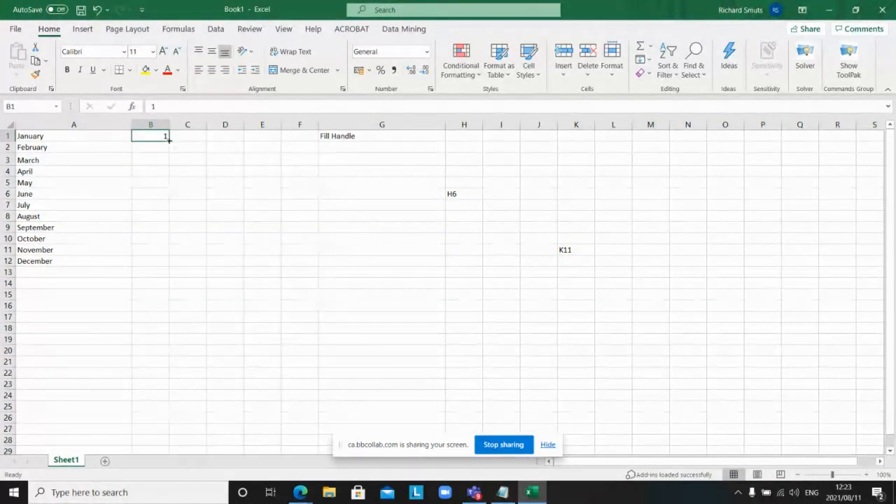
drag(168, 139, 170, 264)
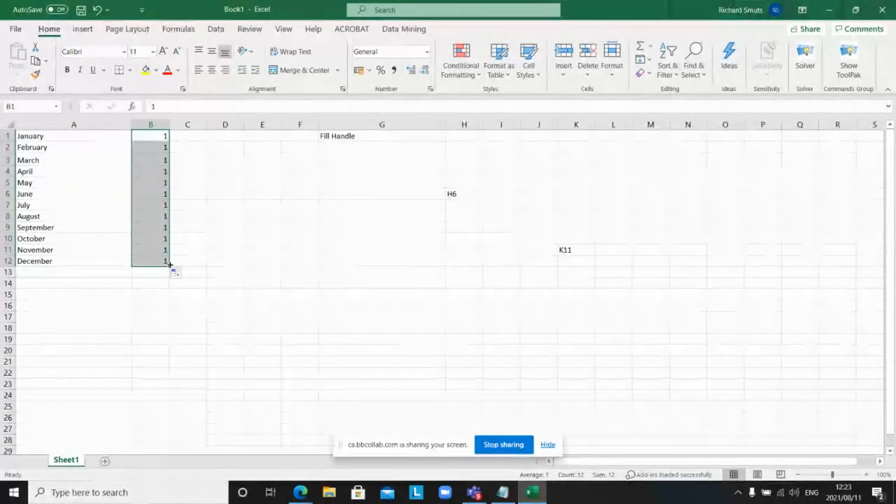
key(ctrl+z)
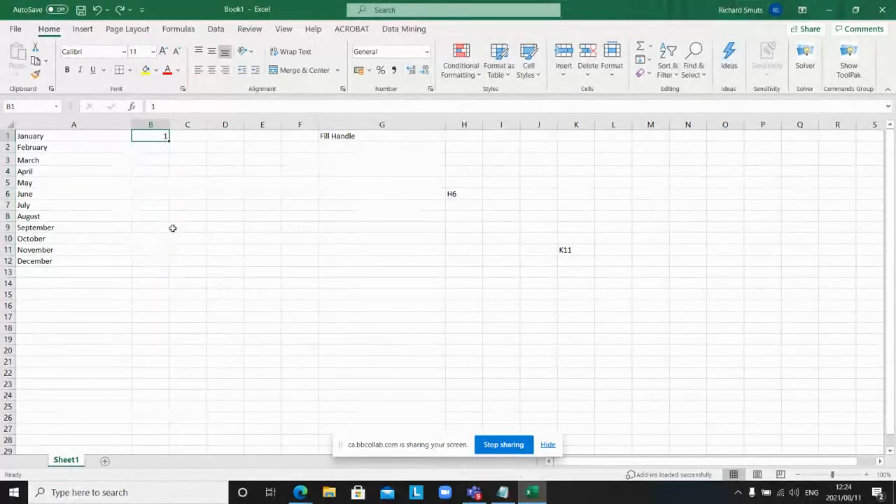
Step: Enter 2 in B2, try extending a 1, 2 series to B12, then undo it
click(160, 148)
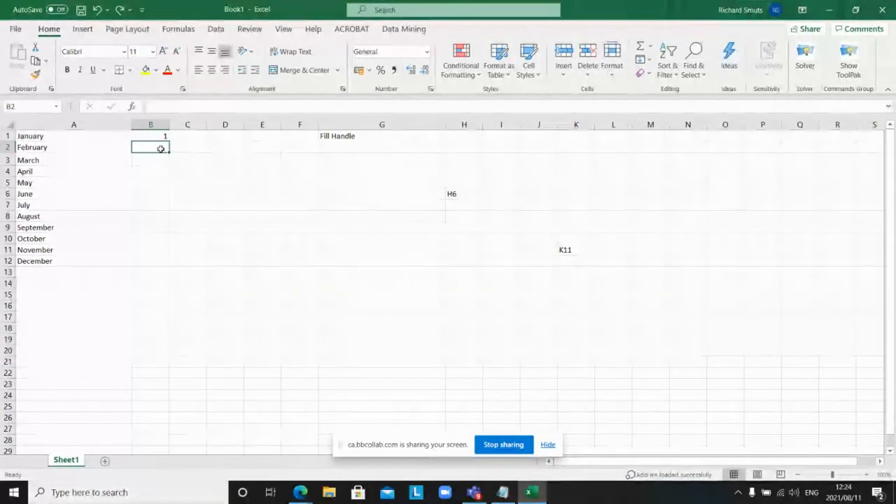
text(2)
key(Return)
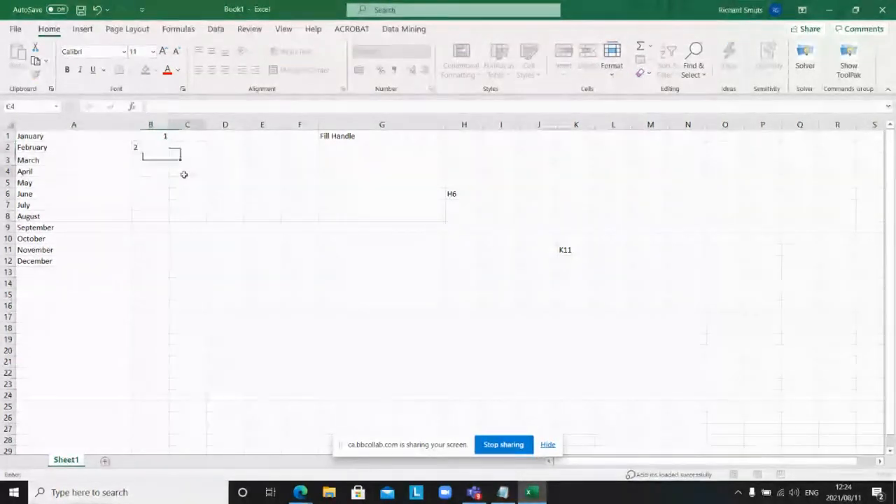
click(183, 175)
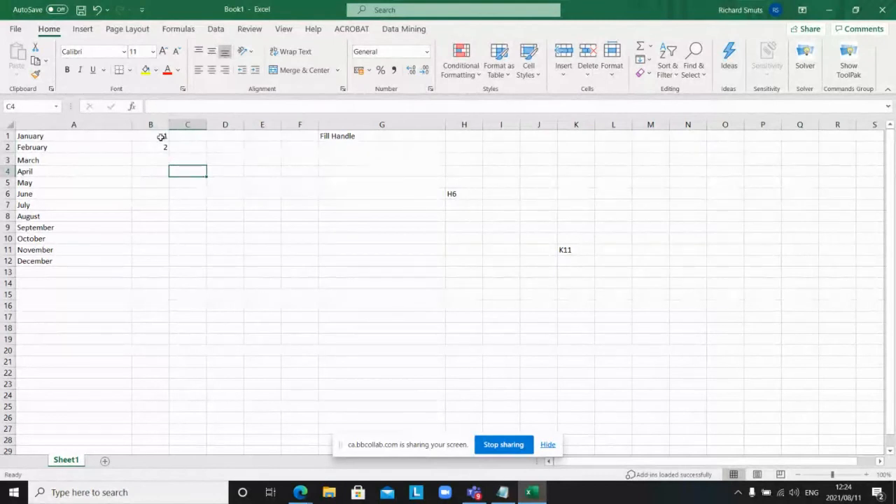
drag(161, 137, 166, 145)
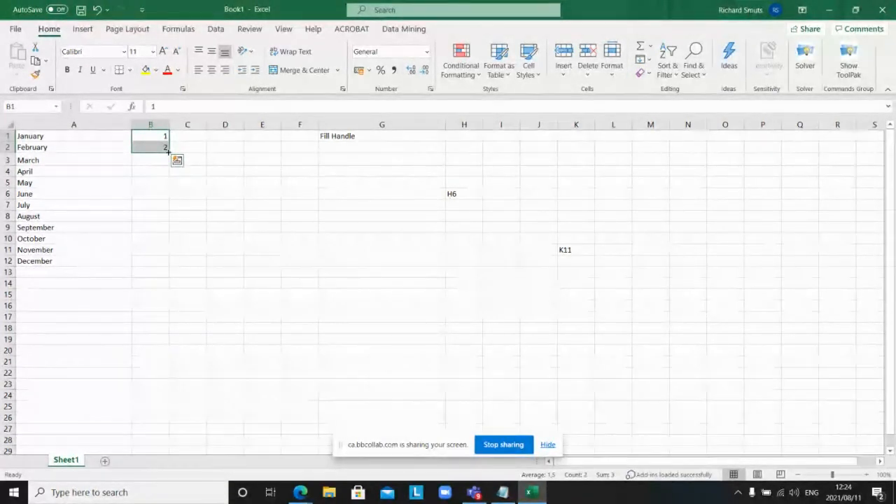
drag(168, 150, 153, 261)
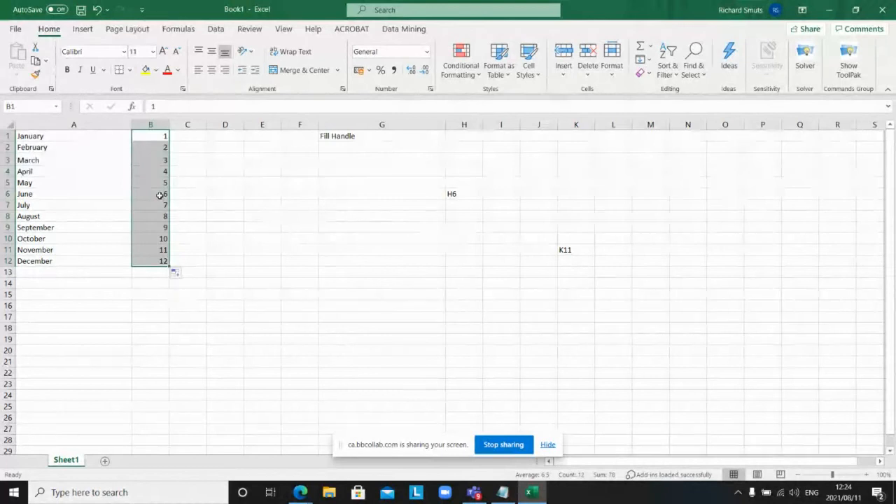
key(ctrl+z)
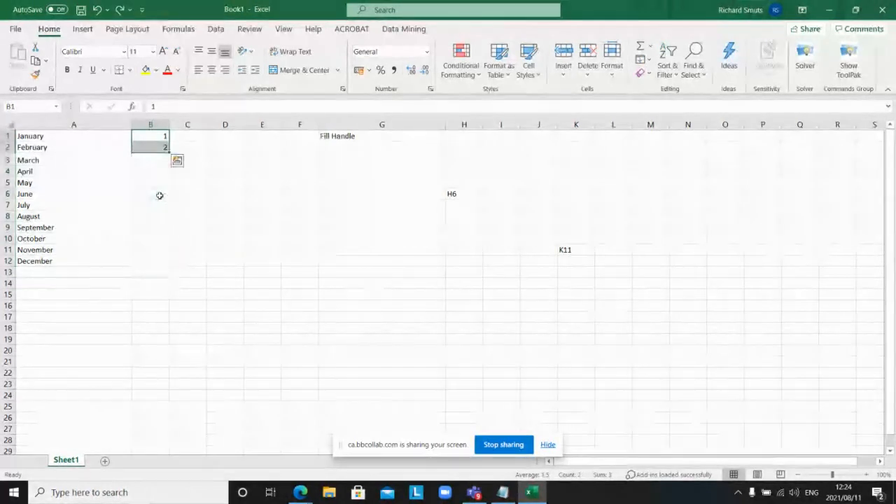
Step: Copy the 1 from B1 down through B12 beside every month
click(163, 158)
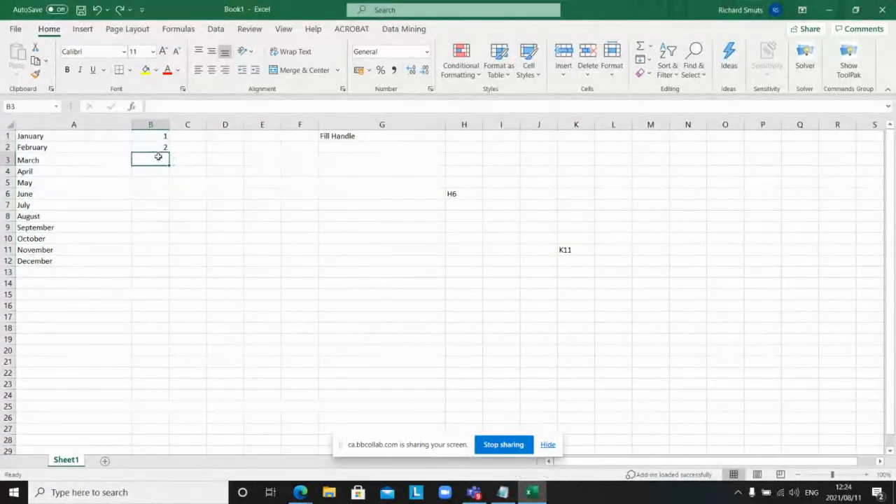
click(162, 147)
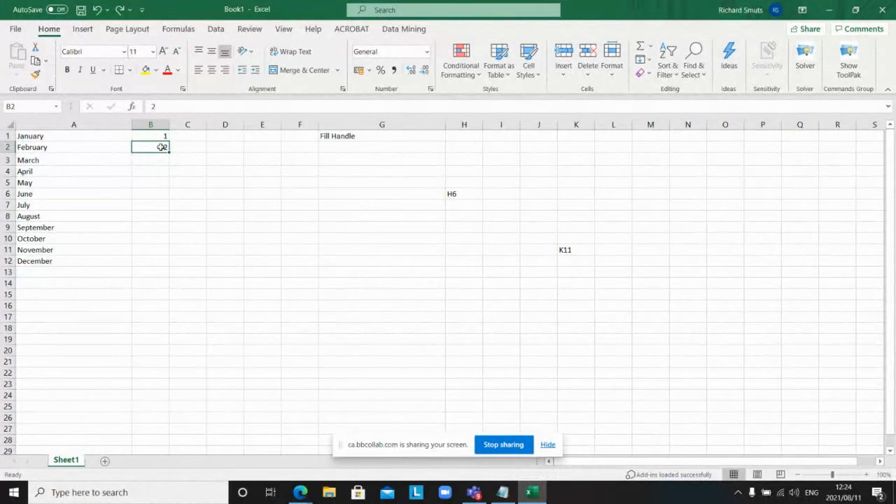
click(178, 169)
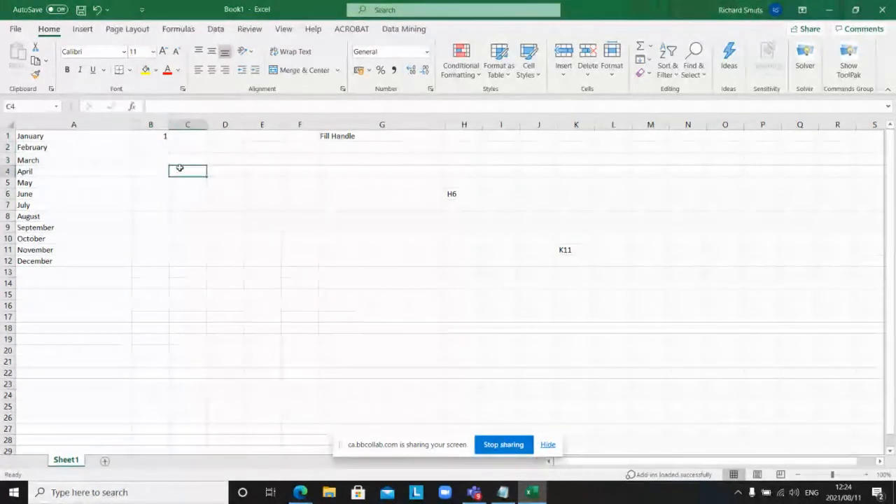
click(157, 137)
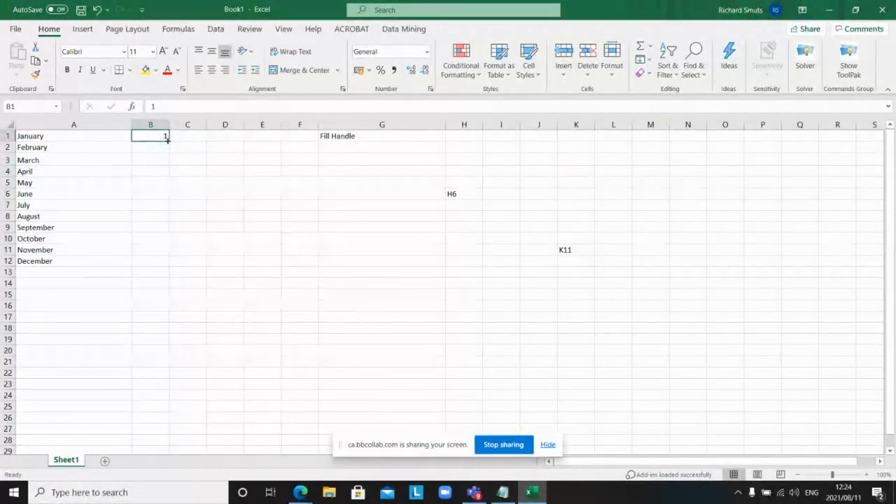
drag(169, 141, 165, 262)
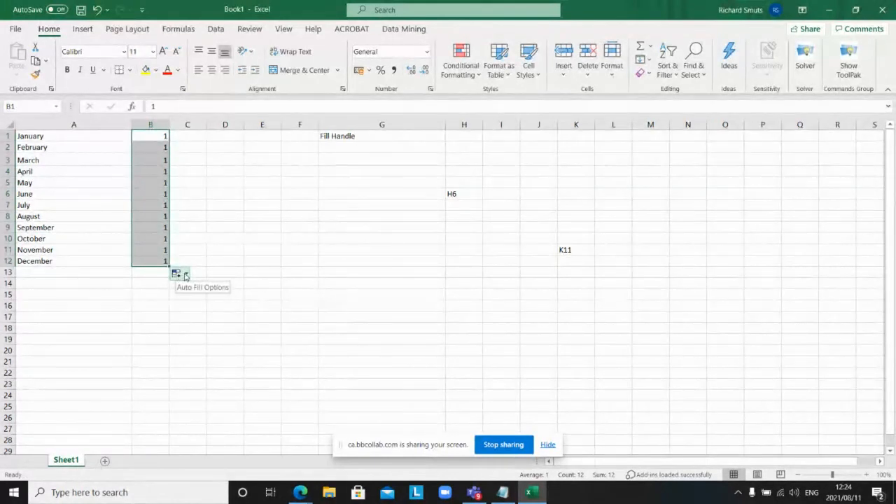
Step: Use Auto Fill Options to change the copied 1s in B1:B12 into a 1–12 series
click(185, 275)
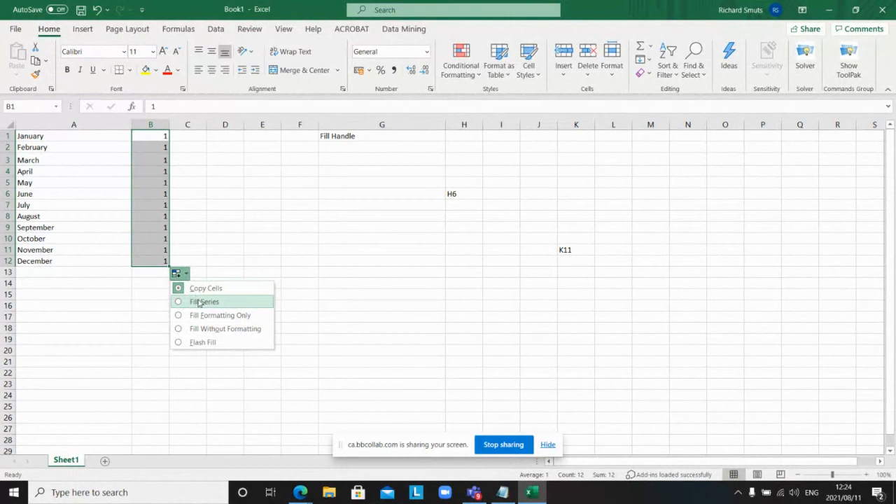
click(199, 302)
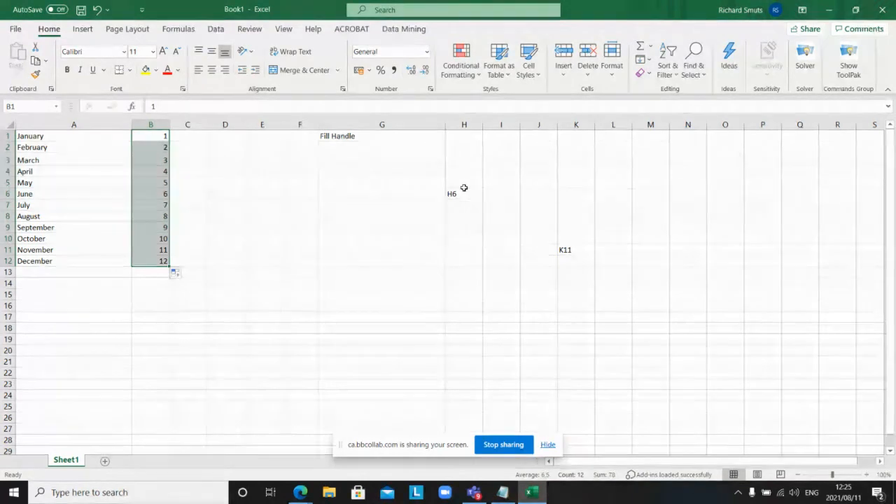
Step: Enter the label 'Range of cells' in H1 and widen column H to fit it
click(463, 134)
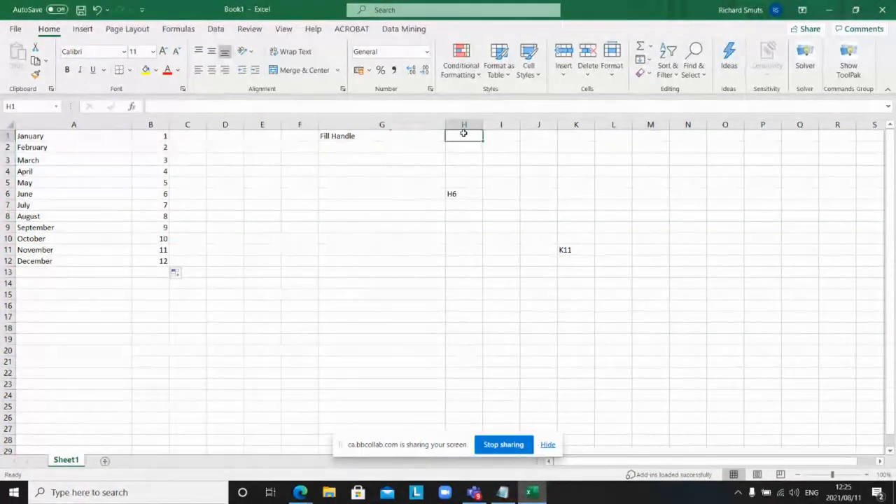
text(R)
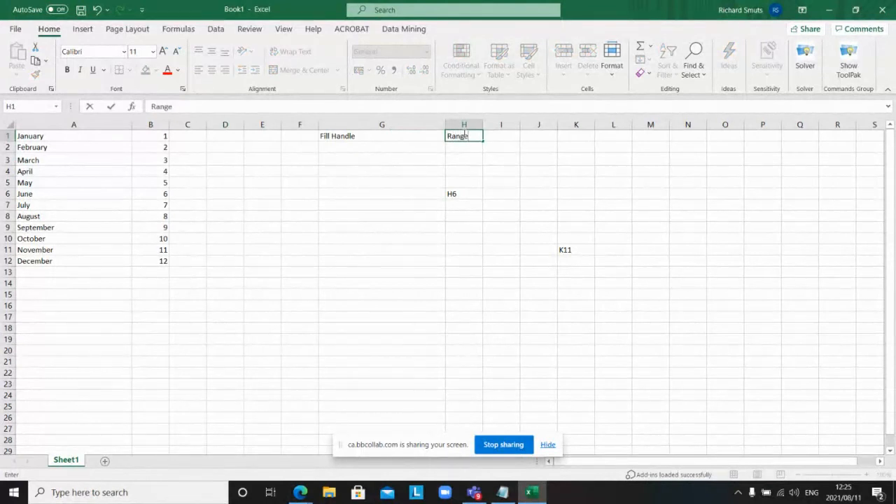
text(ange o)
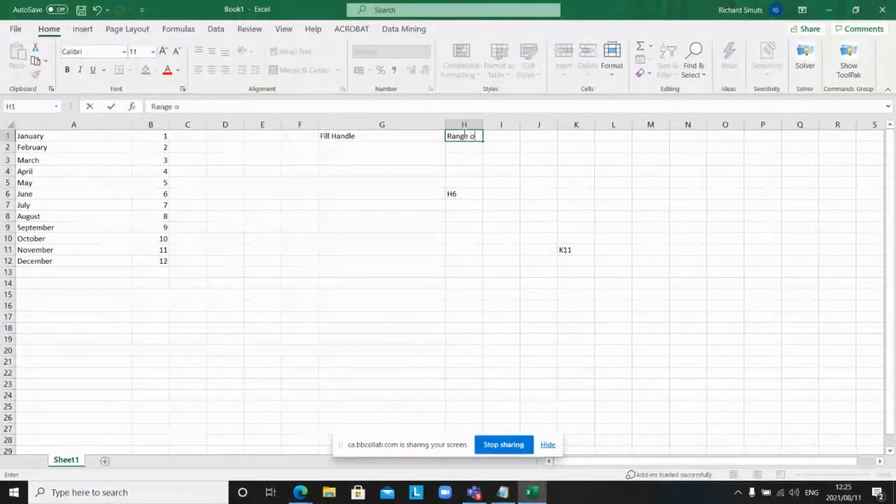
text(f cel)
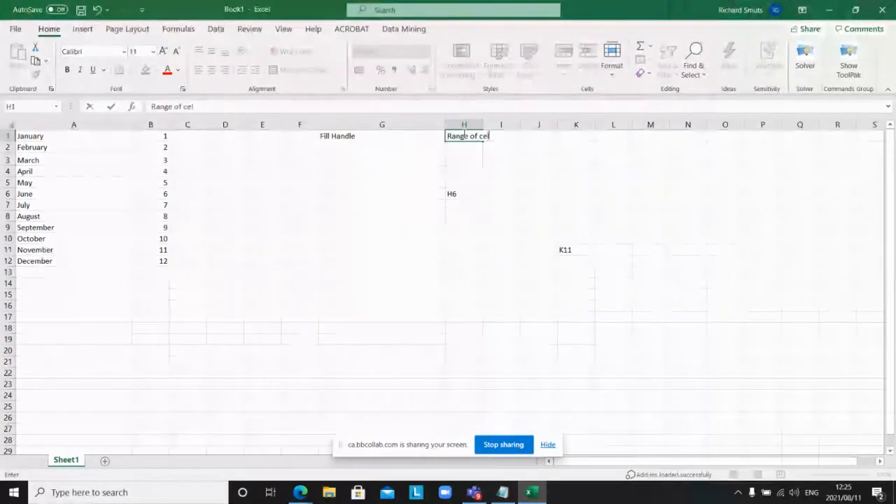
text(ls)
click(524, 160)
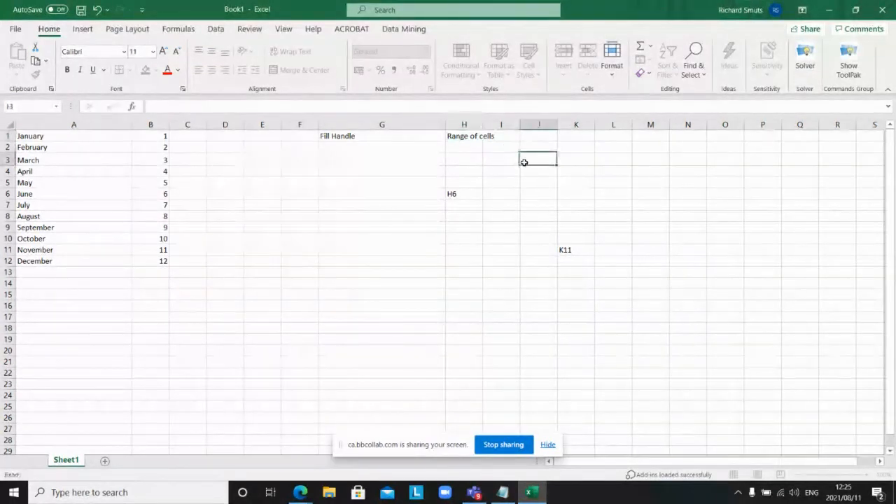
drag(486, 124, 501, 124)
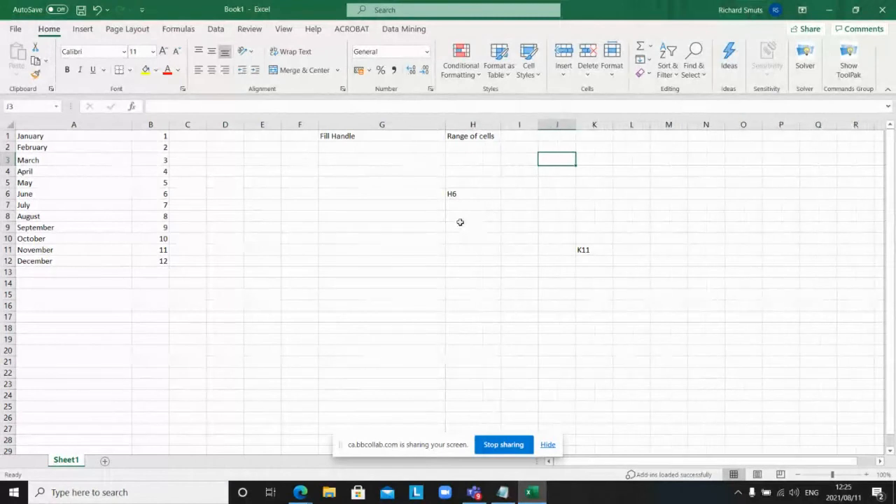
Step: Drag-select the block from H6 to K11, retrying until exactly H6:K11 is highlighted
click(466, 194)
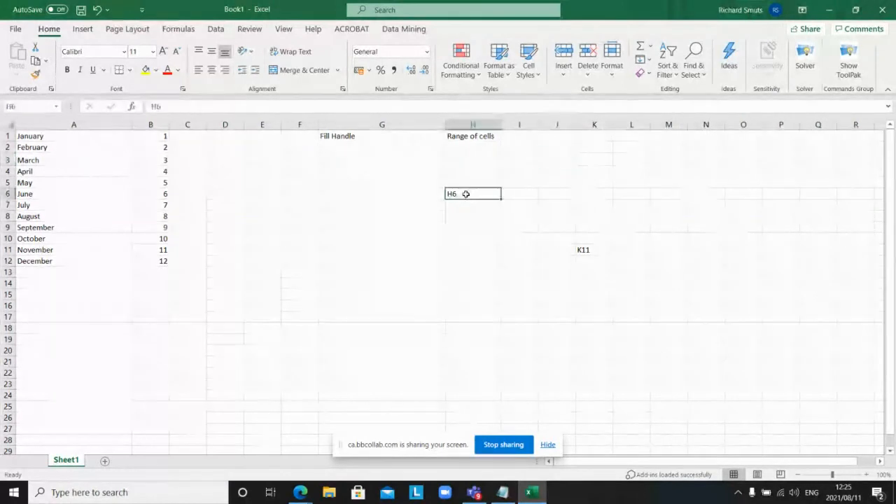
click(583, 250)
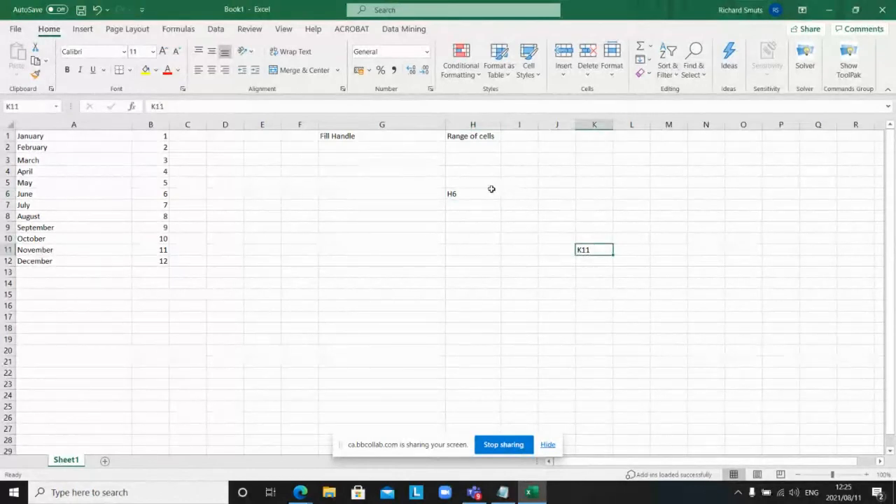
drag(471, 193, 582, 251)
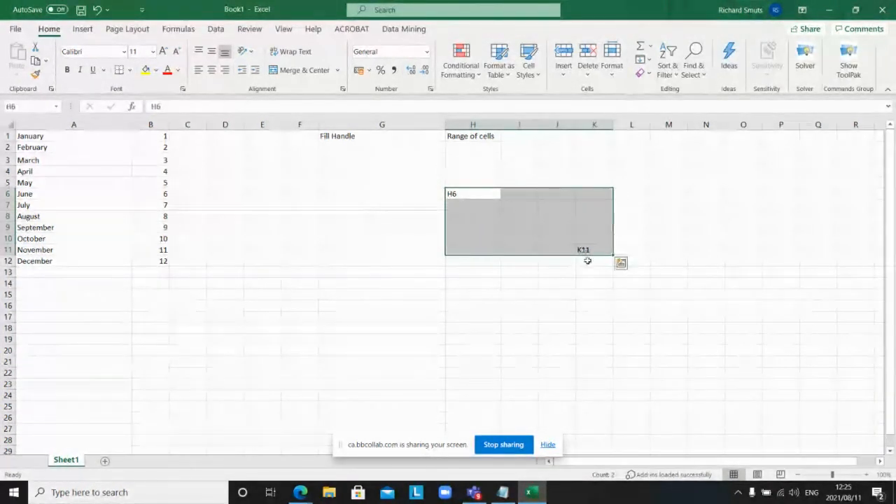
click(595, 337)
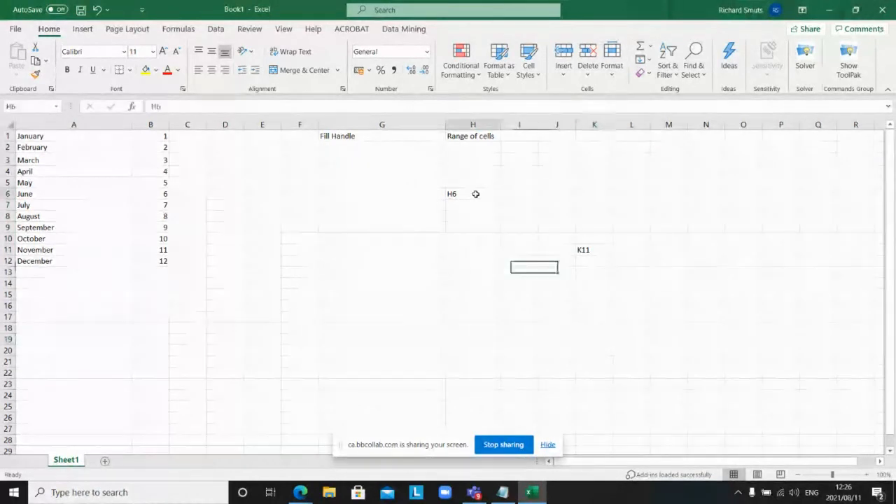
drag(476, 196, 595, 245)
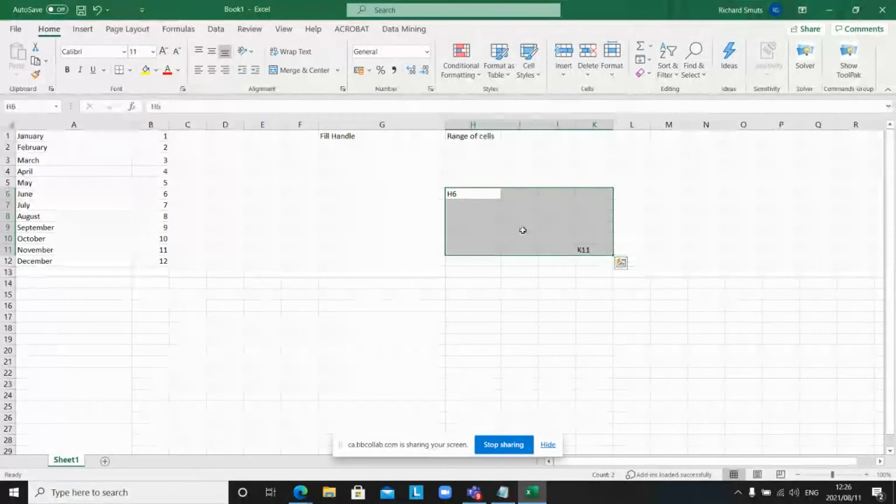
click(460, 192)
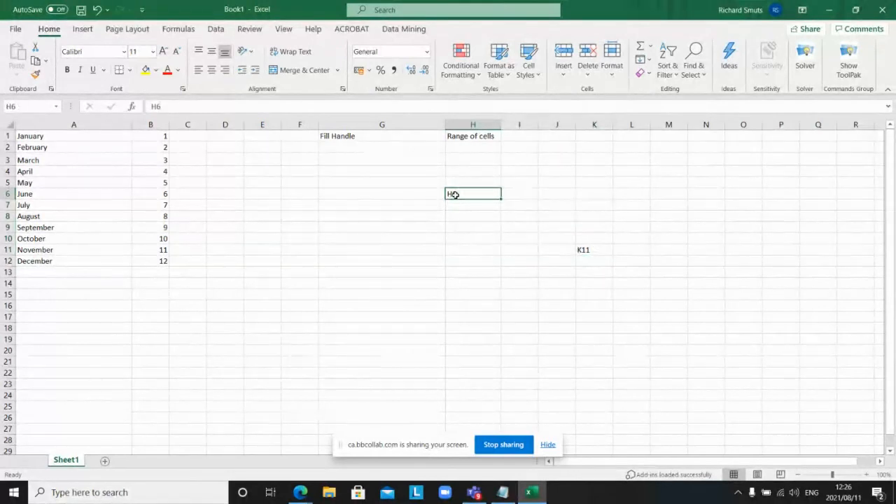
click(589, 249)
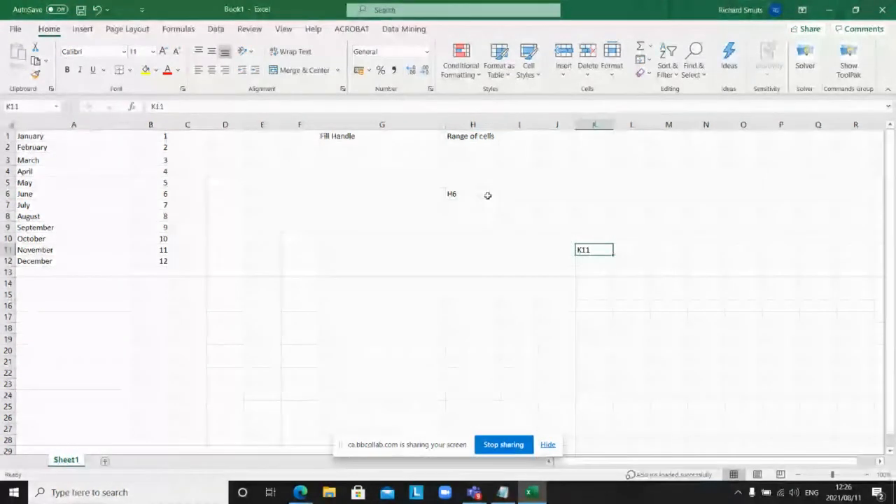
drag(480, 194, 582, 249)
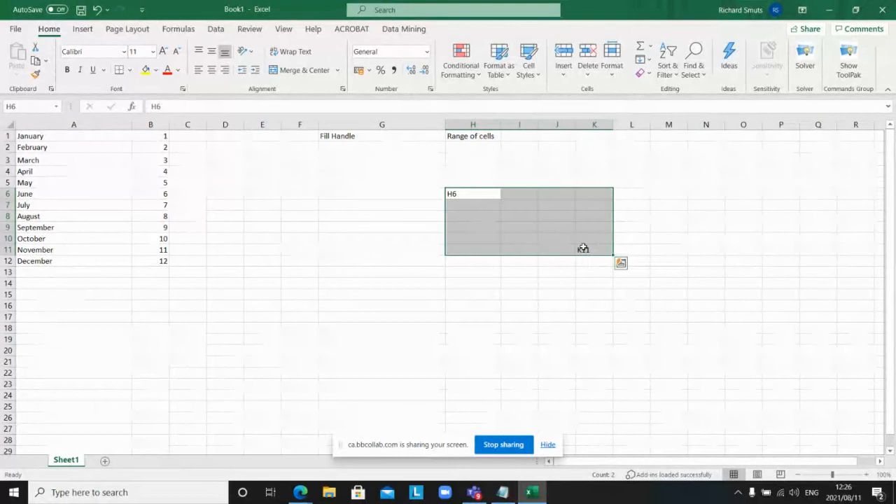
Step: Enter 'H6:K11' in I1, then select that range and open the Borders dropdown
click(513, 134)
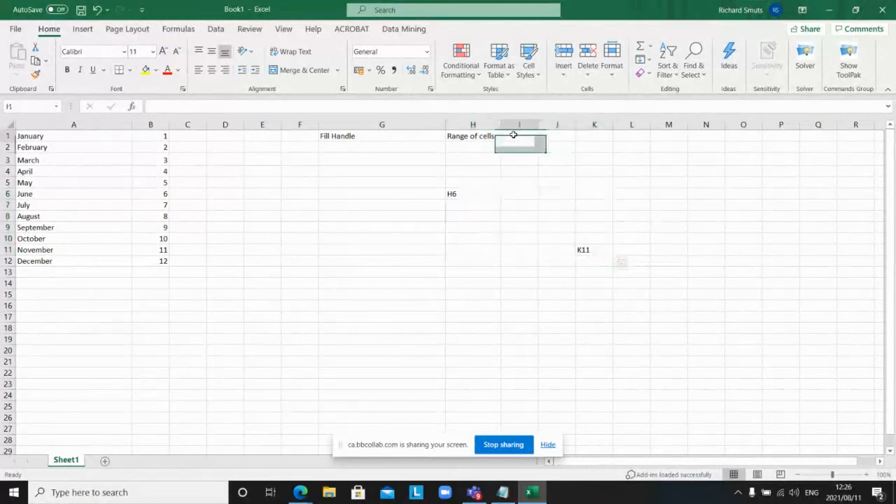
text(H6:)
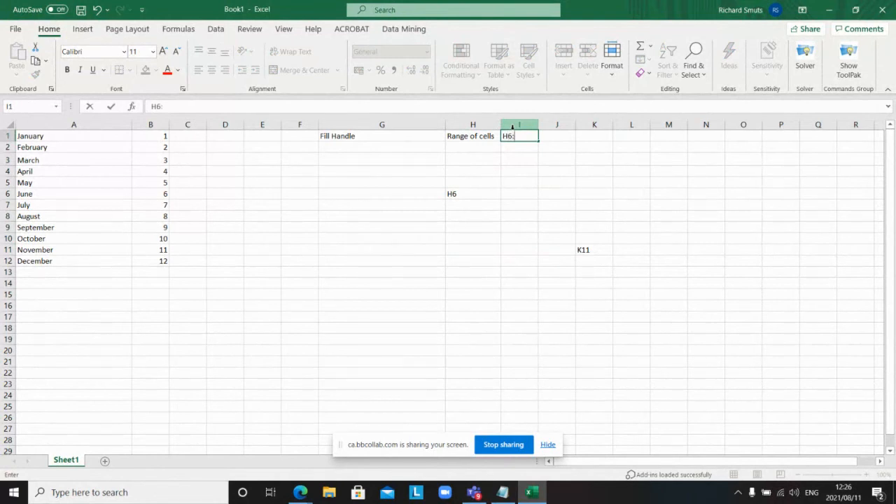
text(K11)
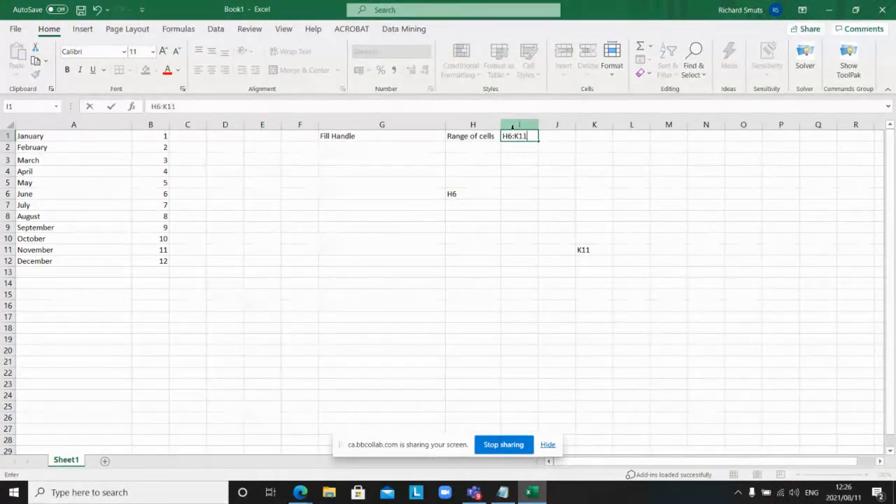
click(531, 160)
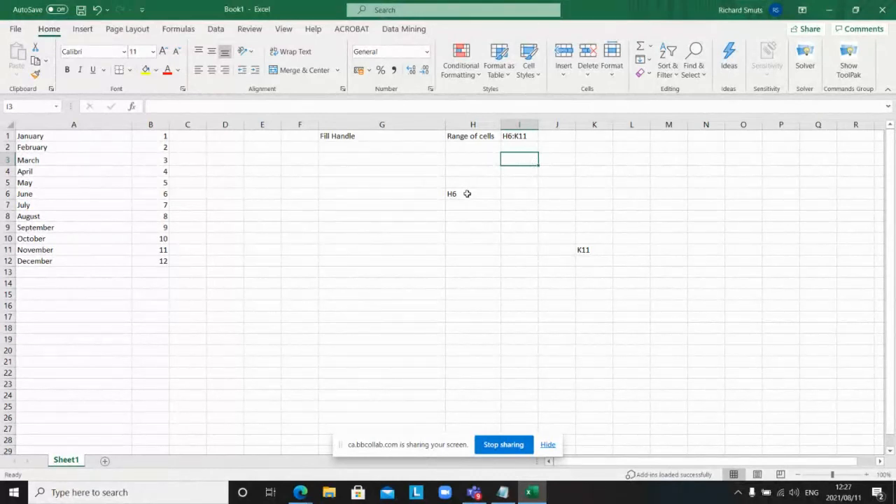
drag(467, 194, 580, 252)
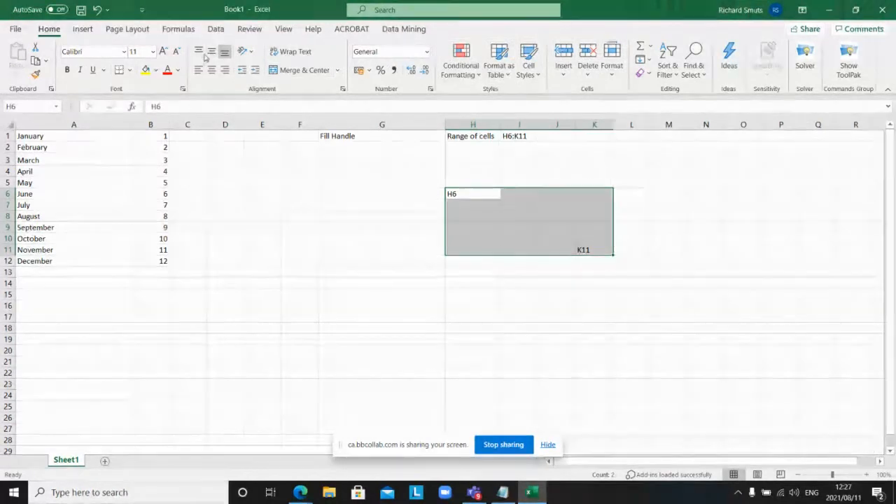
click(130, 71)
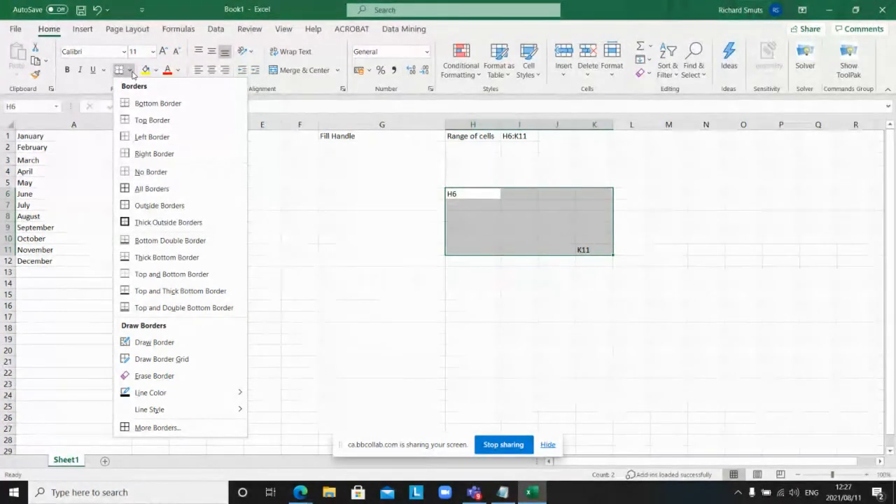
Step: Dismiss the Borders list and open Format Cells for H6:K11 from the right-click menu
click(389, 167)
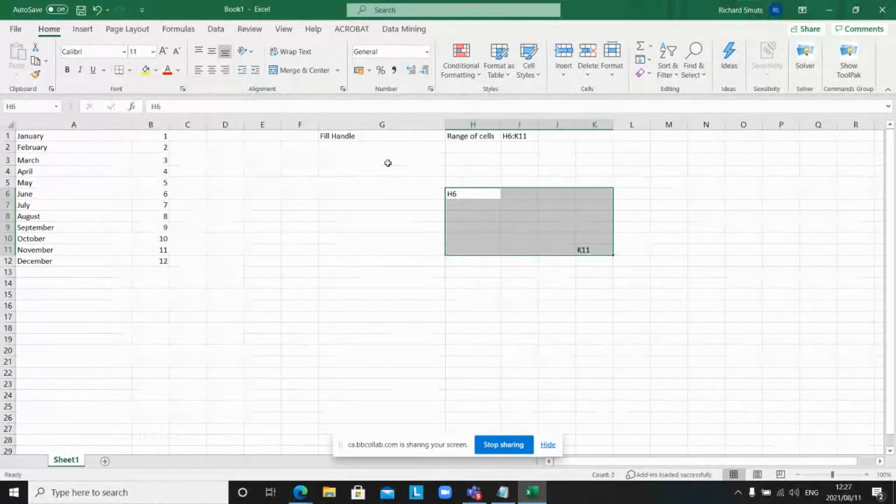
right_click(592, 210)
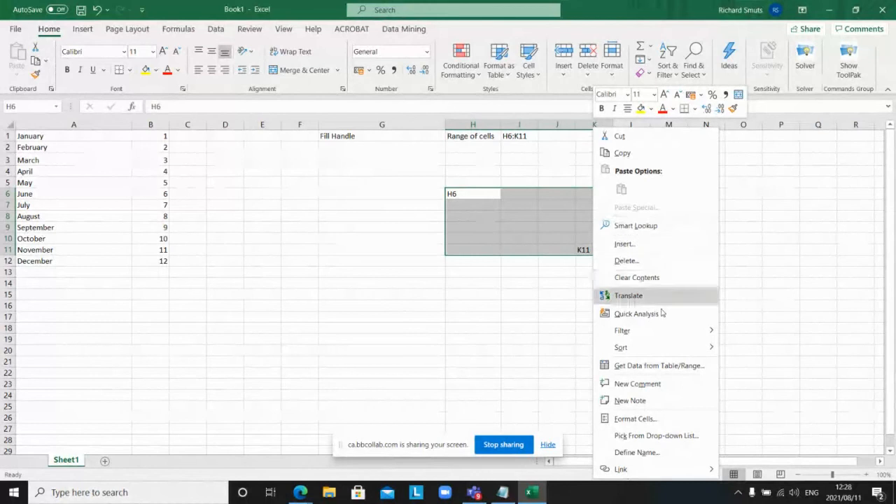
click(666, 423)
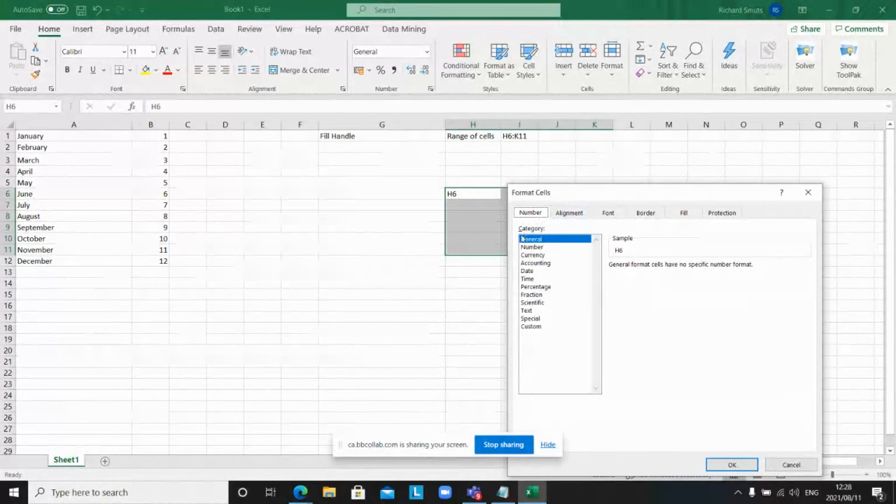
Step: Give H6:K11 the Currency format with 1 decimal place, then go to Border settings
click(530, 256)
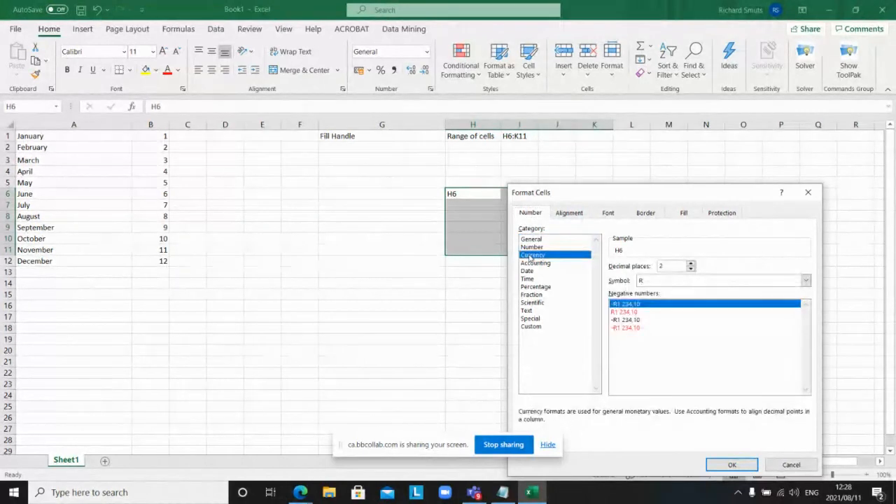
click(691, 270)
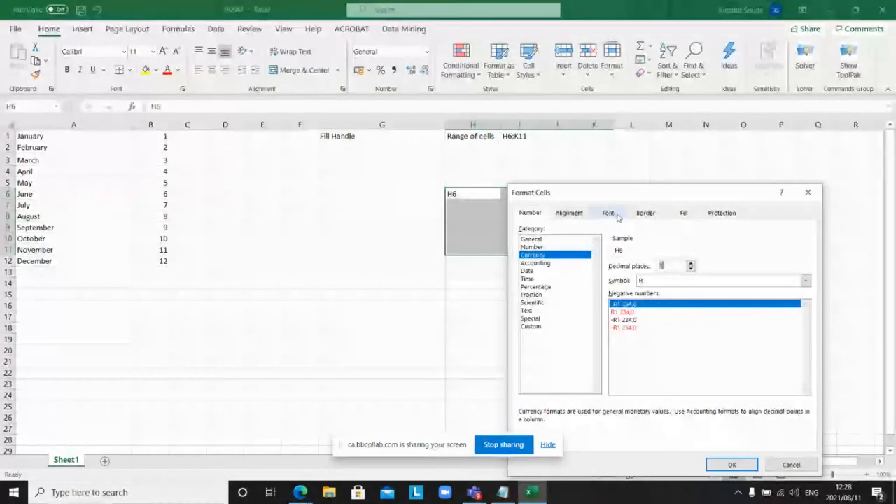
click(645, 214)
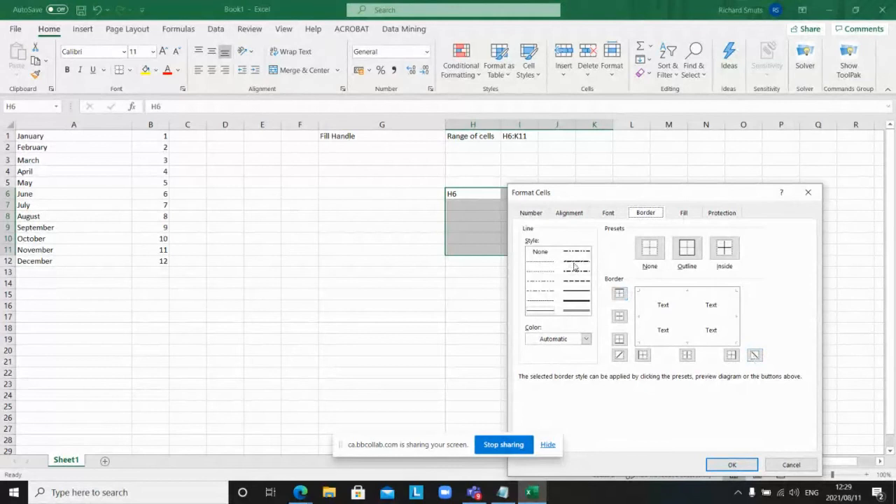
click(618, 295)
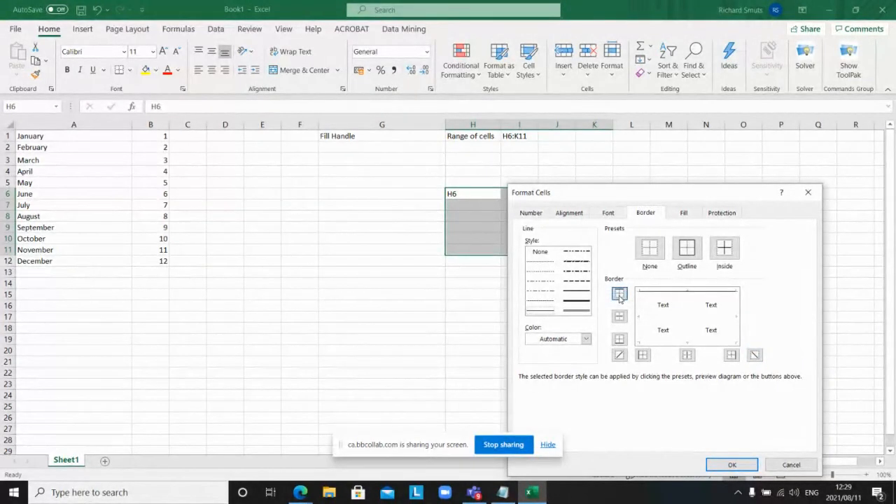
click(619, 317)
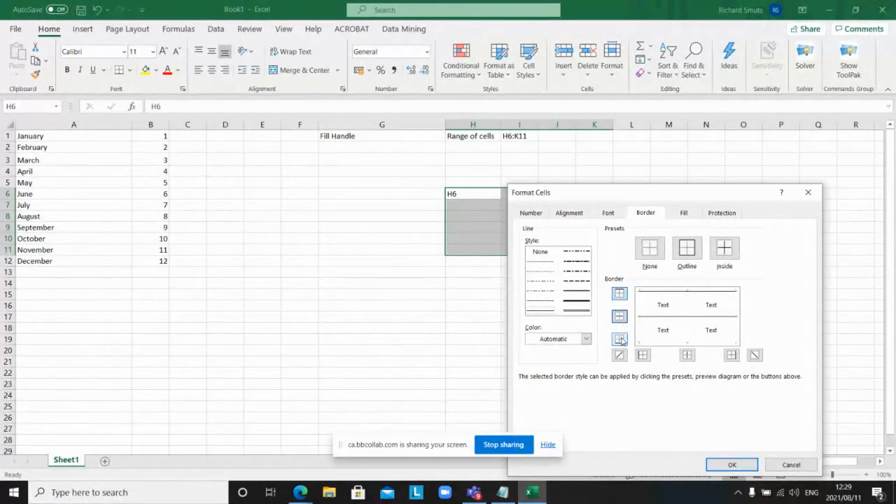
click(620, 339)
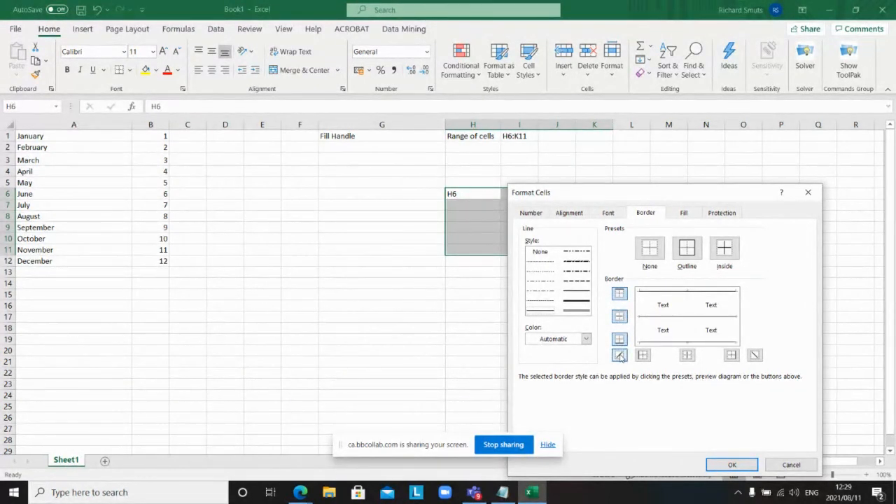
click(619, 355)
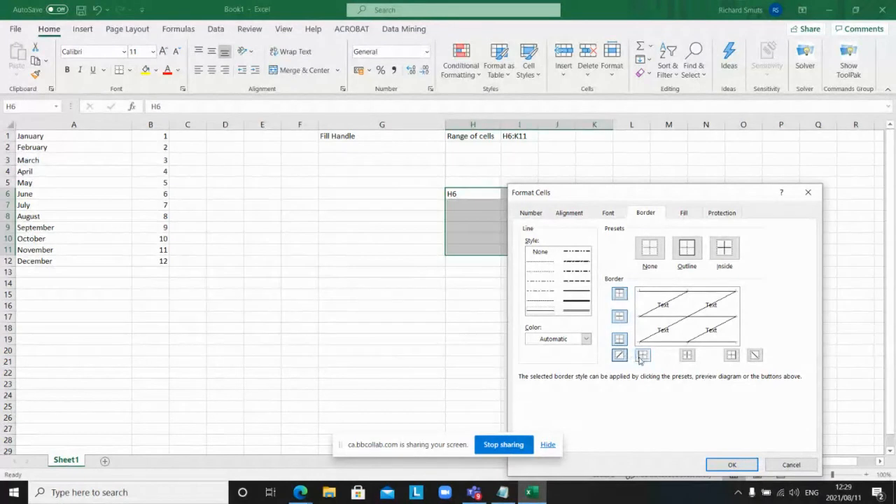
click(642, 356)
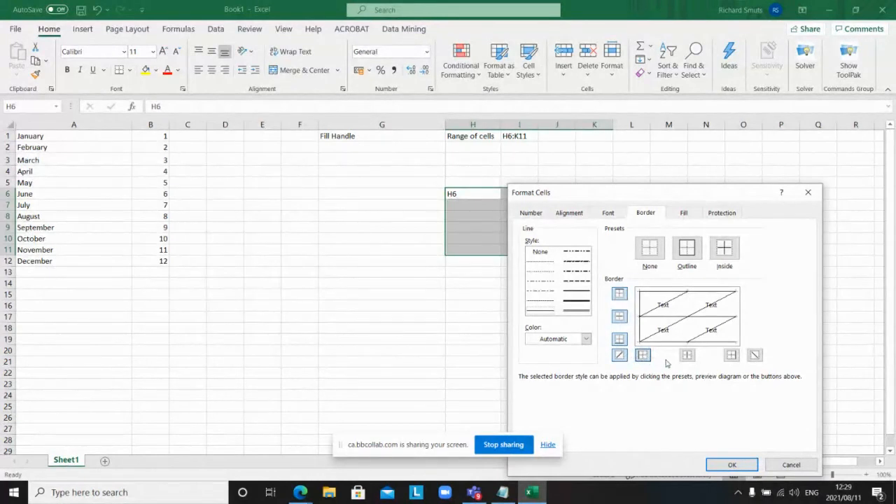
click(687, 356)
click(686, 356)
click(644, 356)
click(620, 355)
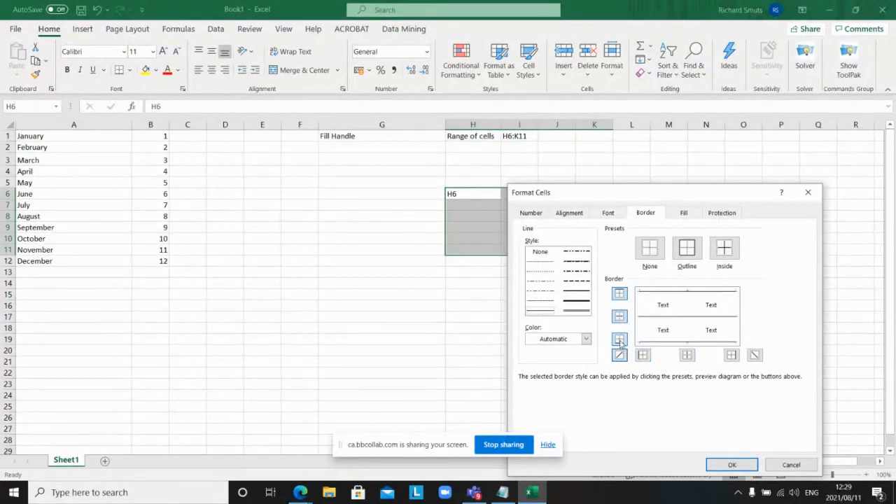
click(619, 340)
click(620, 318)
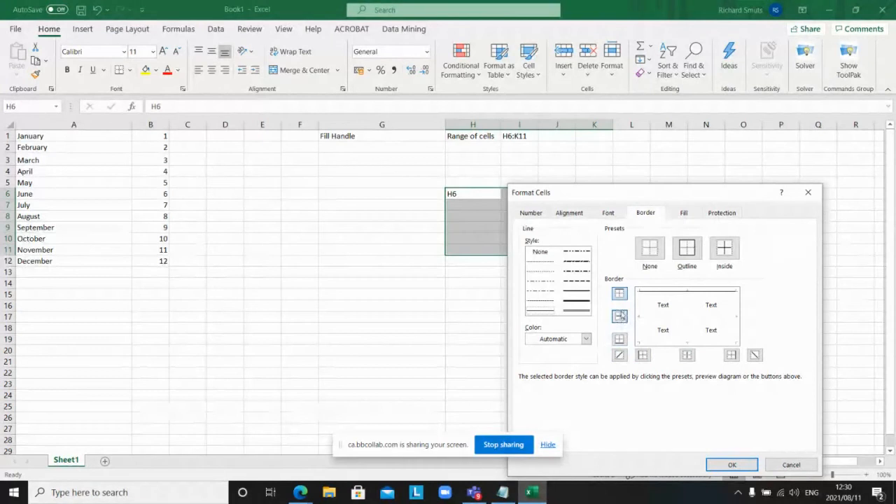
click(618, 295)
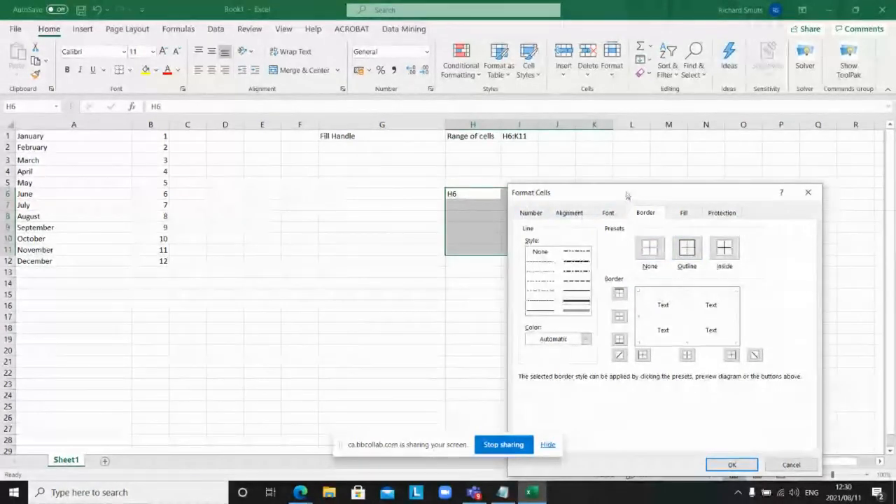
drag(629, 193, 235, 144)
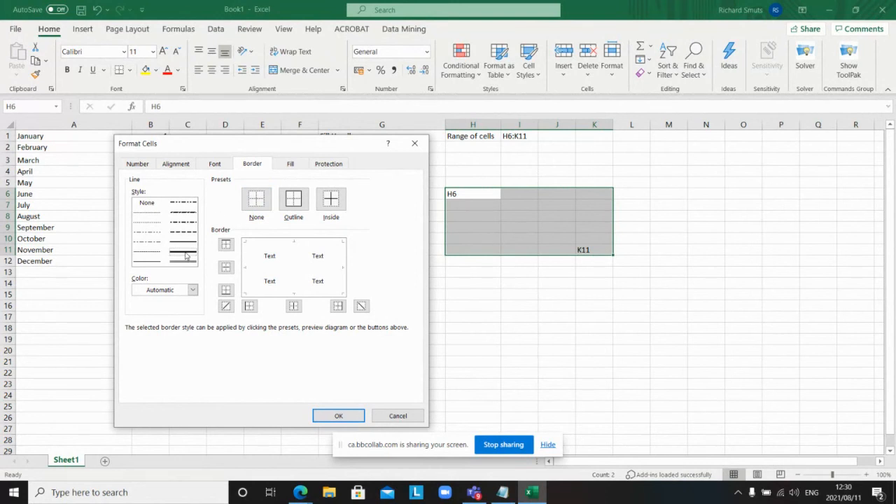
Step: Apply Outline and Inside border presets to H6:K11, confirm with OK, and deselect
click(294, 201)
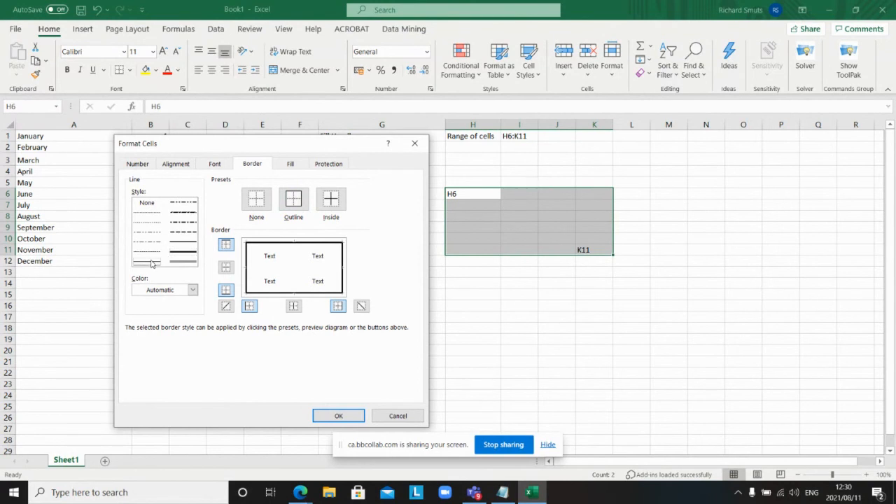
click(335, 205)
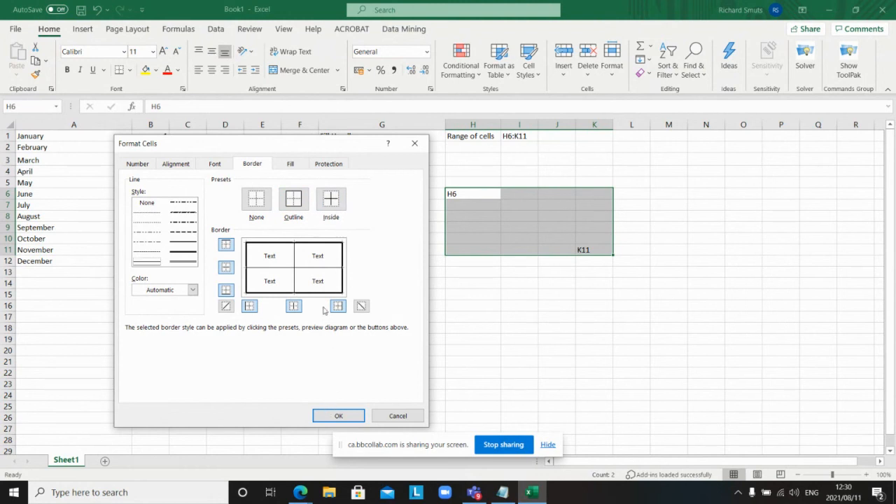
click(333, 417)
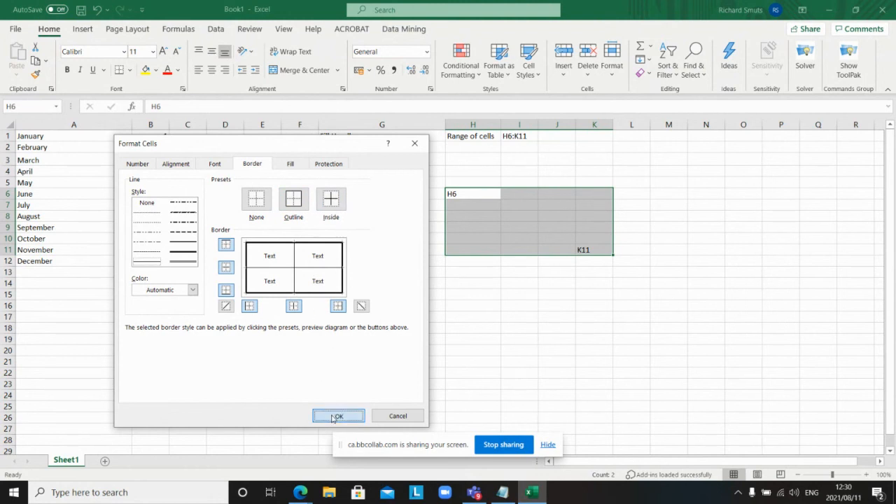
click(533, 320)
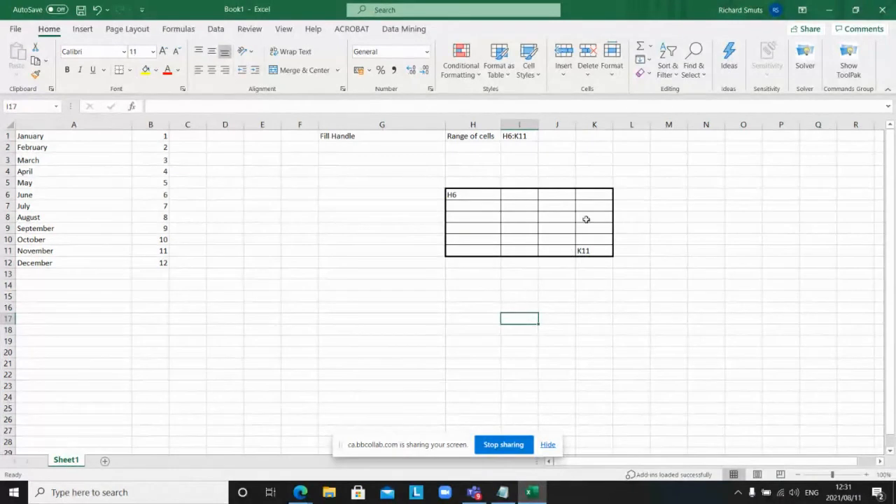
Step: Reopen Format Cells for H6:K11 and choose a light blue background fill
drag(473, 196, 604, 247)
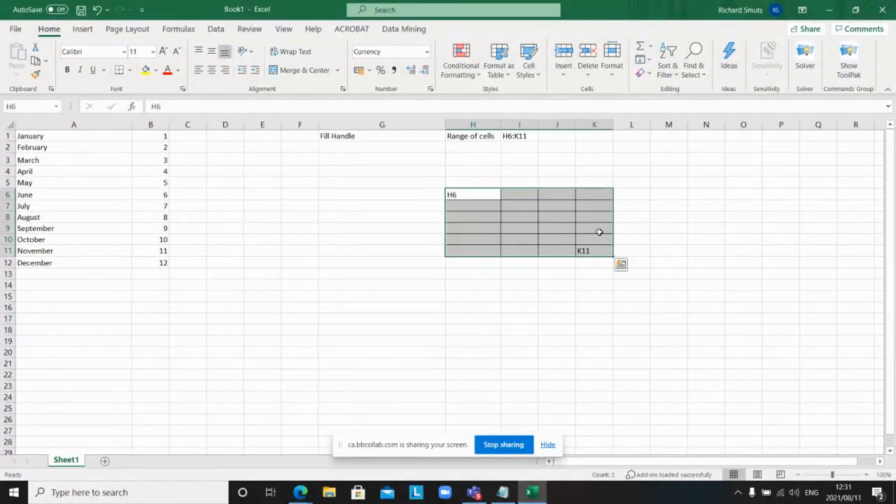
right_click(598, 228)
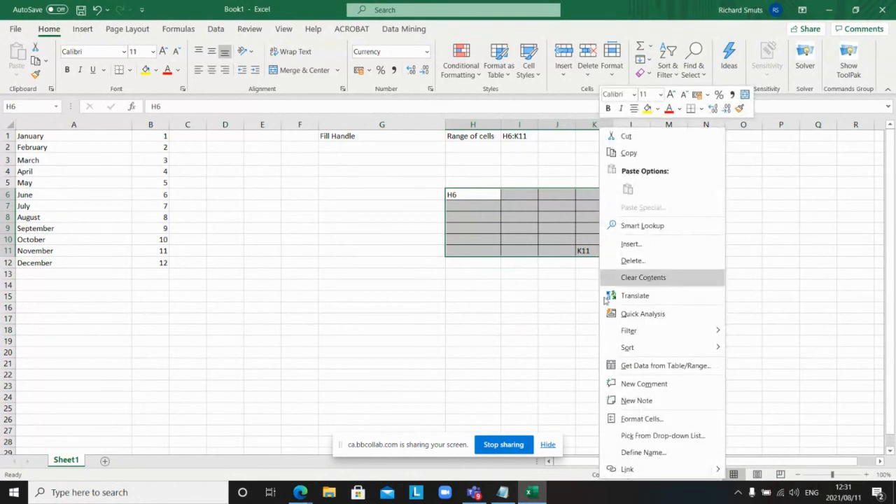
click(635, 420)
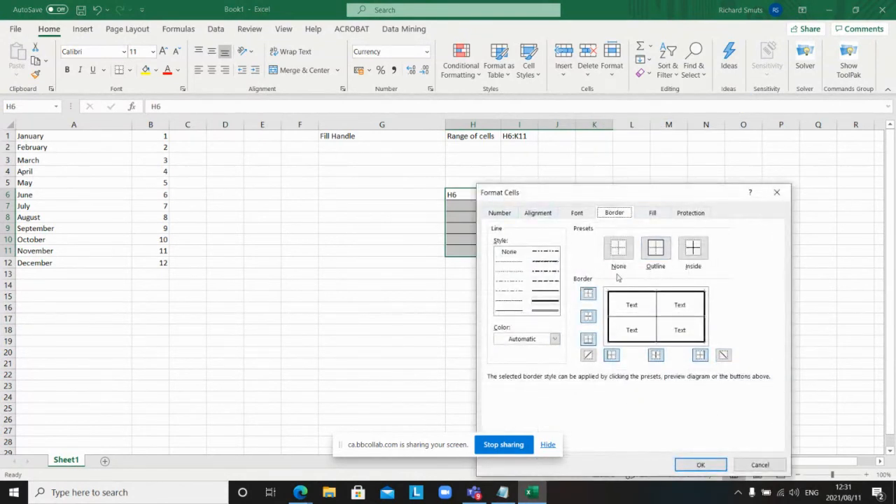
click(649, 216)
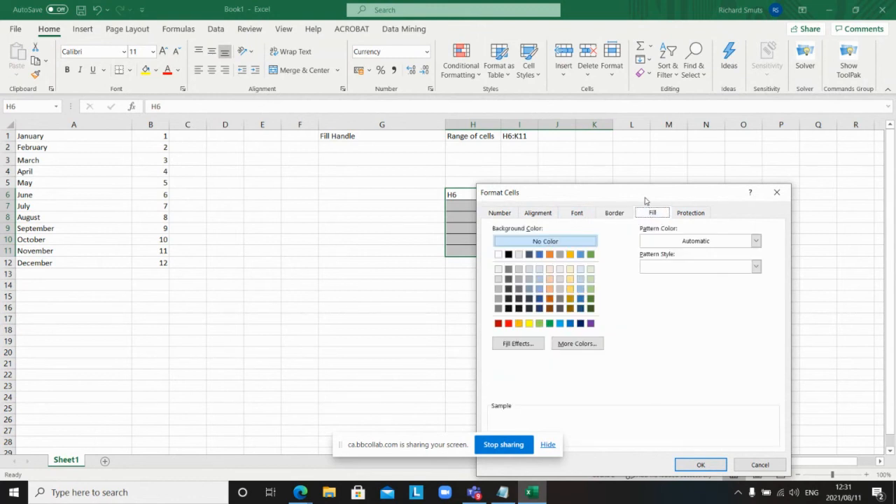
drag(644, 199, 283, 145)
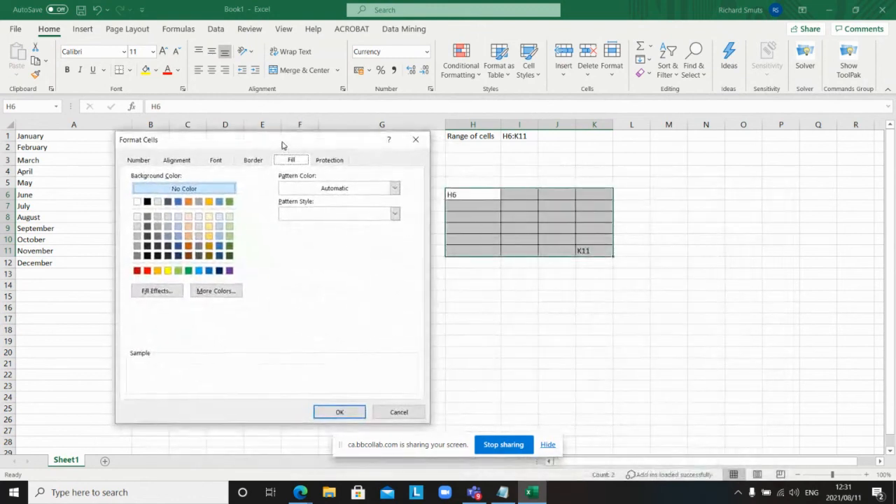
click(178, 236)
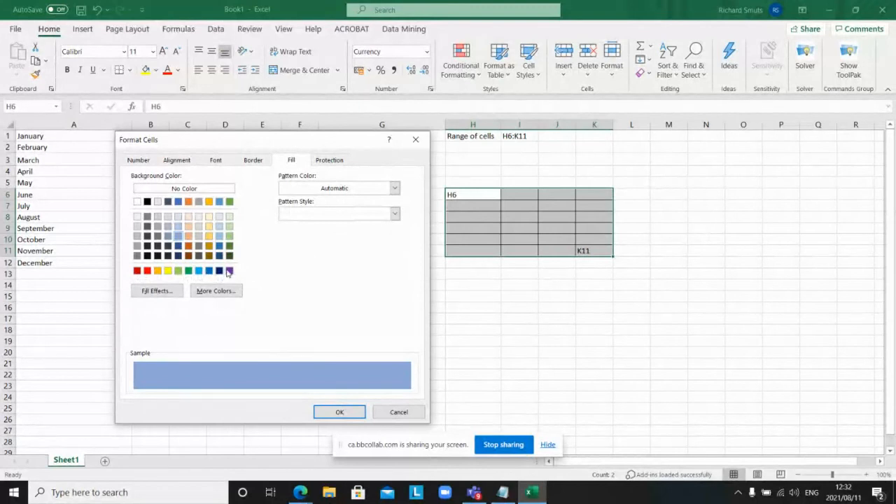
Step: Apply the light blue fill to H6:K11 and delete the placeholder labels in H6 and K11
click(336, 413)
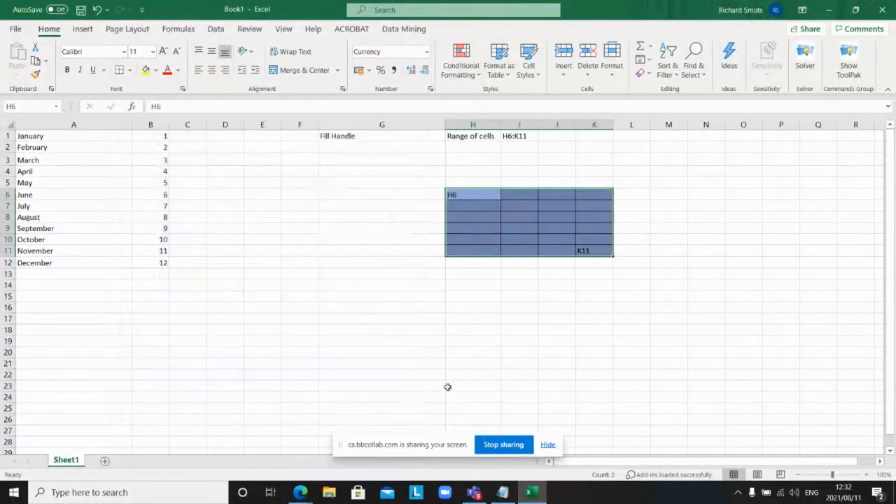
click(512, 327)
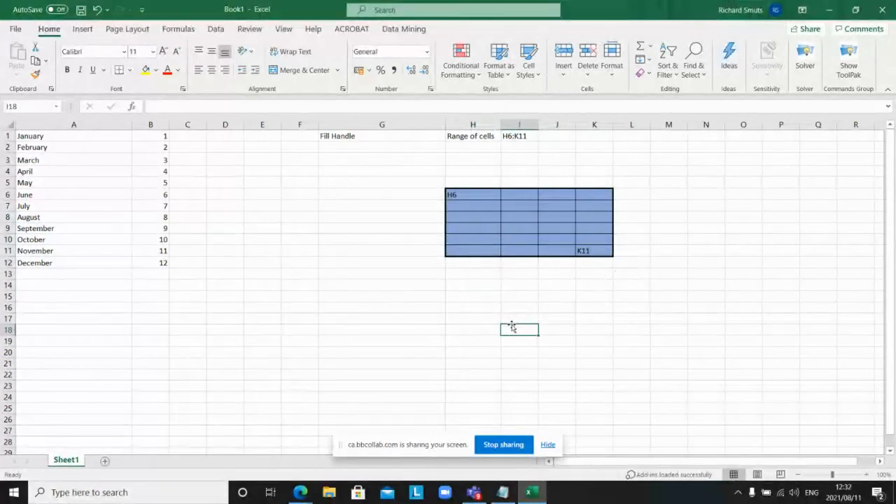
click(475, 196)
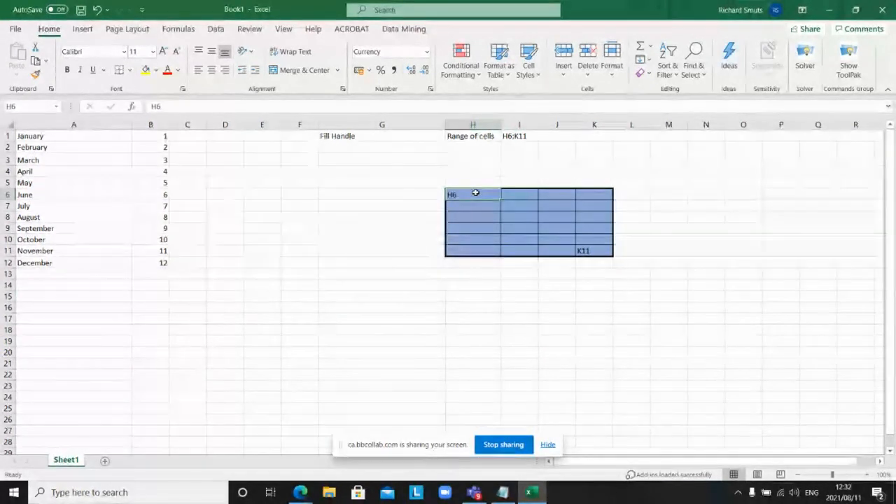
key(Delete)
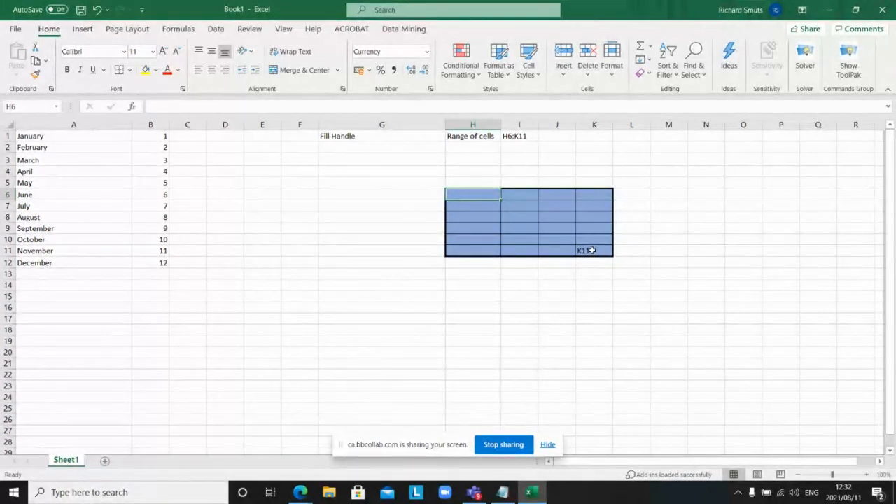
click(591, 249)
key(Delete)
Step: Select the heading row H6:K6
click(663, 252)
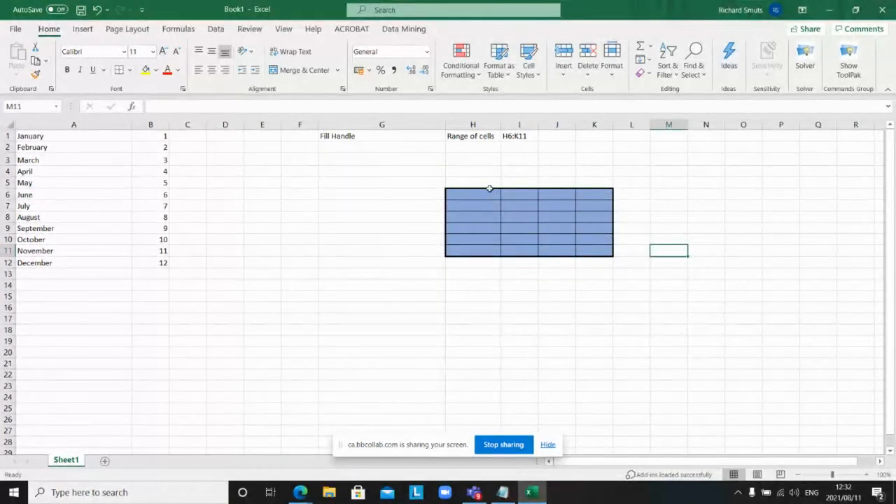
drag(483, 191, 578, 195)
drag(578, 195, 578, 196)
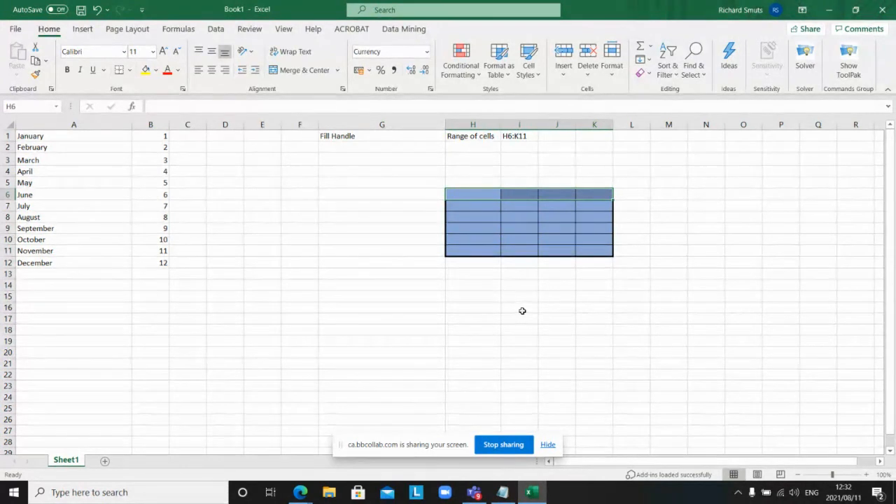
right_click(544, 222)
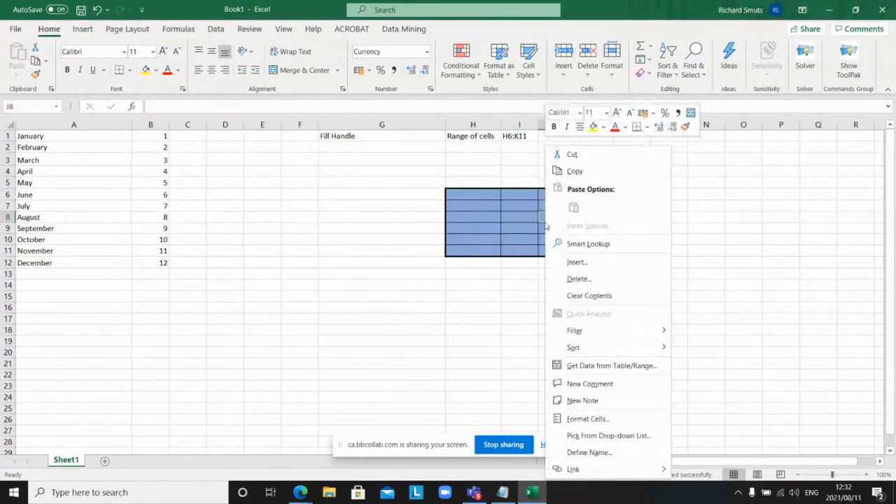
click(580, 419)
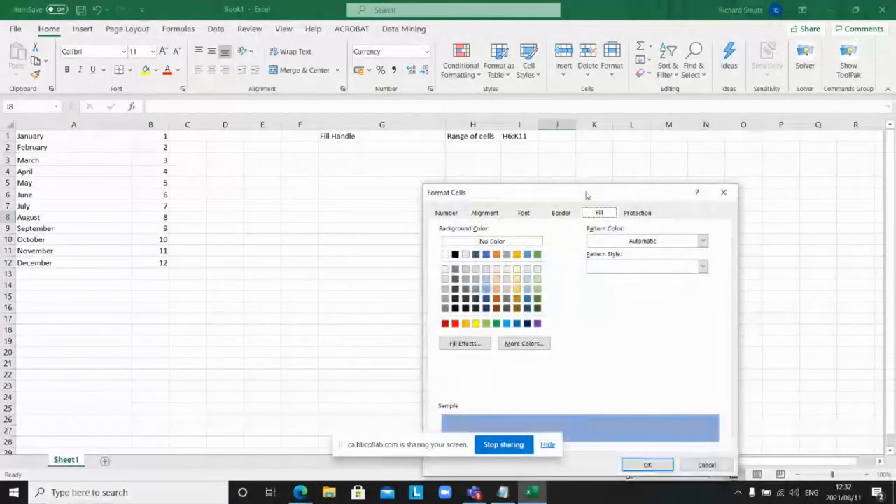
drag(586, 195, 275, 86)
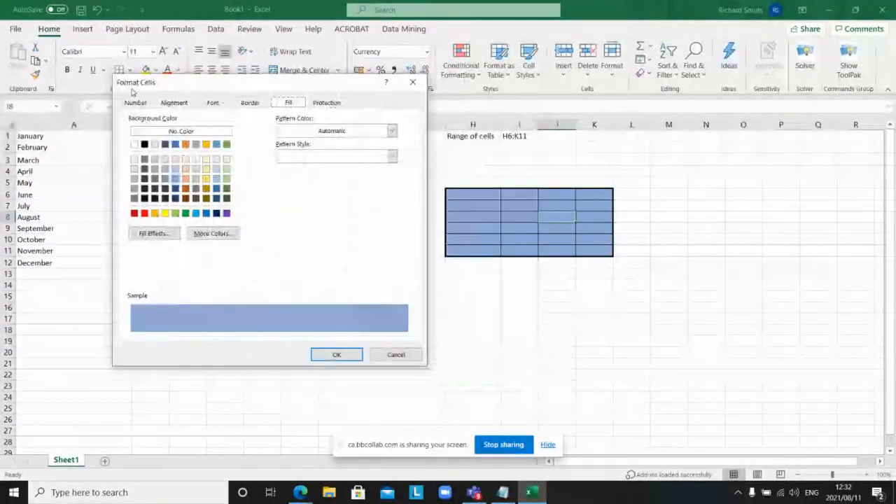
click(248, 103)
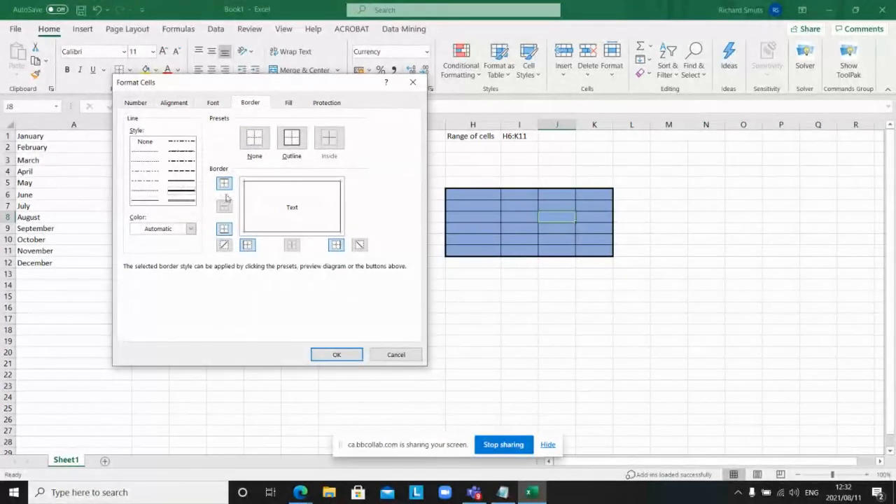
click(392, 355)
click(473, 313)
click(469, 220)
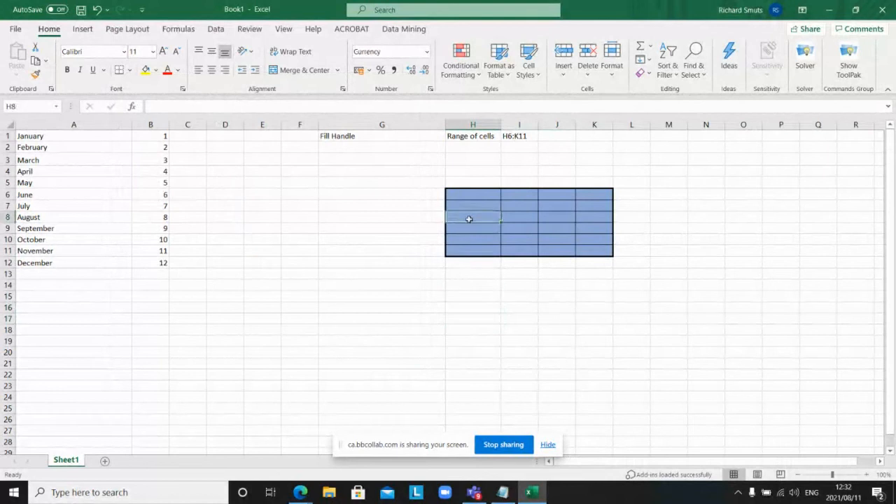
click(472, 194)
Step: Enter the note 'Heading will be H6:K6' in cell J1
drag(497, 193, 587, 197)
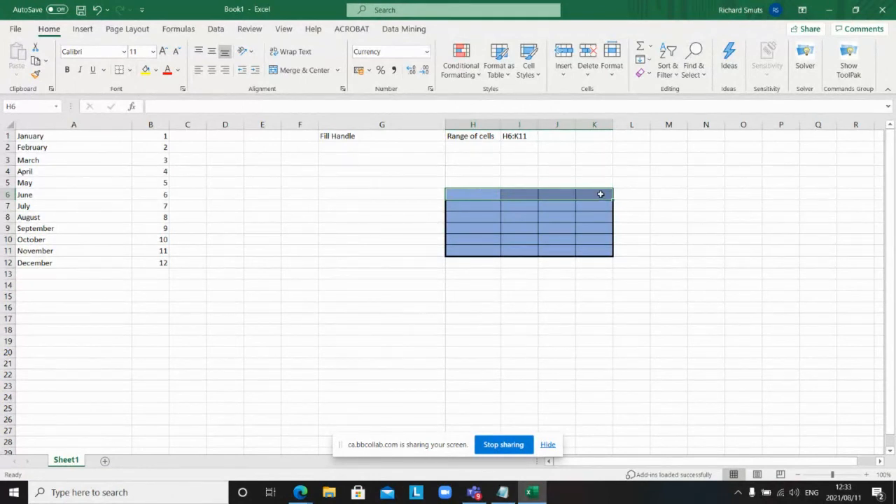
click(562, 135)
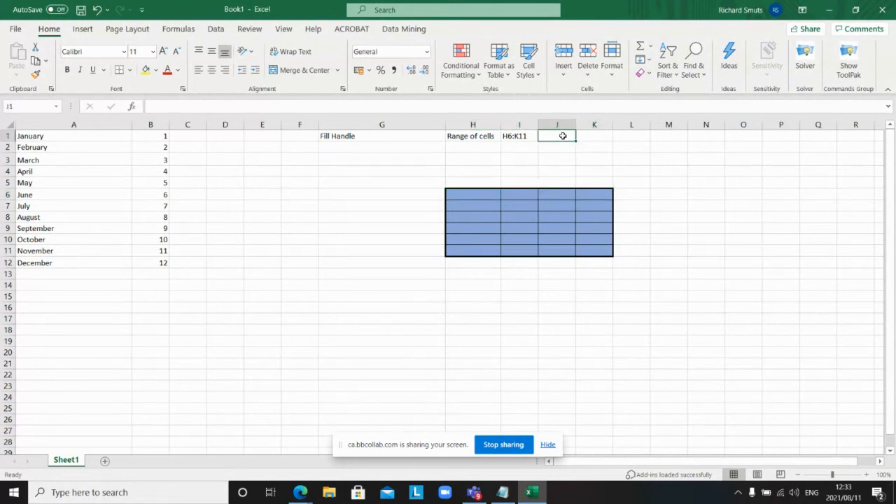
text(Heading wil)
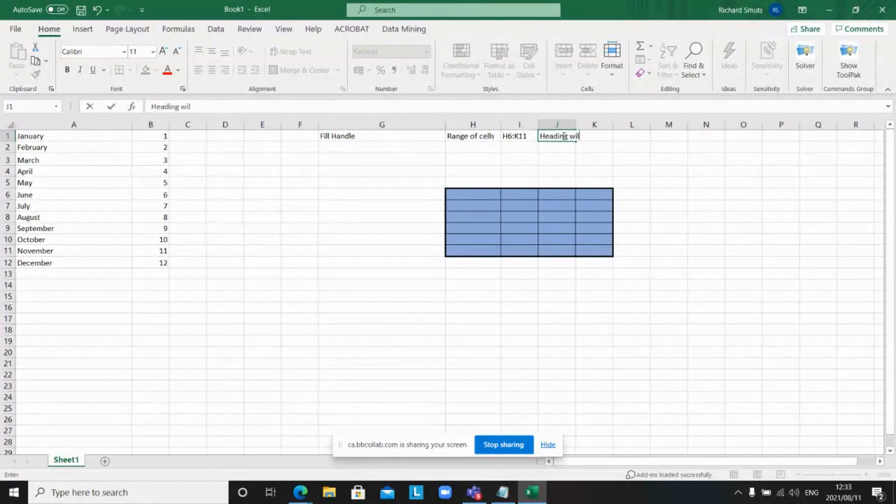
text(l be )
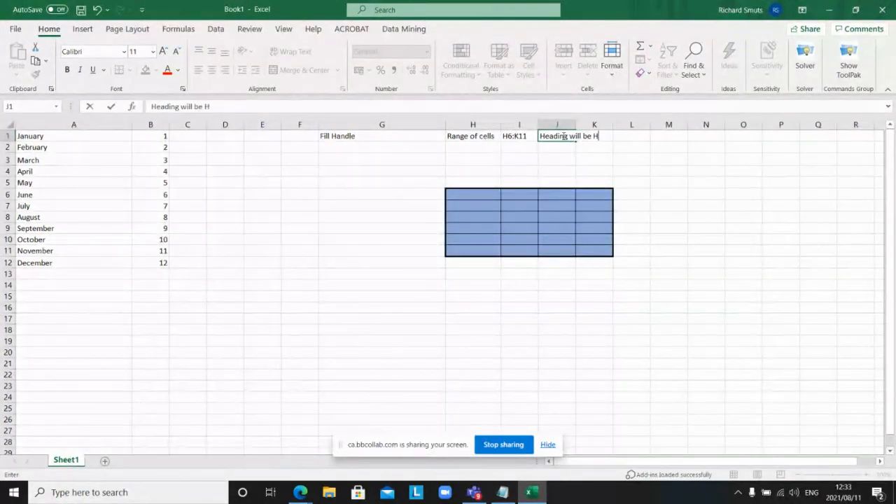
text(H6:K6)
key(Return)
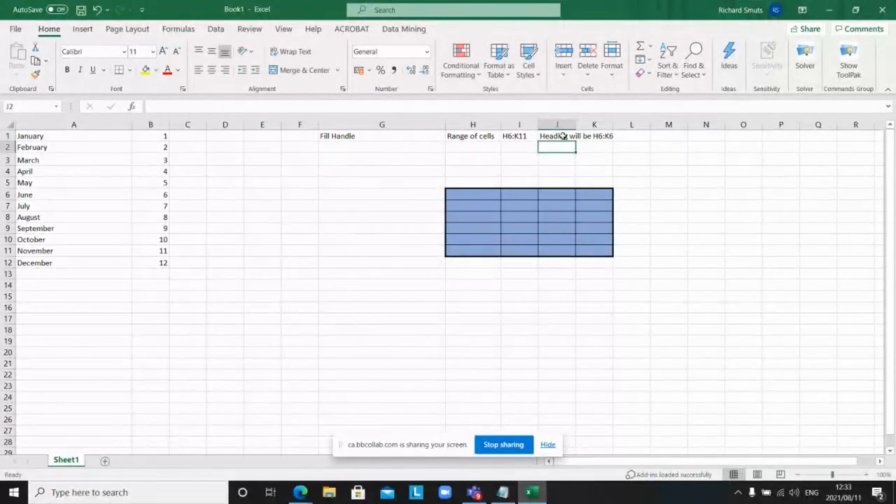
click(473, 194)
Step: Give the heading row H6:K6 a peach-orange fill in Format Cells
drag(491, 196, 586, 196)
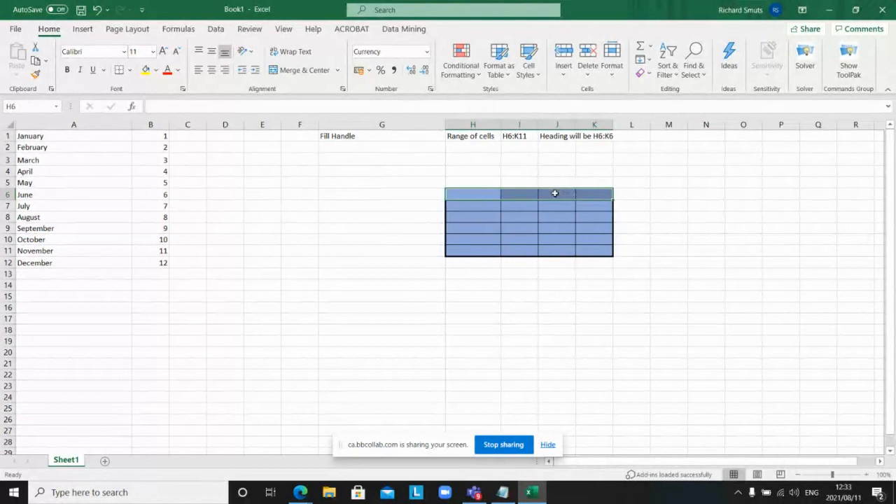
right_click(555, 194)
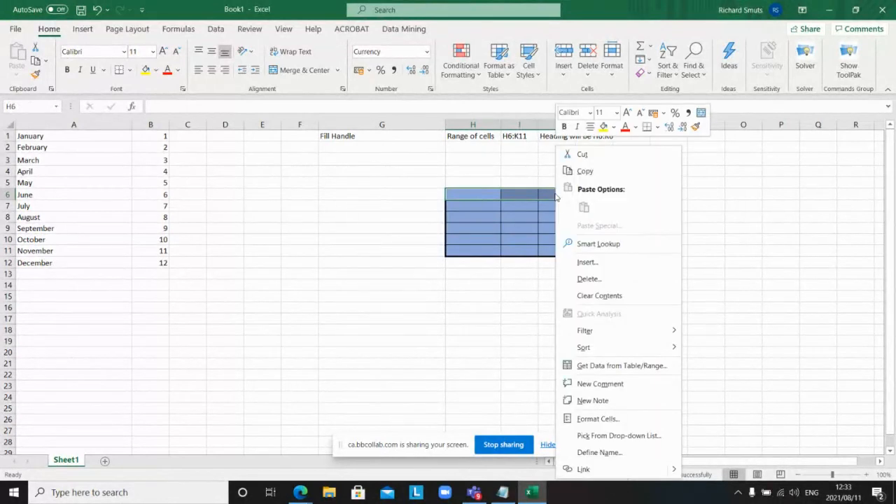
click(596, 420)
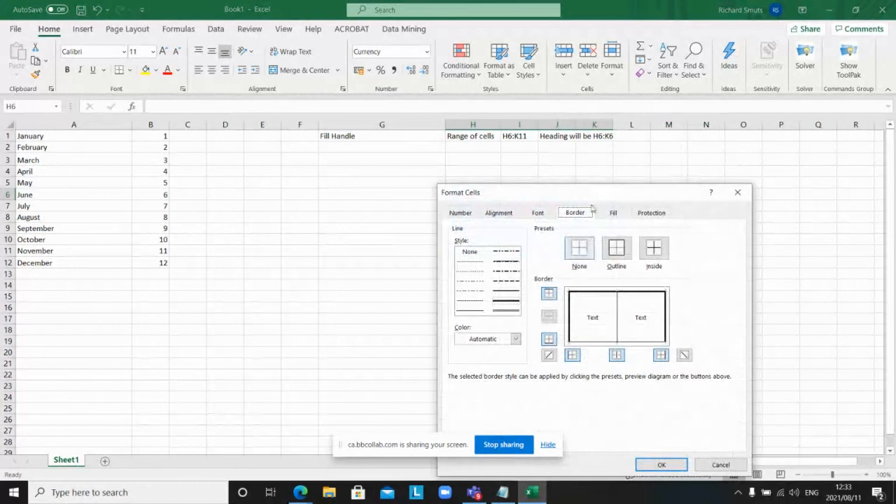
drag(592, 196, 275, 132)
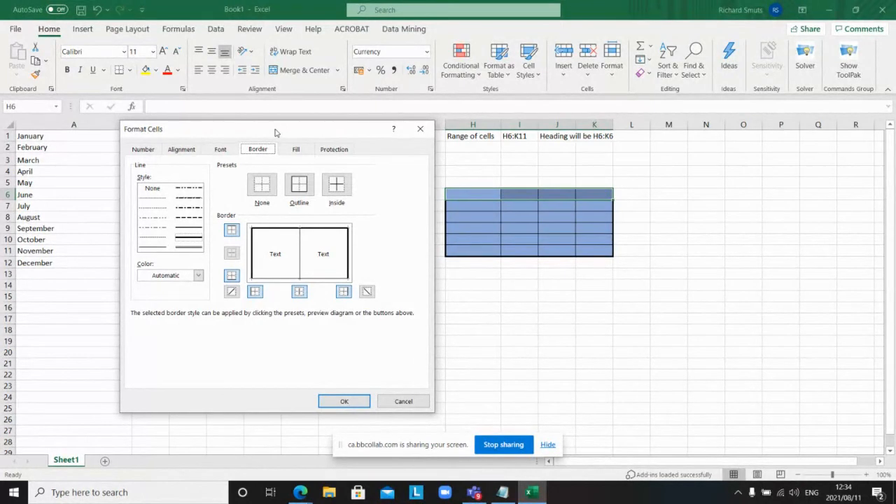
click(295, 150)
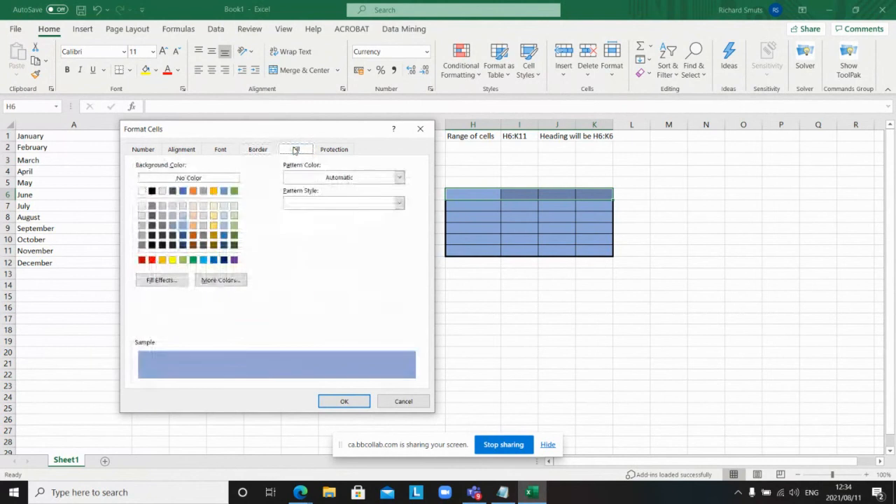
click(191, 219)
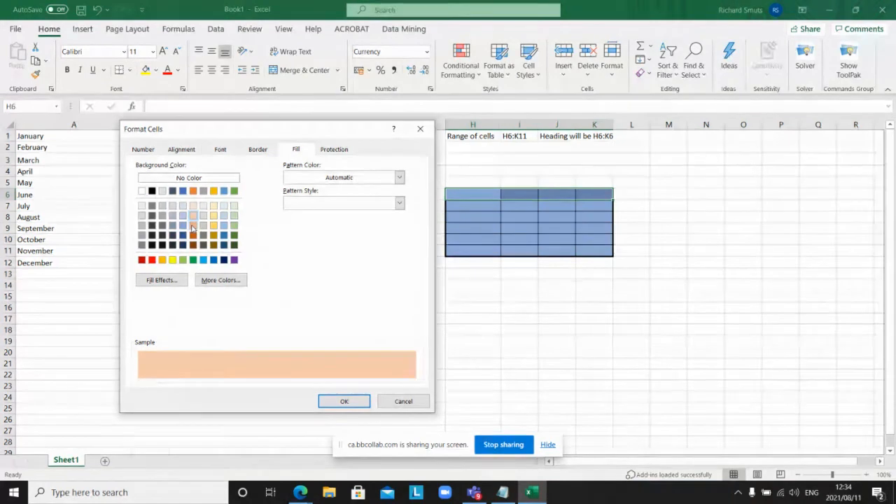
click(192, 226)
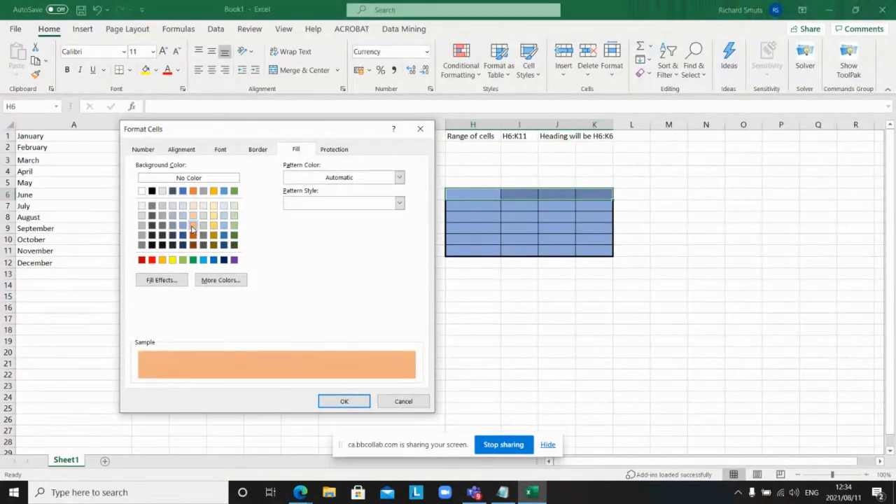
Step: Add a thick outline and inside borders to H6:K6, removing the middle vertical line
click(258, 149)
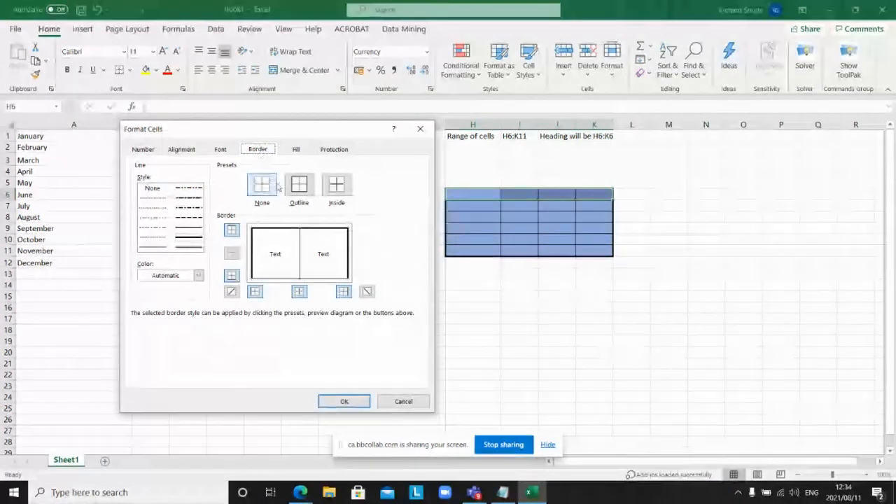
click(197, 240)
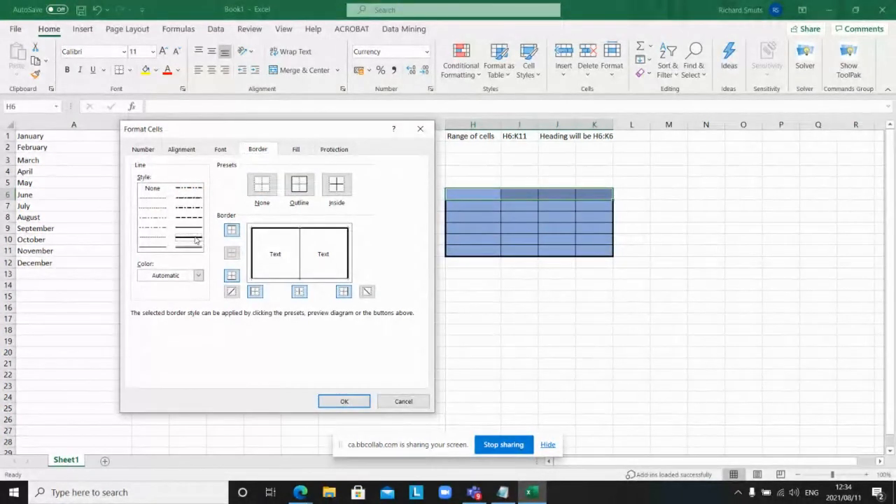
click(300, 193)
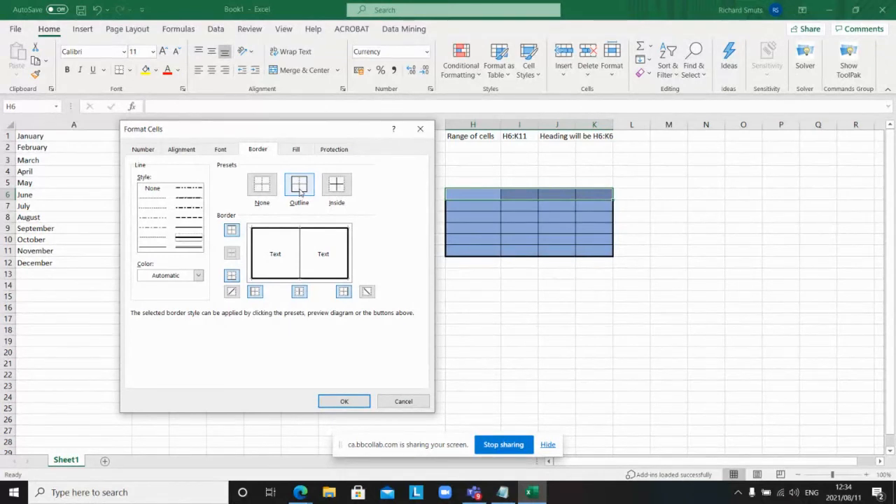
click(335, 186)
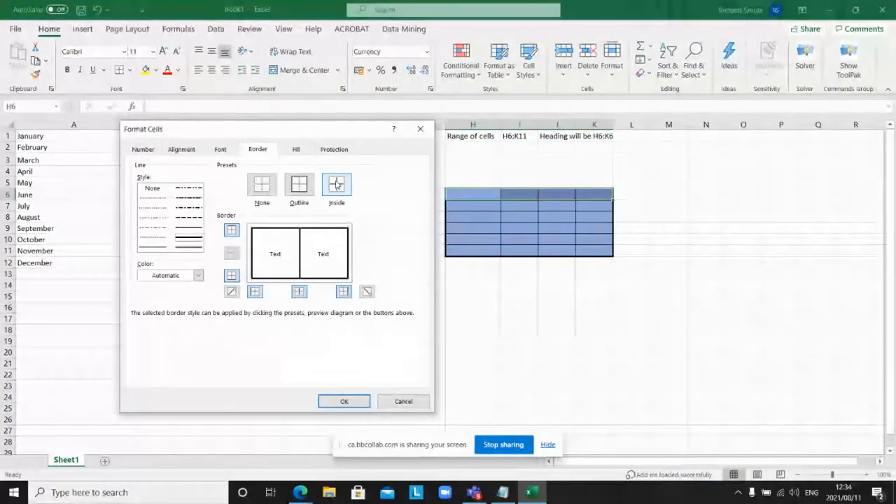
click(300, 254)
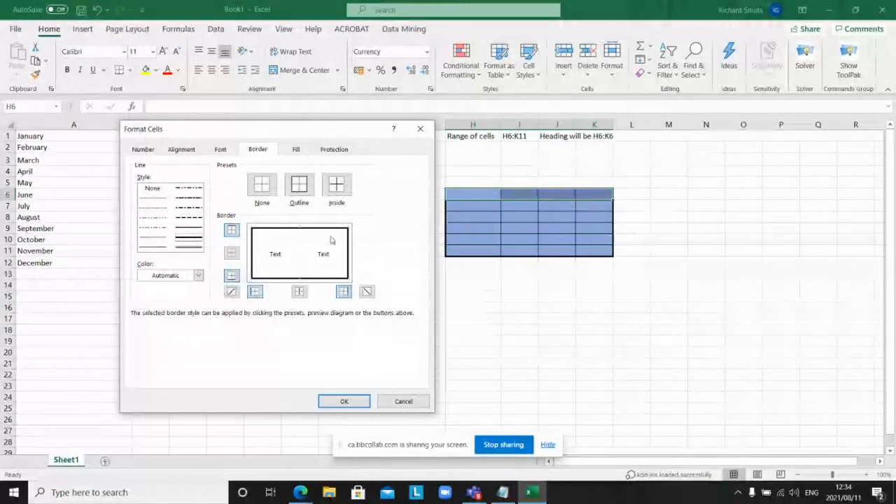
click(347, 403)
Step: Enter the heading 'Clothing List' in cell H6
click(518, 350)
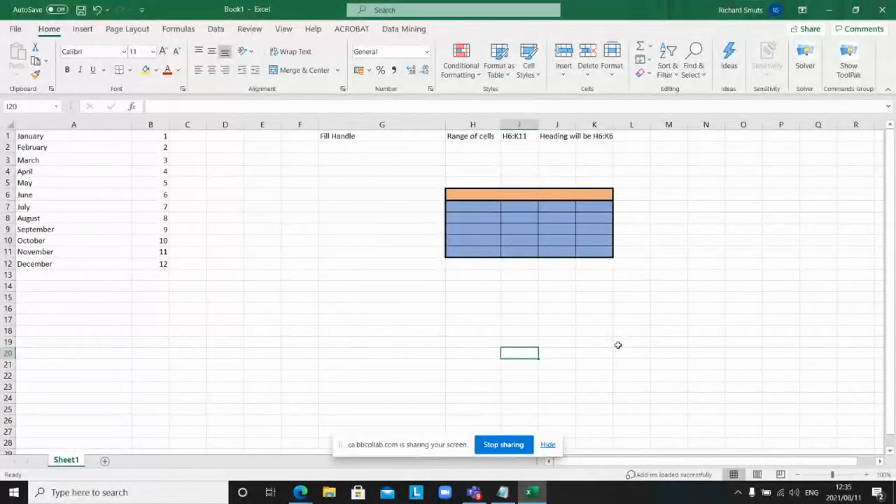
click(567, 193)
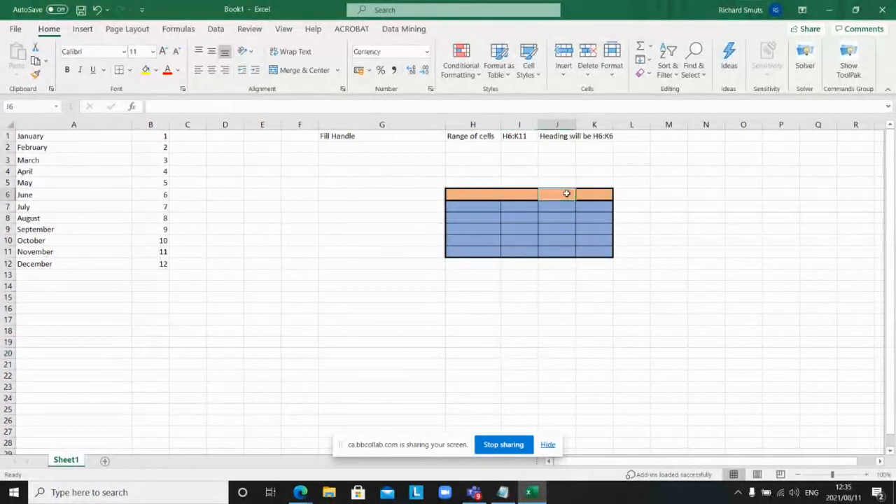
click(530, 194)
click(486, 194)
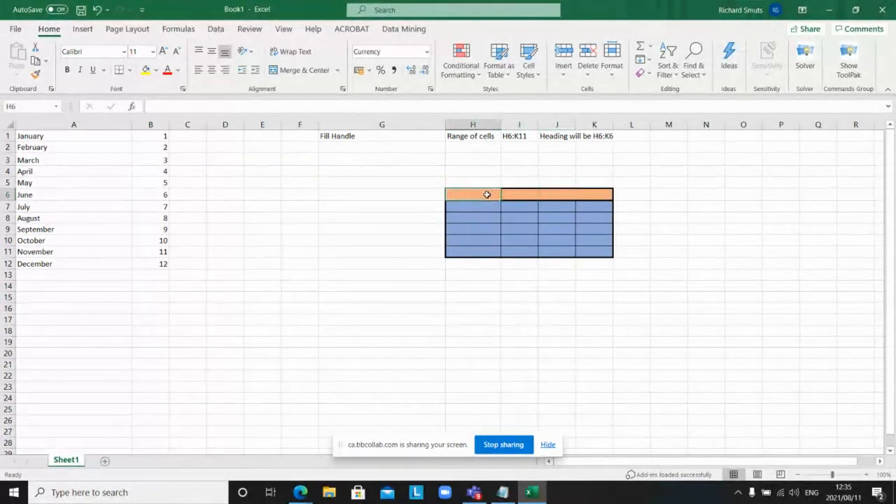
click(522, 196)
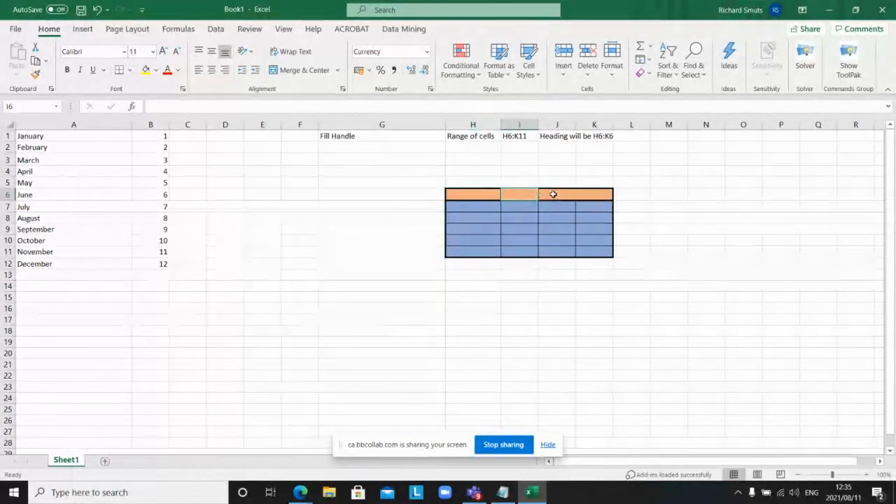
click(553, 193)
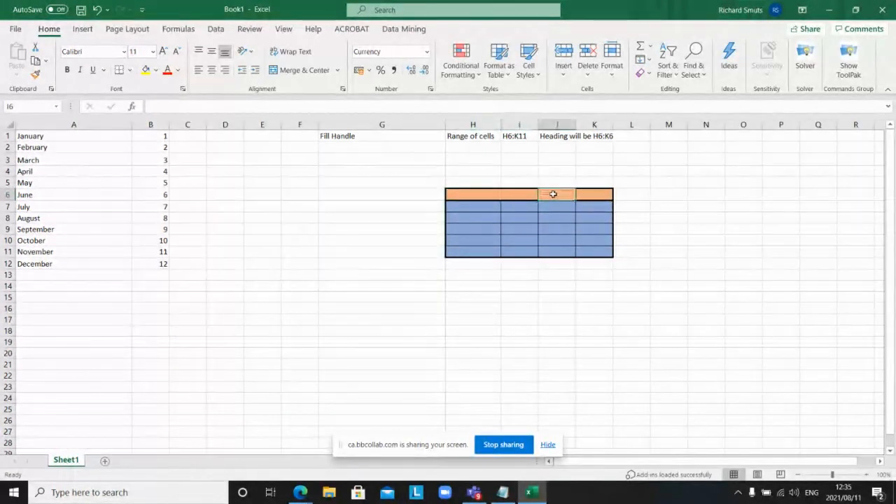
click(591, 195)
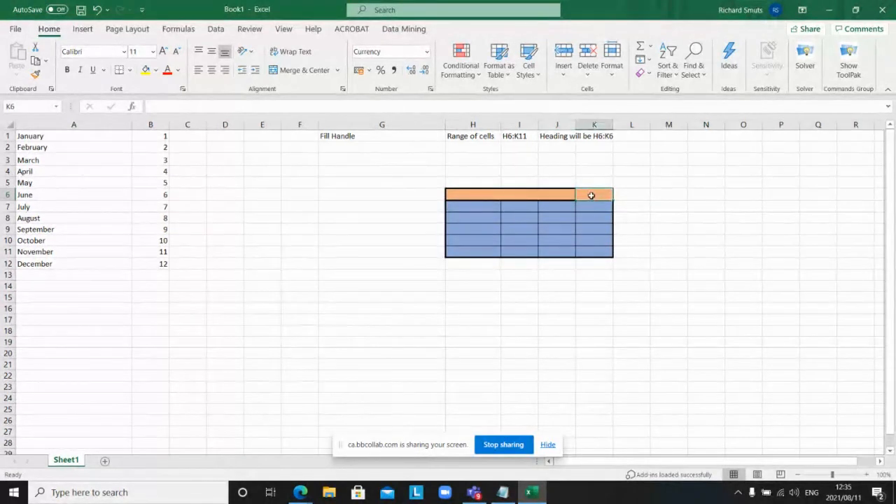
click(492, 197)
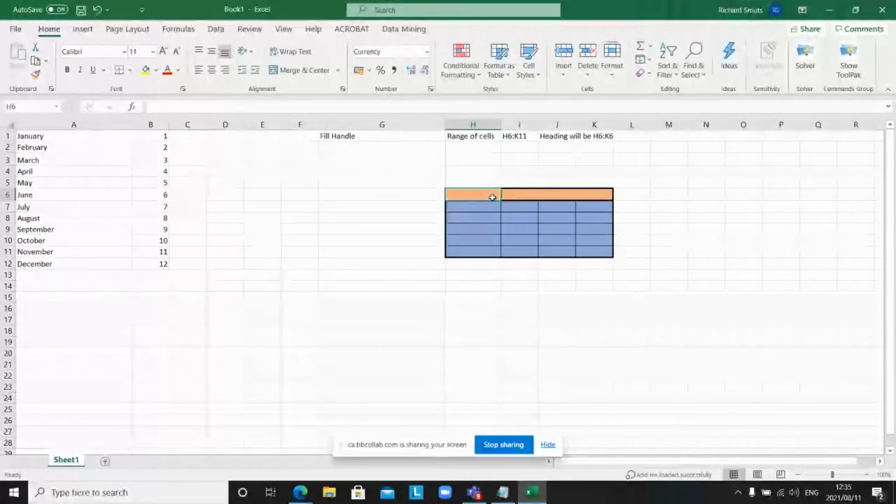
text(Clo)
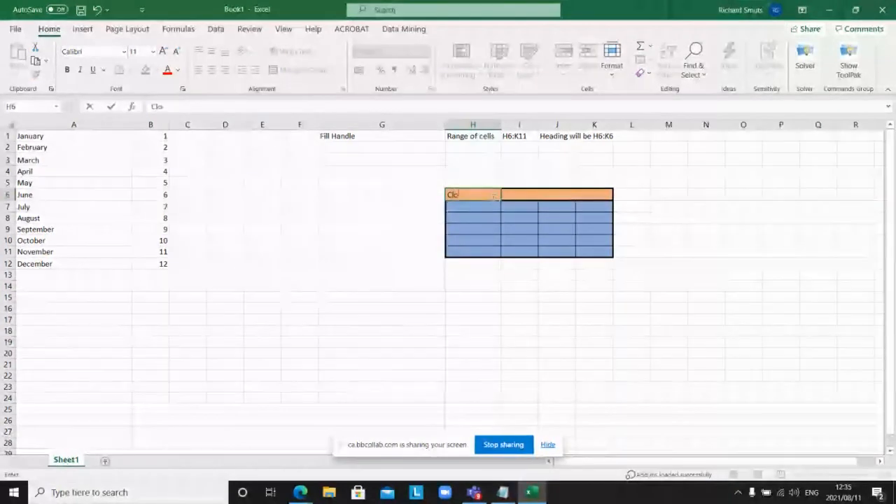
text(thing List)
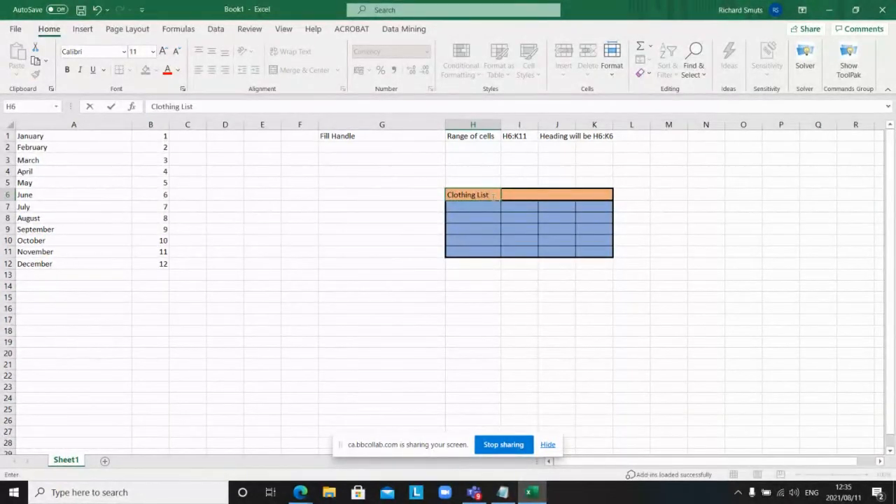
click(496, 271)
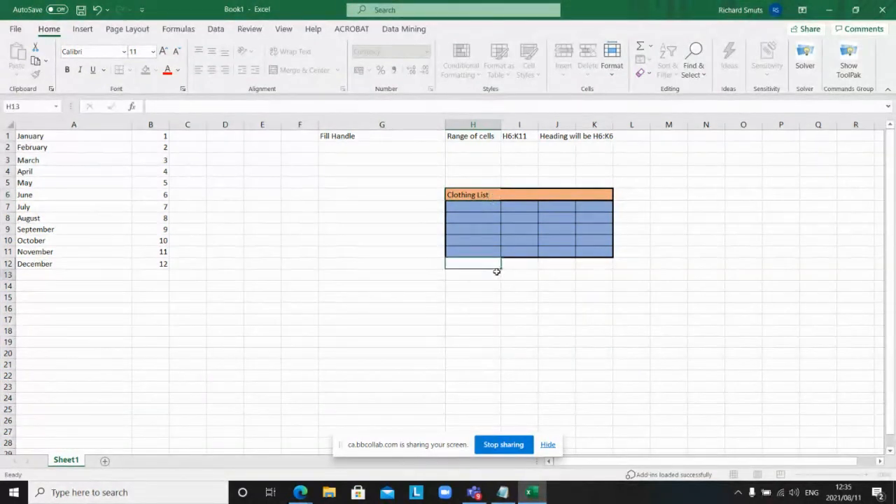
Step: Select the heading row H6:K6 and bring up its context menu
click(530, 198)
click(544, 195)
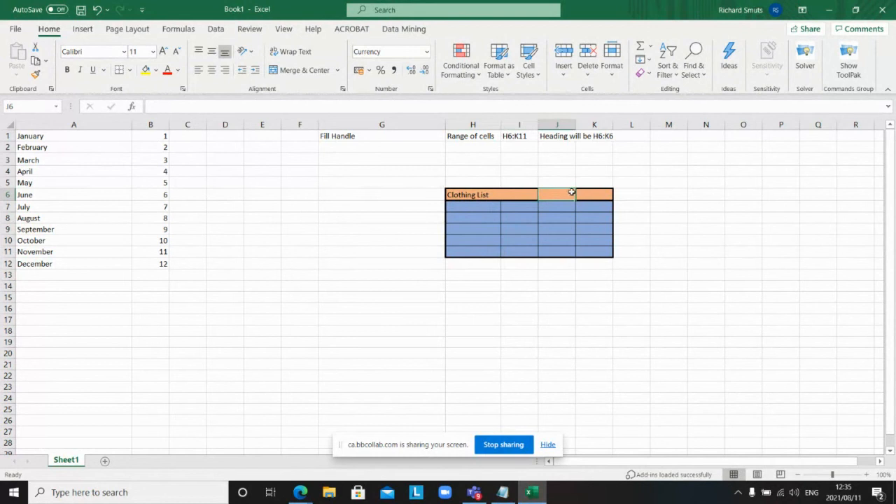
click(584, 196)
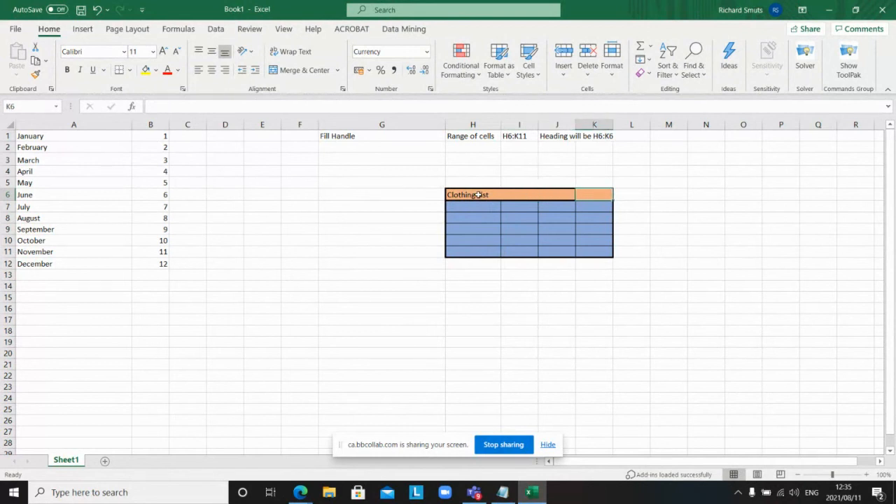
click(477, 194)
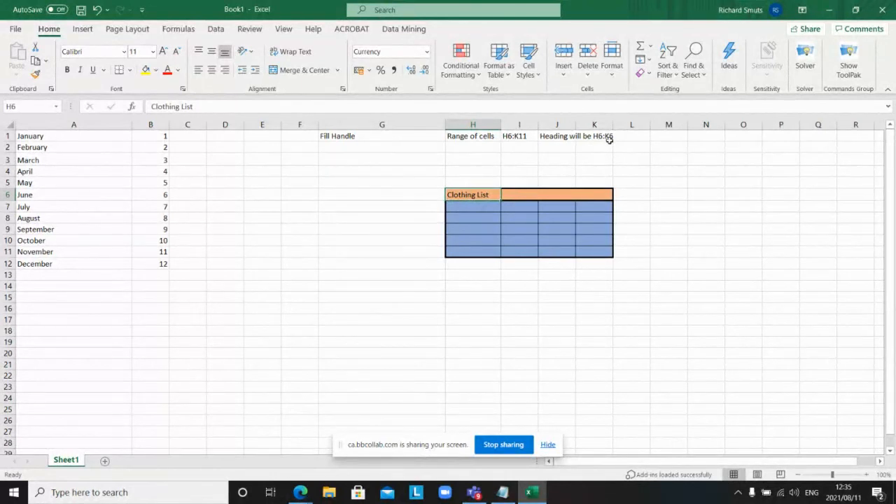
click(521, 182)
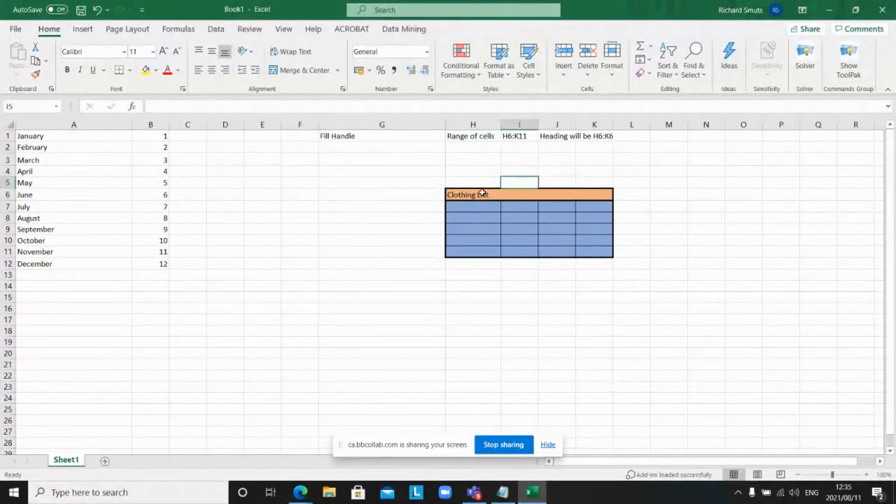
drag(482, 194, 583, 199)
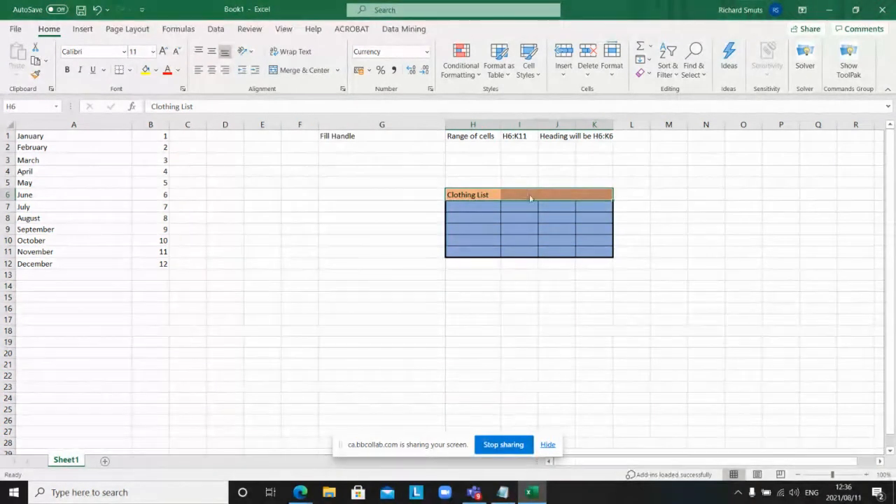
right_click(533, 220)
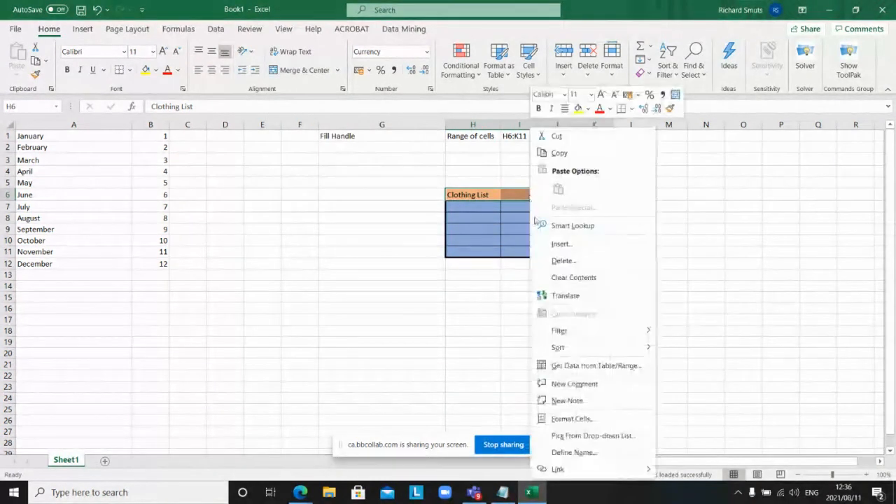
click(542, 419)
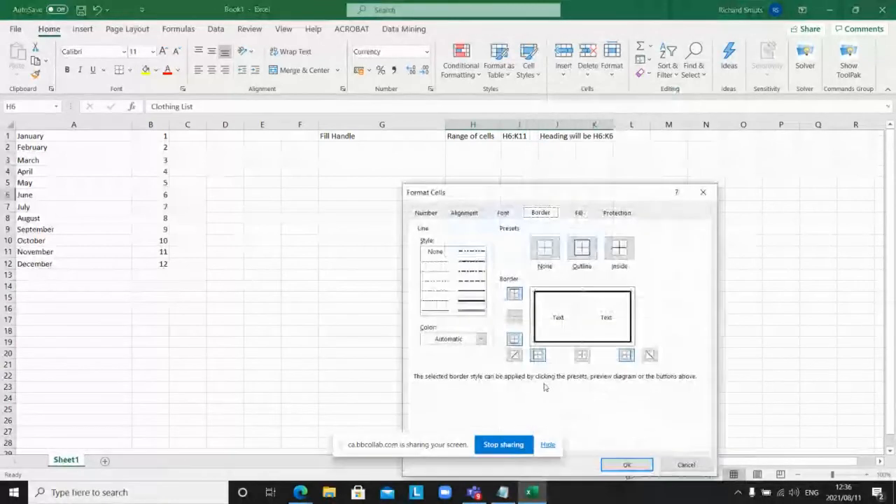
click(464, 213)
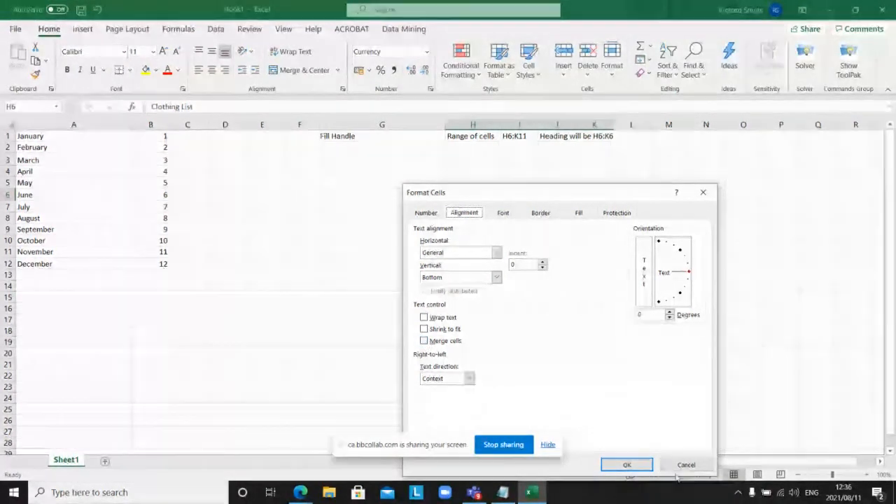
click(626, 465)
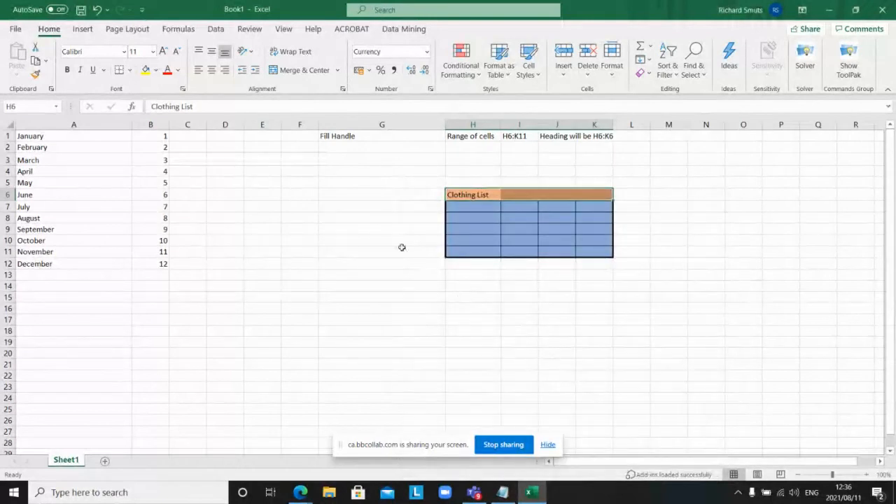
click(473, 190)
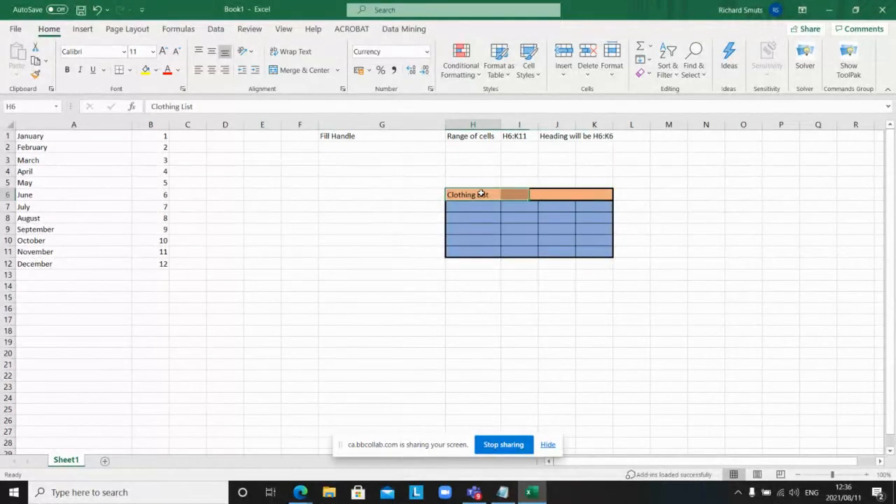
click(480, 174)
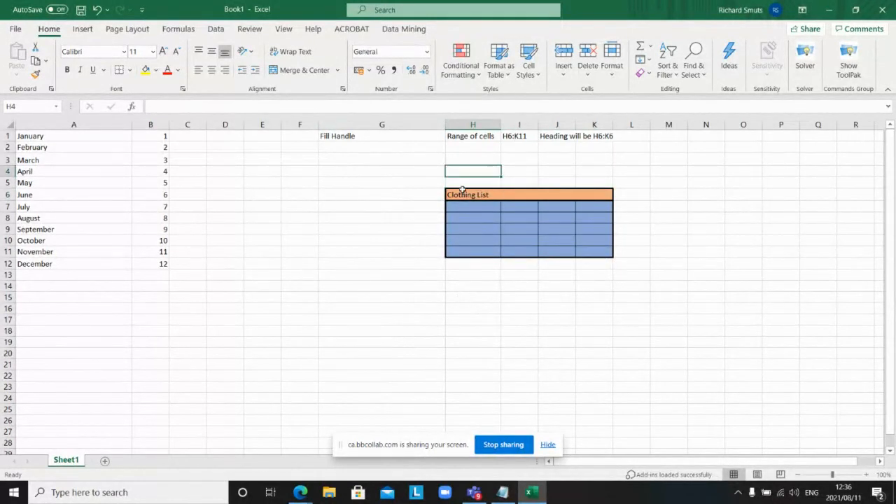
Step: Merge and centre 'Clothing List' across H6:K6
drag(459, 194, 594, 194)
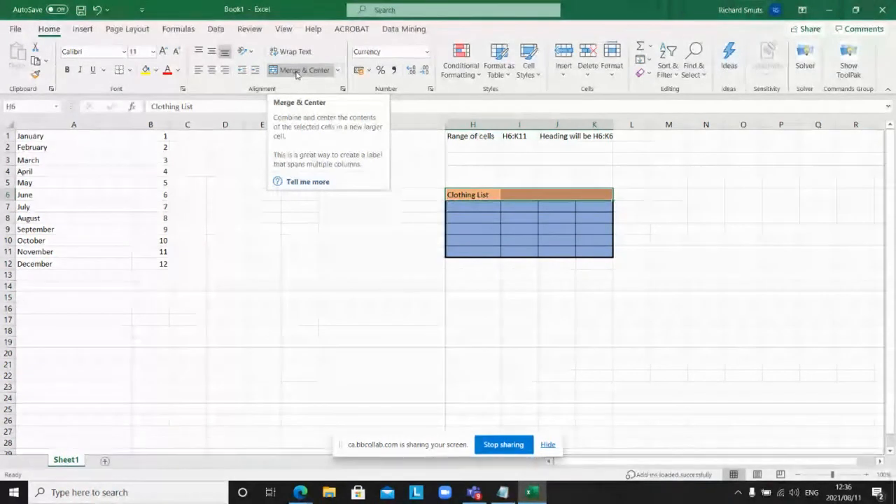
click(297, 70)
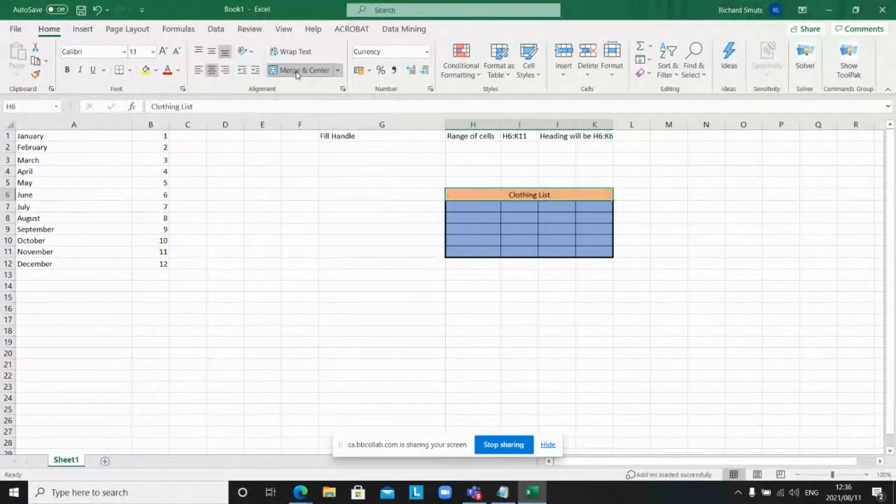
click(756, 352)
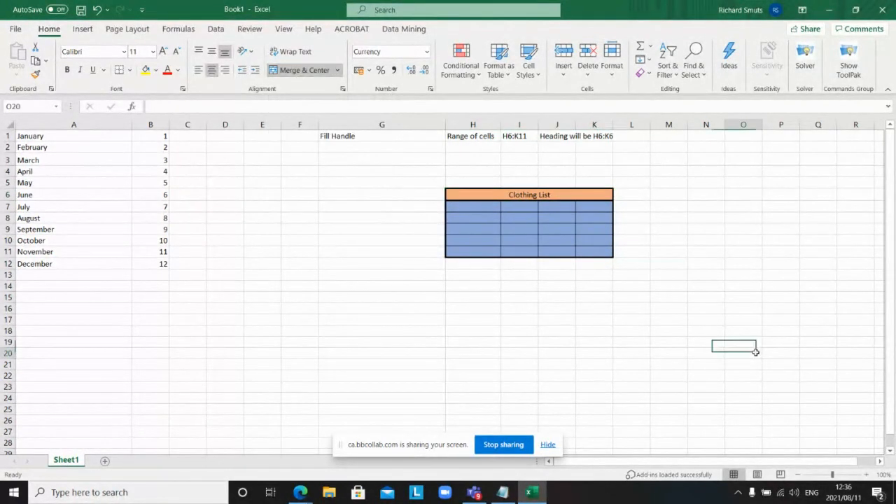
click(606, 276)
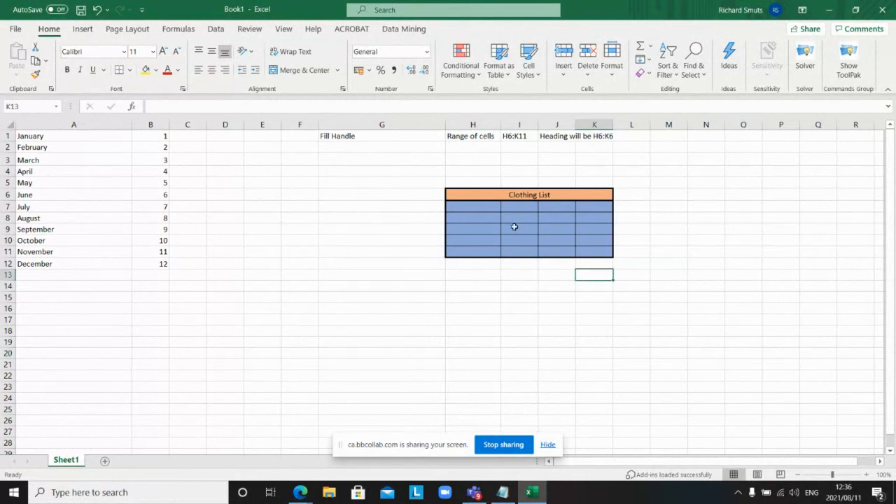
Step: Reselect the merged Clothing List heading and show the font list
click(462, 206)
click(517, 208)
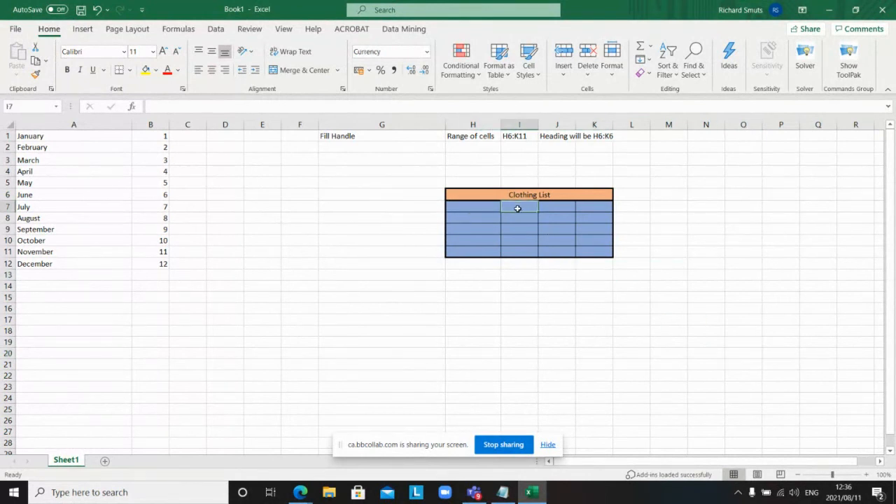
click(572, 209)
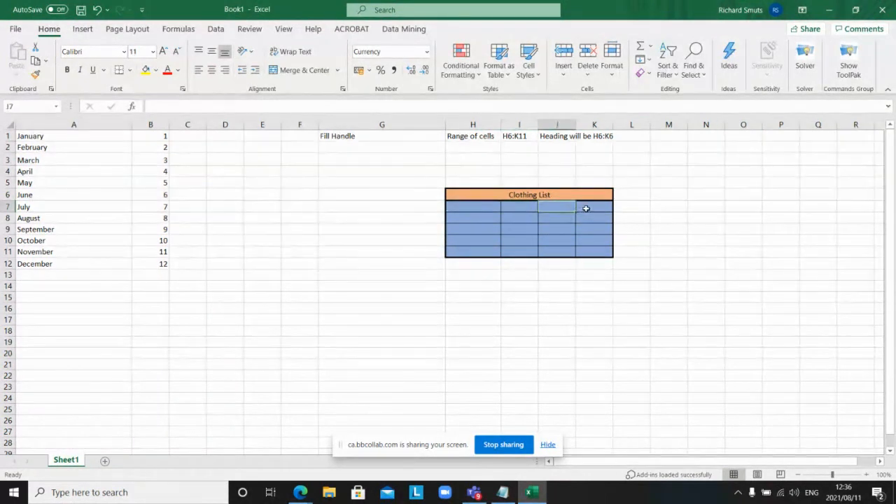
click(586, 209)
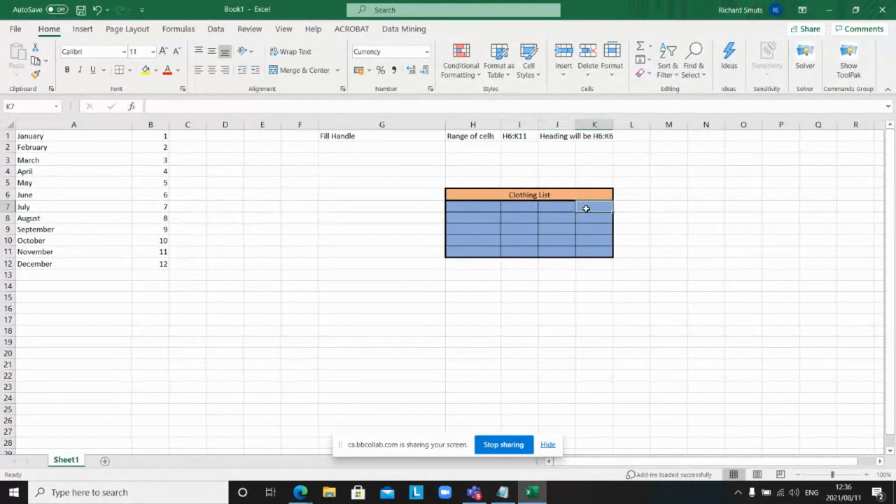
click(540, 194)
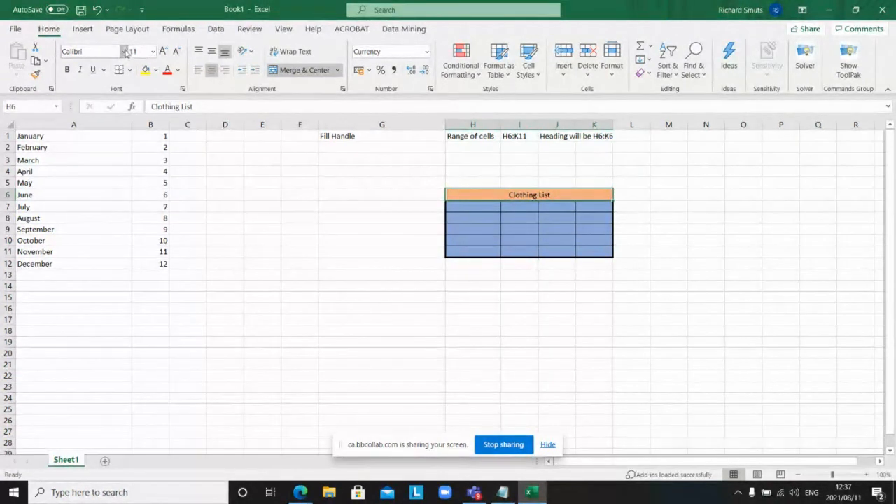
click(123, 52)
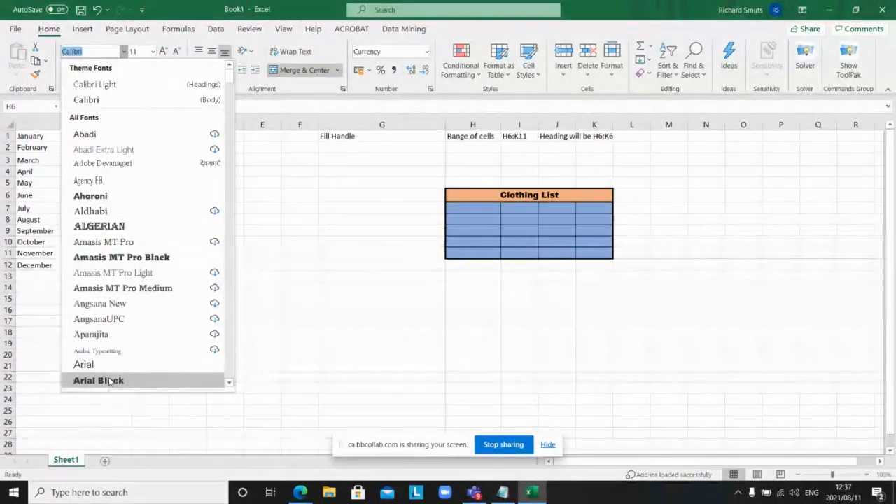
Step: Set the Clothing List heading font to Arial Black at size 18
click(110, 380)
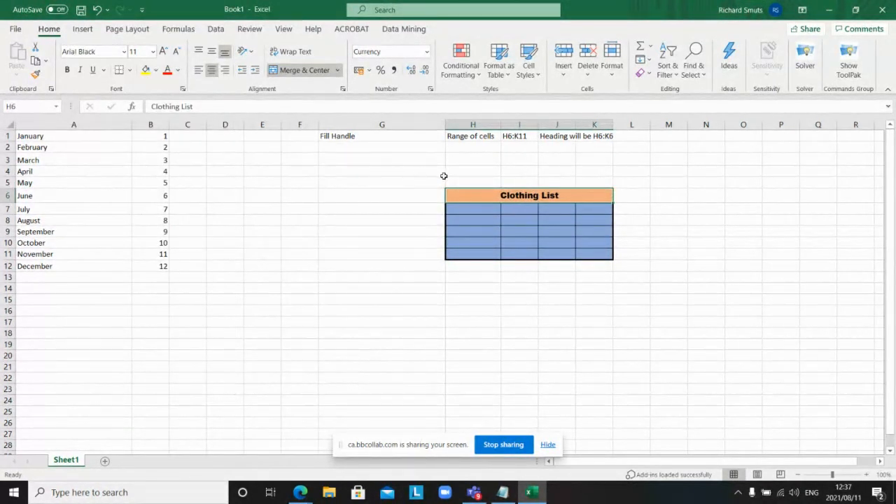
click(683, 265)
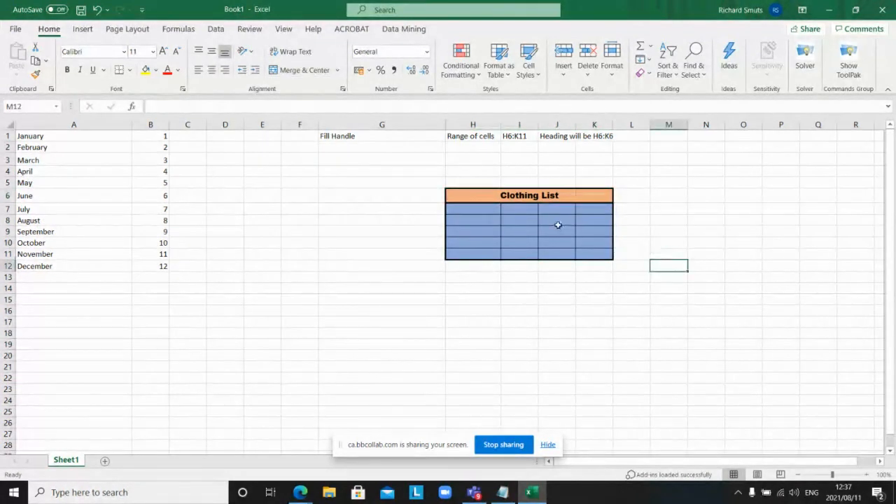
click(526, 193)
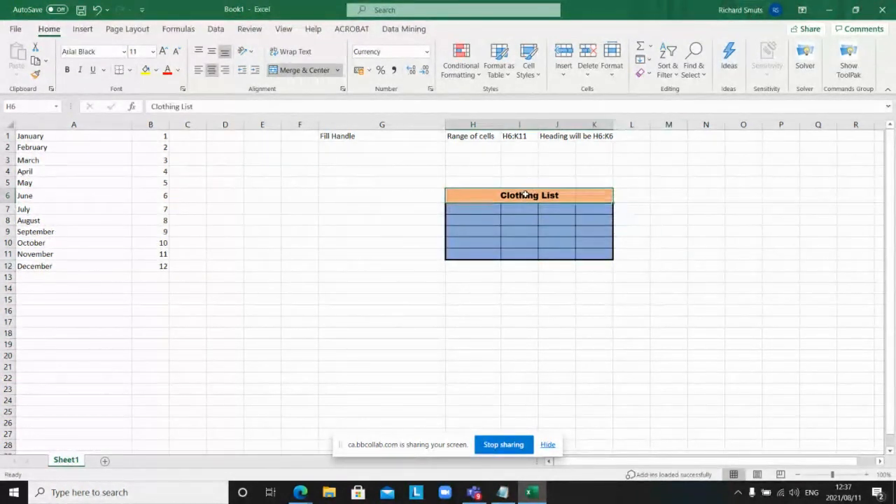
click(152, 53)
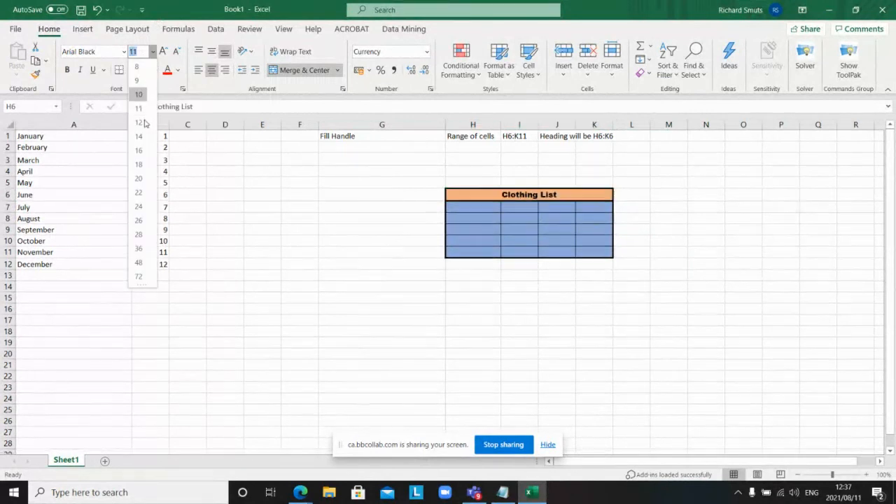
click(139, 164)
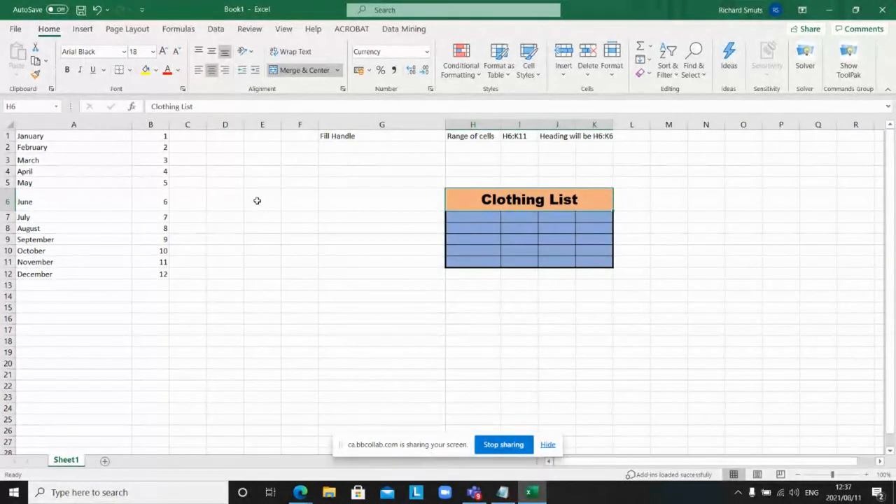
click(154, 52)
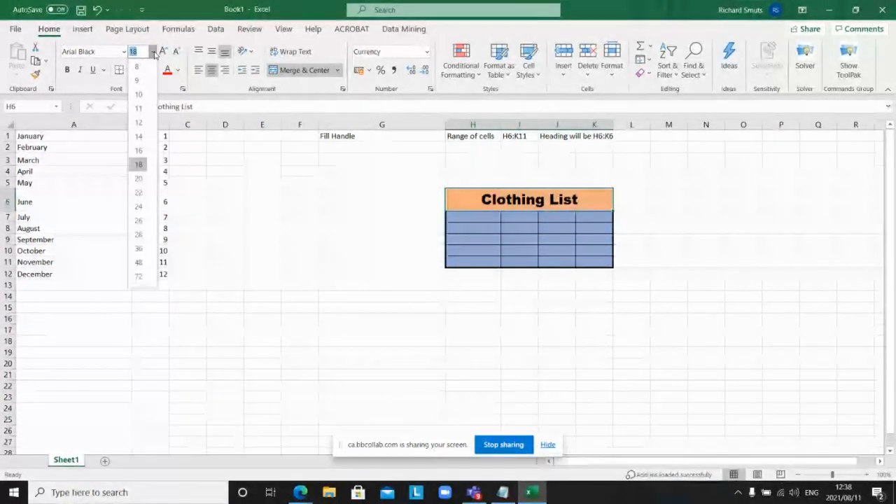
Step: Type 17 as the Clothing List heading's font size
click(486, 169)
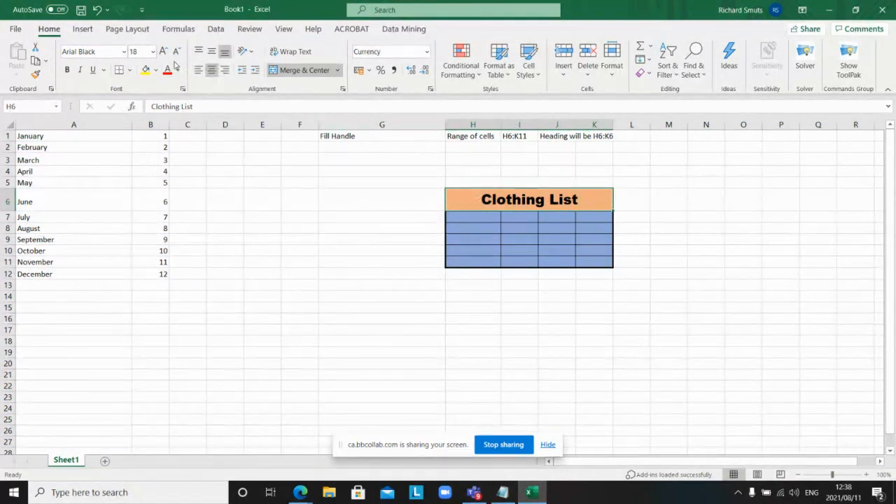
click(153, 52)
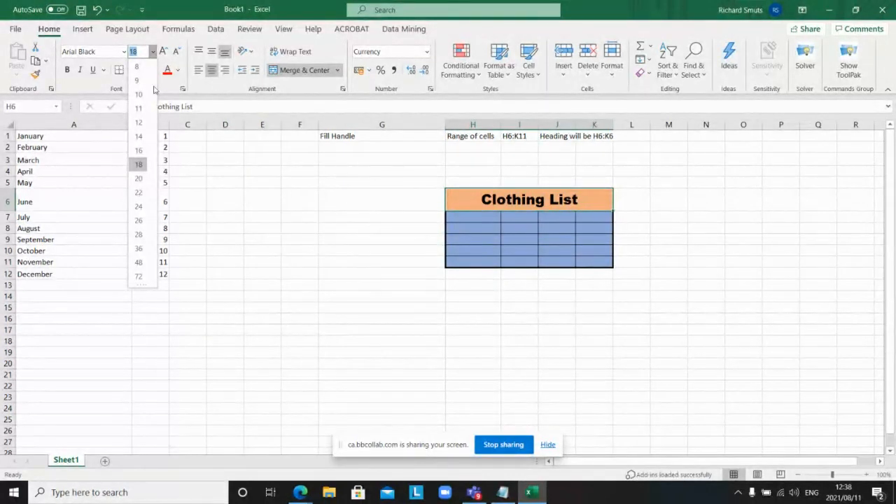
click(277, 398)
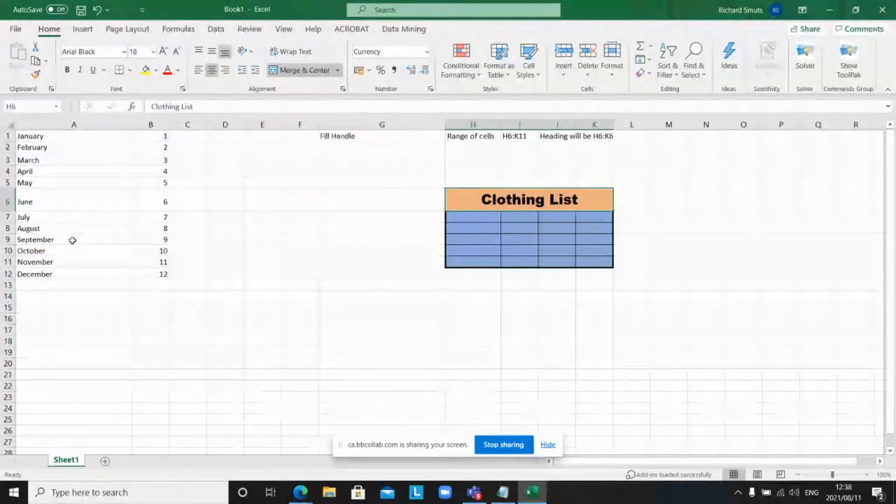
click(140, 53)
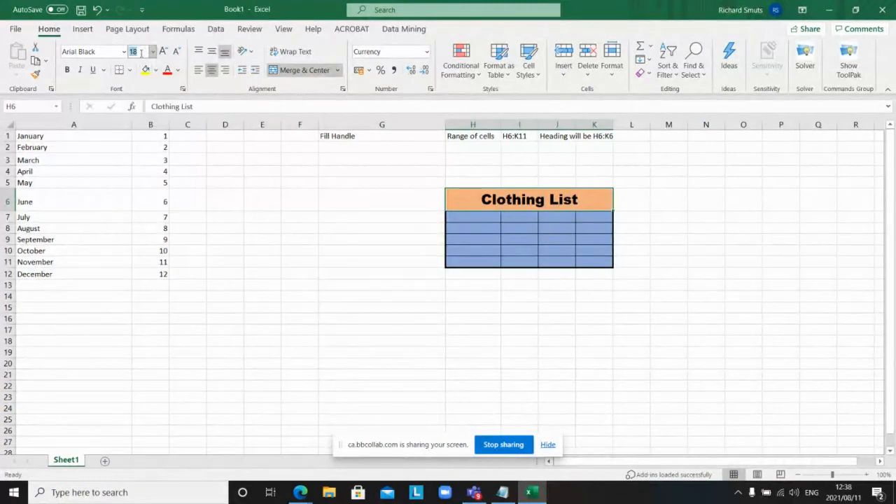
text(1)
key(Return)
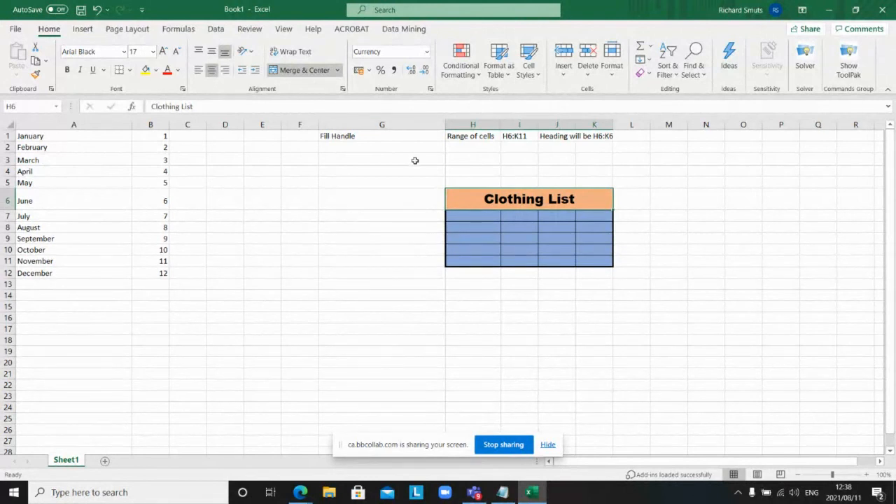
click(531, 249)
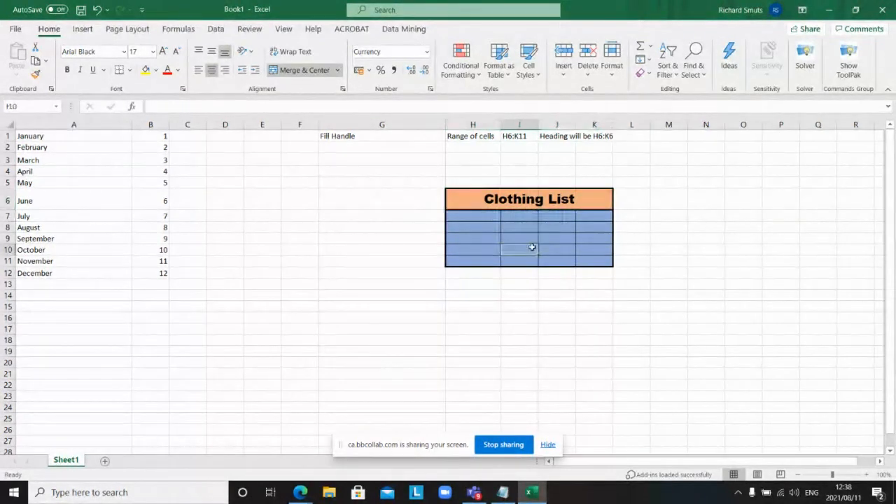
click(519, 198)
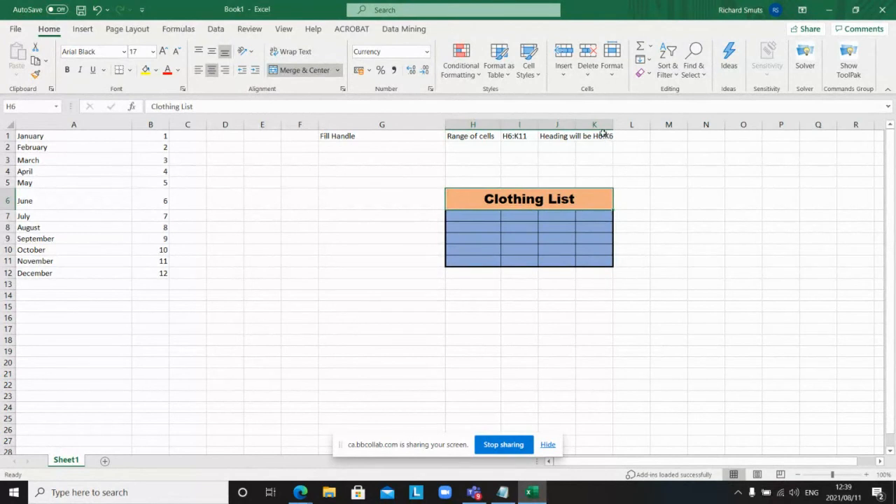
Step: Insert blank columns at J and at I so the table spans columns H to M
click(557, 122)
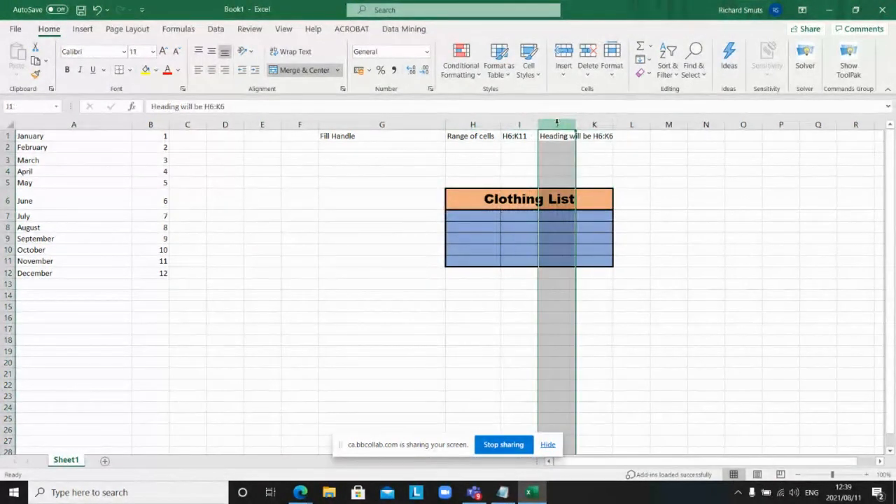
right_click(557, 123)
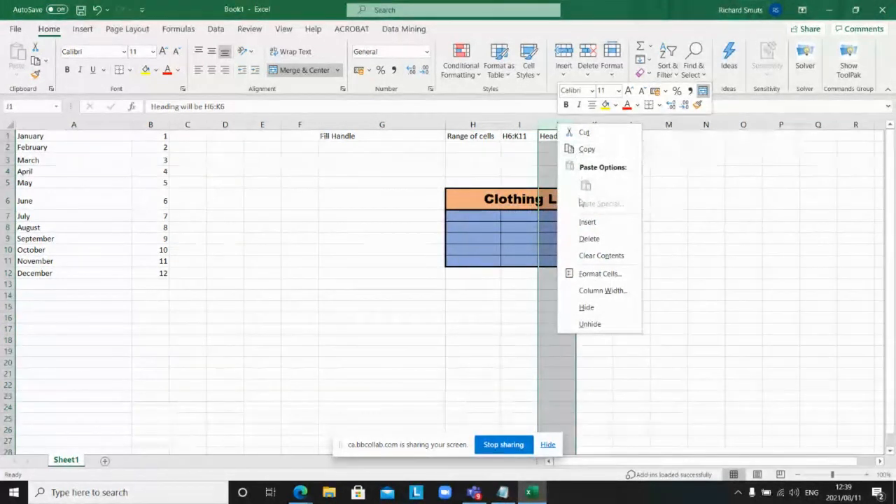
click(585, 223)
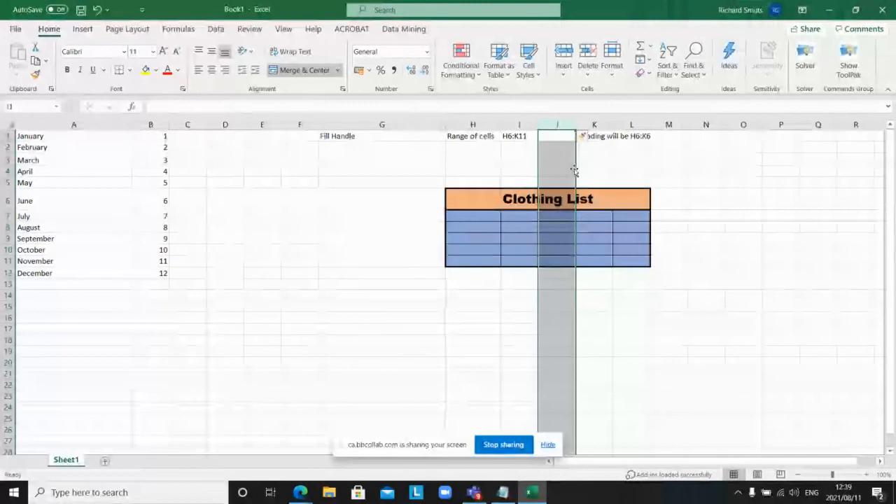
click(528, 124)
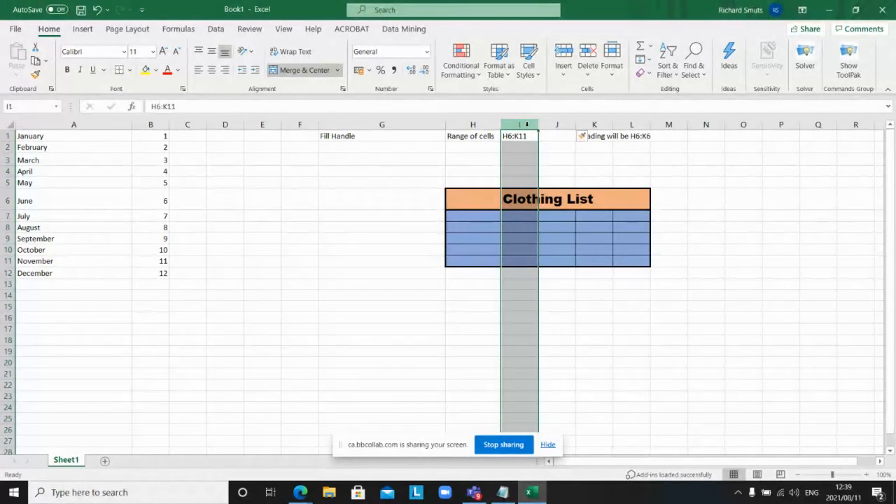
right_click(526, 124)
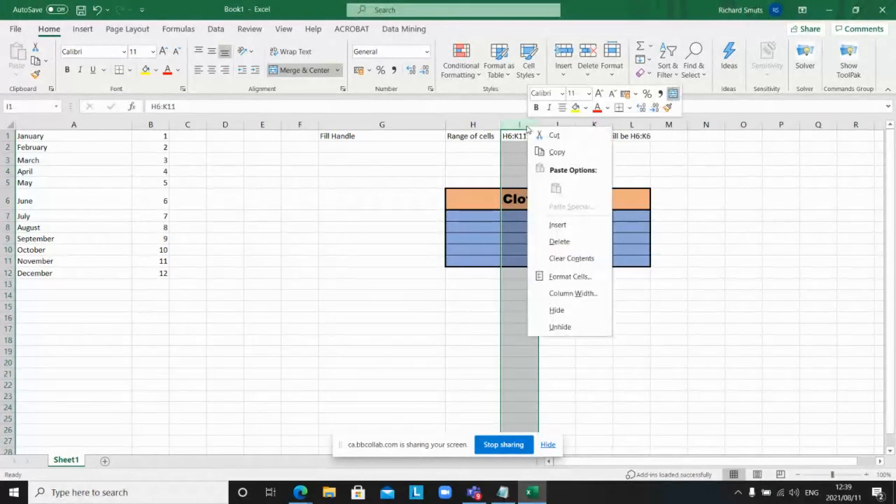
click(558, 225)
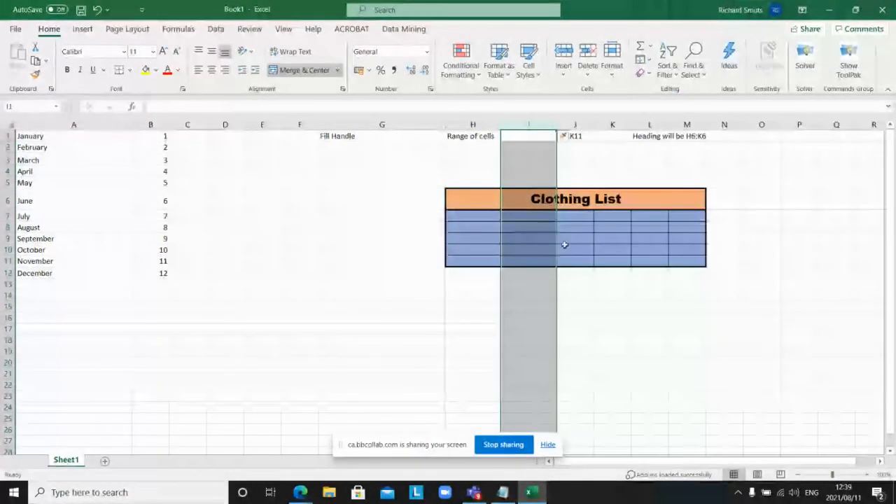
click(584, 350)
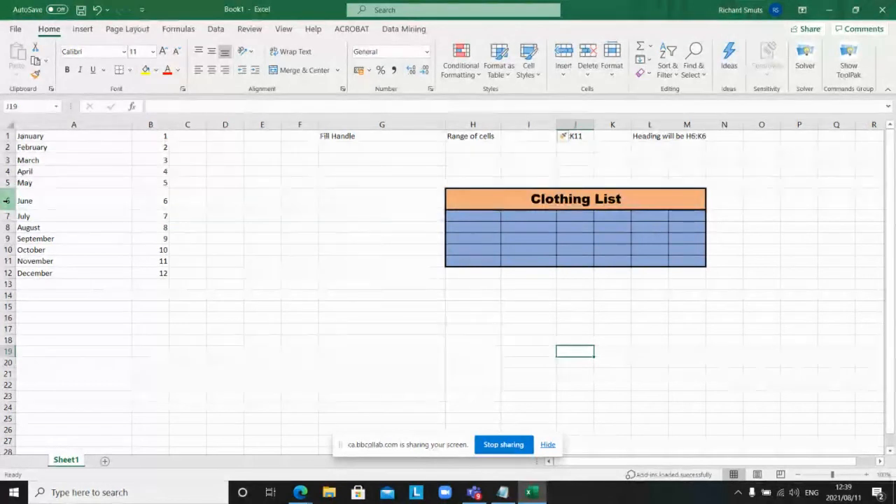
right_click(7, 201)
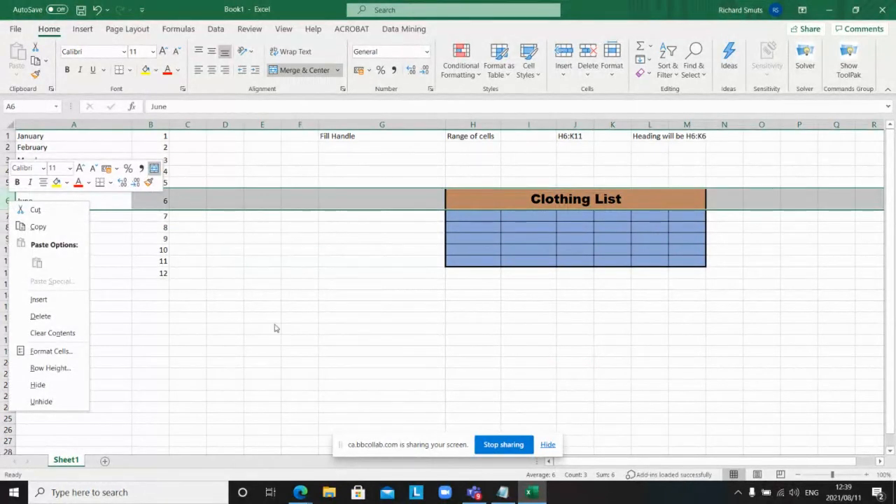
key(Escape)
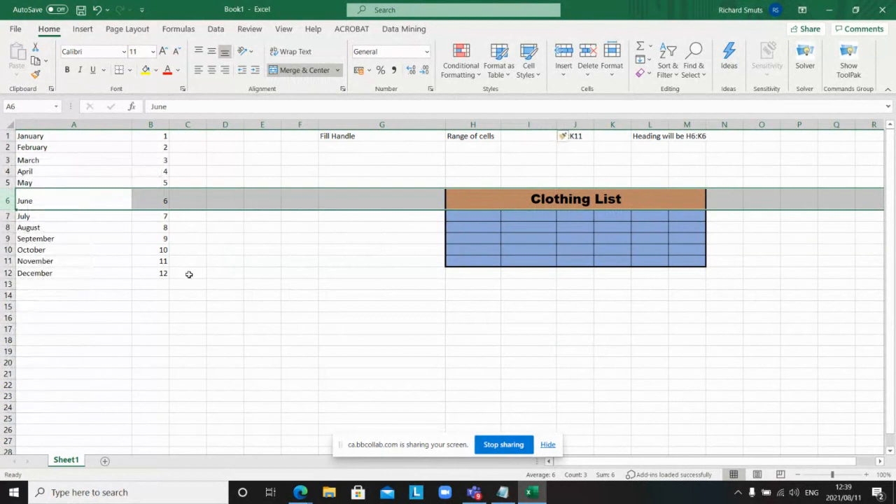
click(6, 228)
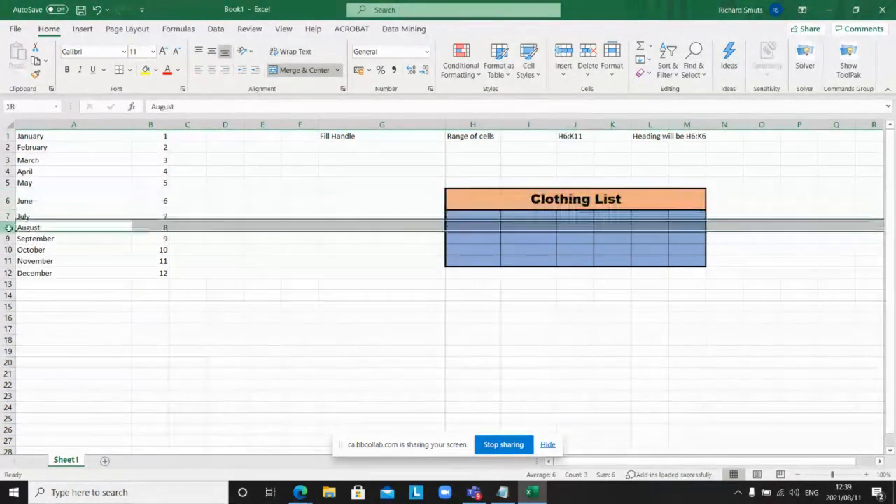
click(292, 155)
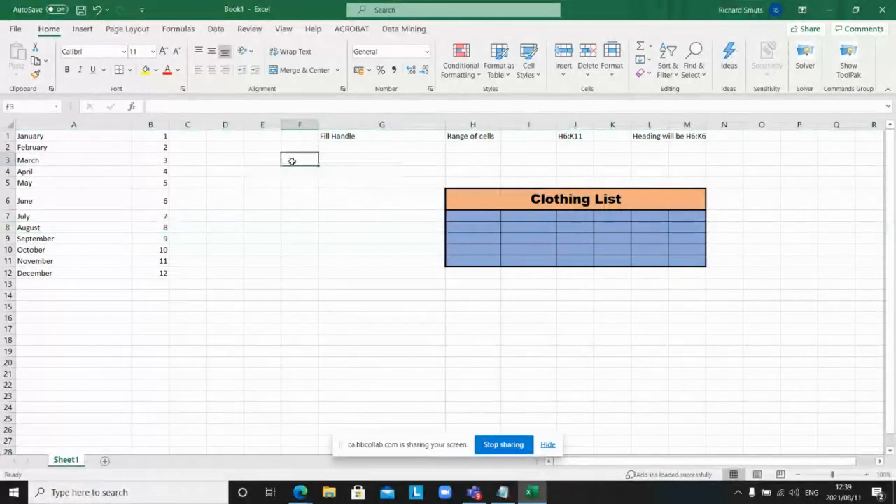
click(184, 182)
click(153, 168)
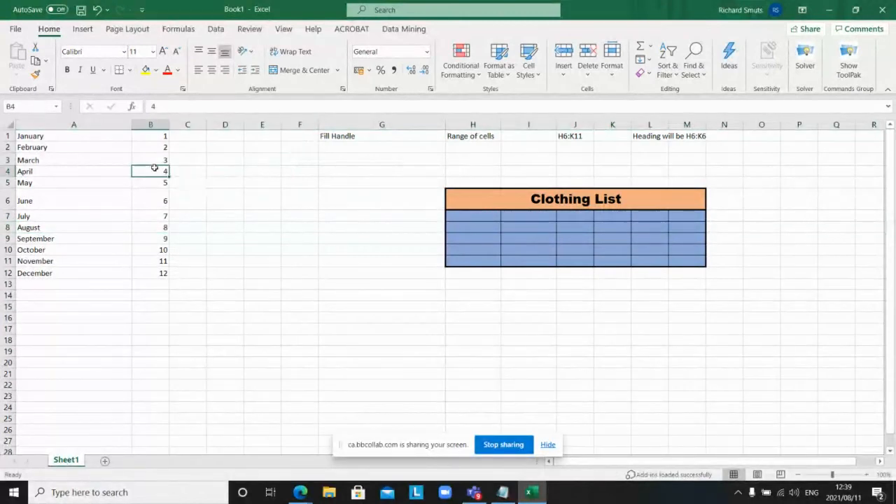
click(575, 247)
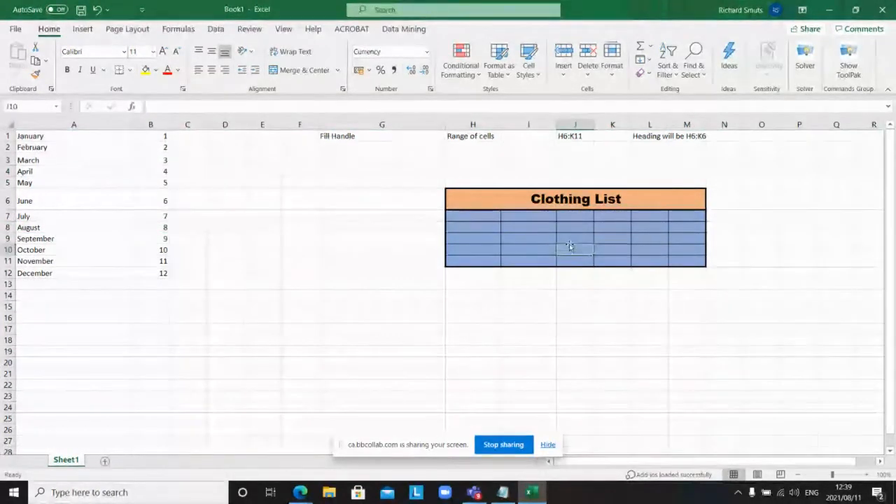
click(372, 123)
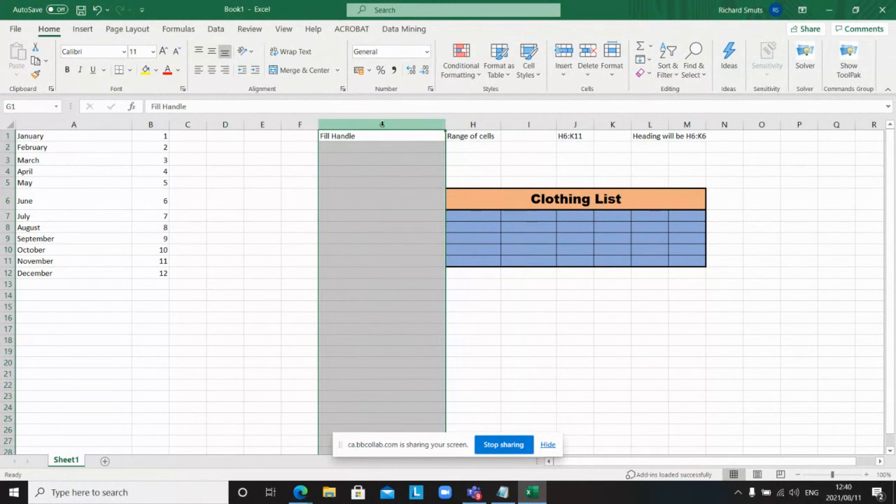
click(299, 124)
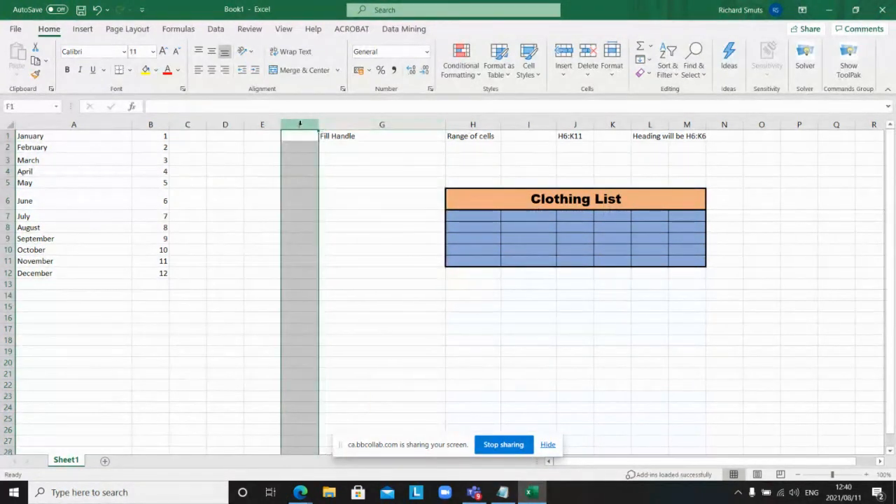
click(7, 147)
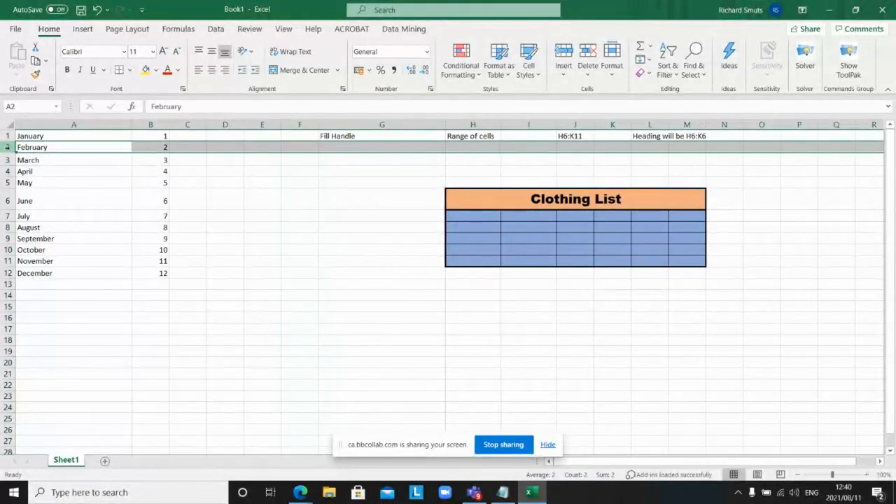
click(6, 227)
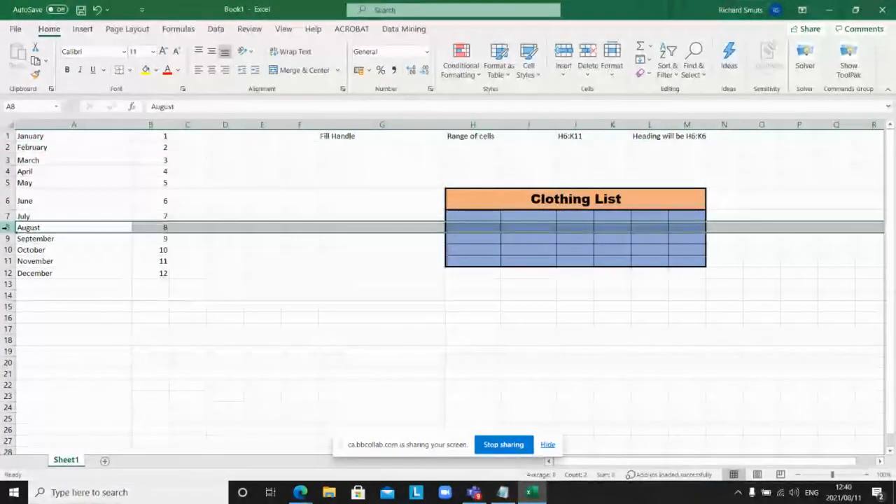
Step: Insert two blank rows at row 8, above August
right_click(6, 228)
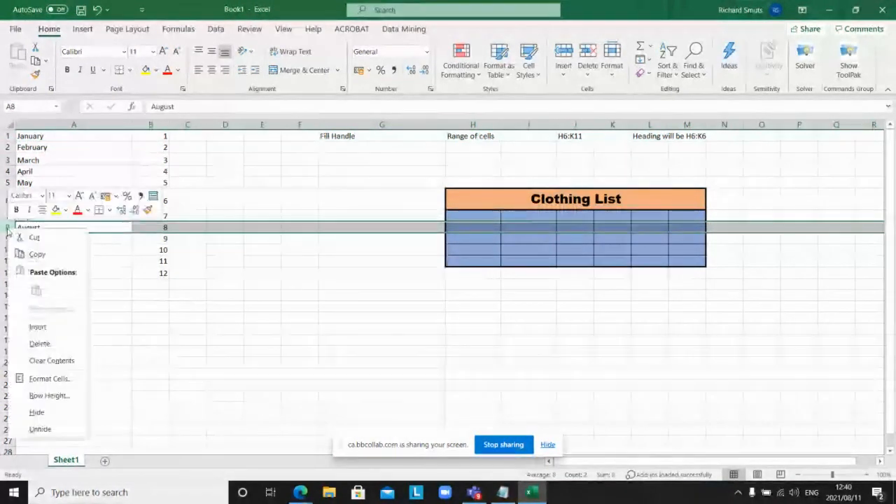
click(38, 326)
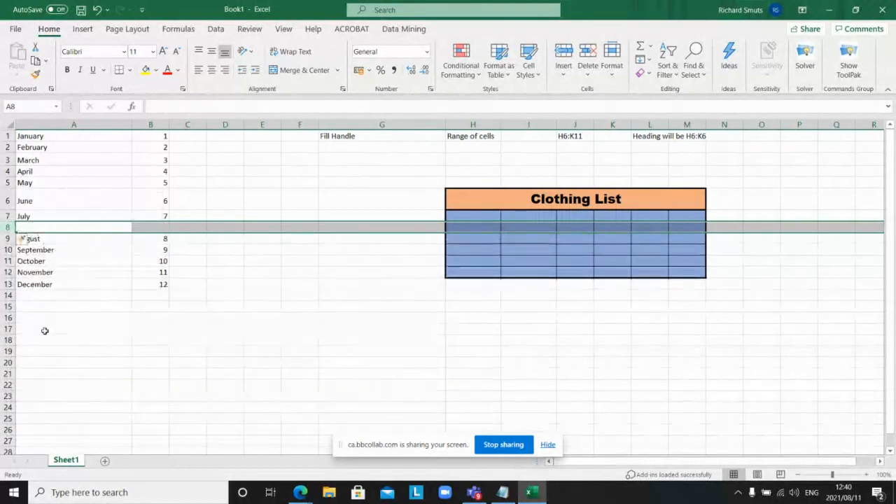
right_click(10, 227)
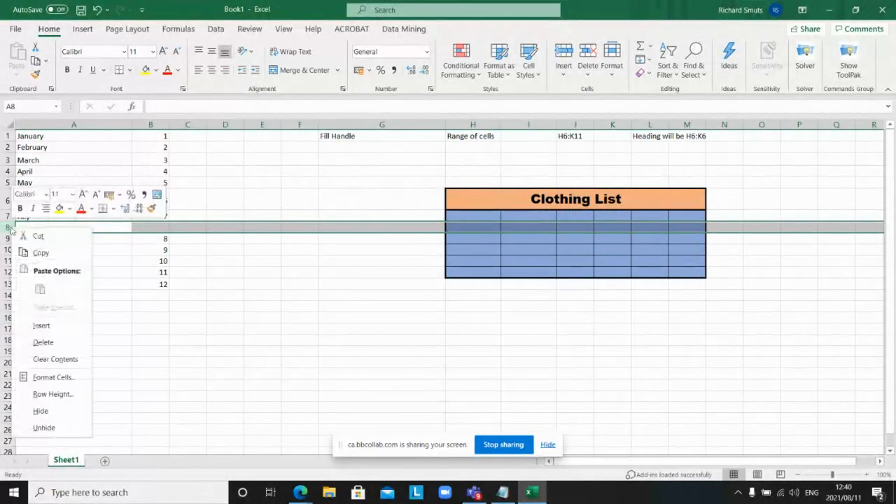
click(39, 327)
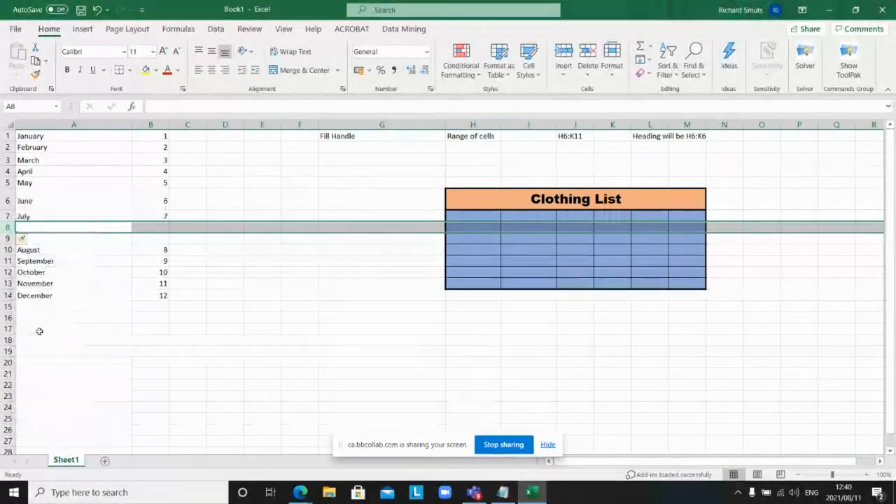
click(327, 382)
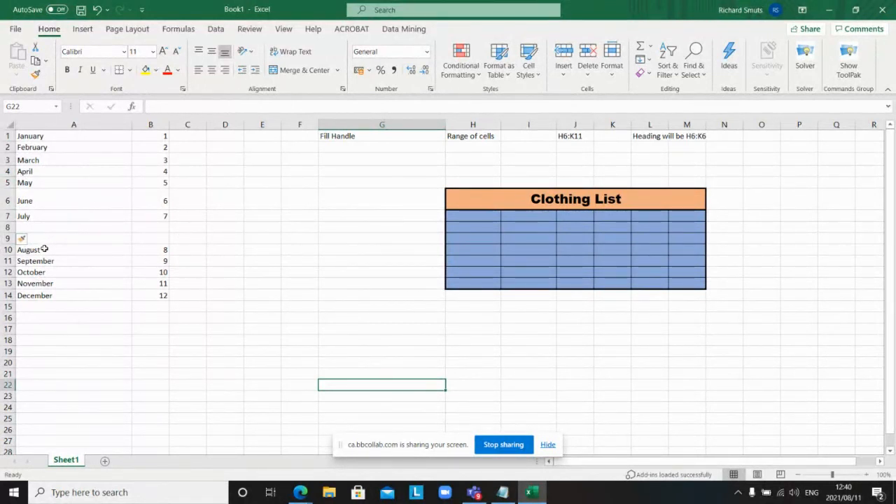
Step: Move the August–December entries from A10:B14 back up into A8:B12
drag(45, 250, 140, 291)
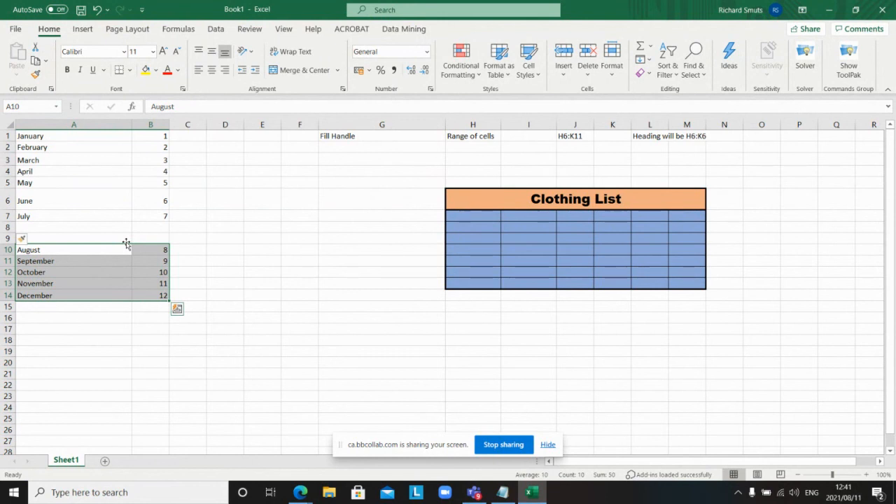
drag(127, 245, 122, 224)
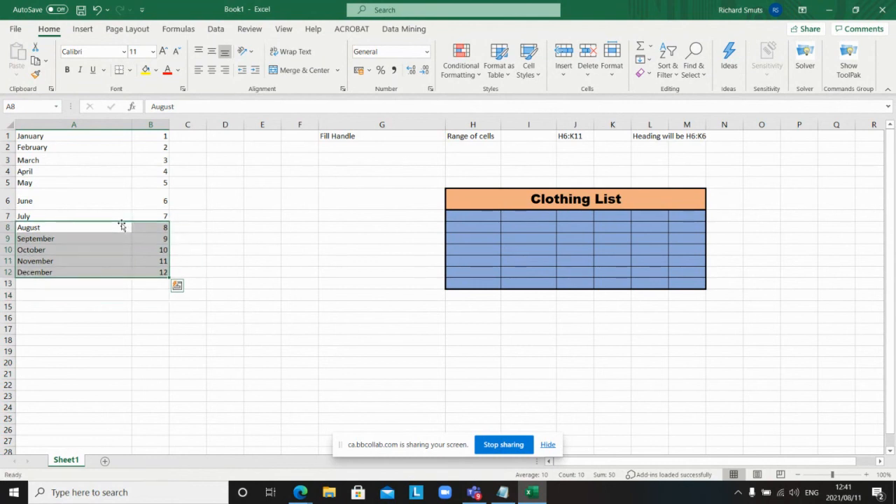
click(212, 230)
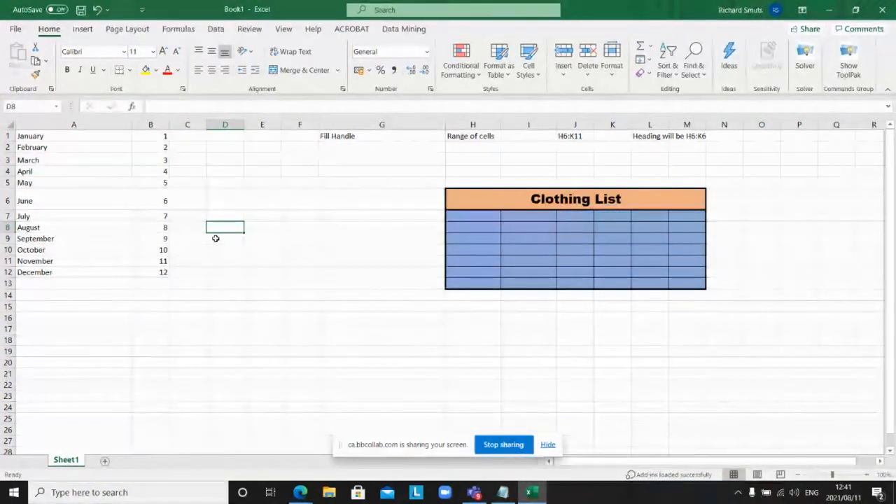
click(574, 200)
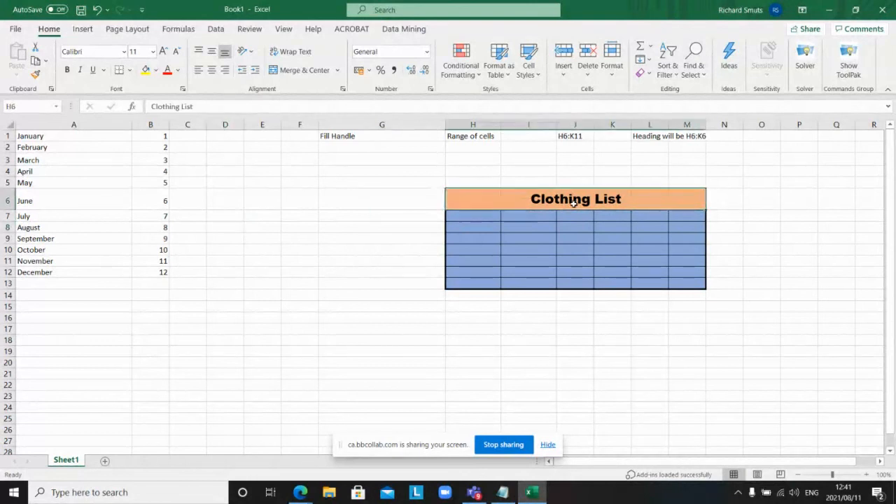
Step: Type Item, Description, Size, Colour and Stock Number into cells H7 through L7
click(487, 216)
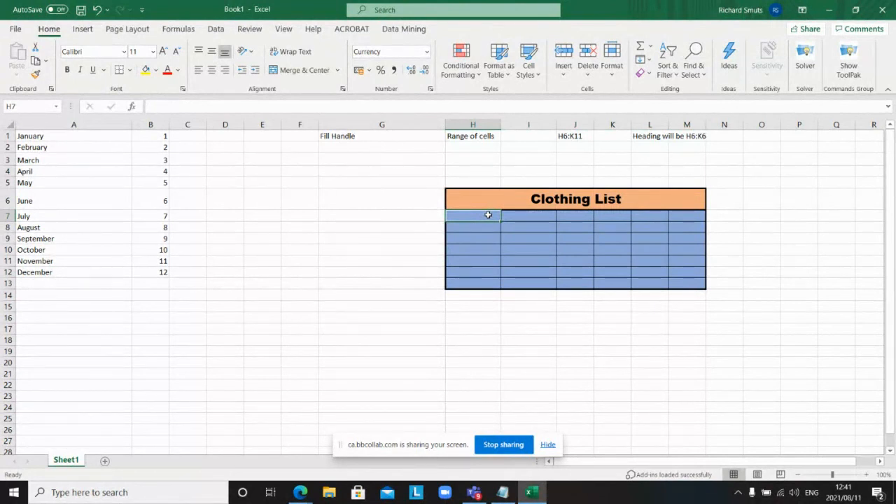
text(I)
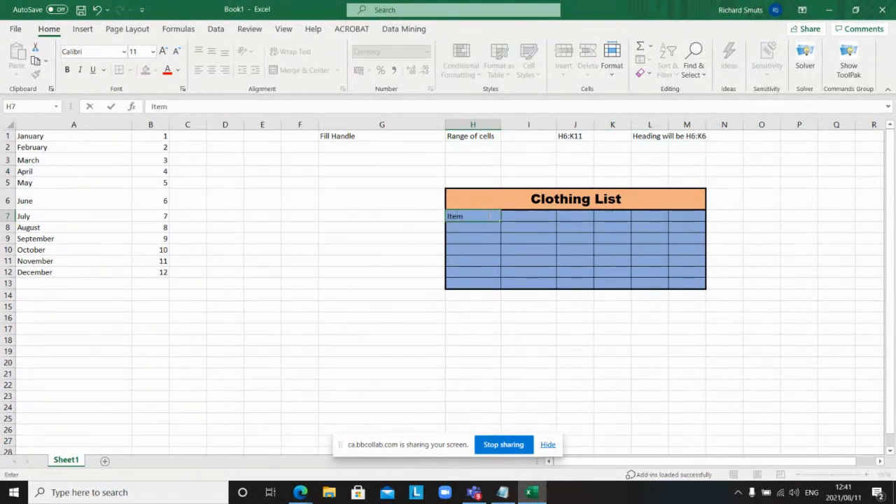
text(tem)
click(524, 217)
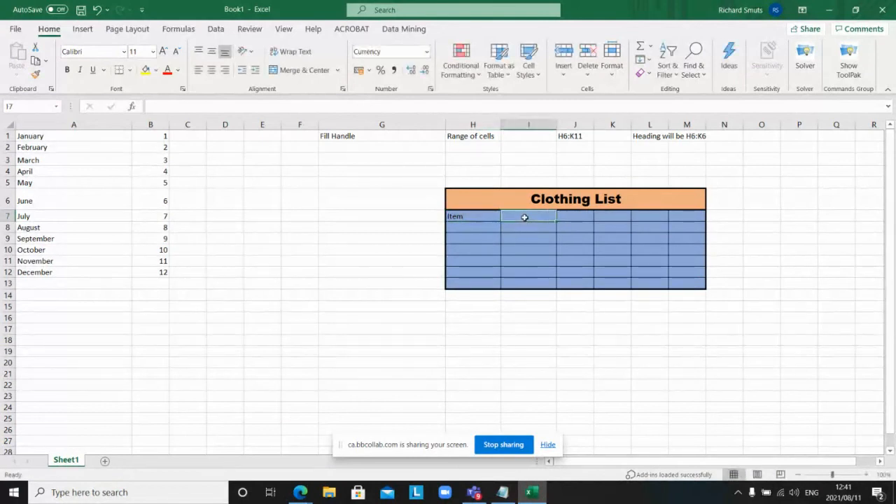
text(De)
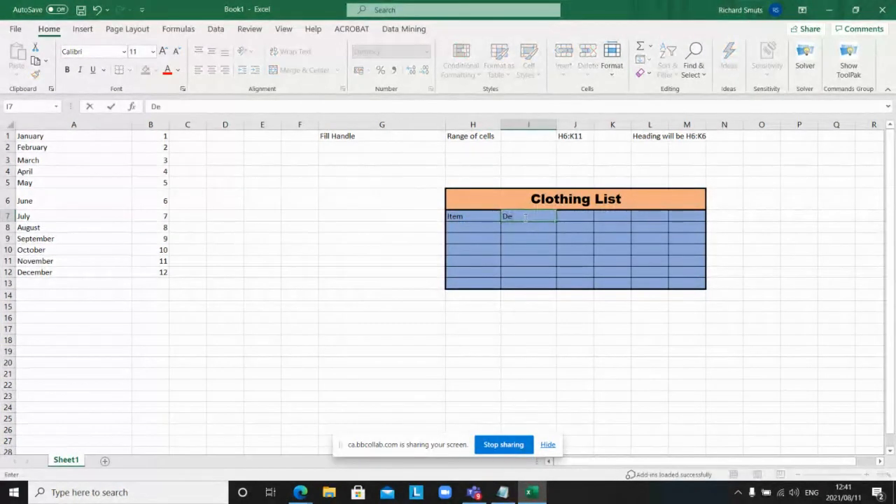
text(scrip)
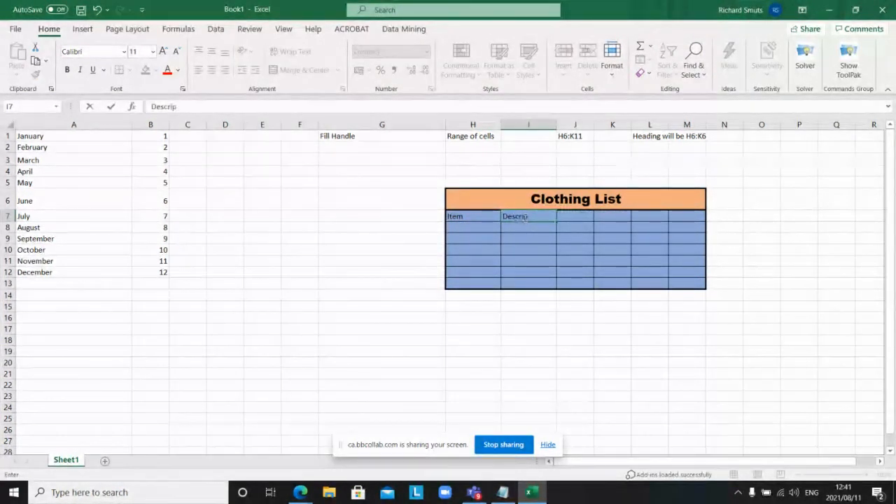
text(tion)
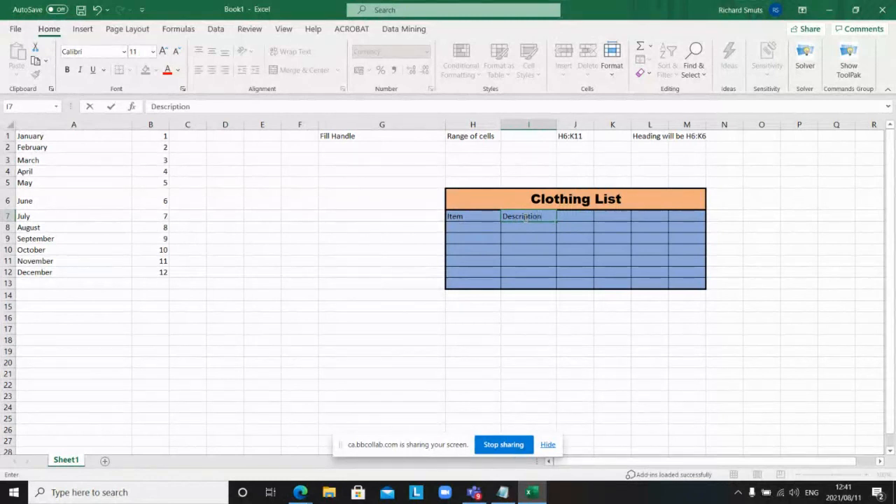
click(571, 215)
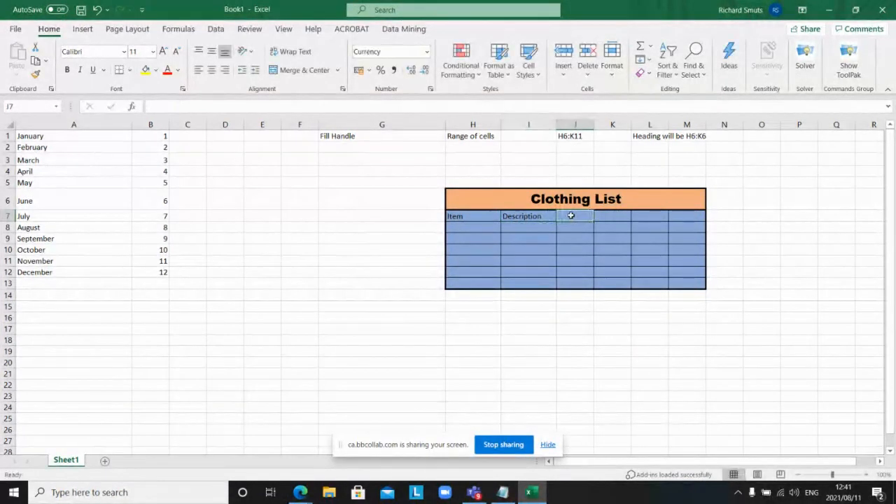
text(Size)
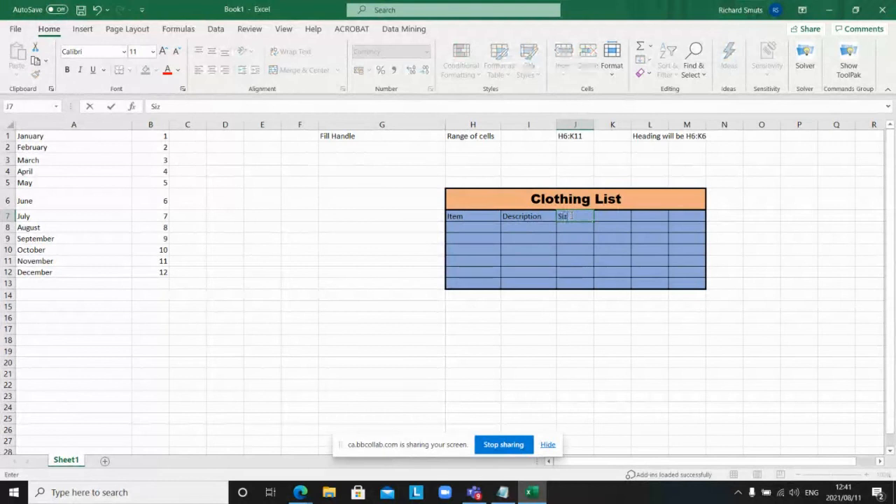
click(608, 215)
text(Colour)
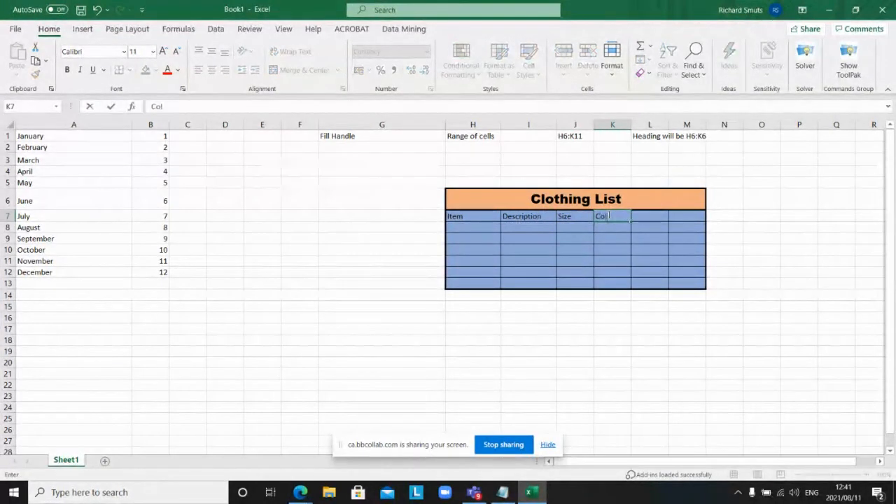
click(645, 217)
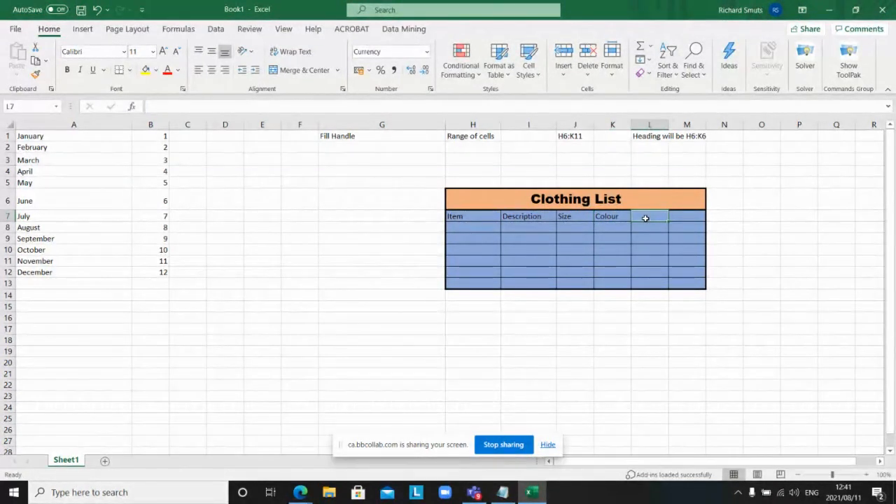
text(Sto)
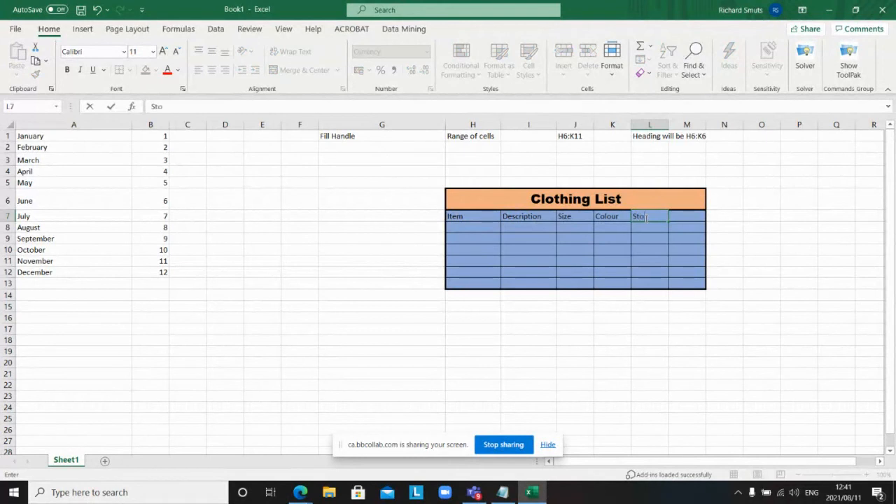
text(ck Number)
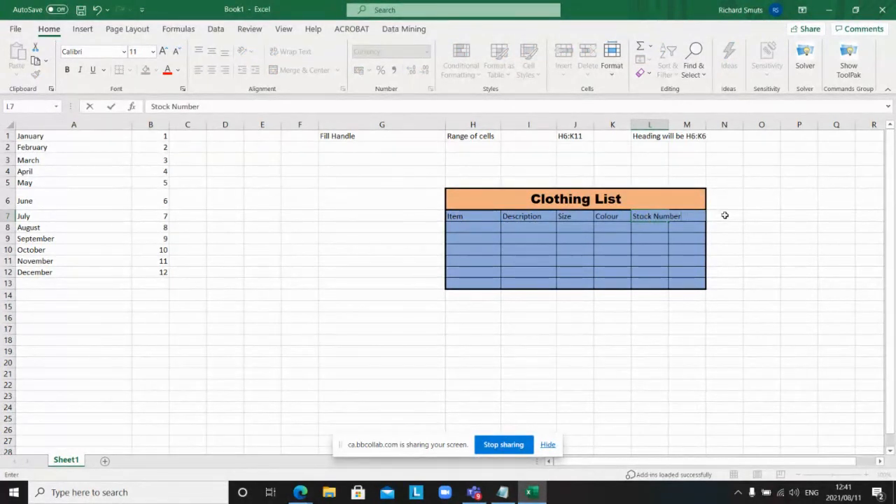
click(745, 226)
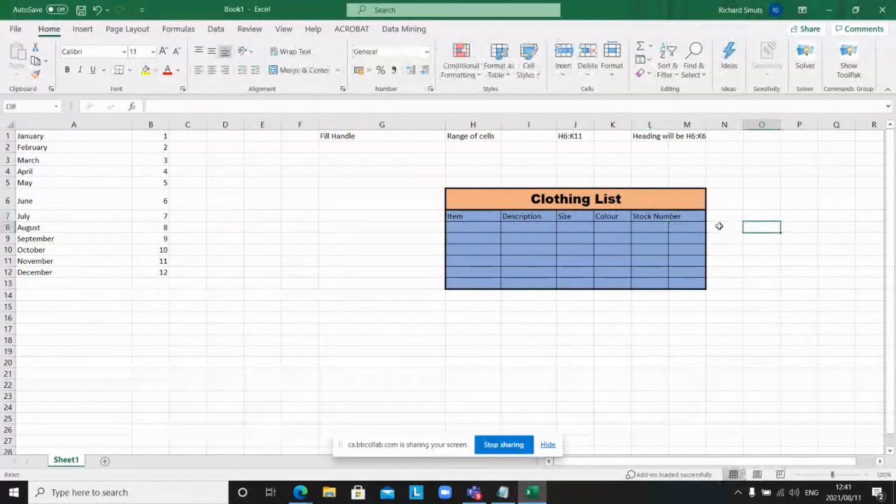
Step: AutoFit column L and enter the heading Price in cell M7
double_click(668, 121)
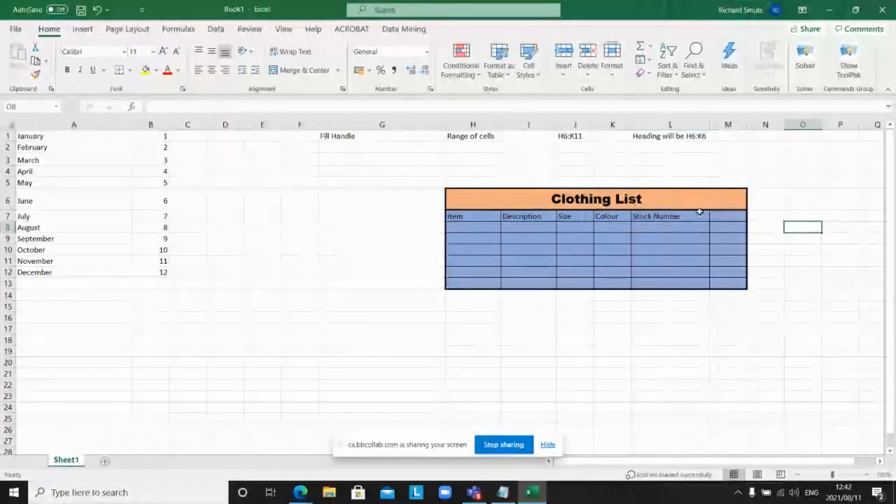
click(717, 218)
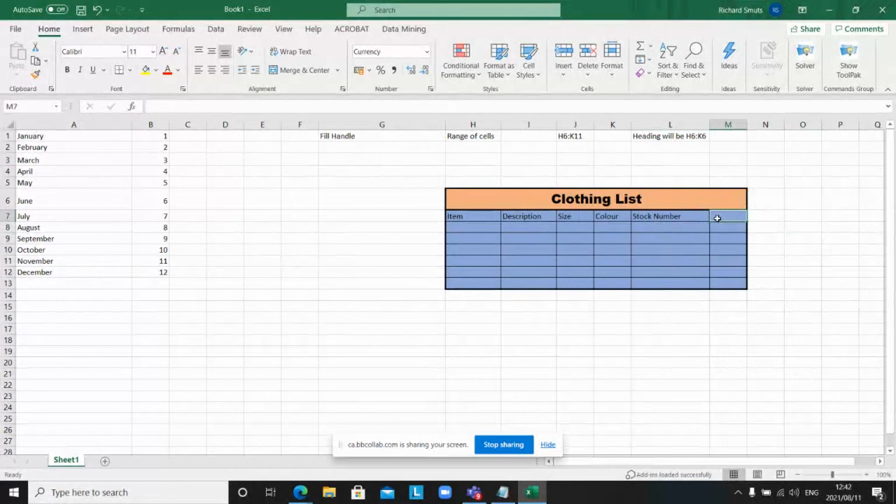
text(P)
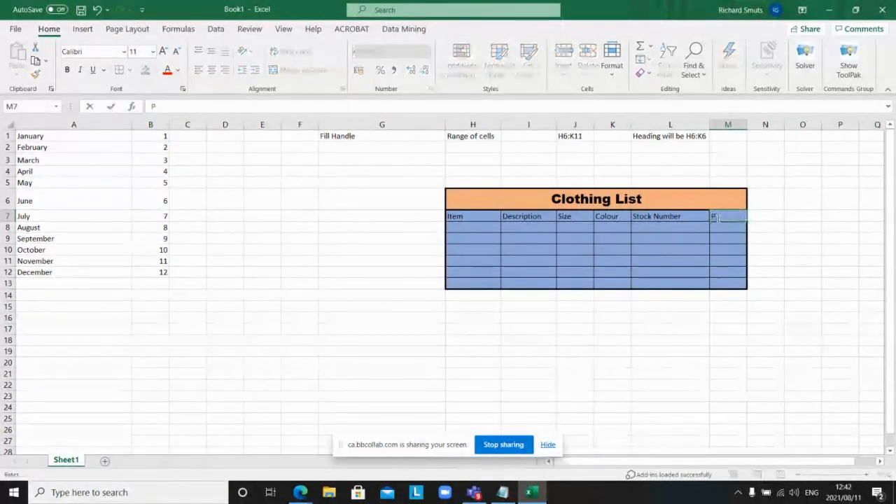
text(rice)
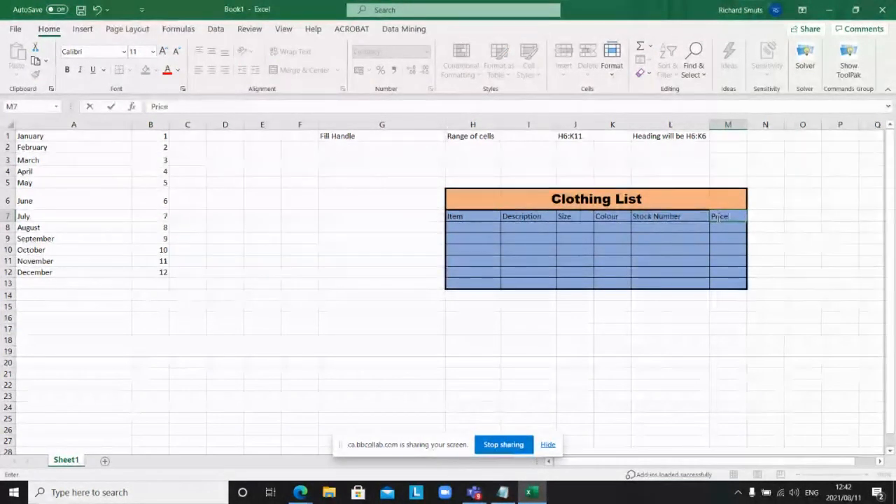
click(712, 273)
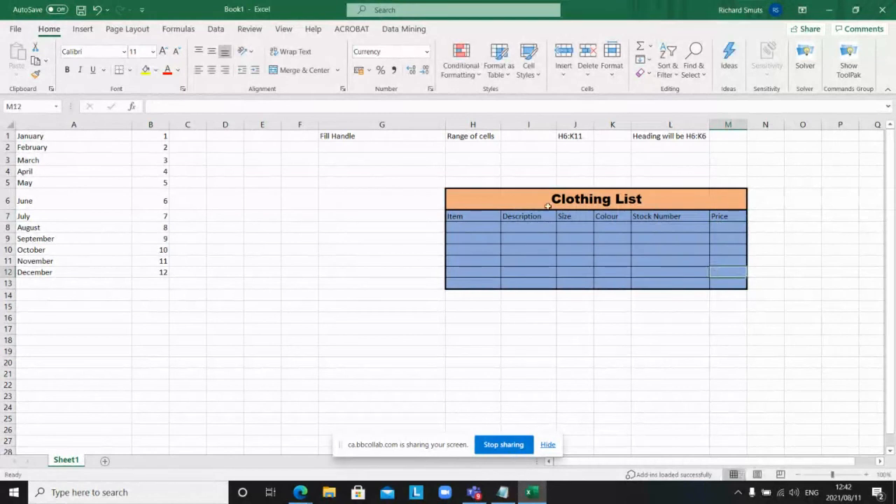
Step: Change the Item heading in H7 to the Comic Sans MS font
click(462, 216)
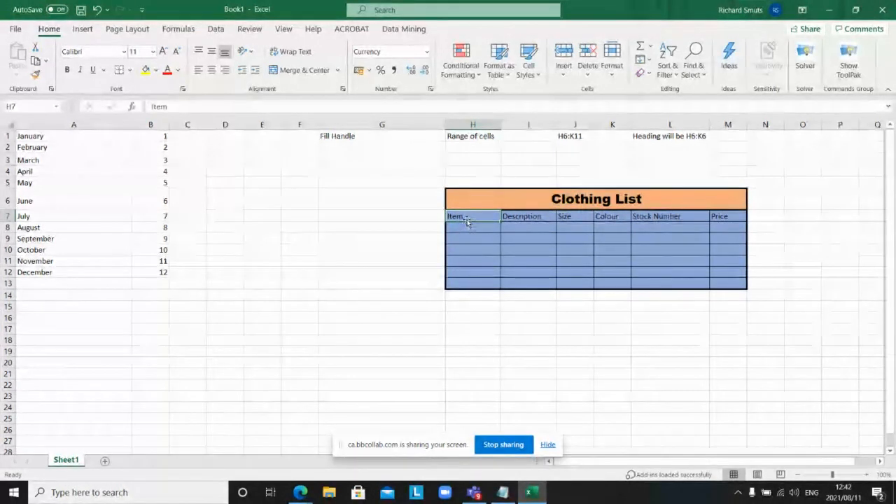
click(124, 52)
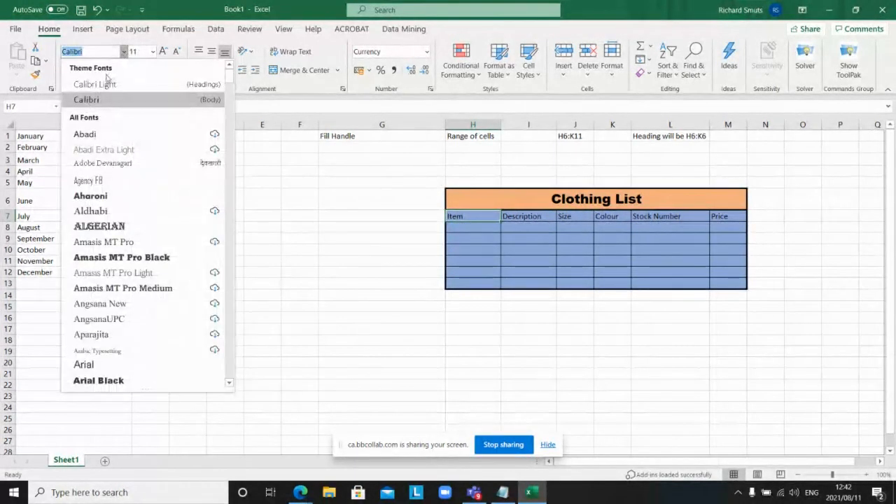
scroll(104, 224, down, 2)
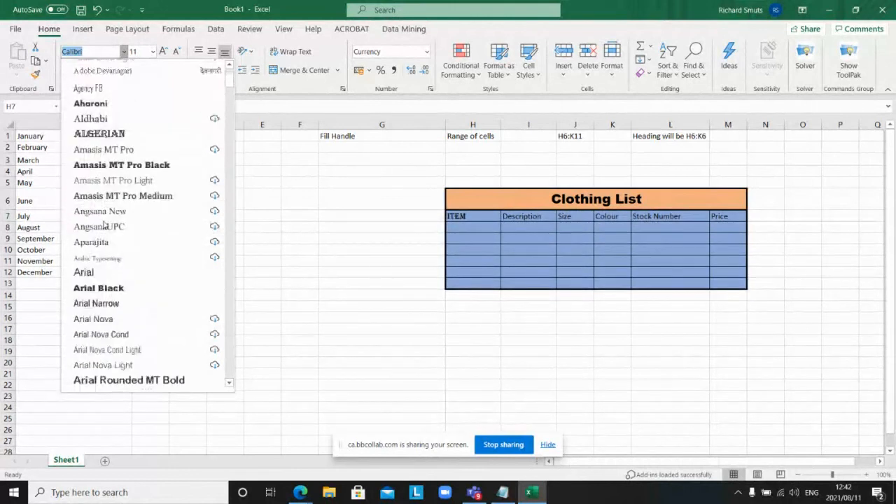
scroll(103, 224, down, 8)
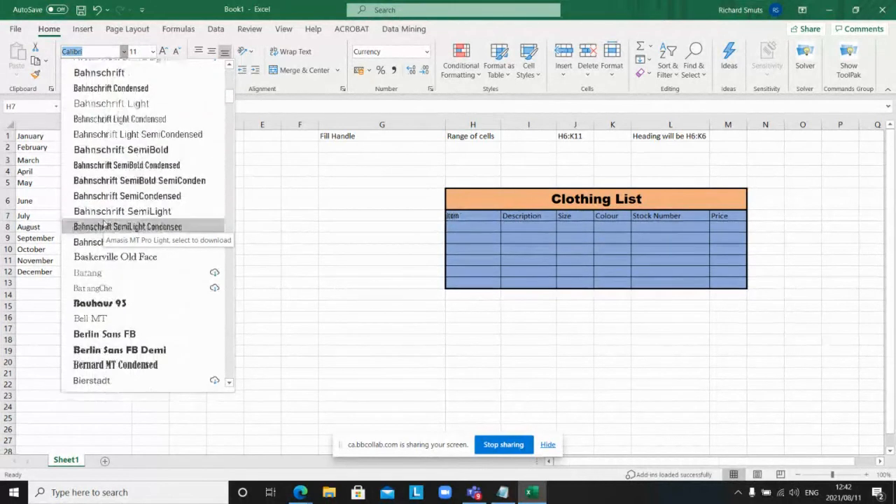
scroll(104, 224, down, 8)
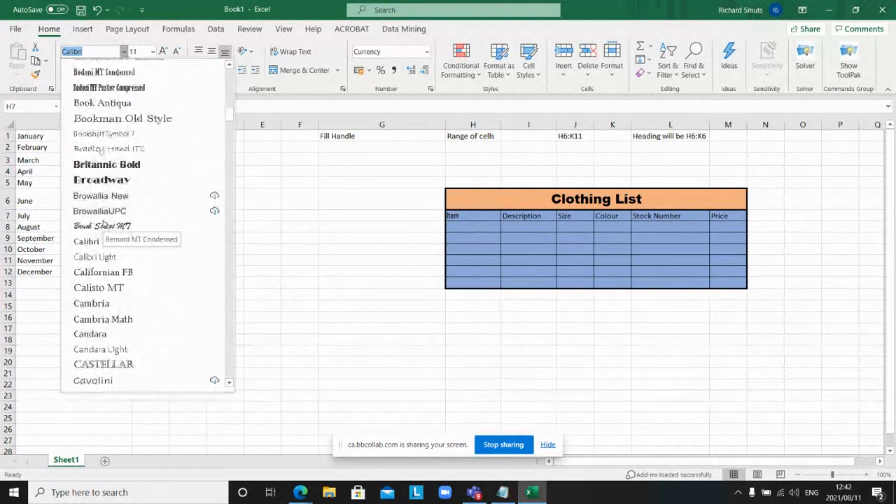
scroll(103, 224, down, 1)
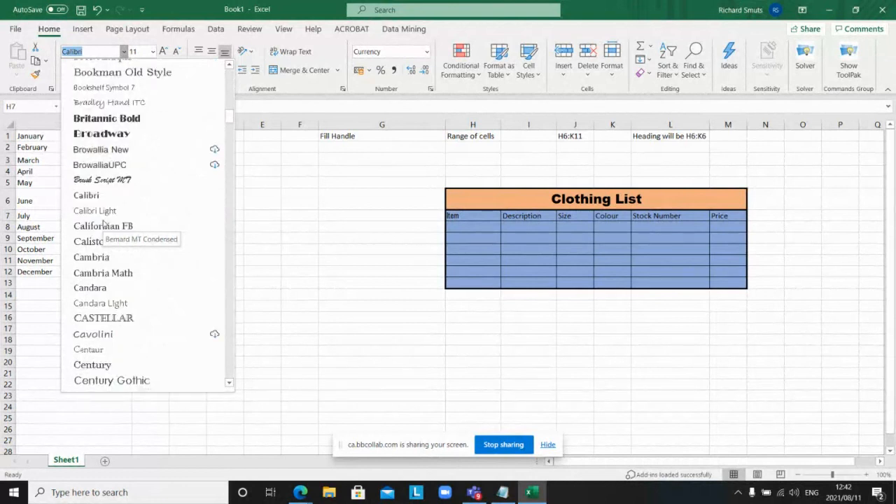
scroll(104, 224, down, 3)
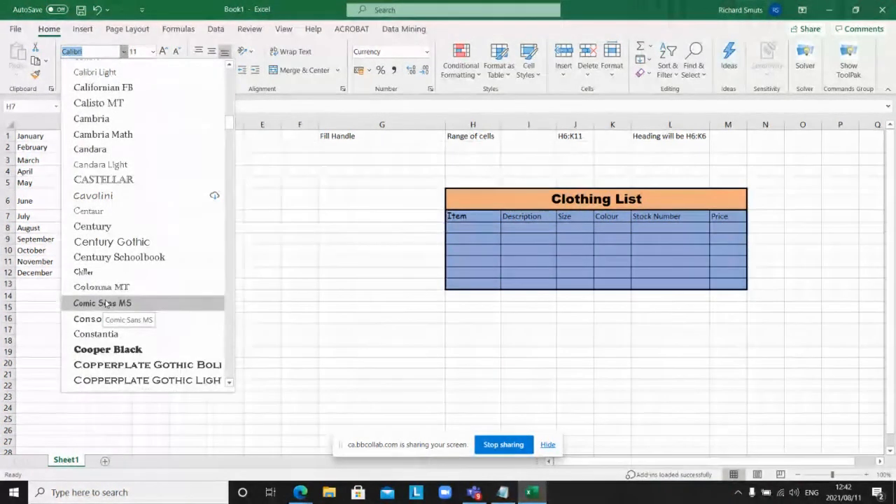
click(106, 303)
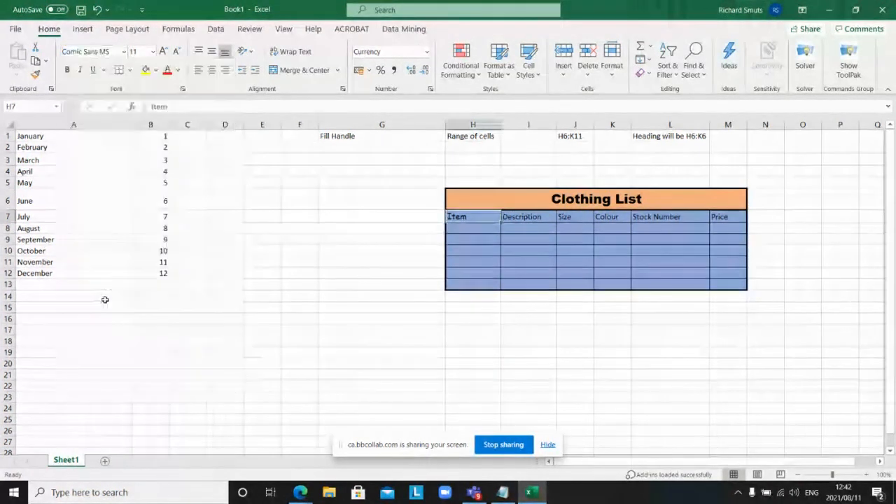
click(536, 387)
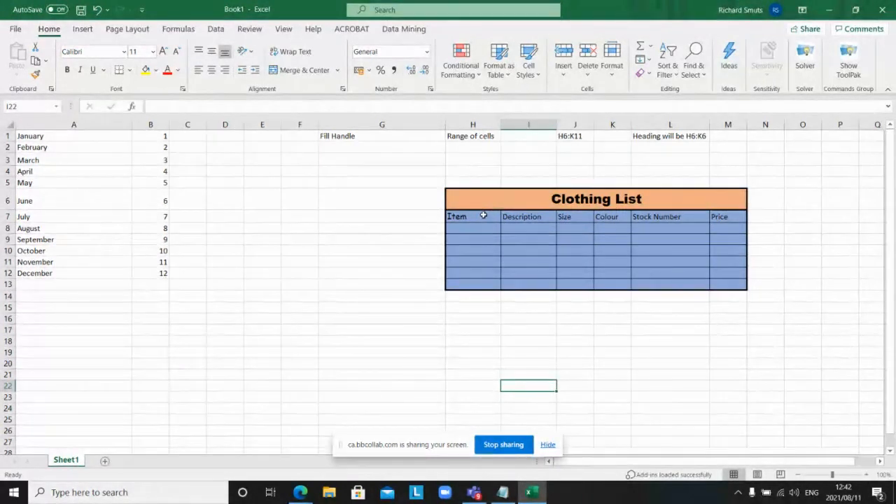
click(521, 216)
click(568, 217)
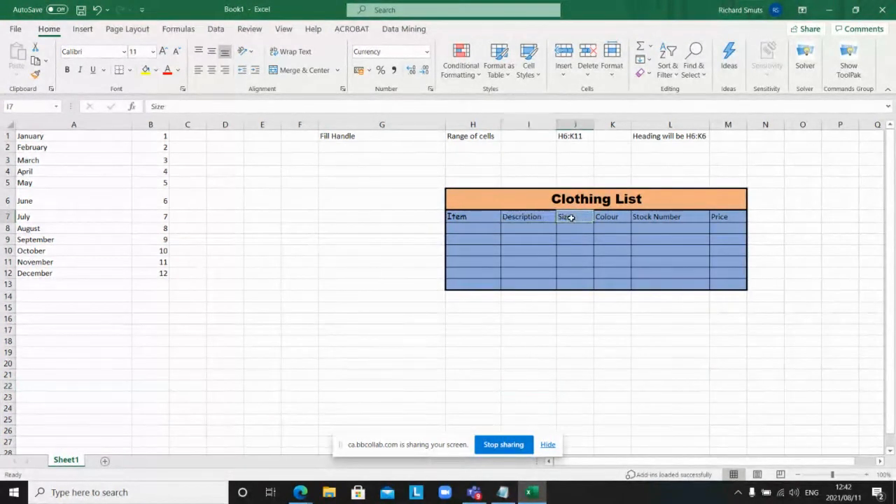
click(600, 218)
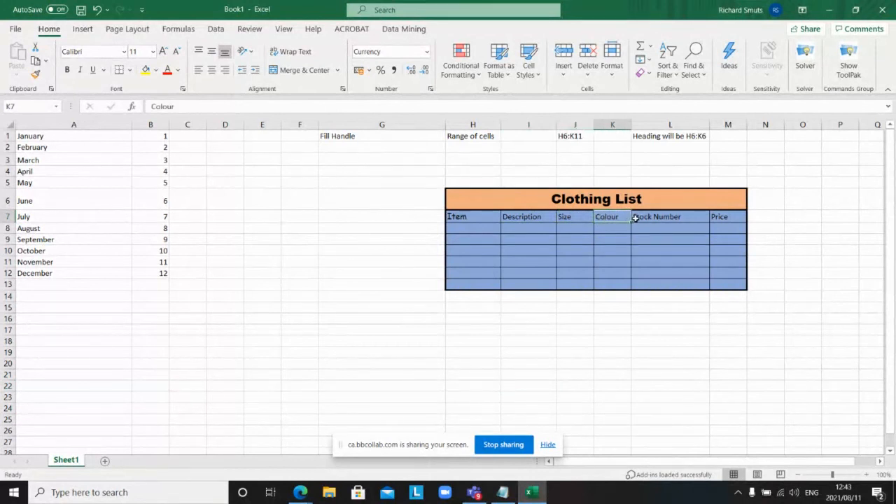
click(635, 218)
click(717, 219)
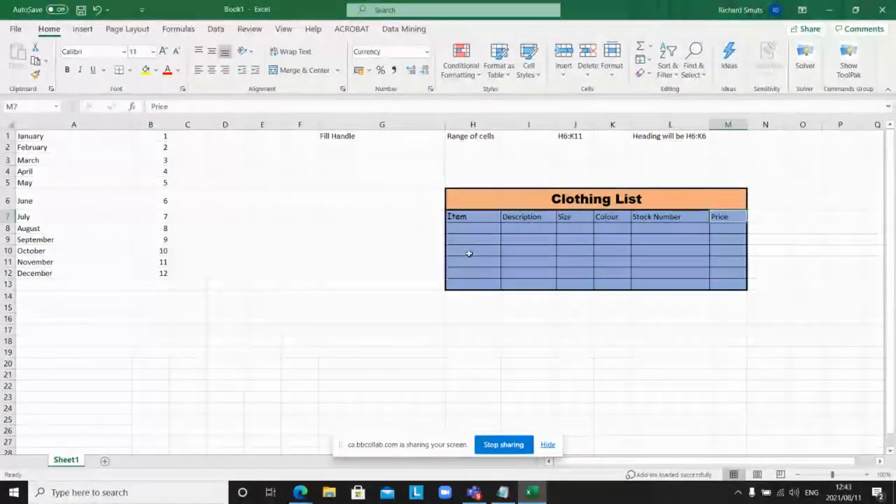
click(436, 253)
click(463, 218)
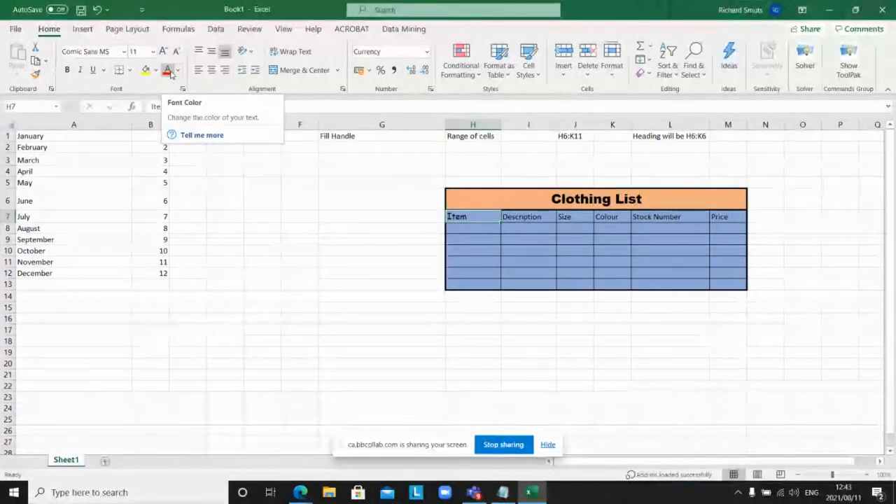
Step: Give the Item heading in H7 red font colour and centre alignment
click(169, 71)
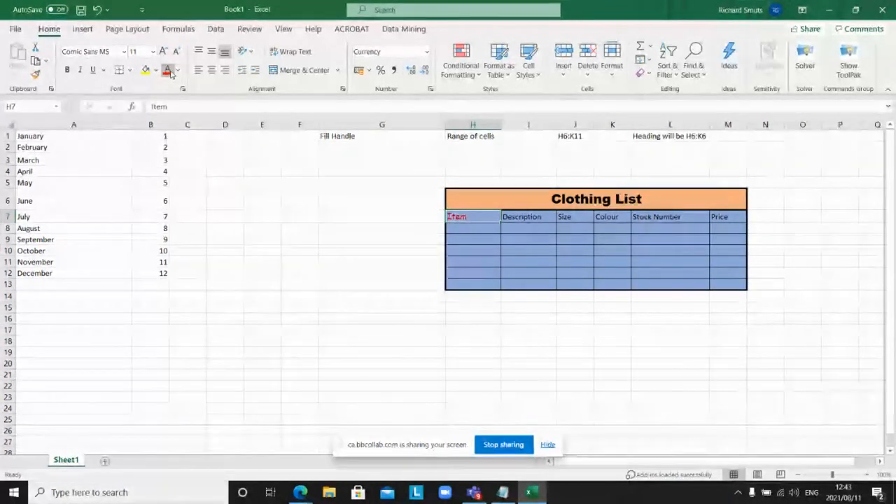
click(350, 243)
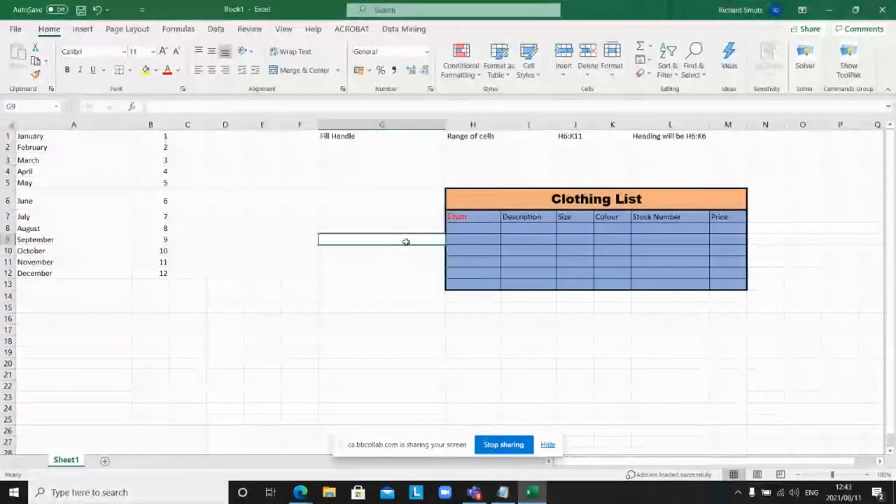
click(456, 219)
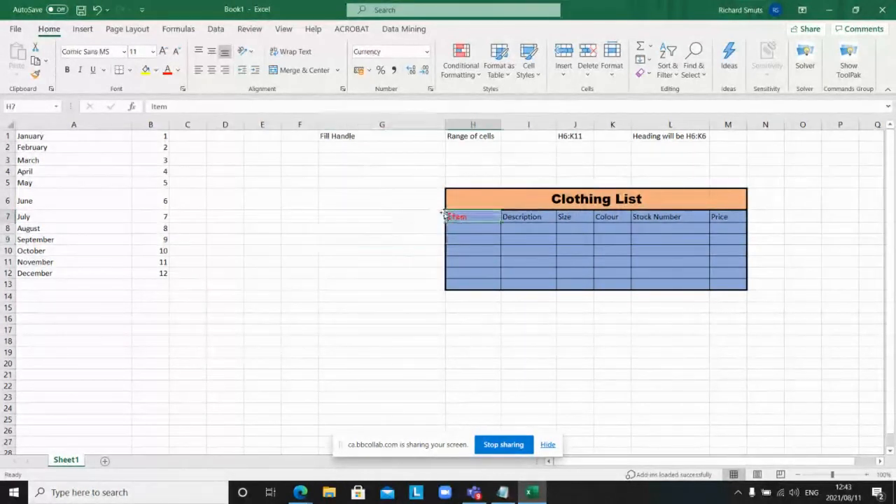
click(211, 70)
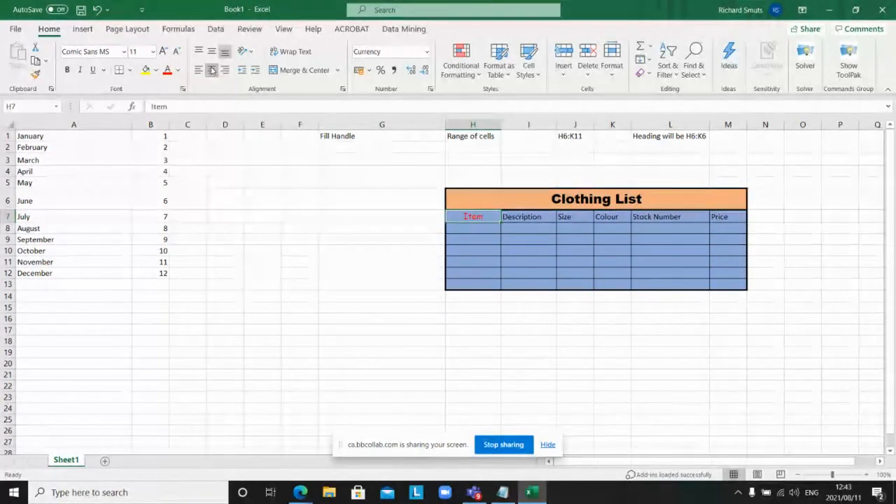
click(291, 233)
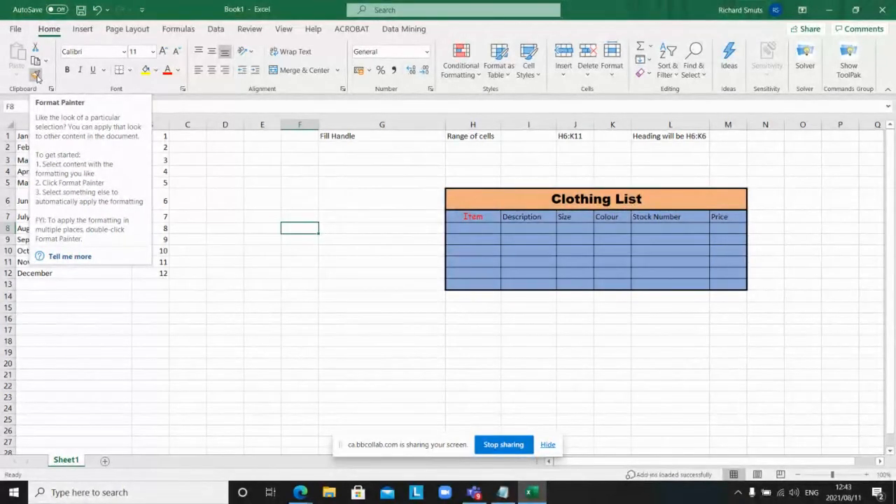
click(525, 217)
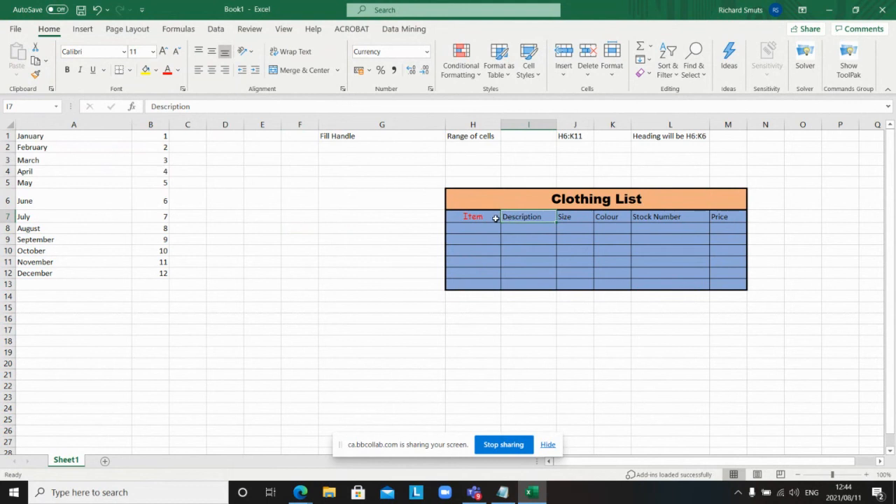
drag(484, 214, 714, 219)
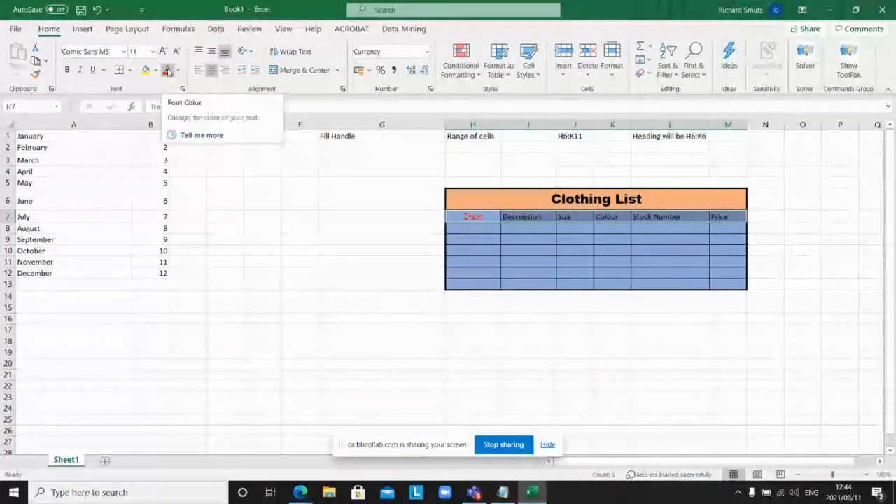
click(167, 71)
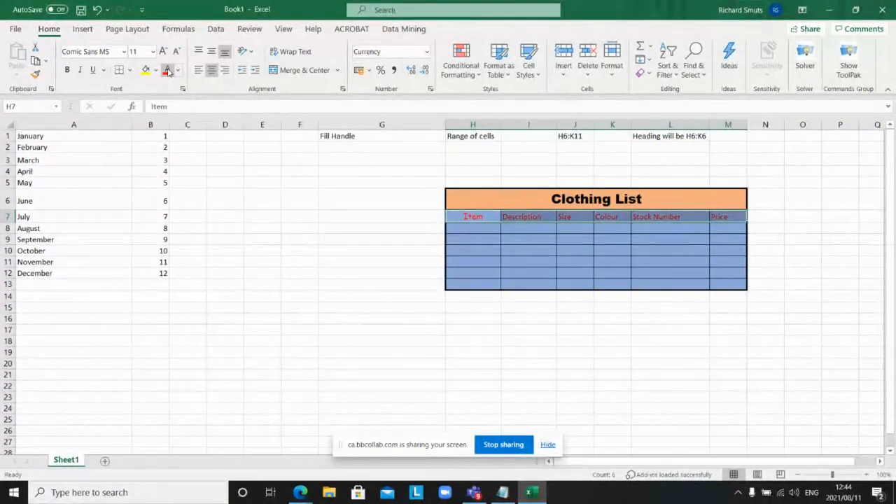
key(ctrl+z)
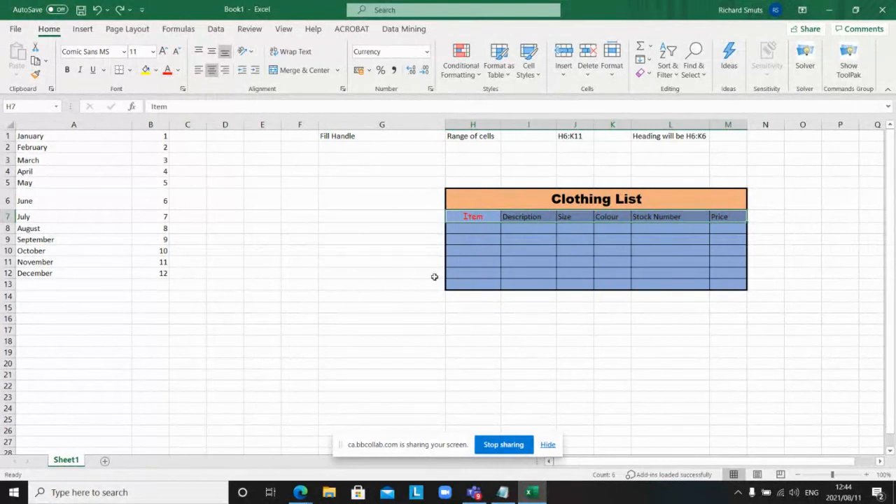
click(526, 219)
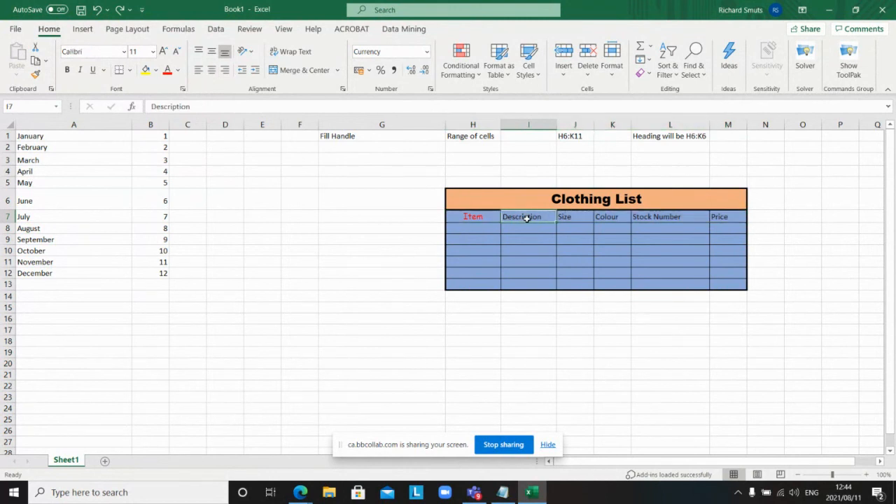
click(470, 217)
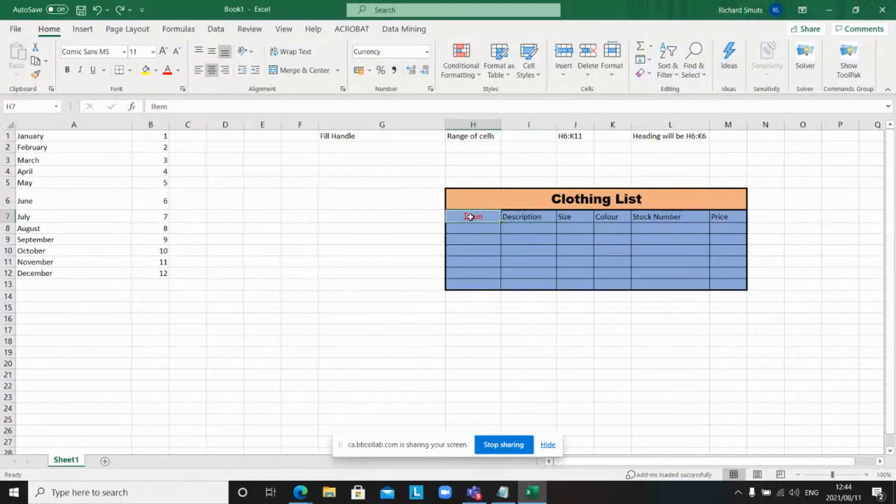
Step: Apply bold and italic to the Item heading in H7, using Ctrl+I for italic
click(68, 71)
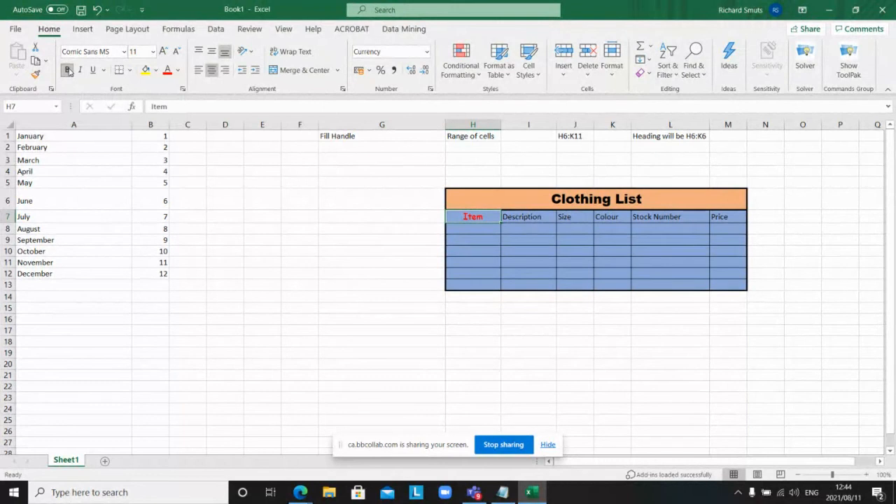
click(81, 70)
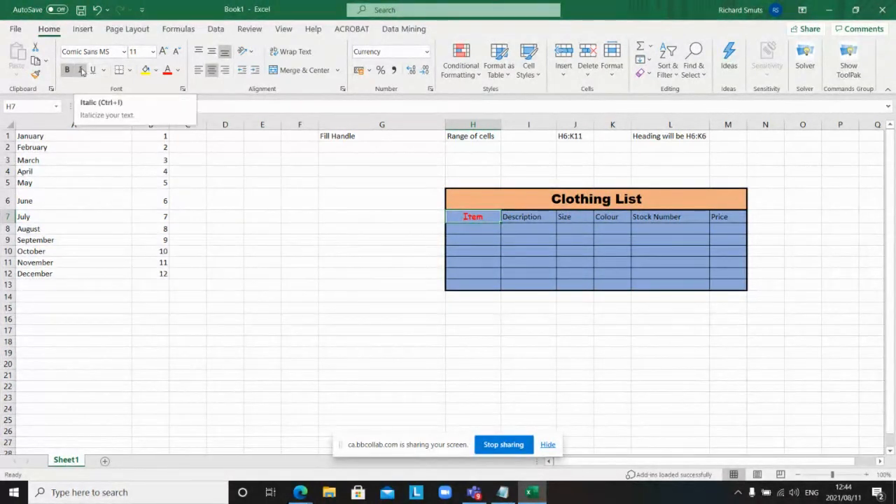
click(81, 71)
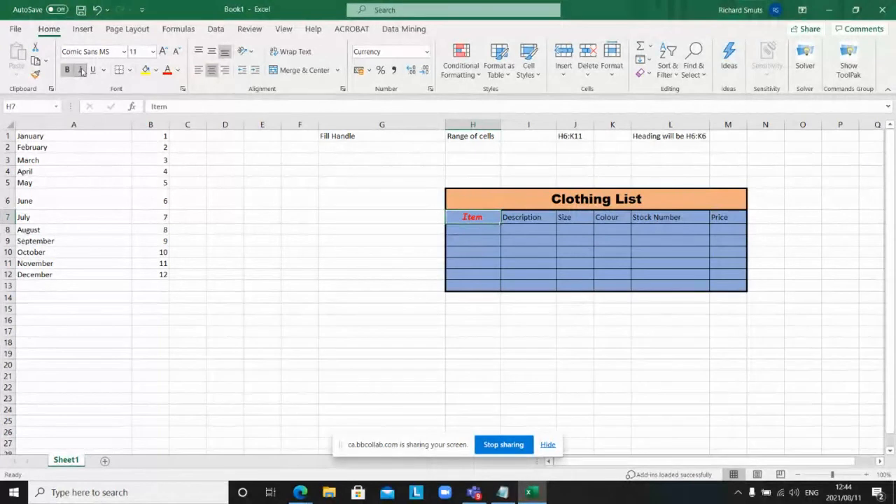
click(298, 249)
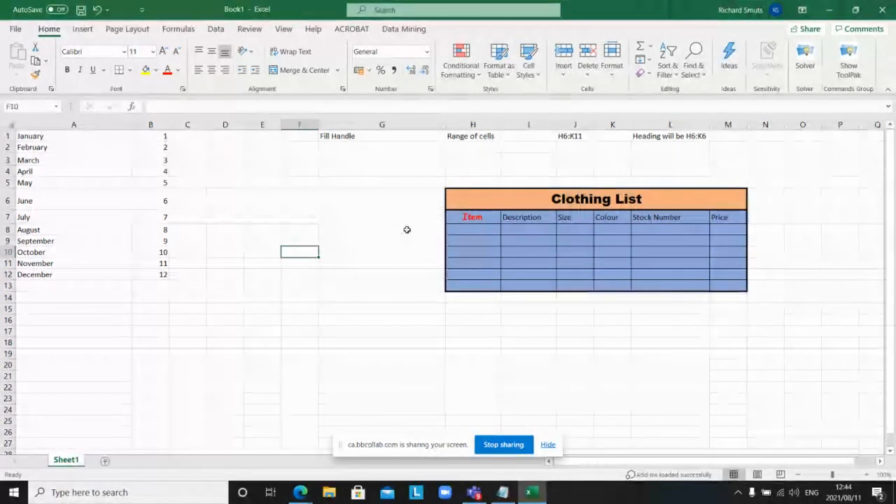
click(471, 218)
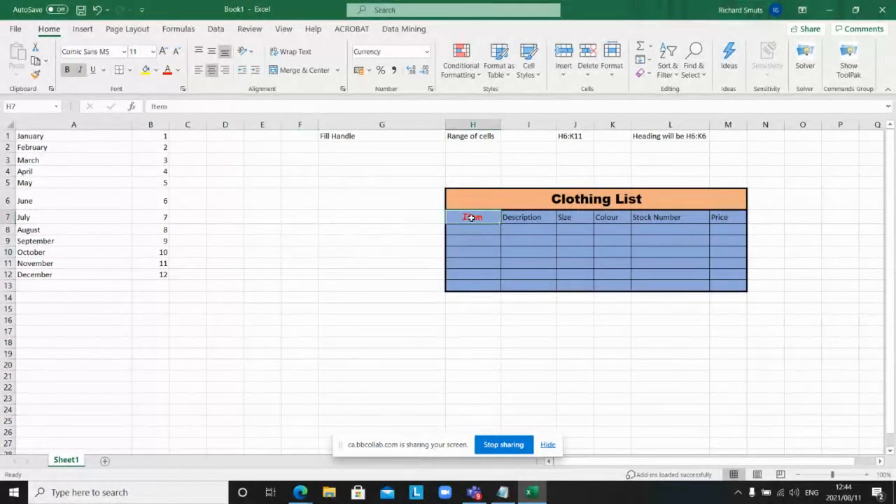
key(ctrl+i)
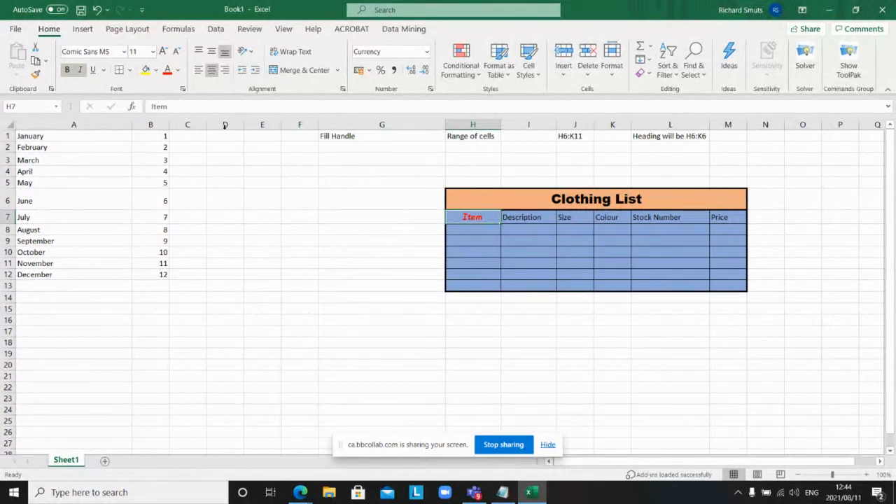
Step: Format-paint the Item heading's style onto headings I7:M7, Description through Price
click(37, 75)
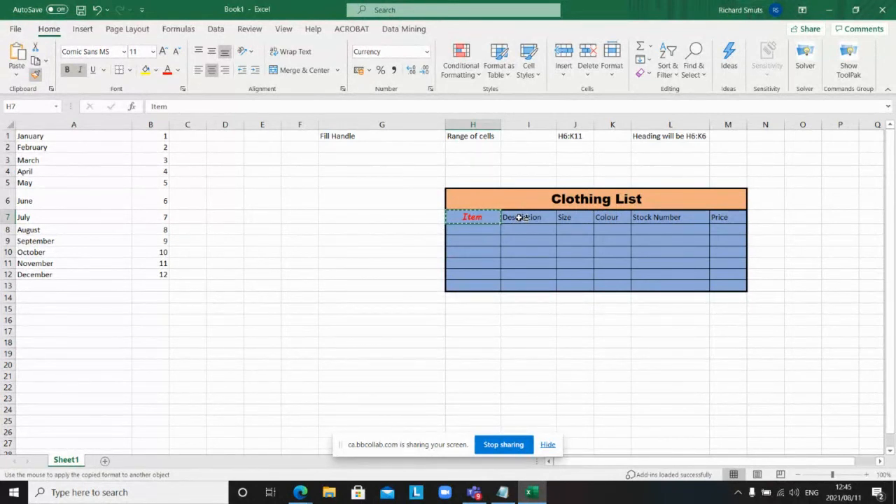
drag(520, 218, 614, 223)
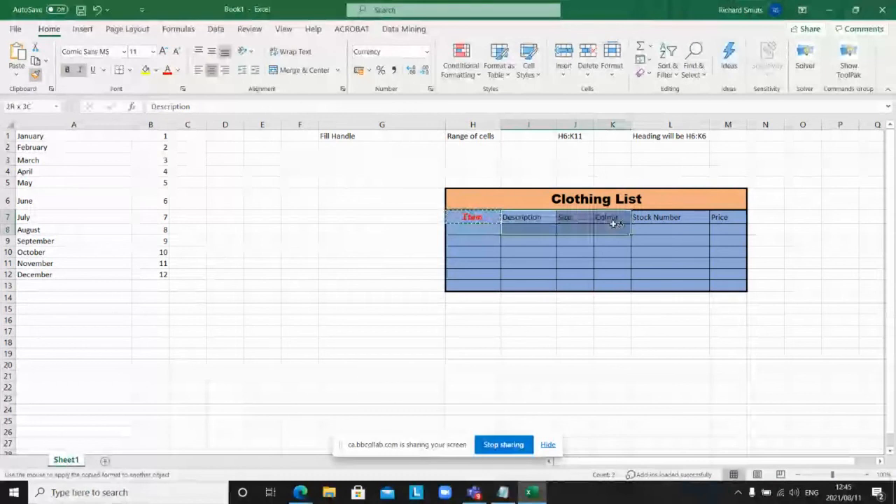
drag(616, 224, 721, 218)
click(482, 218)
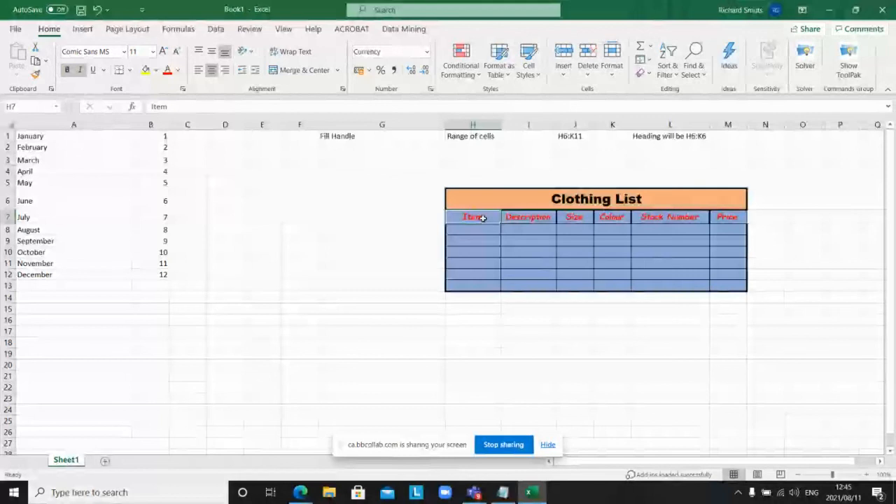
Step: Undo the painted formatting on I7:M7 and check the Item cell H7 again
key(ctrl+z)
click(483, 219)
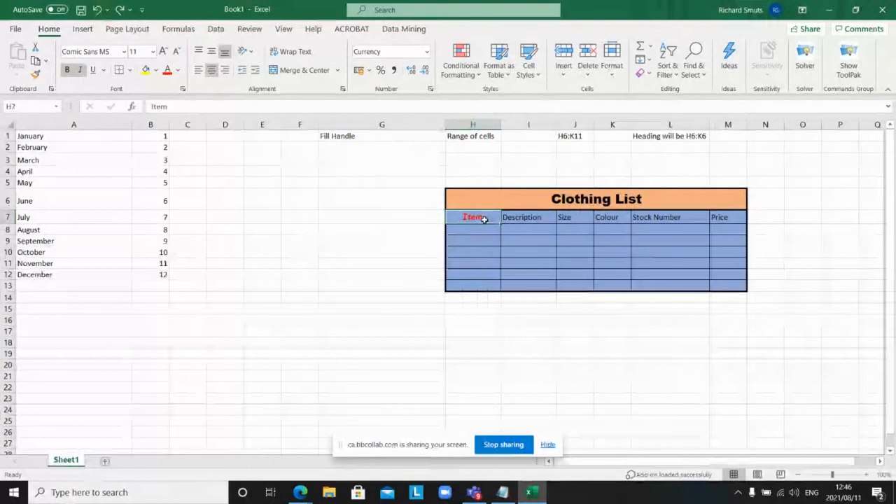
double_click(482, 219)
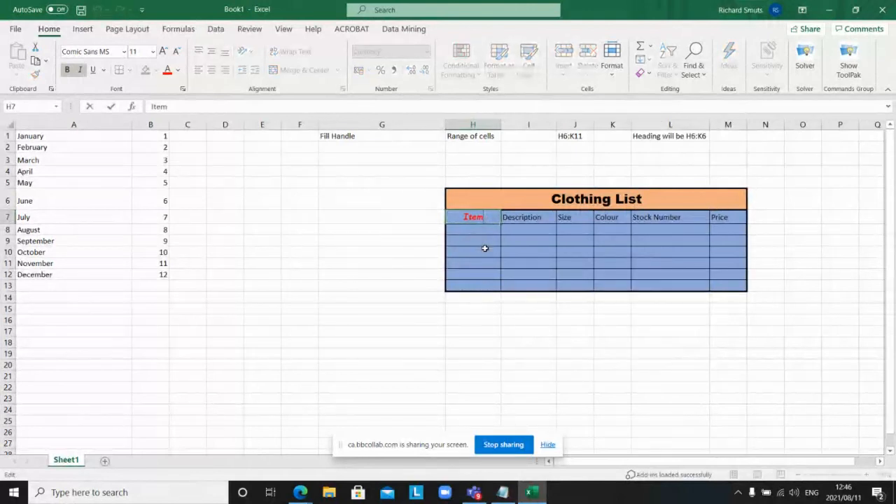
key(Escape)
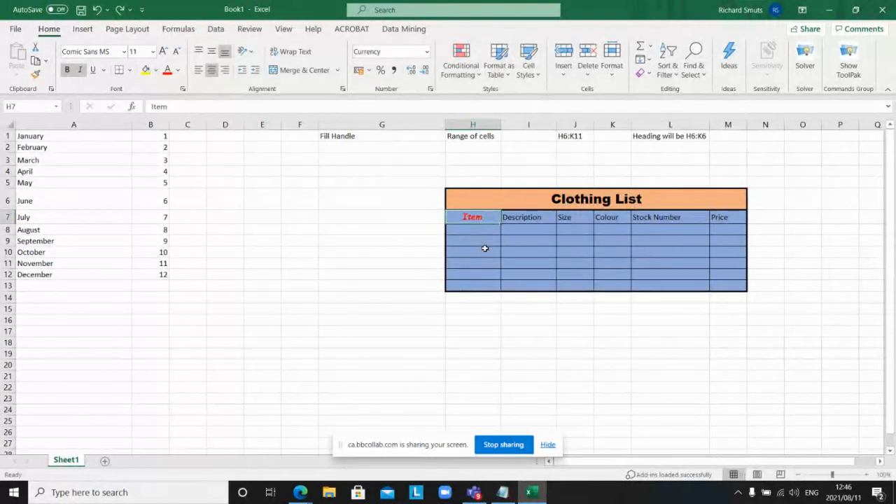
click(365, 250)
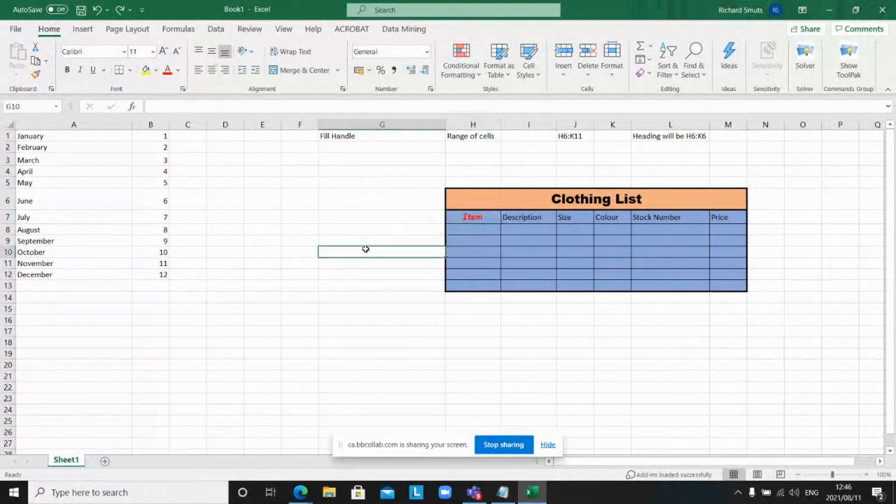
click(490, 217)
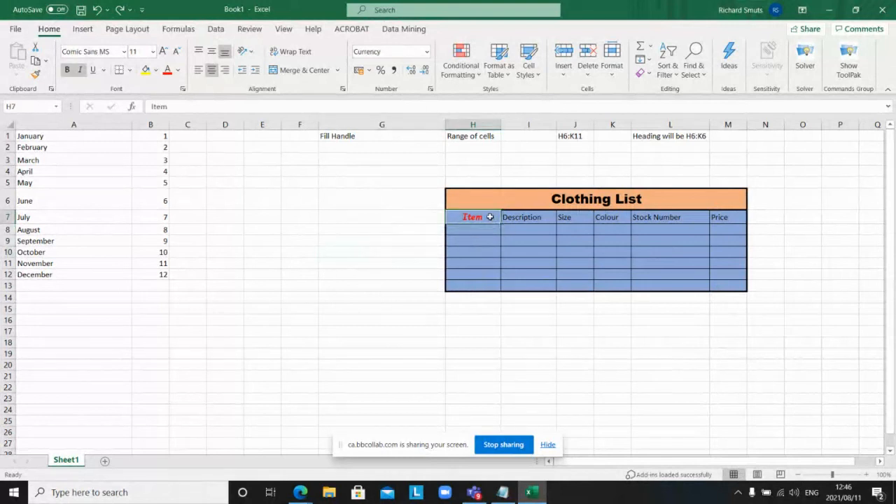
double_click(489, 218)
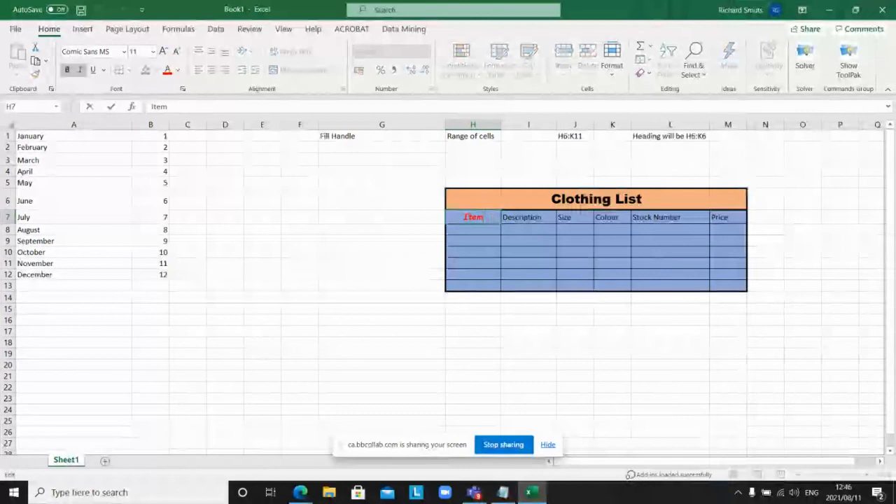
key(Escape)
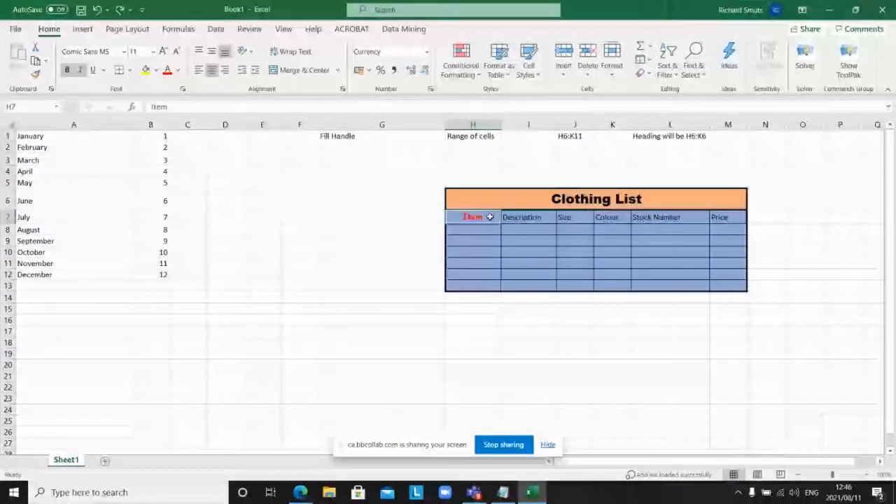
click(426, 227)
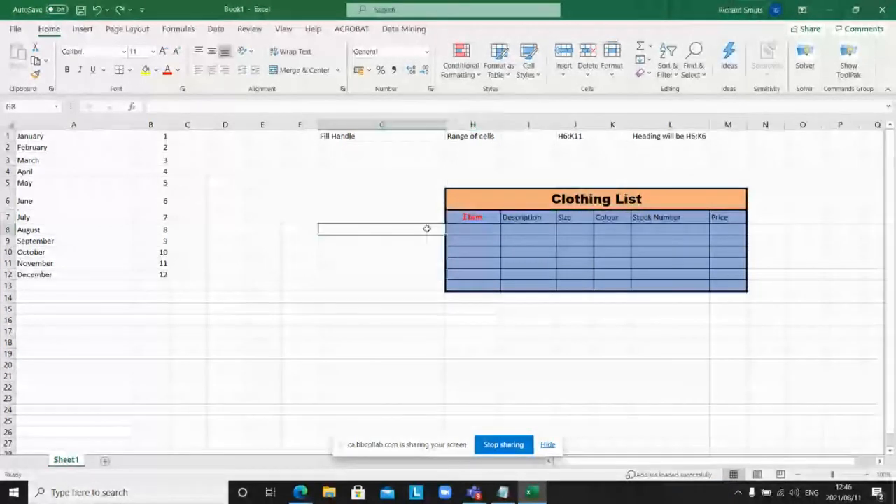
click(468, 218)
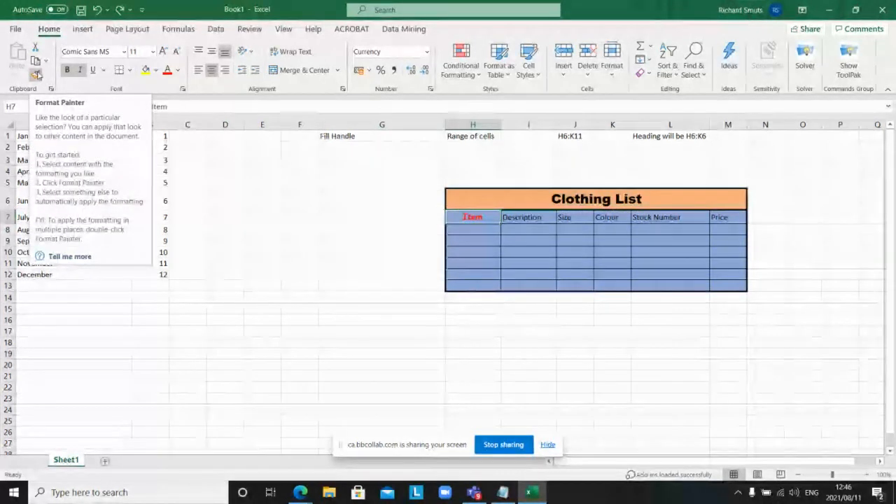
Step: Format-paint H7's red italic Comic Sans MS style across I7:M7
click(37, 75)
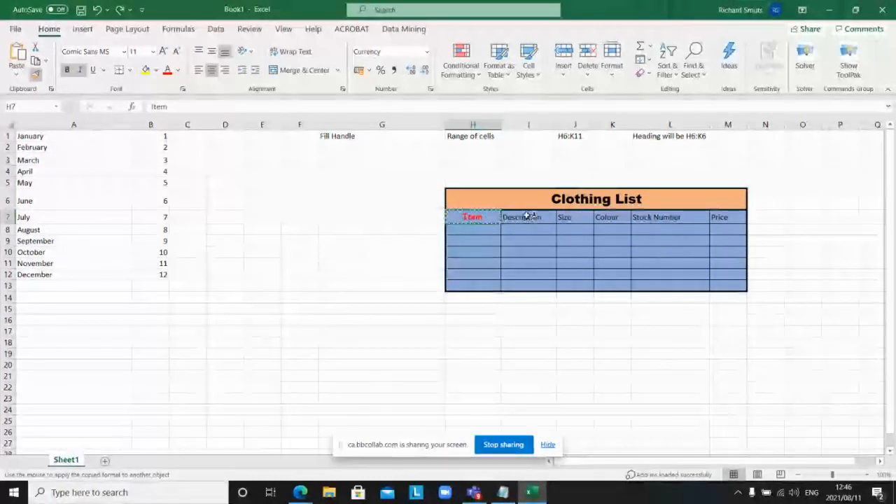
drag(526, 217, 724, 217)
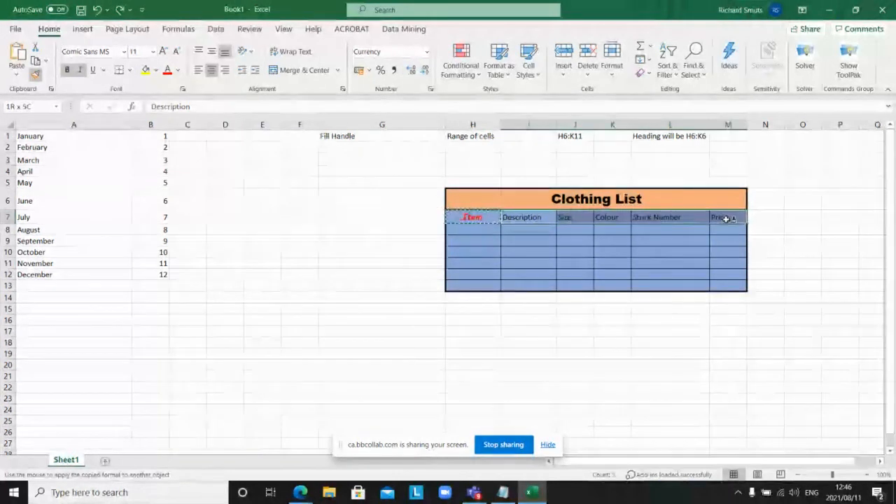
click(666, 264)
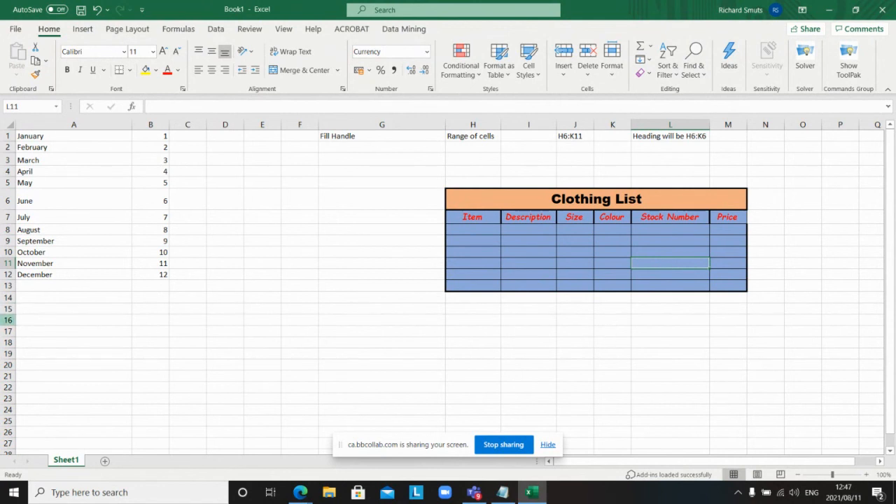
Step: Enter Monday in cell A17, replacing a mistyped Jan
click(34, 333)
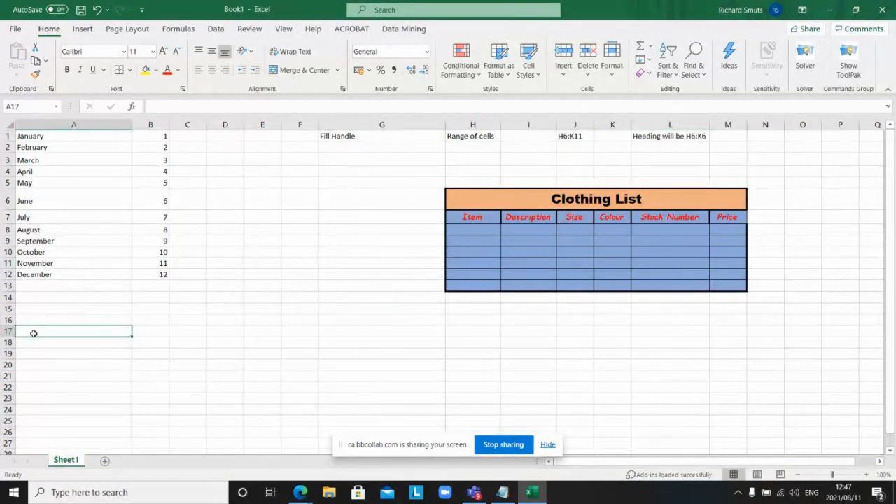
text(Jan)
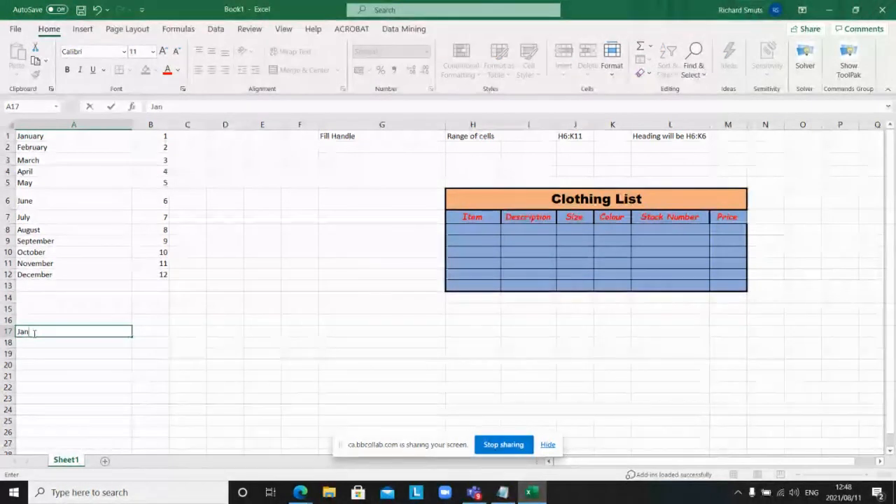
key(BackSpace)
key(BackSpace)
key(BackSpace)
text(Mond)
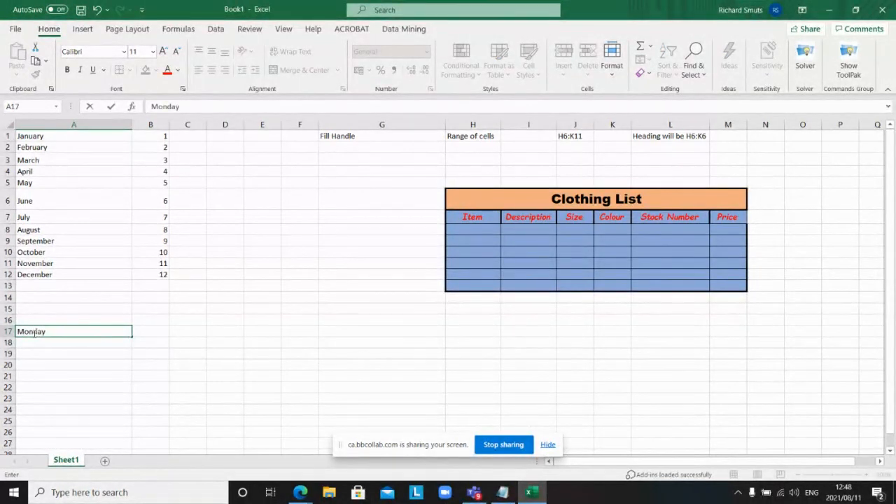
text(ay)
click(75, 388)
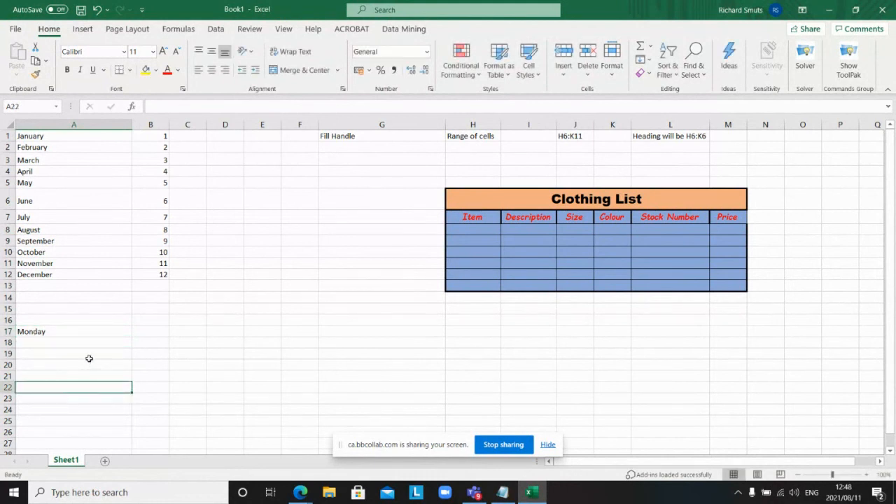
click(93, 336)
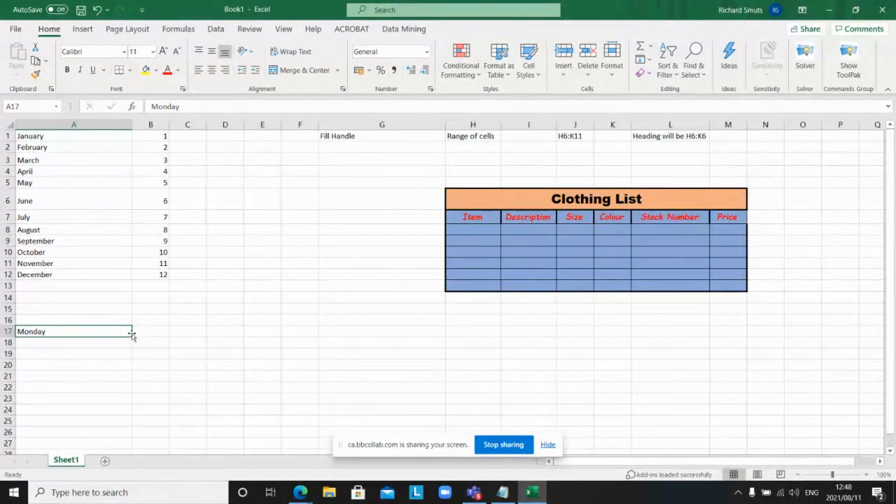
Step: Fill A17:K17 with weekdays Monday to Thursday, widen column C, and AutoFit column A
drag(132, 334, 613, 333)
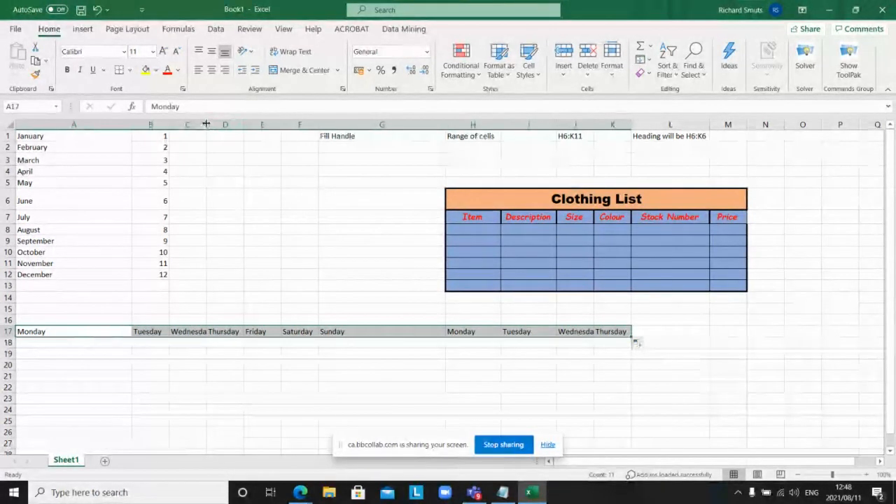
drag(206, 123, 213, 124)
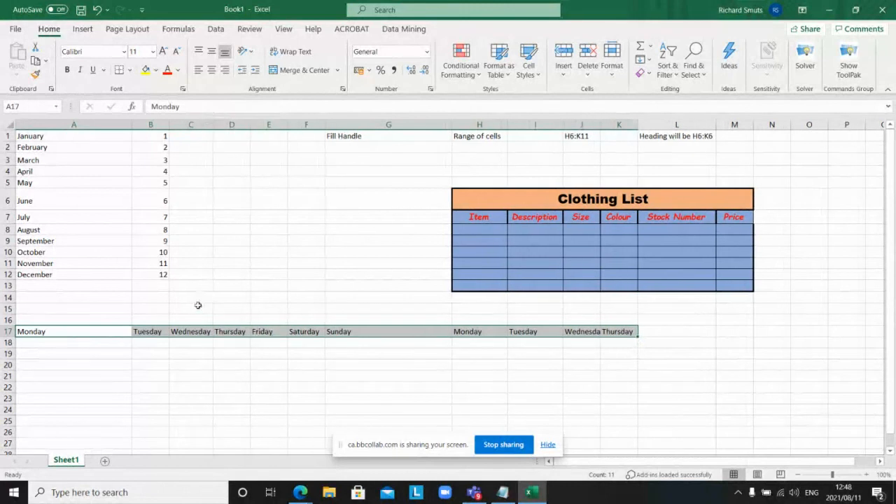
double_click(132, 122)
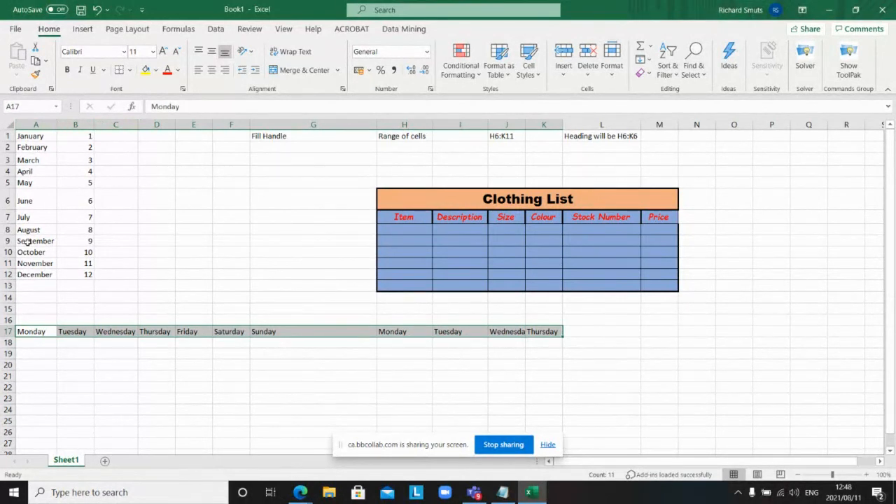
Step: Delete February through December from cells A2:A12
drag(51, 136, 45, 273)
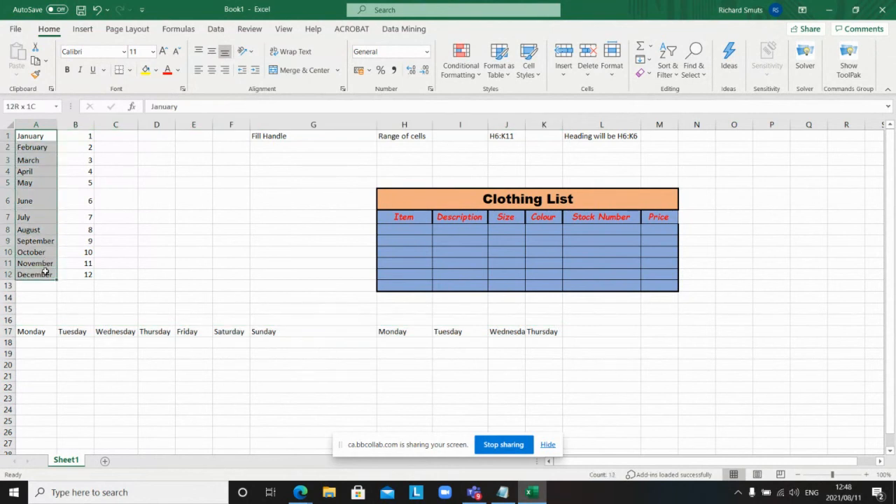
drag(35, 332, 552, 332)
click(125, 255)
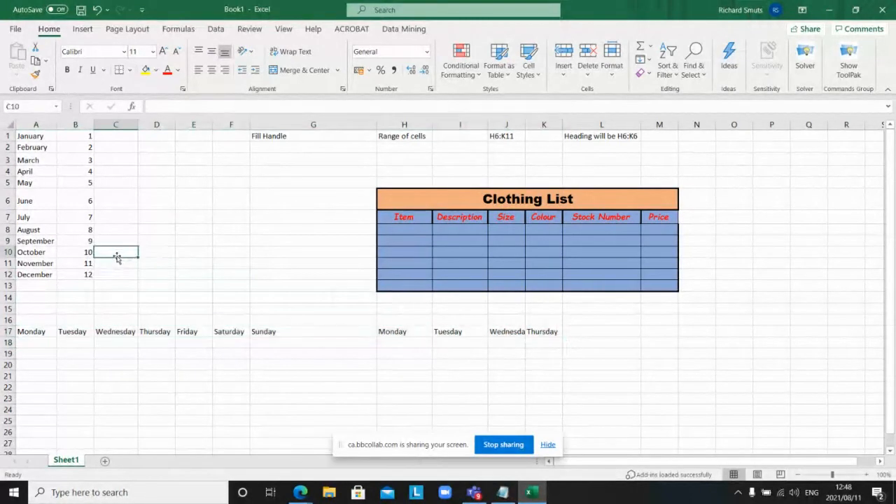
click(44, 136)
drag(35, 147, 42, 272)
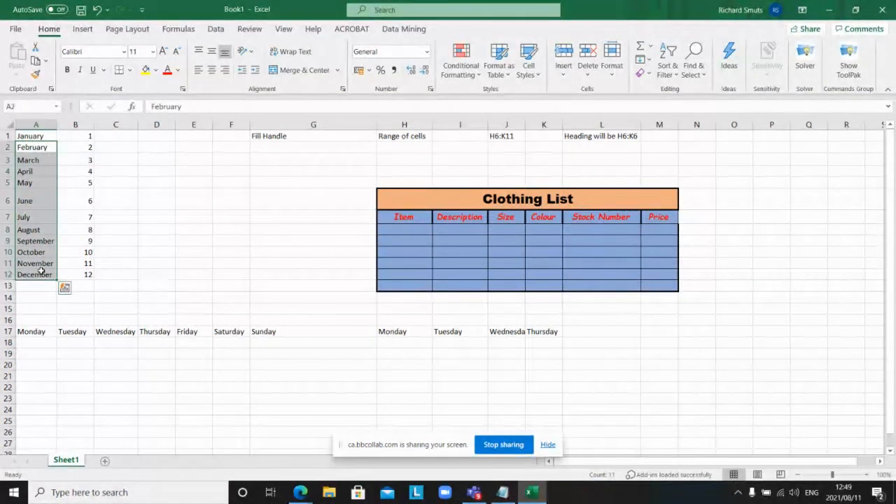
key(Delete)
click(133, 216)
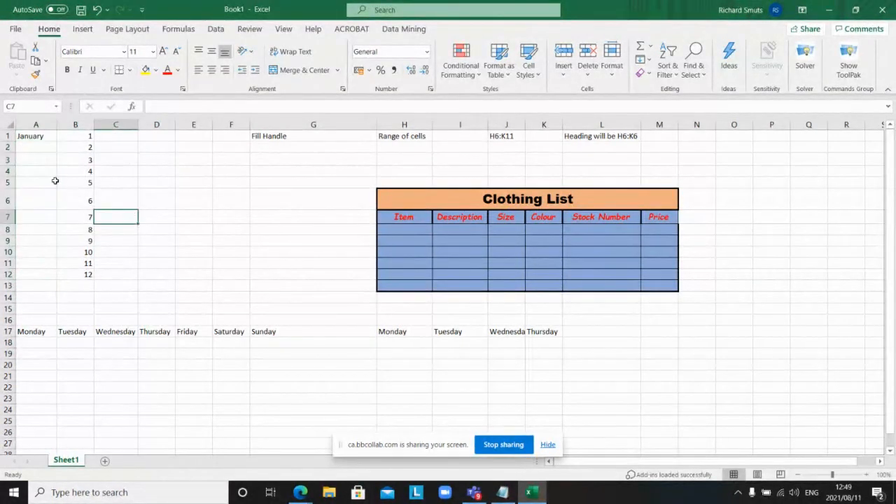
Step: Cancel a fill from A1, then move January to F6 and undo the move
click(45, 137)
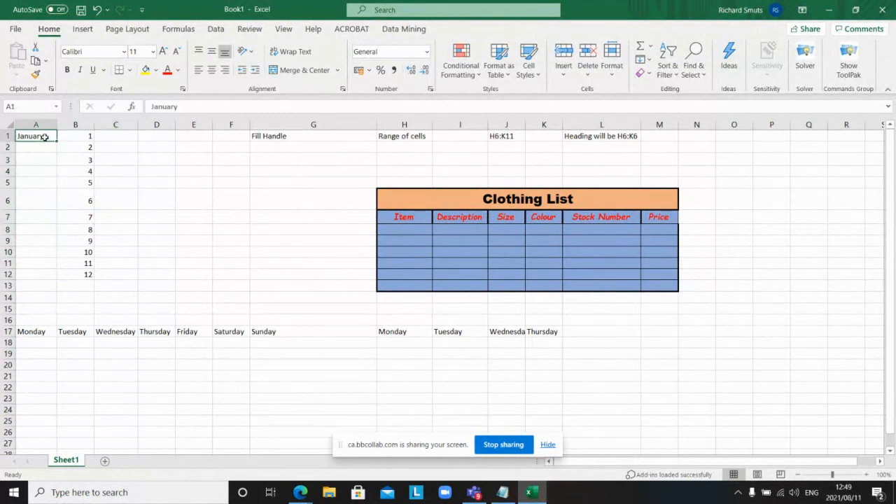
drag(55, 140, 113, 292)
key(Escape)
click(113, 297)
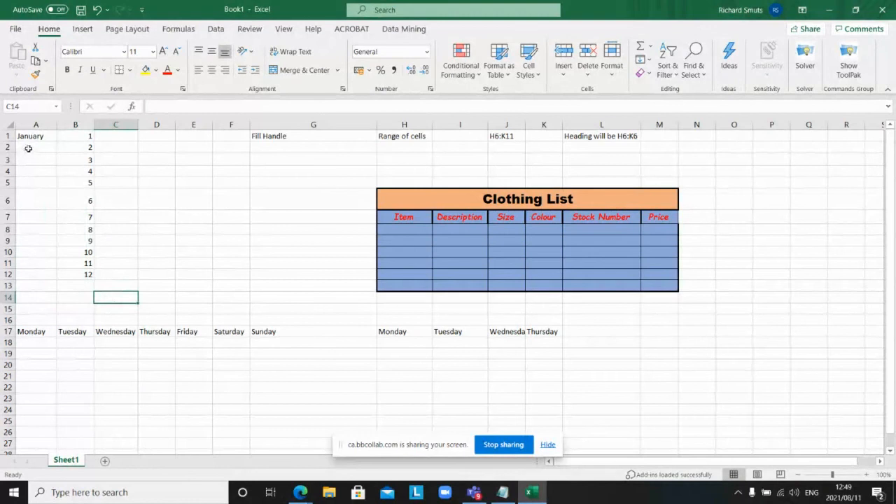
click(38, 137)
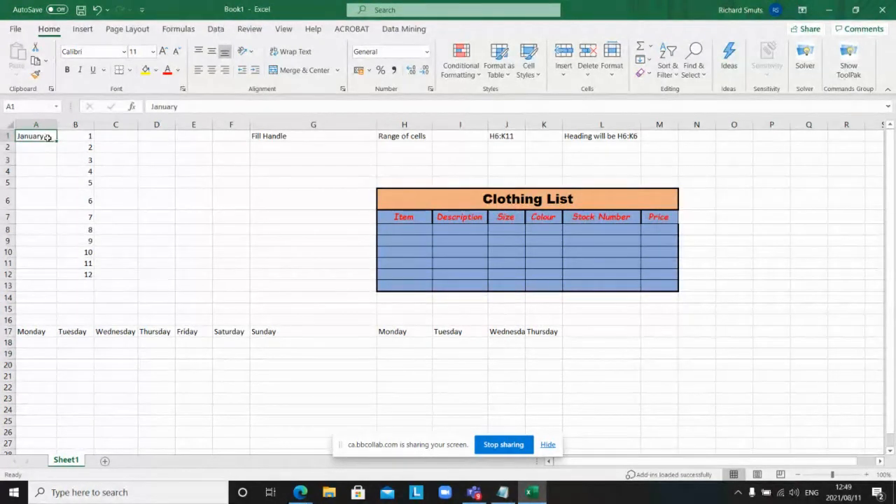
drag(46, 138, 229, 199)
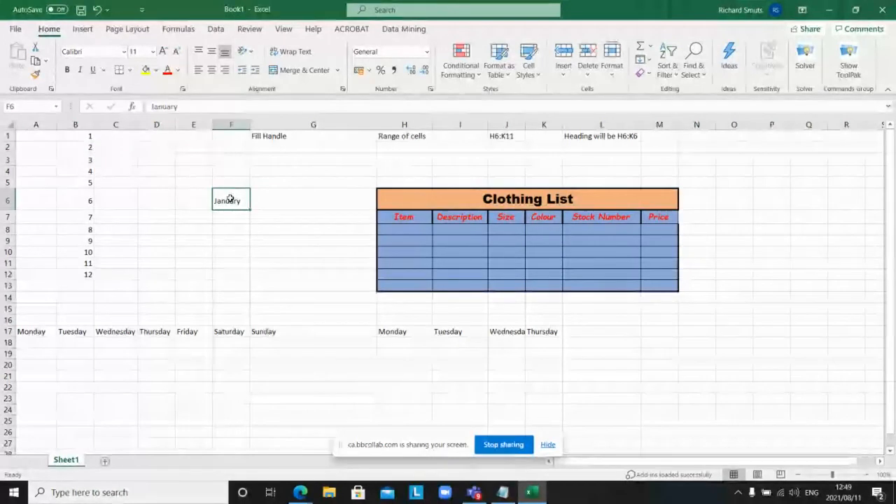
key(ctrl+z)
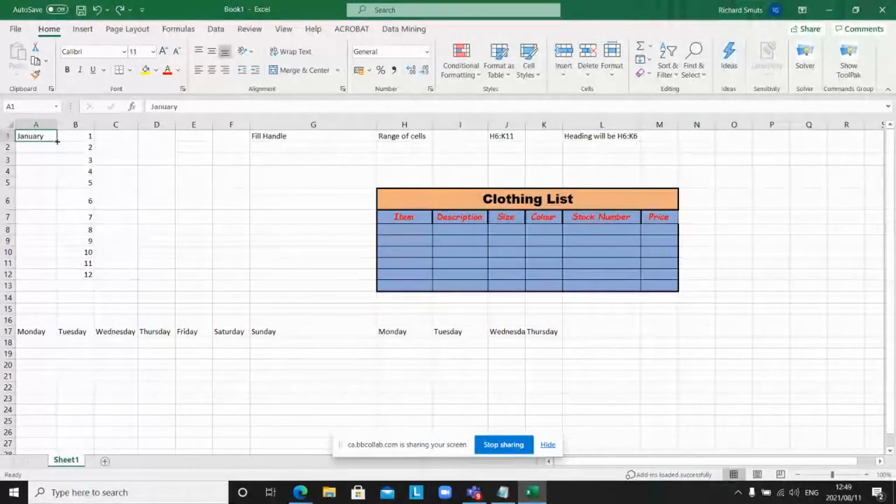
Step: Extend January in A1 down to A12 as a month series ending at December
drag(58, 141, 57, 278)
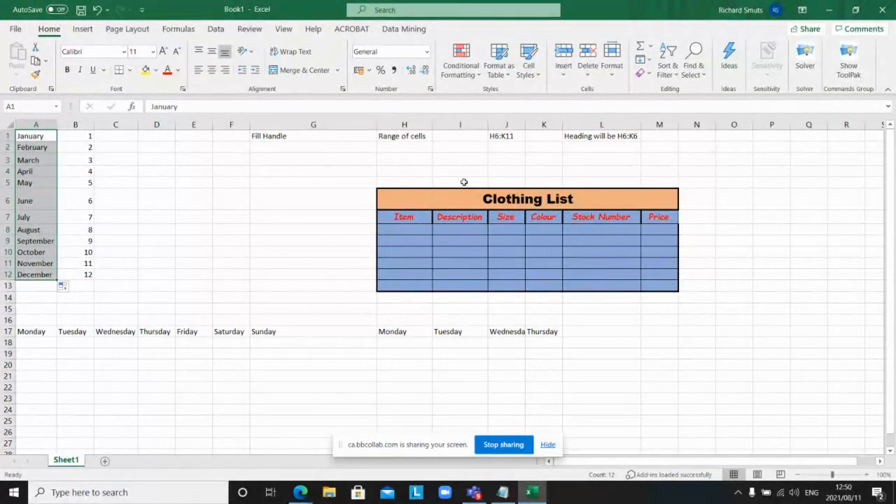
right_click(462, 205)
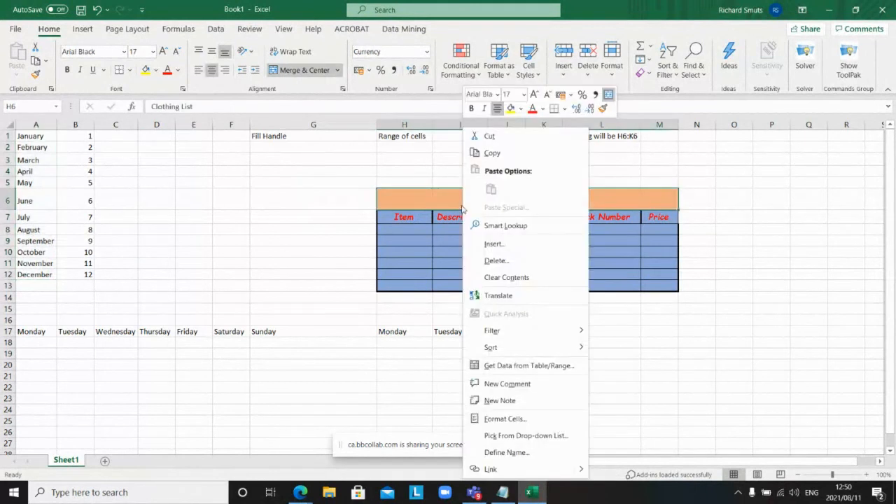
click(488, 420)
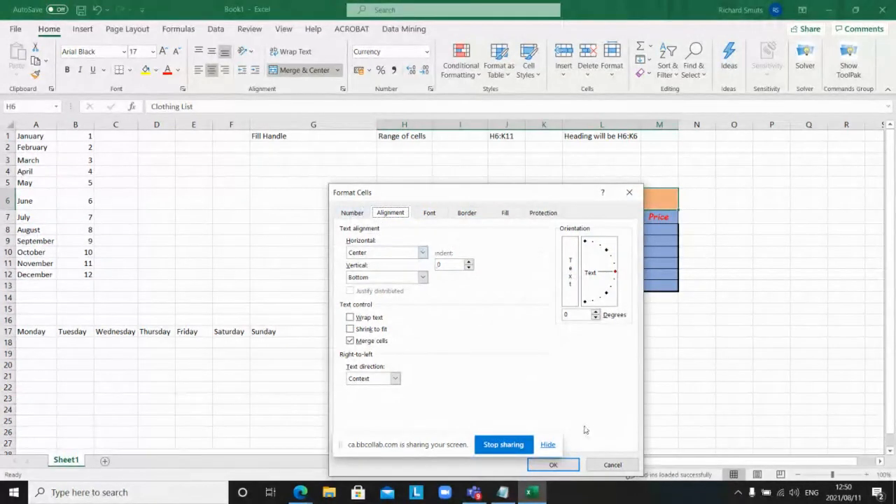
click(557, 465)
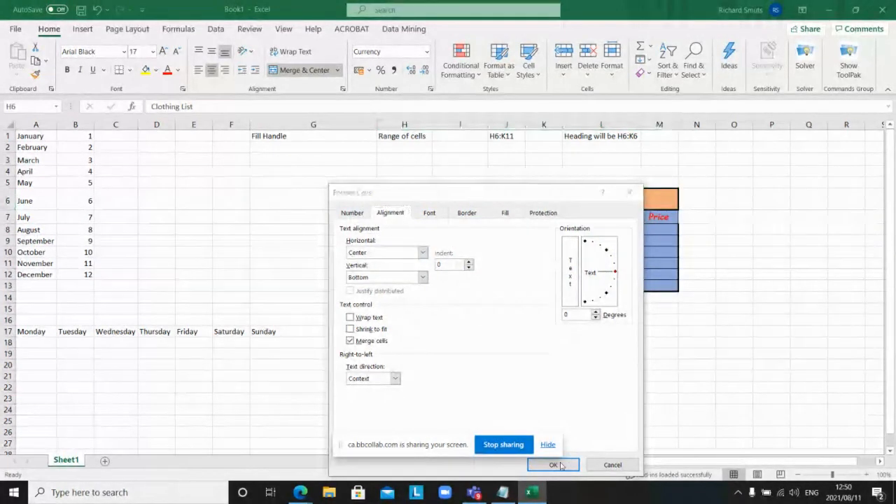
click(609, 465)
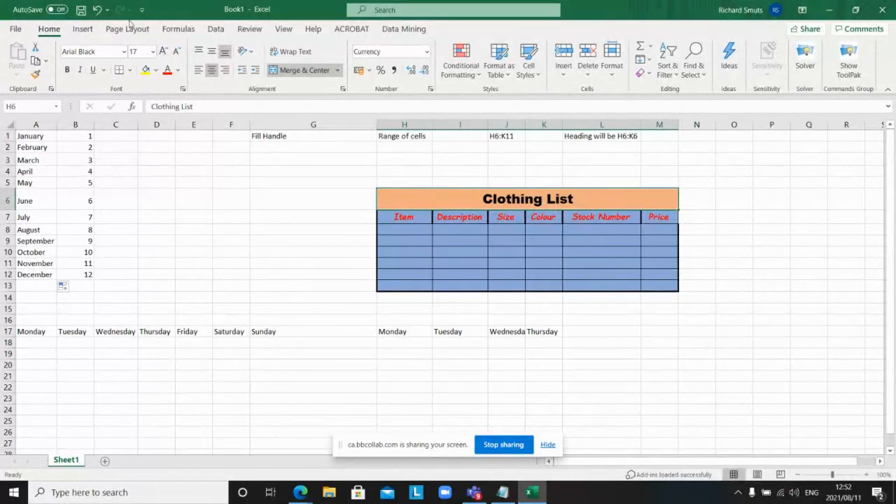
Step: Save the workbook Book1 to the Desktop under the new name 'Excel Lesson 1'
click(17, 29)
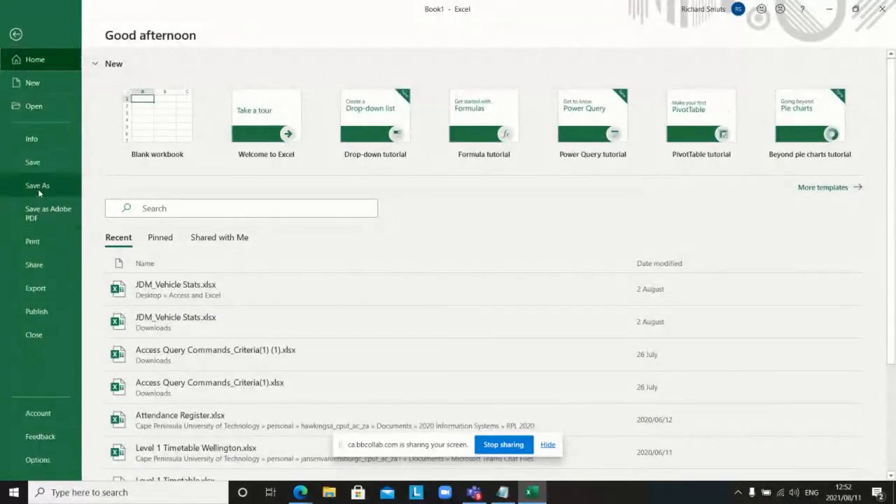
click(38, 186)
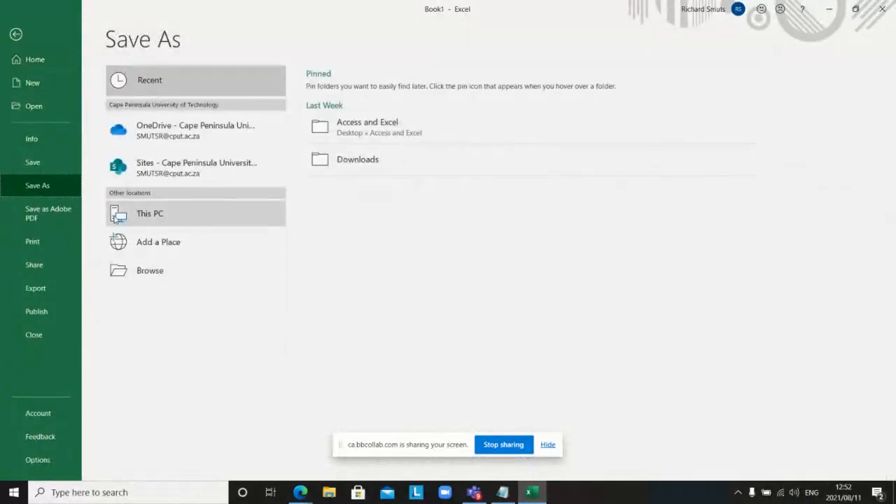
click(142, 215)
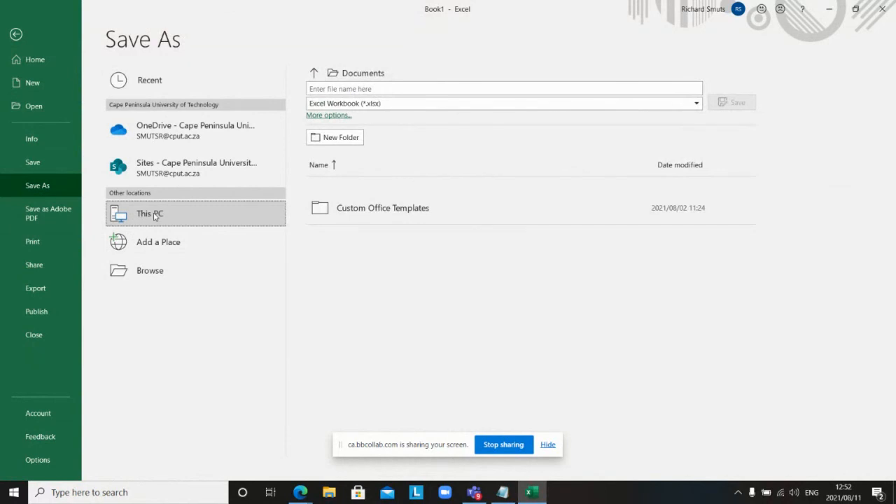
click(157, 263)
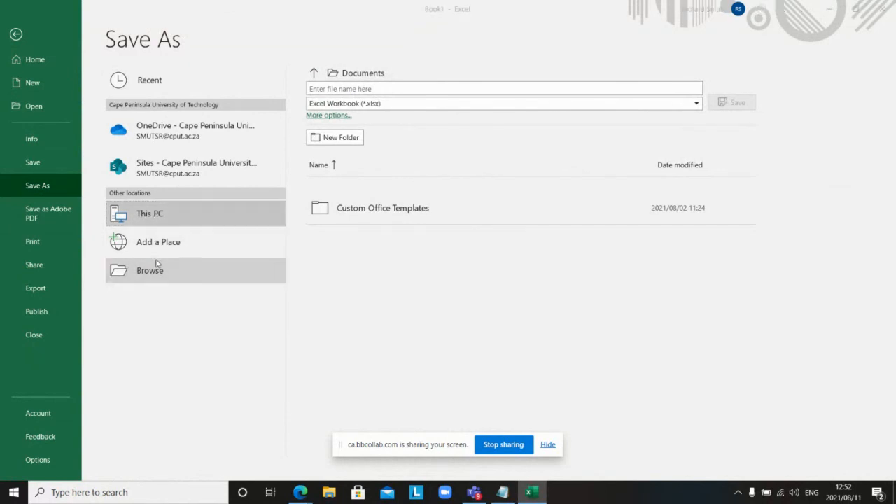
scroll(92, 70, up, 2)
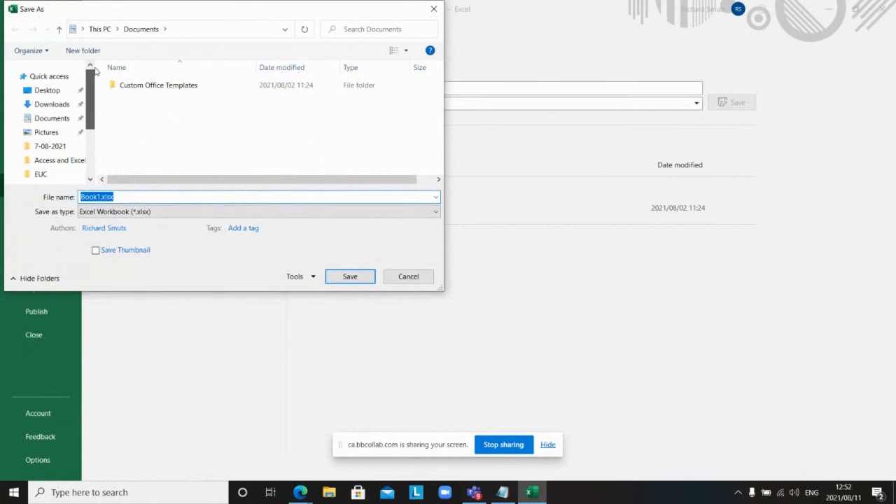
click(55, 91)
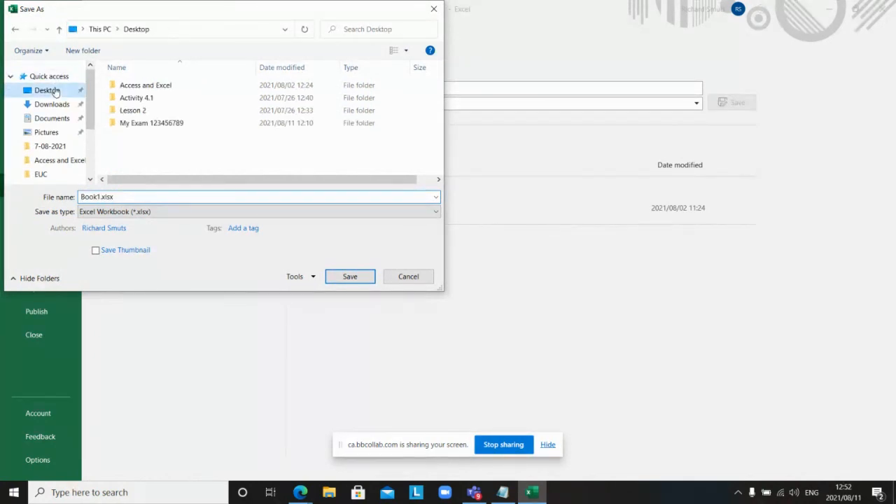
click(98, 197)
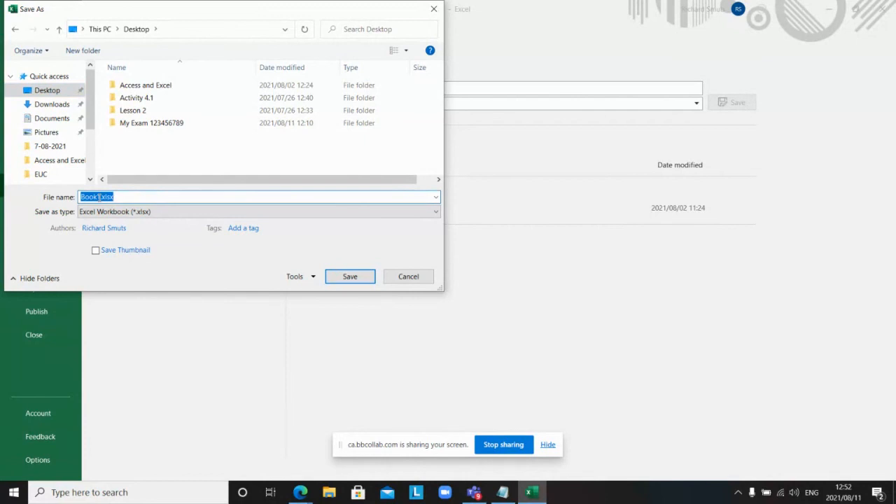
click(99, 197)
key(BackSpace)
key(BackSpace)
key(BackSpace)
key(BackSpace)
key(BackSpace)
text(Excel)
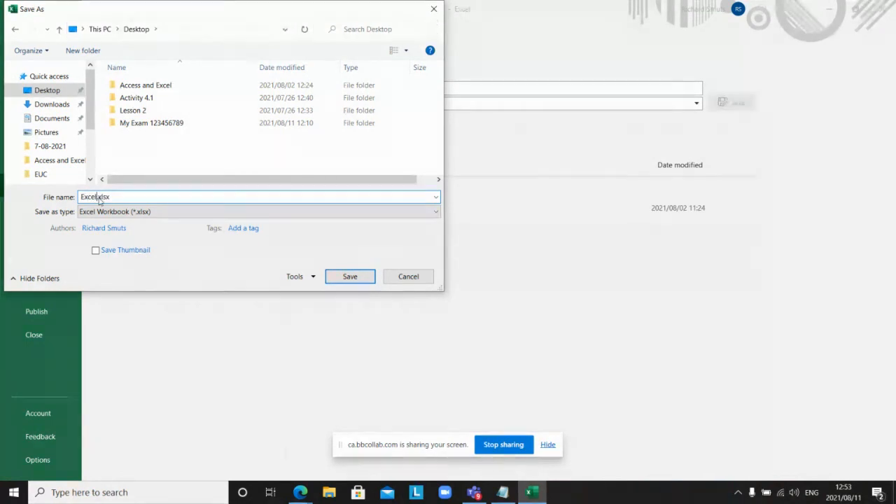
text( Le)
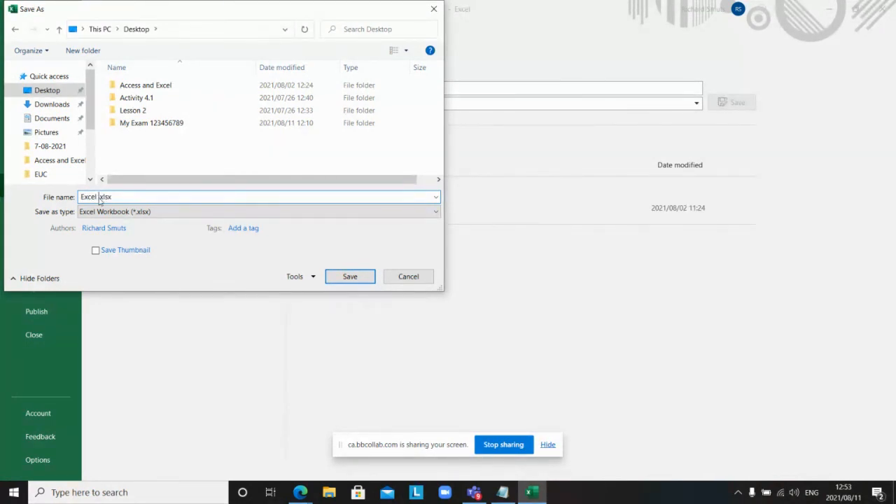
text(sson 1)
key(Return)
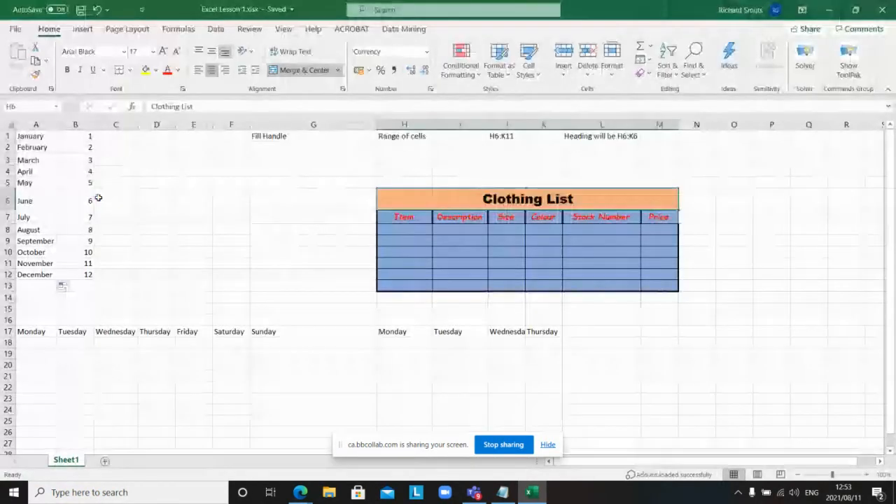
Step: Close Excel, move the Excel Lesson 1.xlsx icon to the desktop's top right, and stop sharing
click(882, 9)
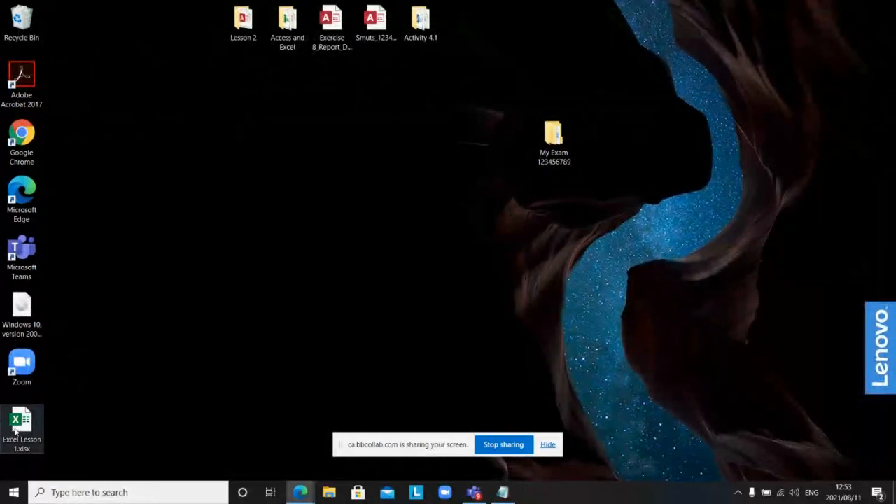
drag(21, 425, 744, 38)
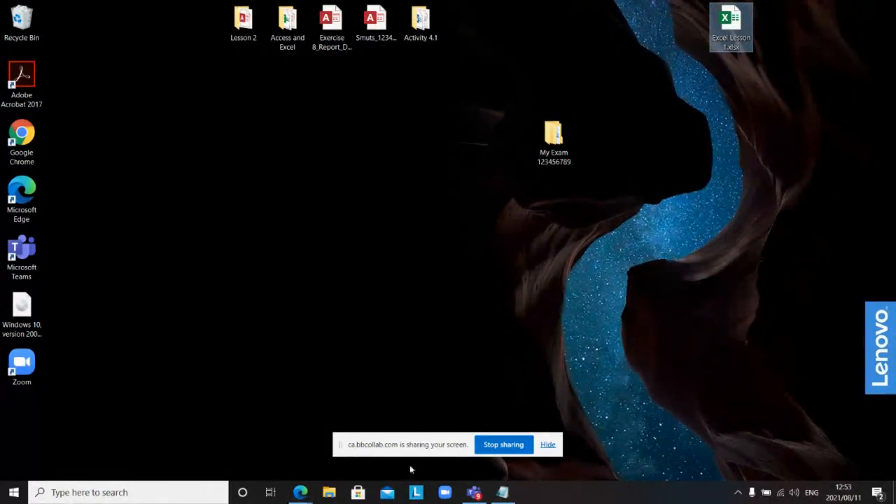
click(487, 446)
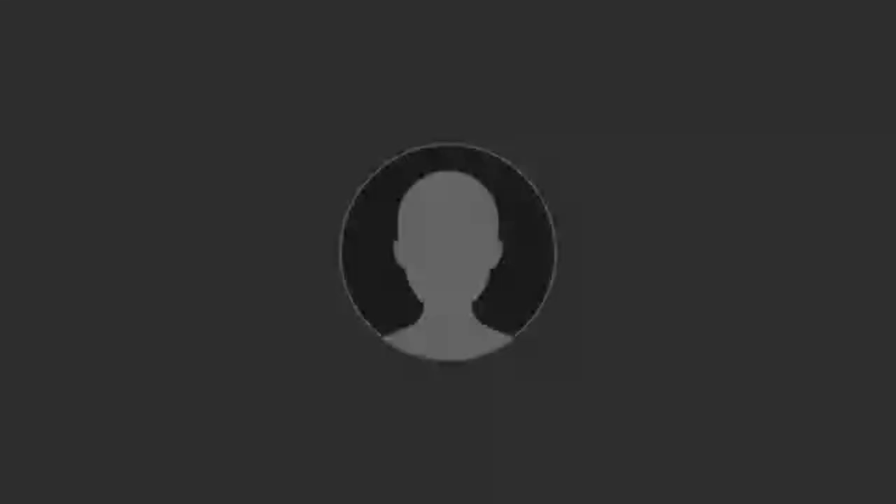